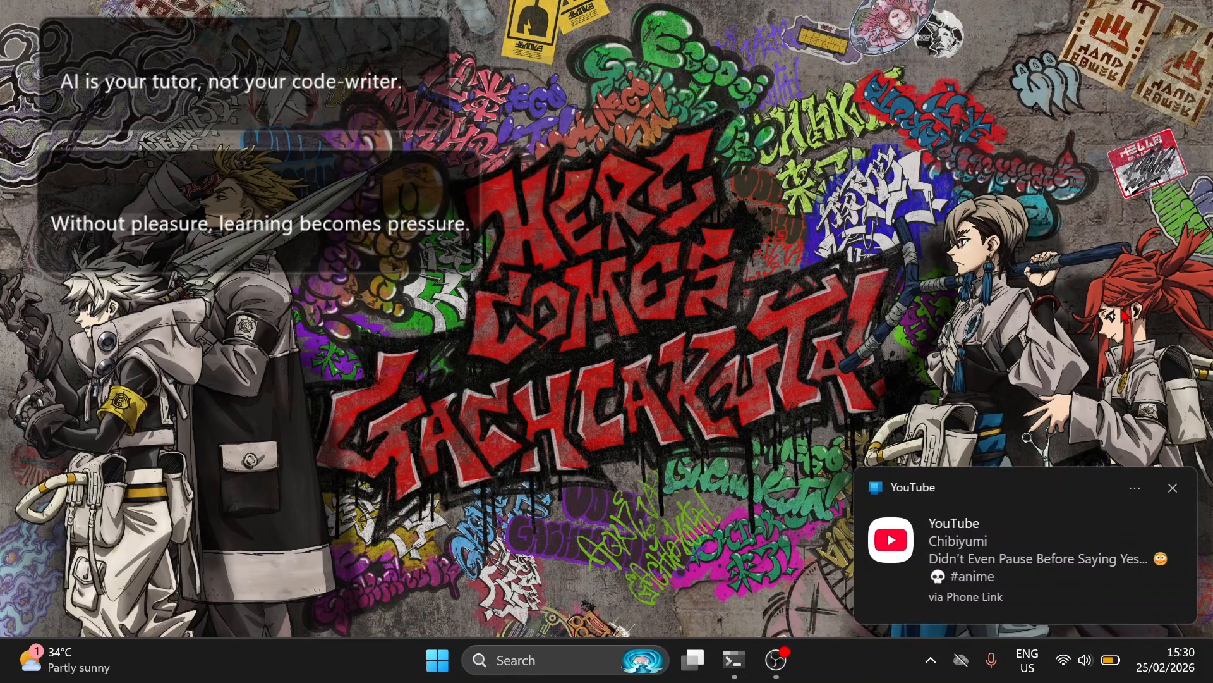
- Dismiss the YouTube notification, then open Word and create a blank document
{"action": "left_click", "coordinate": [1171, 492]}
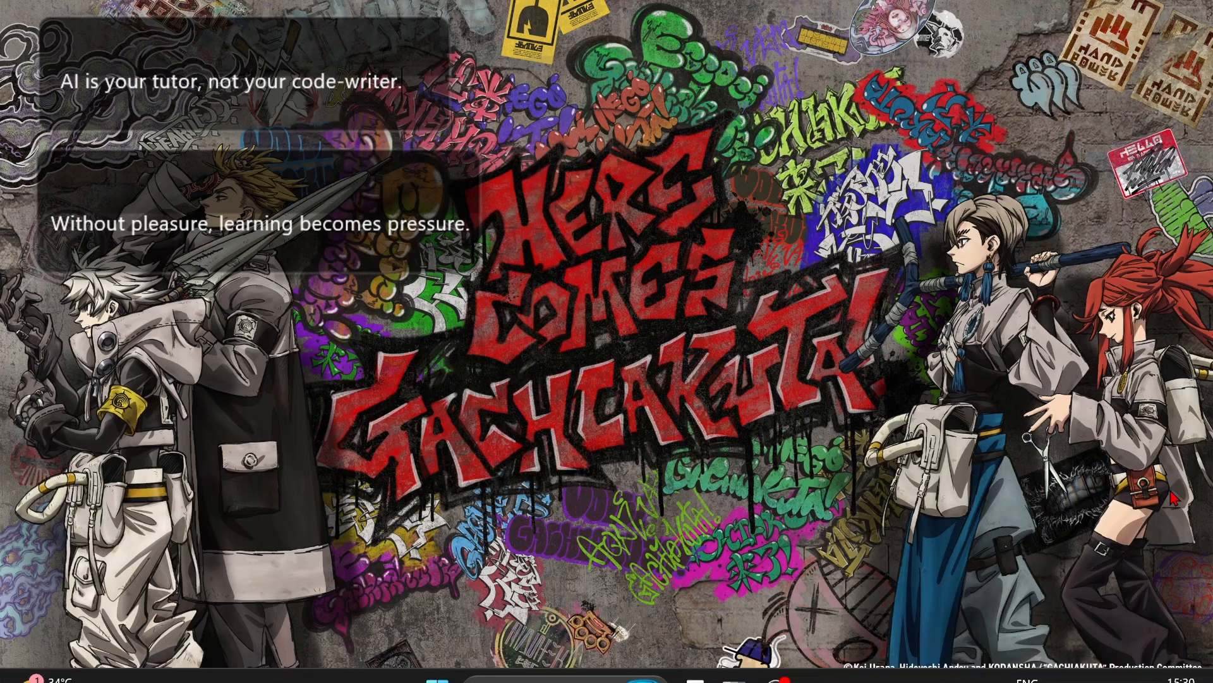
{"action": "key", "text": "super"}
{"action": "type", "text": "WOR"}
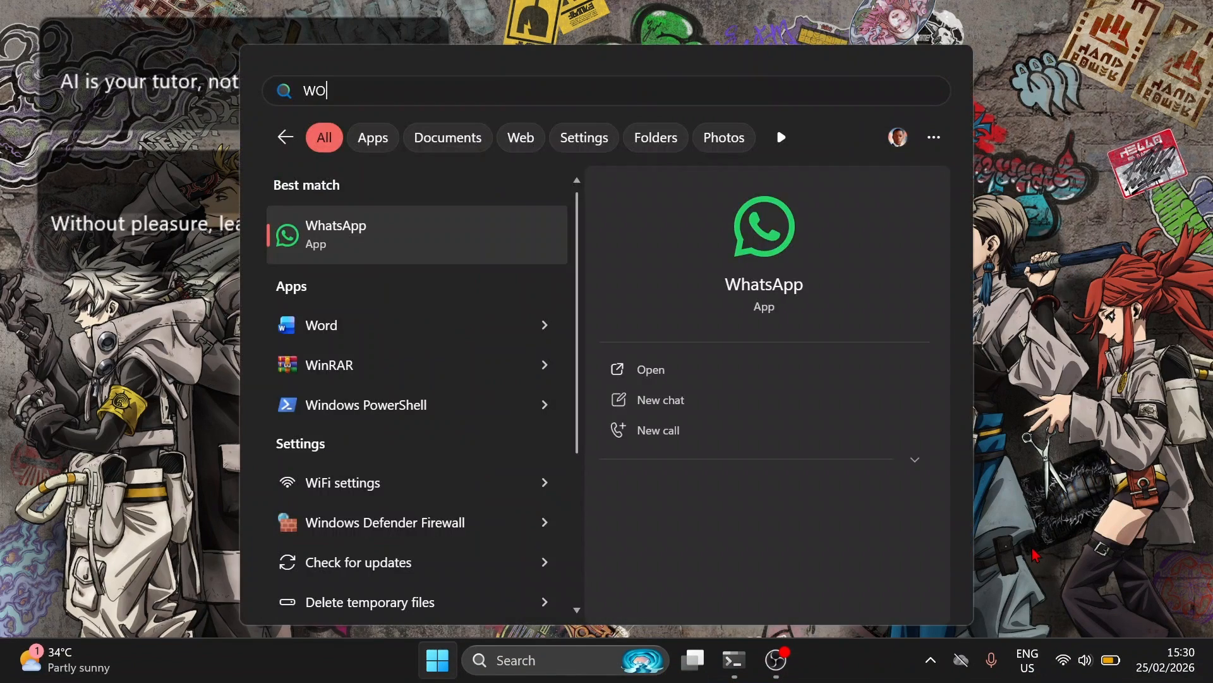
{"action": "type", "text": "D"}
{"action": "key", "text": "Return"}
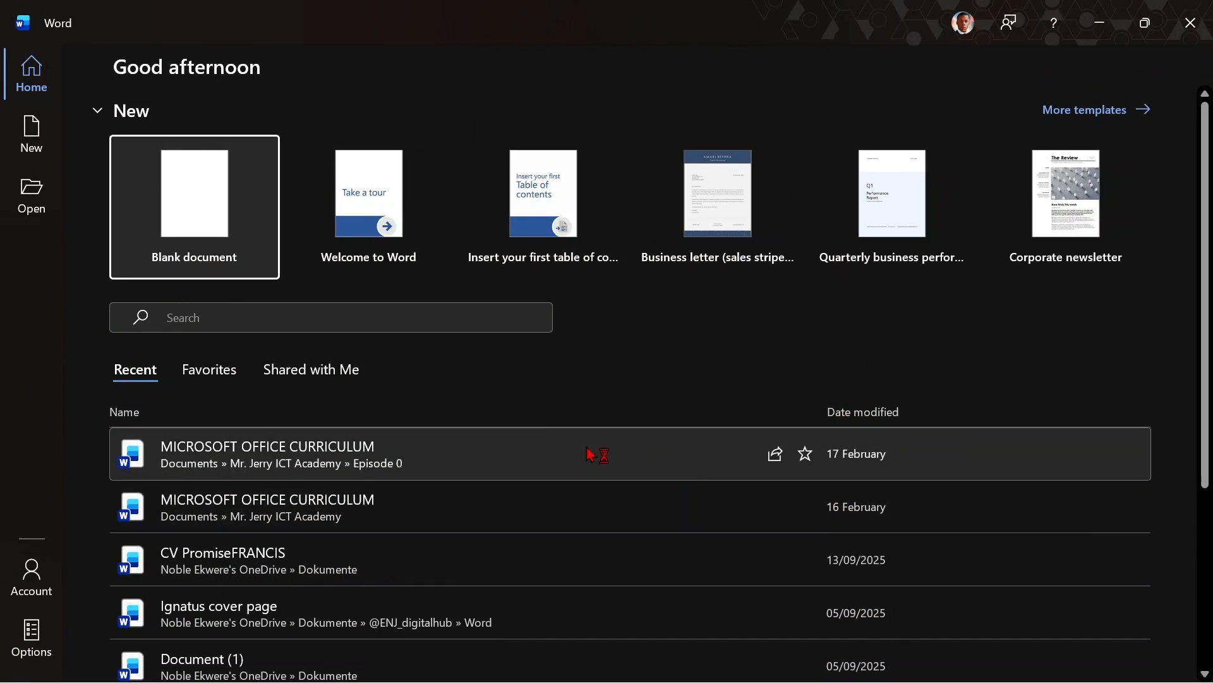
{"action": "left_click", "coordinate": [218, 204]}
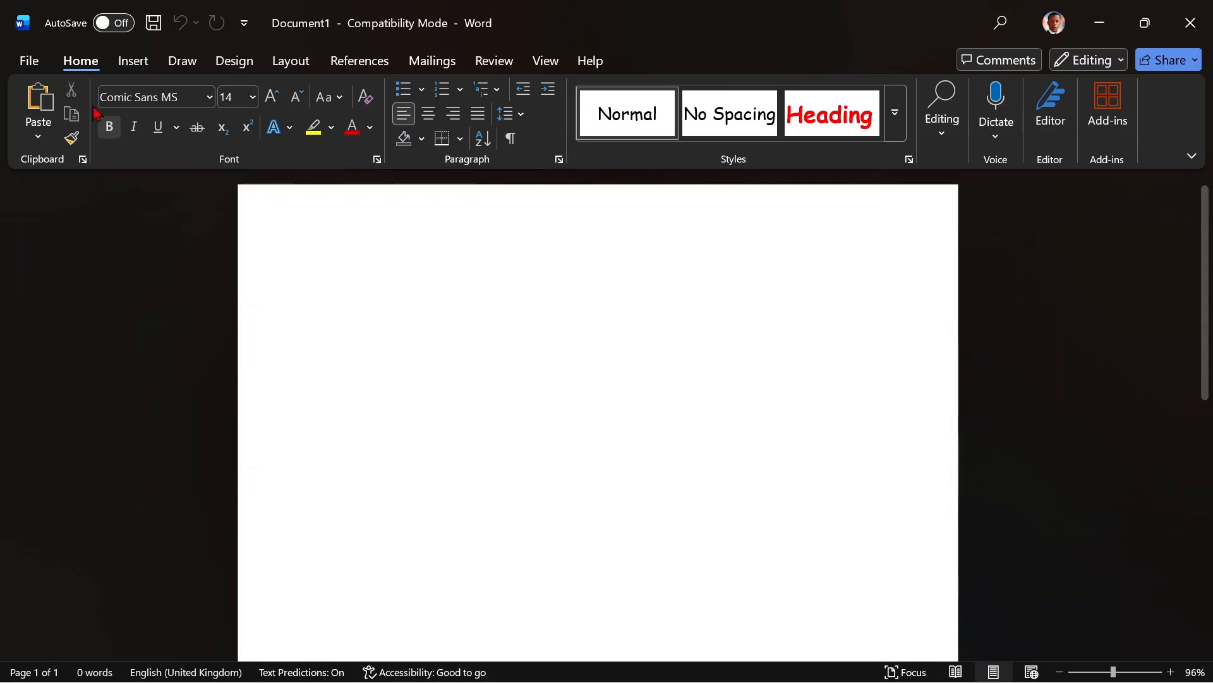
- Convert the blank document from Compatibility Mode to the current Word file format
{"action": "left_click", "coordinate": [33, 62]}
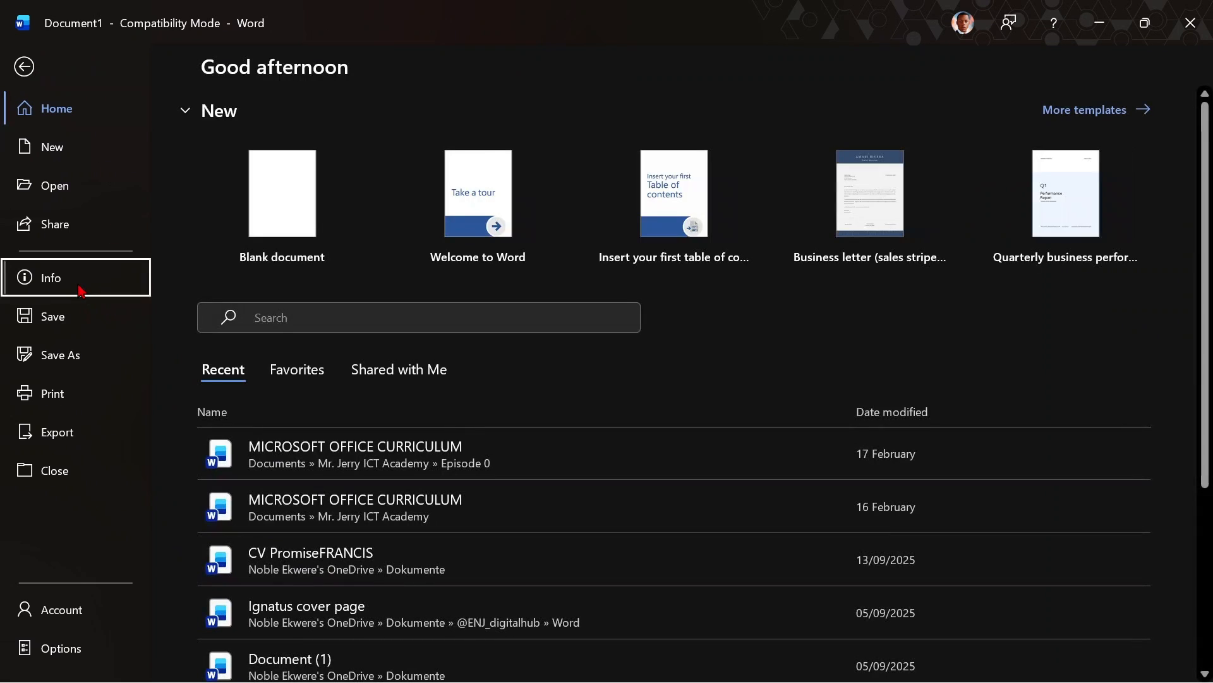
{"action": "left_click", "coordinate": [81, 288]}
{"action": "left_click", "coordinate": [245, 177]}
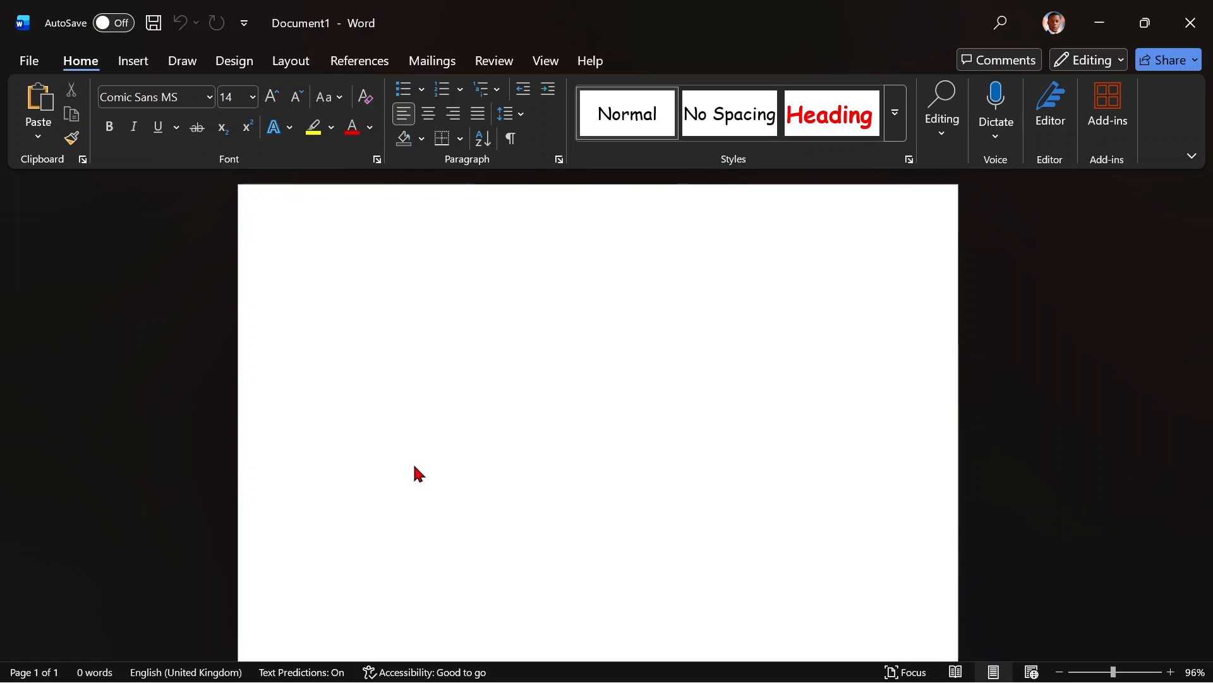
- Paste the article "THE IMPORTANCE OF ICT IN MODERN EDUCATION" from the clipboard into the blank document
{"action": "key", "text": "ctrl+v"}
{"action": "scroll", "coordinate": [549, 411], "scroll_direction": "up", "scroll_amount": 15}
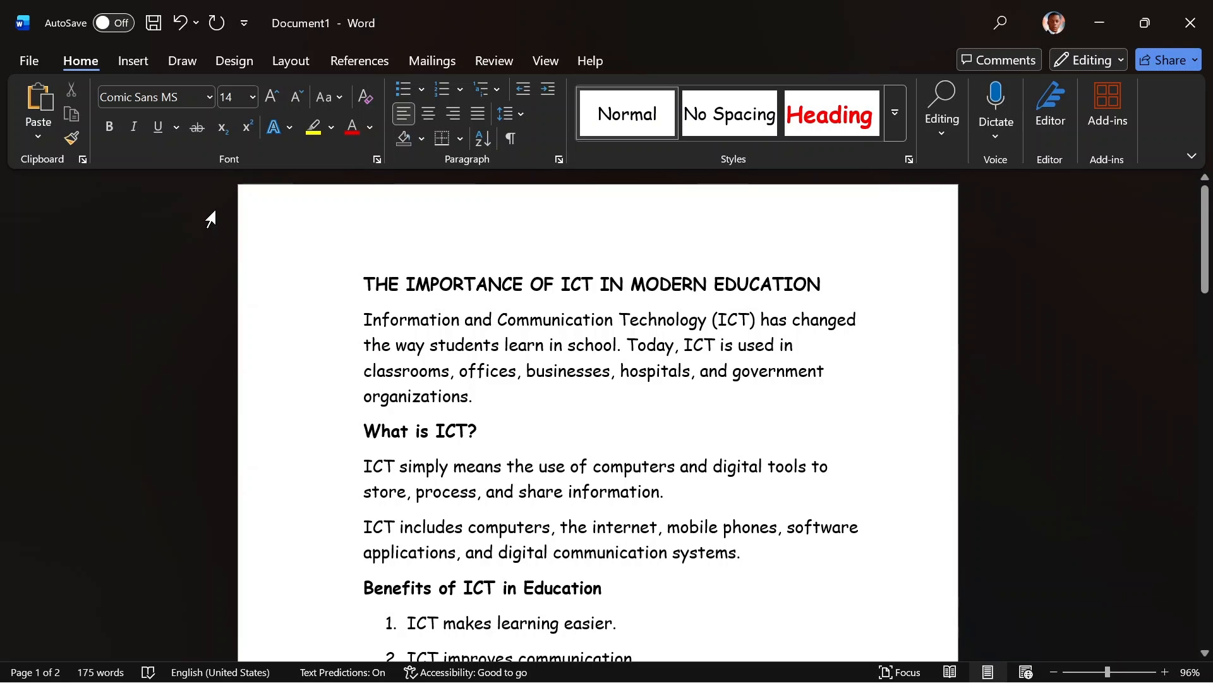
{"action": "left_click", "coordinate": [28, 60]}
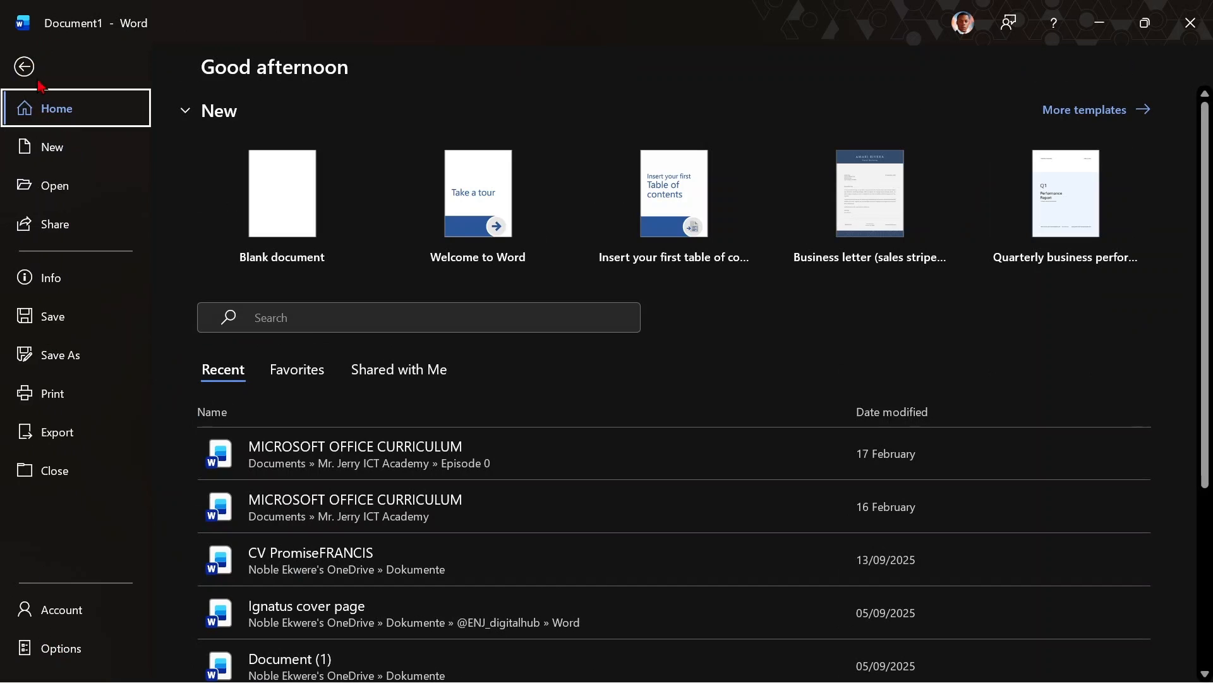
{"action": "left_click", "coordinate": [24, 66]}
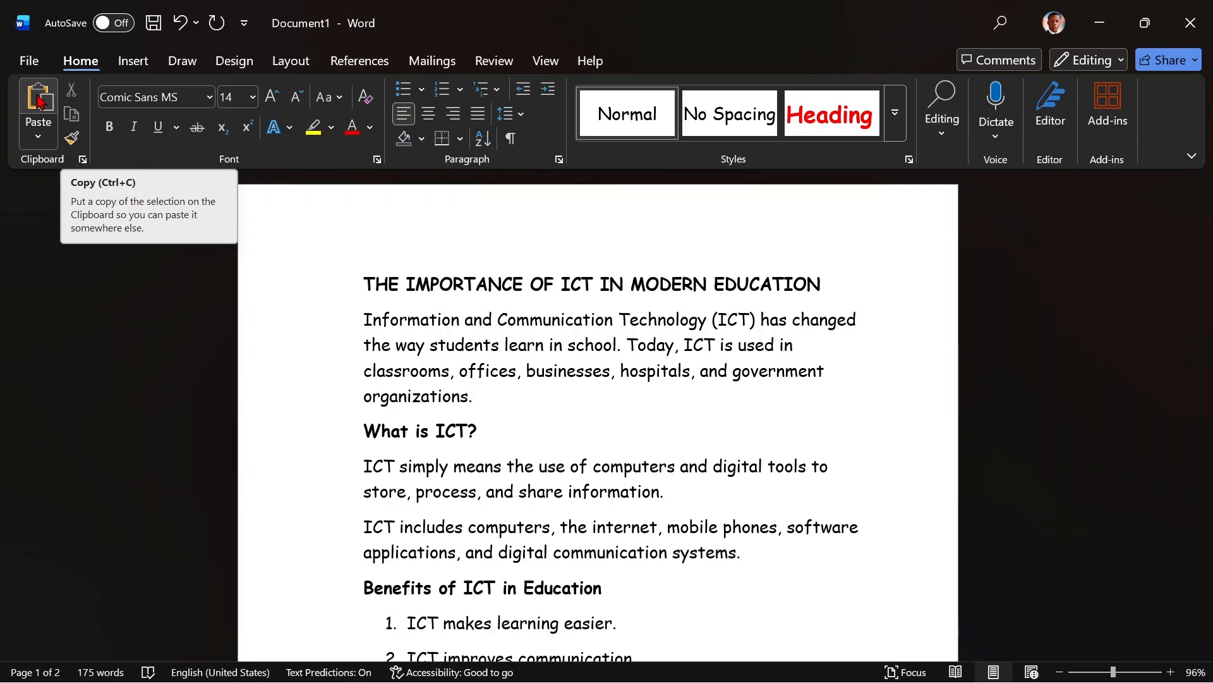
{"action": "left_click", "coordinate": [103, 355]}
{"action": "left_click", "coordinate": [66, 370]}
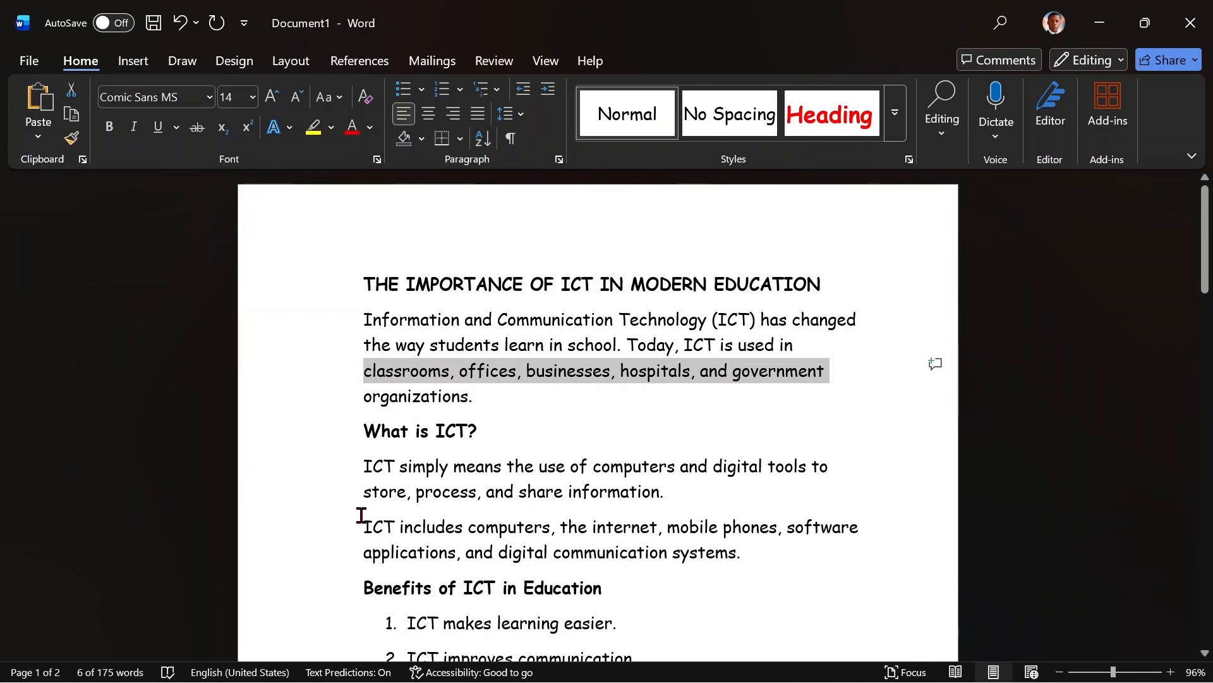
{"action": "scroll", "coordinate": [361, 515], "scroll_direction": "down", "scroll_amount": 10}
{"action": "scroll", "coordinate": [362, 515], "scroll_direction": "down", "scroll_amount": 3}
{"action": "left_click", "coordinate": [361, 515]}
{"action": "scroll", "coordinate": [361, 515], "scroll_direction": "up", "scroll_amount": 13}
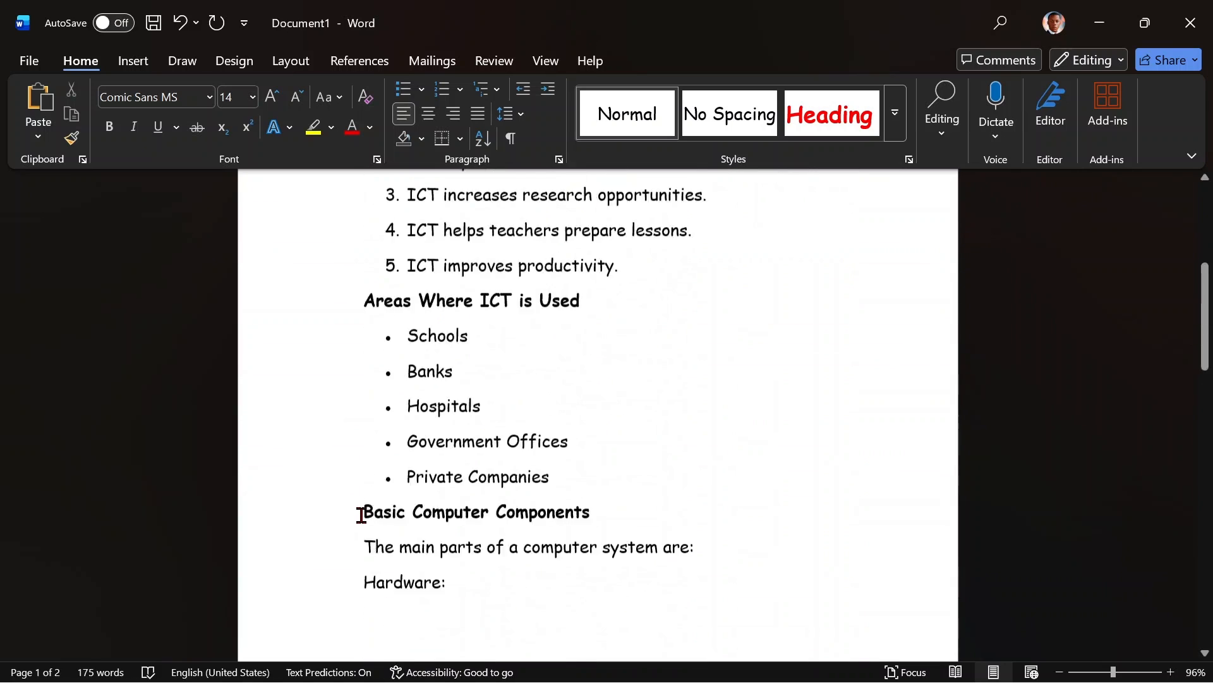
{"action": "left_click", "coordinate": [472, 397]}
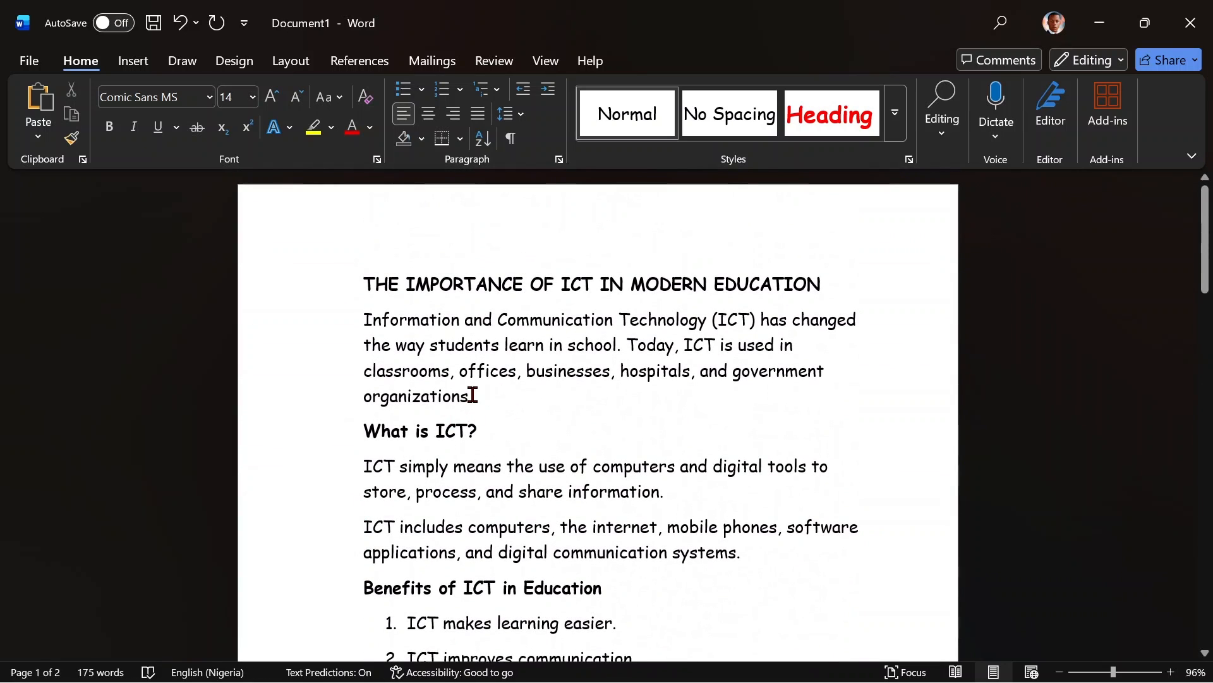
{"action": "left_click", "coordinate": [43, 144]}
- Cut the introductory paragraph beneath the title and paste it on the empty line below the Conclusion text
{"action": "left_click_drag", "start_coordinate": [474, 397], "coordinate": [340, 332]}
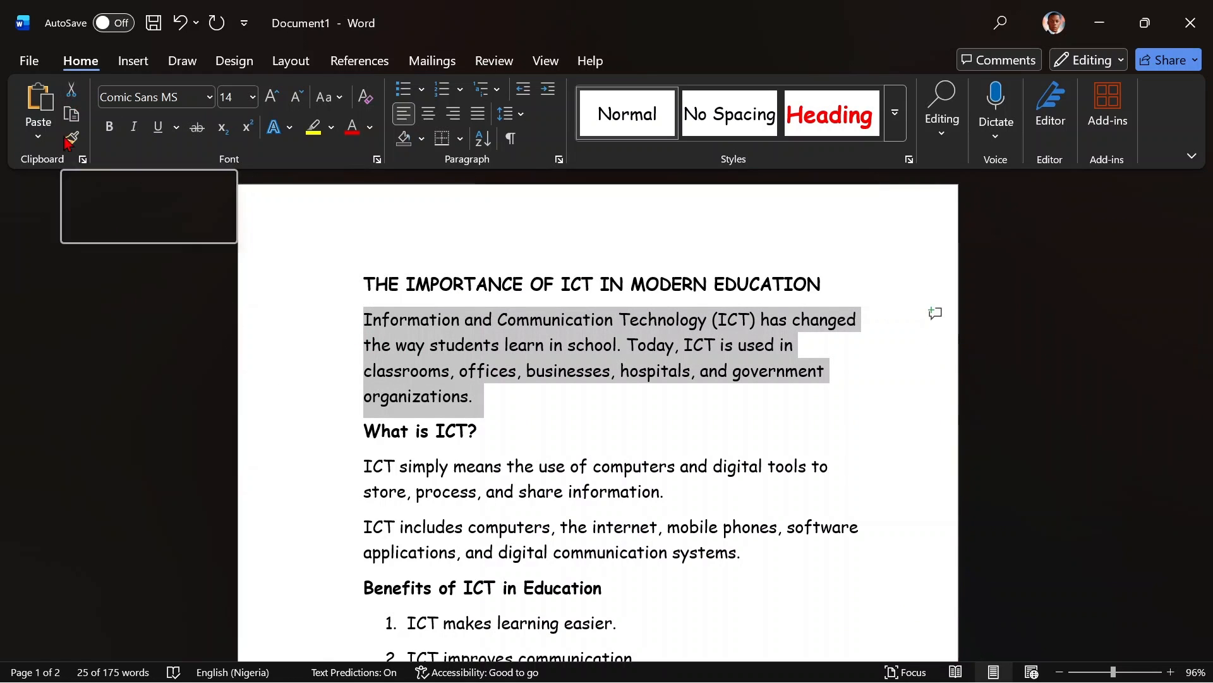
{"action": "left_click", "coordinate": [71, 90]}
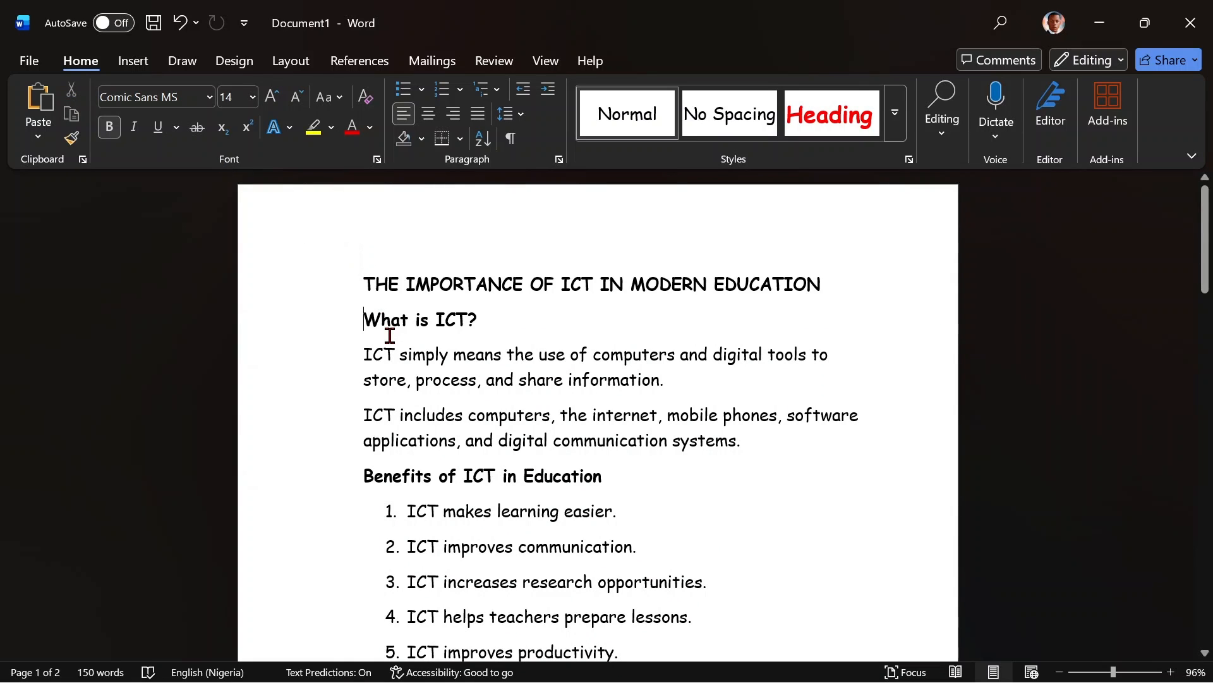
{"action": "scroll", "coordinate": [502, 388], "scroll_direction": "down", "scroll_amount": 3}
{"action": "scroll", "coordinate": [503, 388], "scroll_direction": "down", "scroll_amount": 12}
{"action": "left_click", "coordinate": [435, 529]}
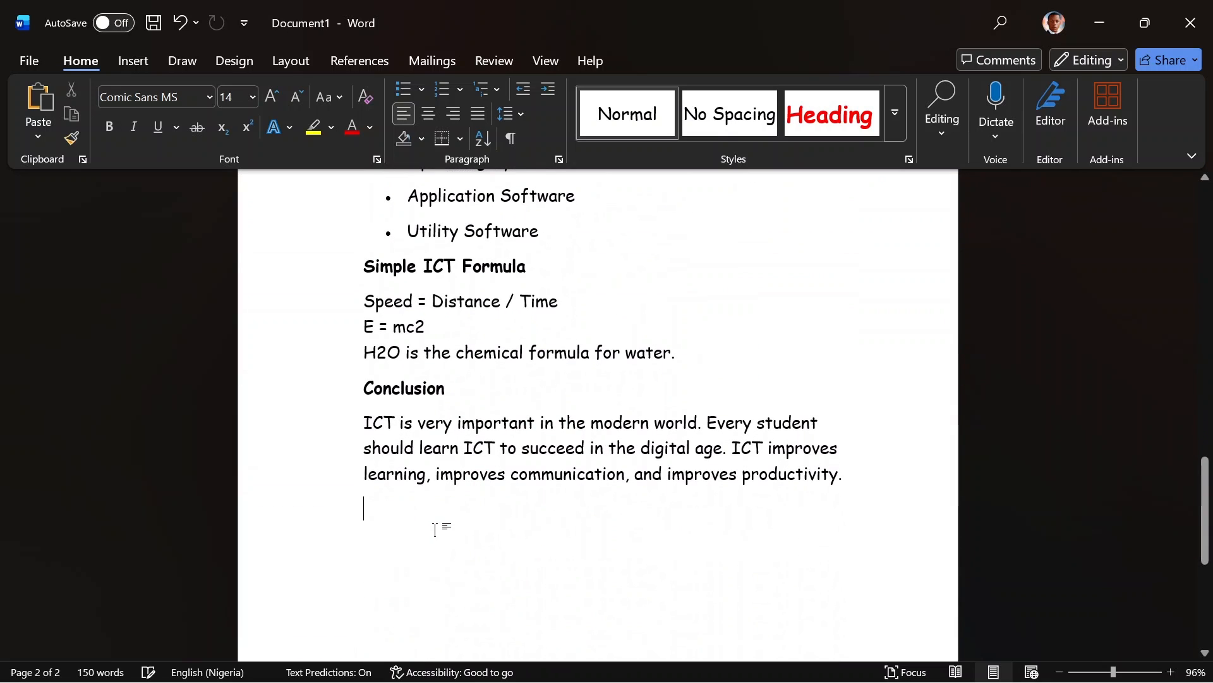
{"action": "left_click", "coordinate": [38, 104]}
{"action": "scroll", "coordinate": [443, 512], "scroll_direction": "up", "scroll_amount": 6}
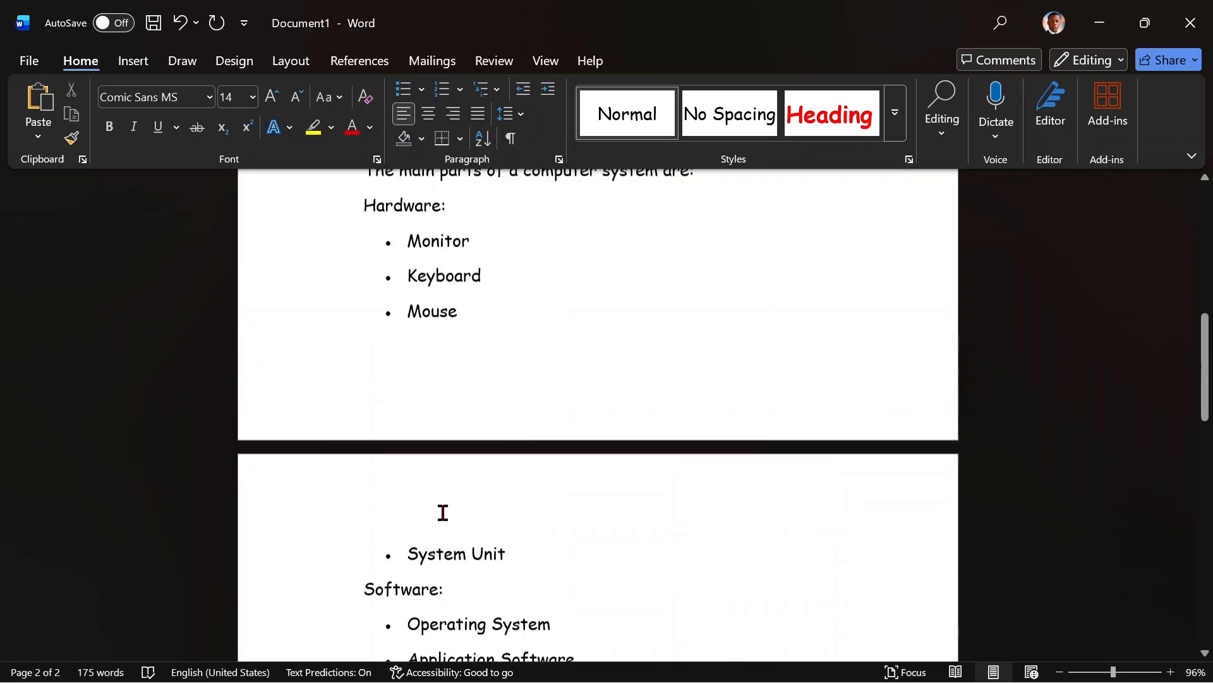
{"action": "key", "text": "ctrl+Home"}
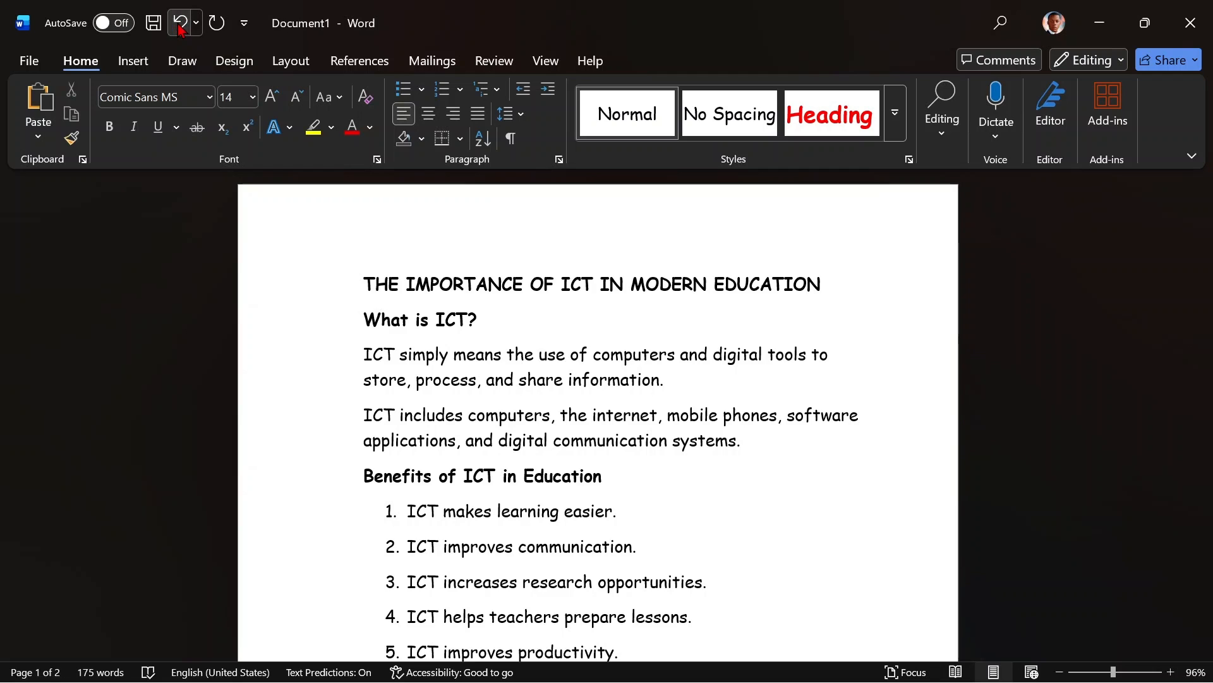
- Undo both the paste and the cut of the introductory paragraph
{"action": "left_click", "coordinate": [181, 24]}
{"action": "left_click", "coordinate": [180, 24]}
{"action": "scroll", "coordinate": [358, 249], "scroll_direction": "up", "scroll_amount": 3}
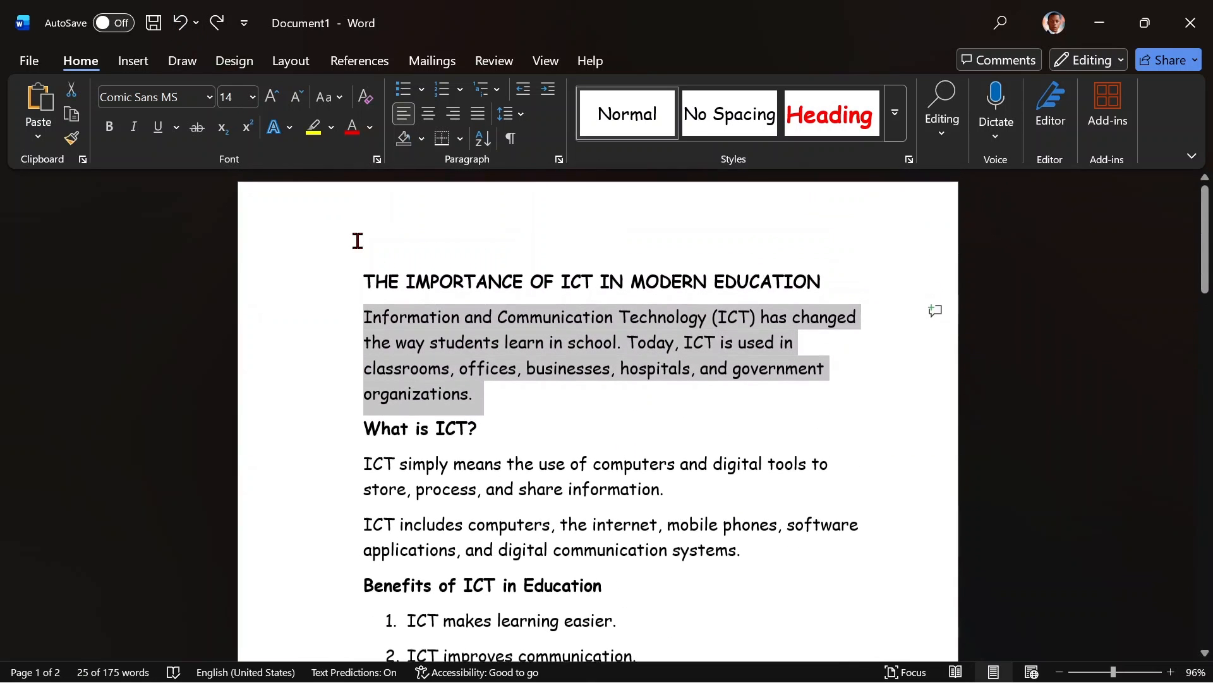
- Copy the selected introductory paragraph and paste the copy below the Conclusion text at the document's end
{"action": "left_click", "coordinate": [69, 118]}
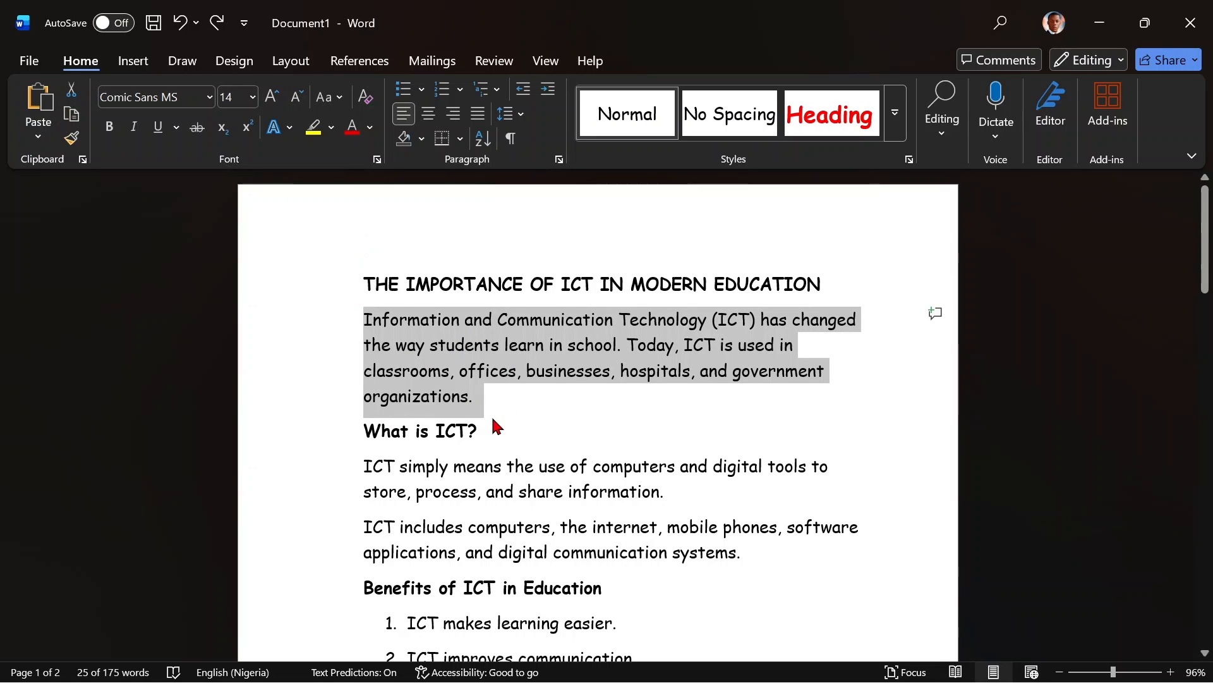
{"action": "scroll", "coordinate": [493, 417], "scroll_direction": "down", "scroll_amount": 15}
{"action": "scroll", "coordinate": [492, 418], "scroll_direction": "down", "scroll_amount": 5}
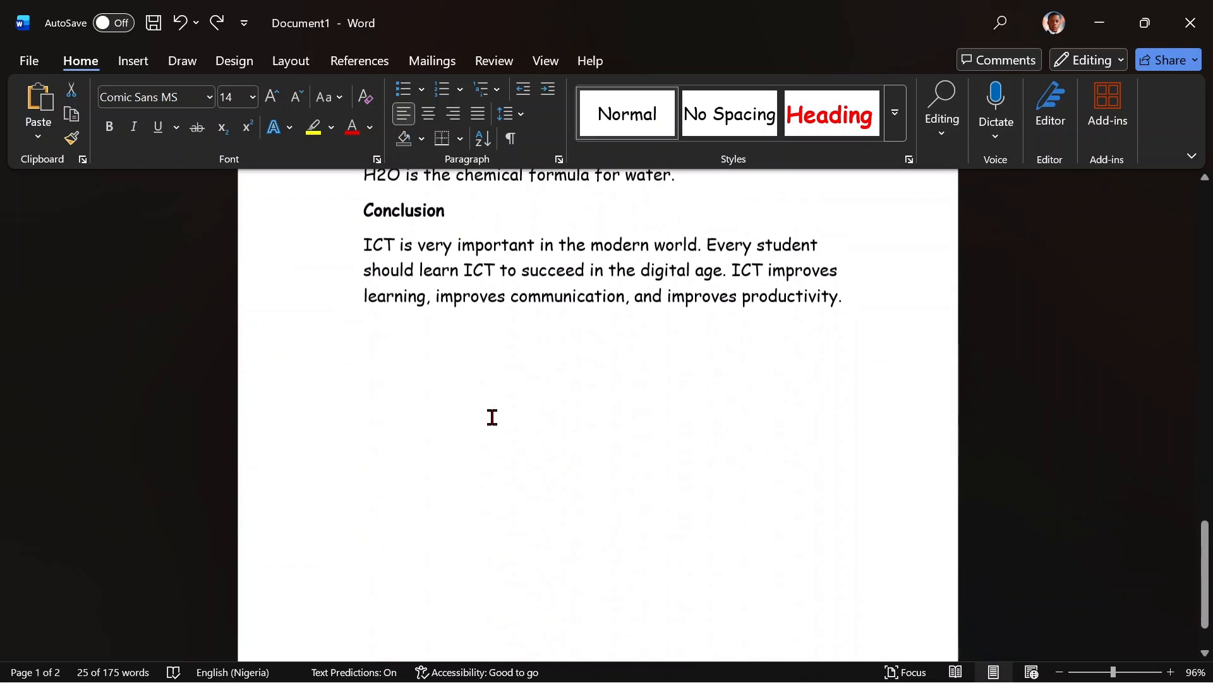
{"action": "left_click", "coordinate": [406, 344]}
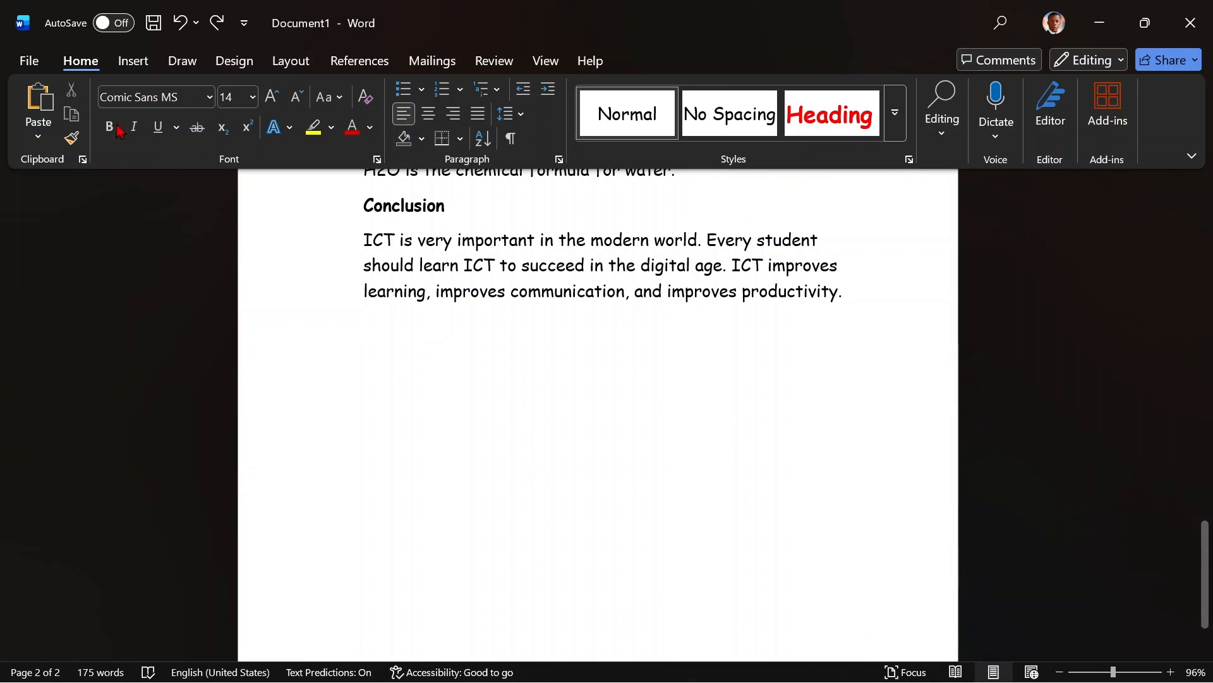
{"action": "left_click", "coordinate": [39, 95]}
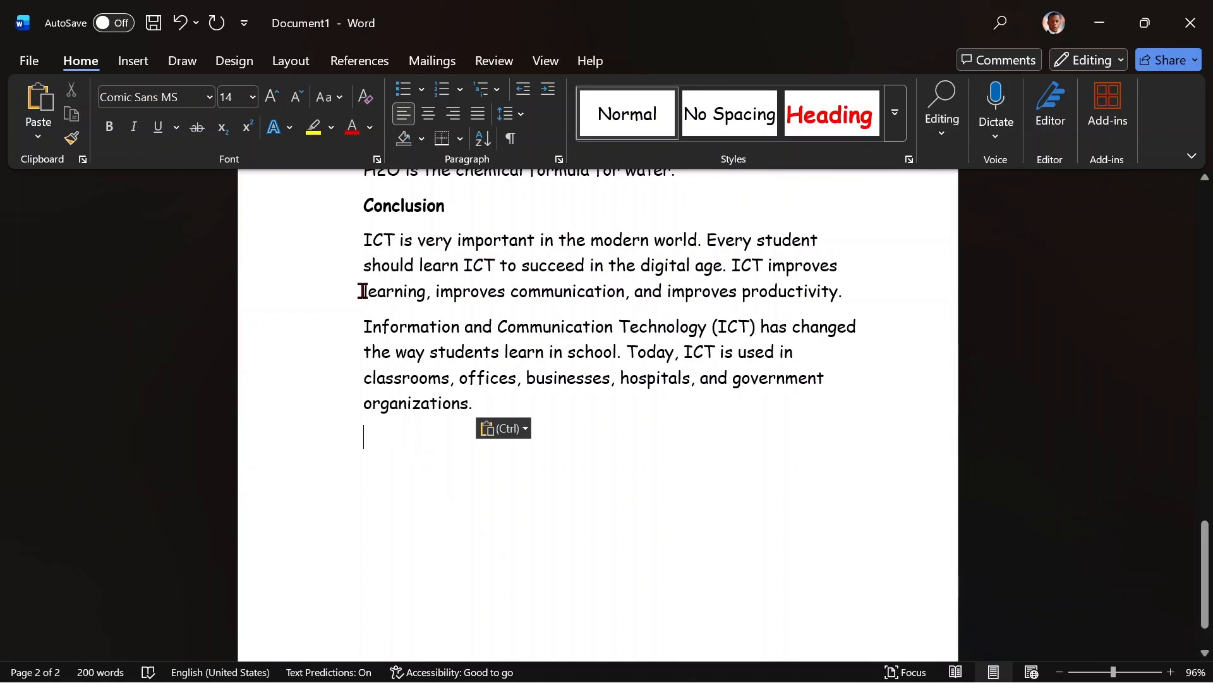
{"action": "scroll", "coordinate": [404, 343], "scroll_direction": "up", "scroll_amount": 15}
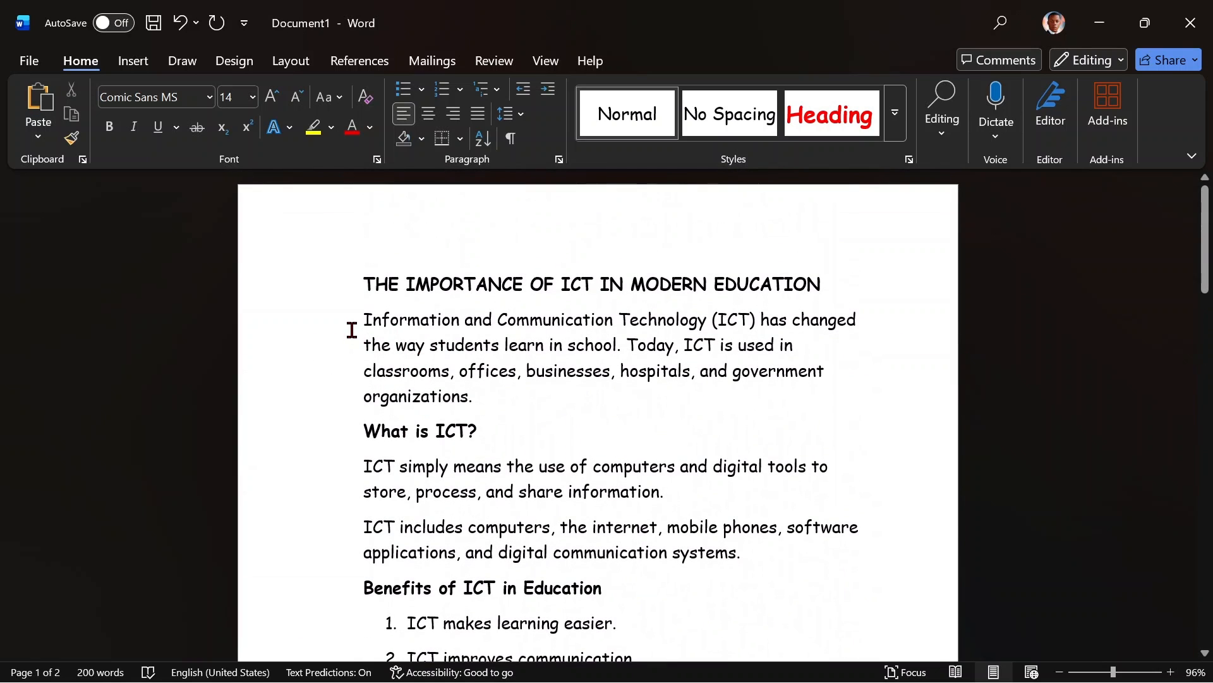
- Undo the pasted paragraph copy and the original article paste, then redo the article paste
{"action": "key", "text": "ctrl+z"}
{"action": "scroll", "coordinate": [362, 354], "scroll_direction": "down", "scroll_amount": 5}
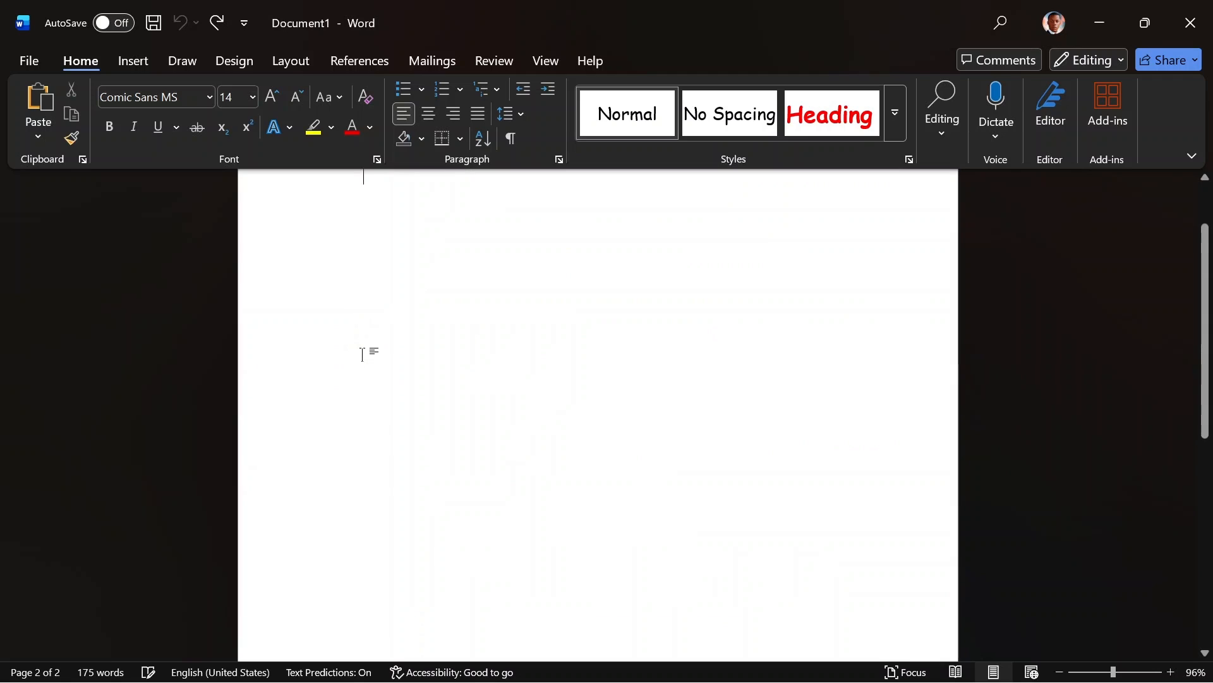
{"action": "key", "text": "ctrl+z"}
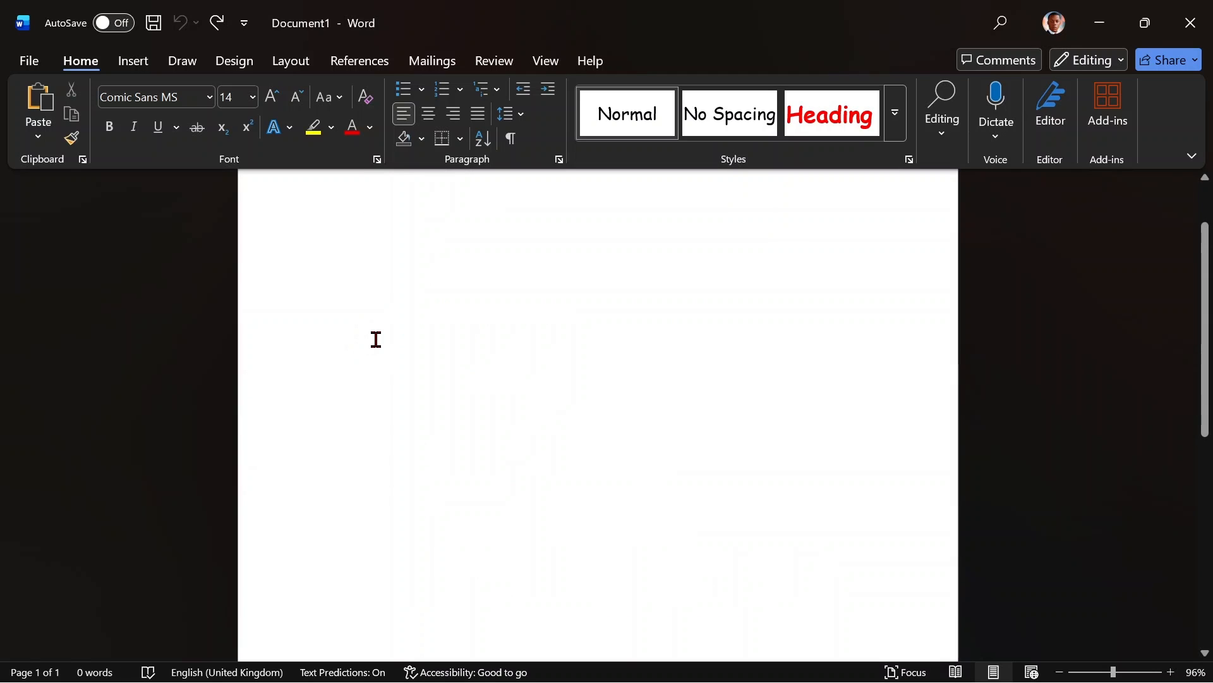
{"action": "key", "text": "ctrl+y"}
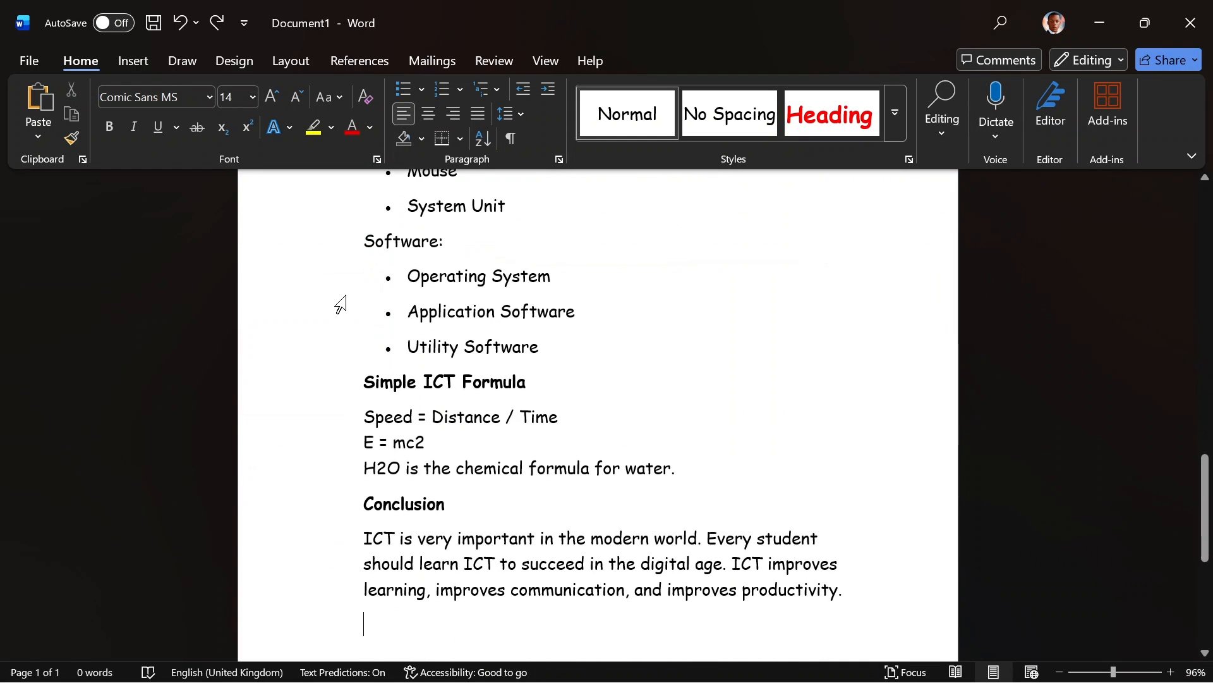
{"action": "scroll", "coordinate": [341, 305], "scroll_direction": "up", "scroll_amount": 15}
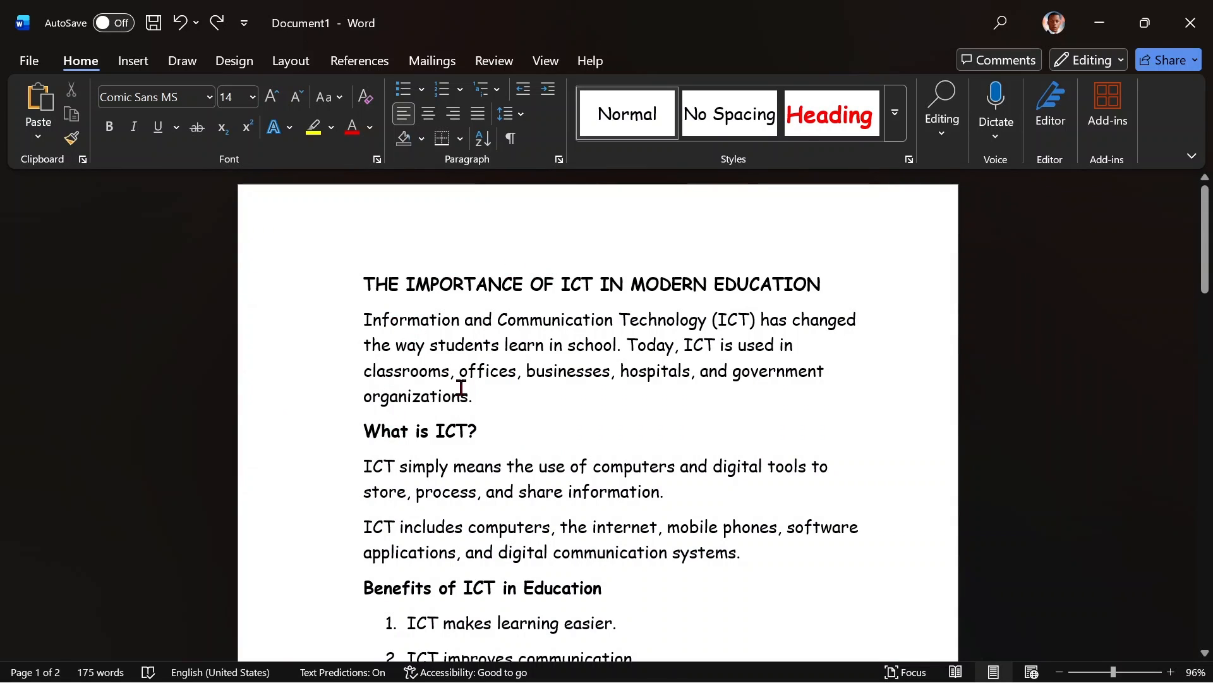
{"action": "scroll", "coordinate": [494, 553], "scroll_direction": "down", "scroll_amount": 2}
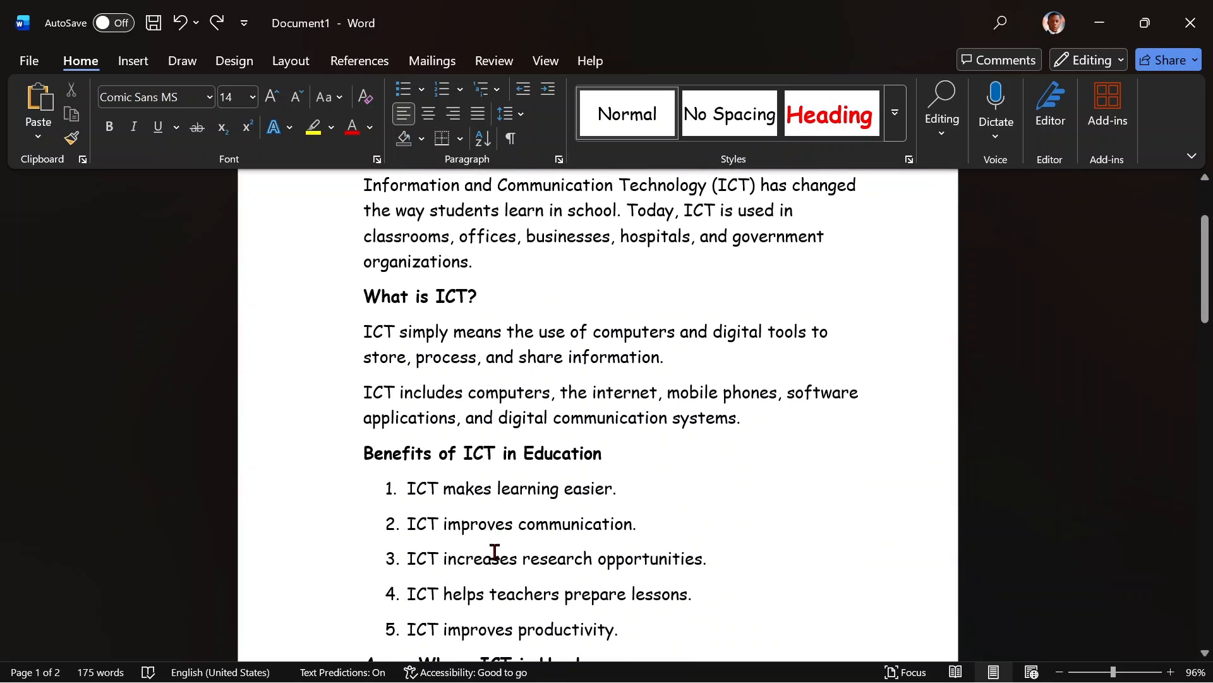
{"action": "scroll", "coordinate": [328, 566], "scroll_direction": "up", "scroll_amount": 1}
{"action": "scroll", "coordinate": [329, 567], "scroll_direction": "down", "scroll_amount": 2}
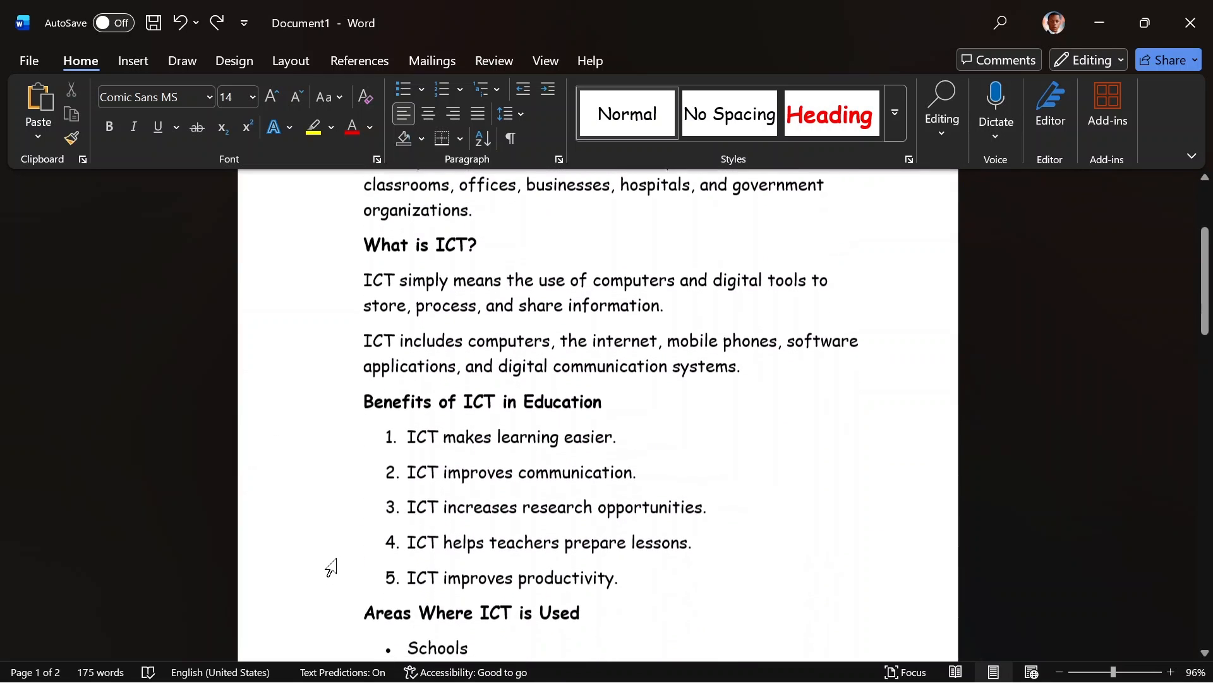
{"action": "left_click", "coordinate": [392, 435]}
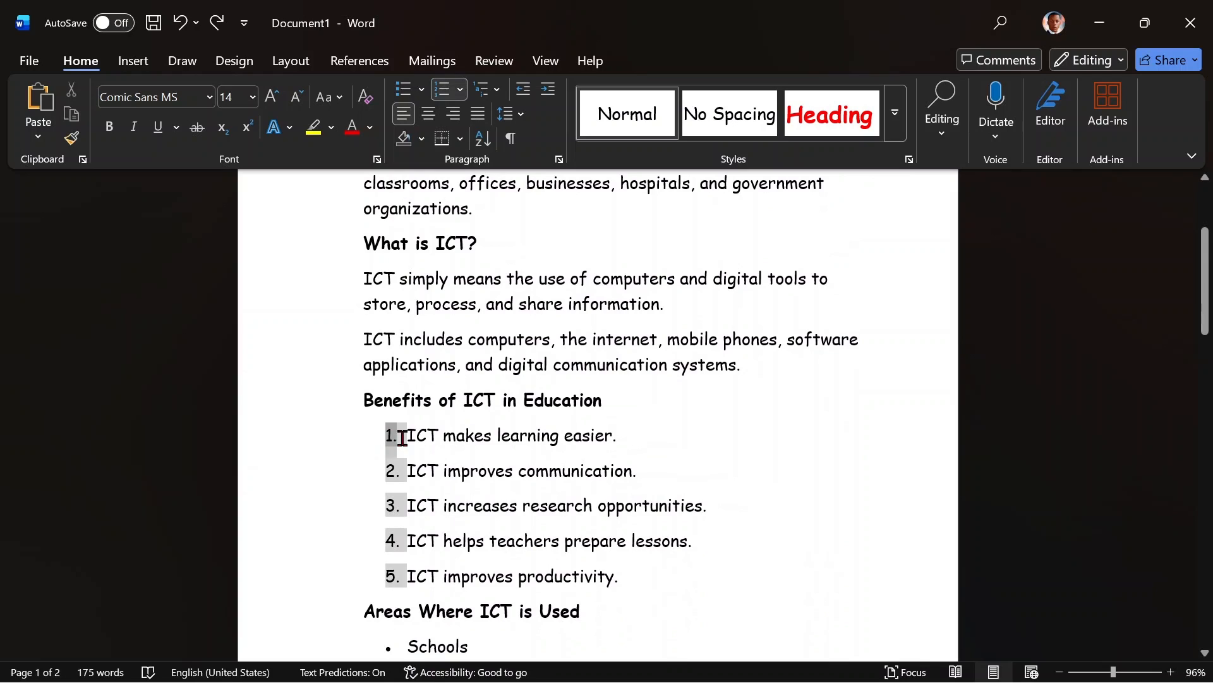
{"action": "left_click", "coordinate": [440, 465]}
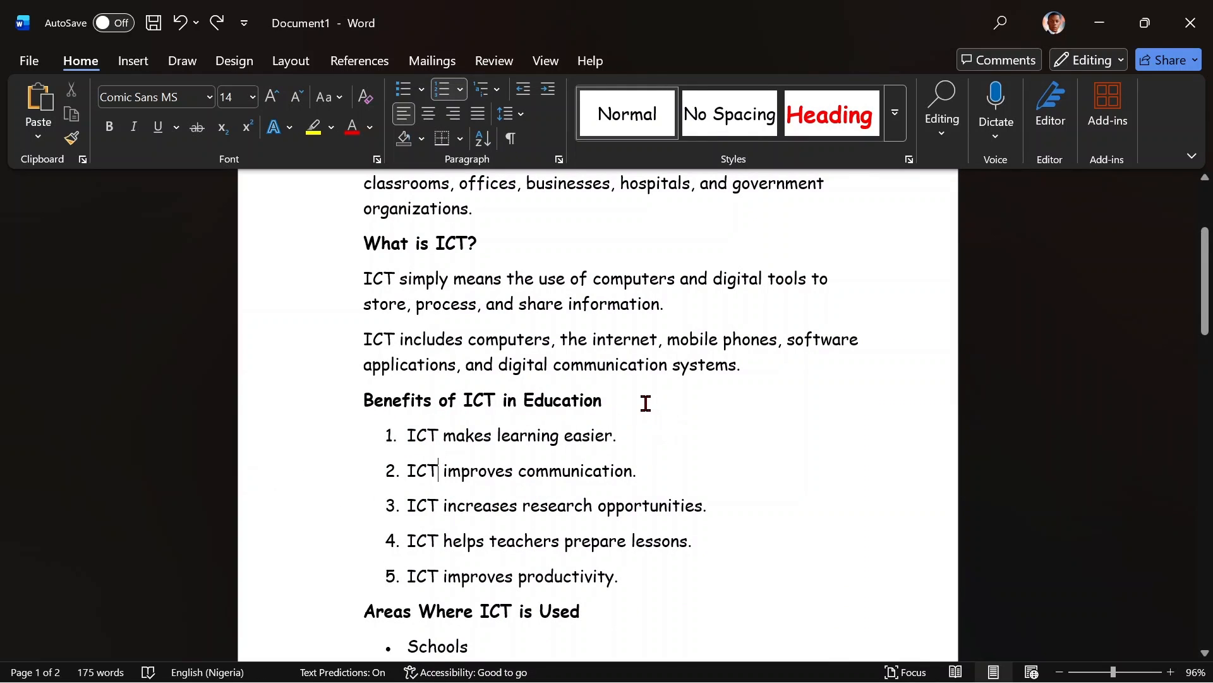
{"action": "left_click_drag", "start_coordinate": [645, 403], "coordinate": [366, 406]}
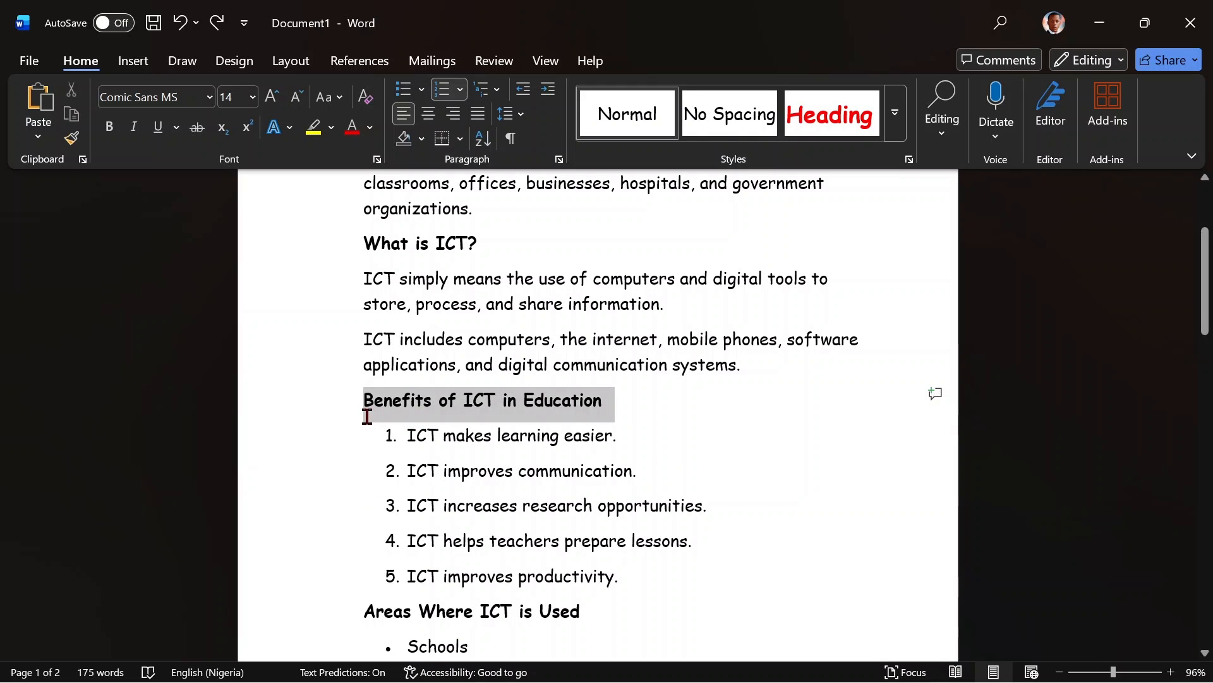
{"action": "left_click", "coordinate": [699, 485]}
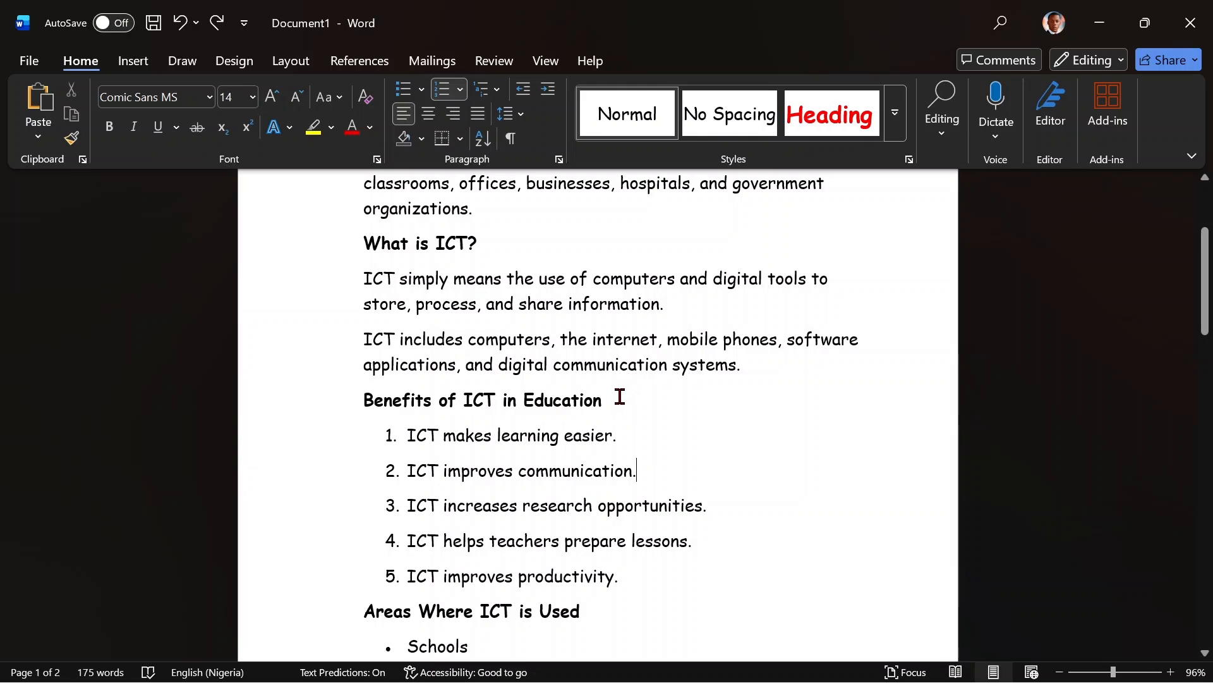
- Copy the formatting of the "Benefits of ICT in Education" heading onto the third list item's text with Format Painter
{"action": "left_click_drag", "start_coordinate": [620, 396], "coordinate": [366, 400]}
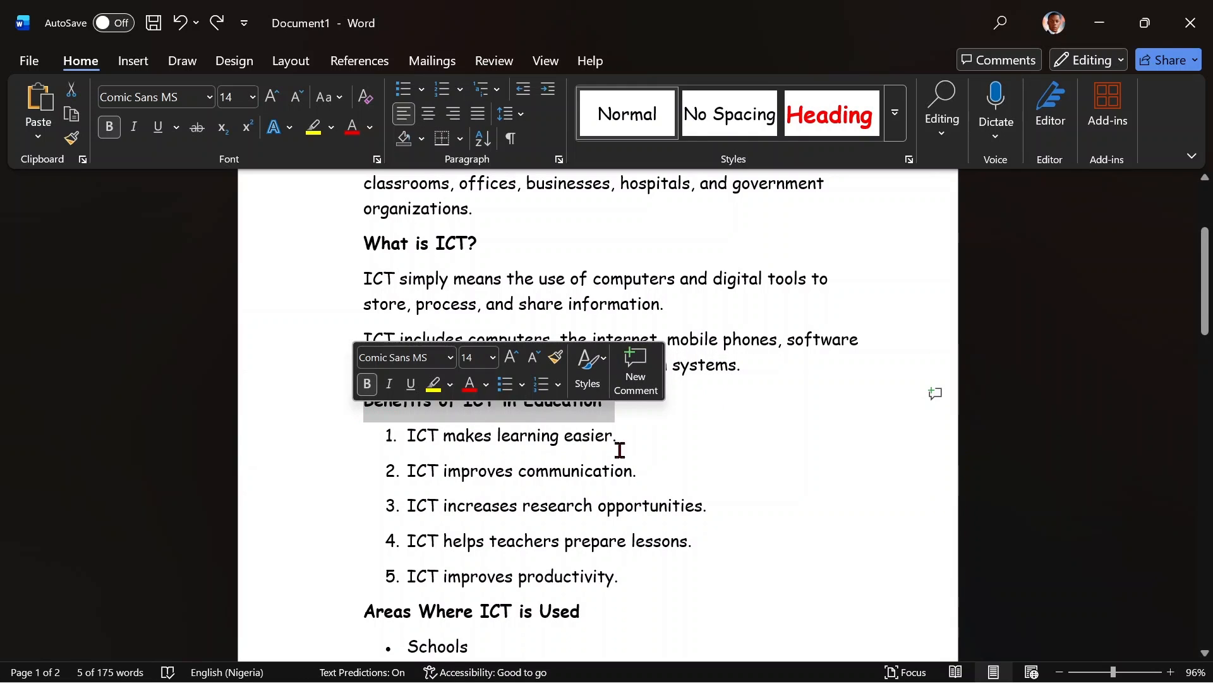
{"action": "left_click", "coordinate": [73, 138]}
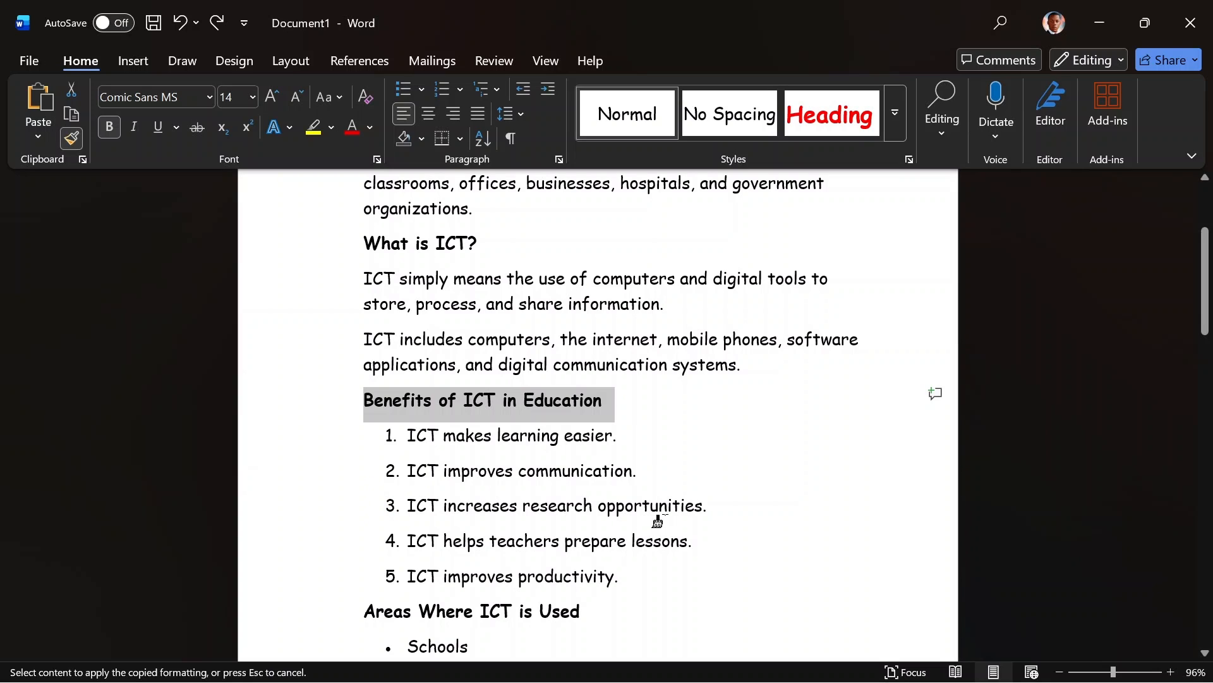
{"action": "left_click_drag", "start_coordinate": [695, 506], "coordinate": [312, 513]}
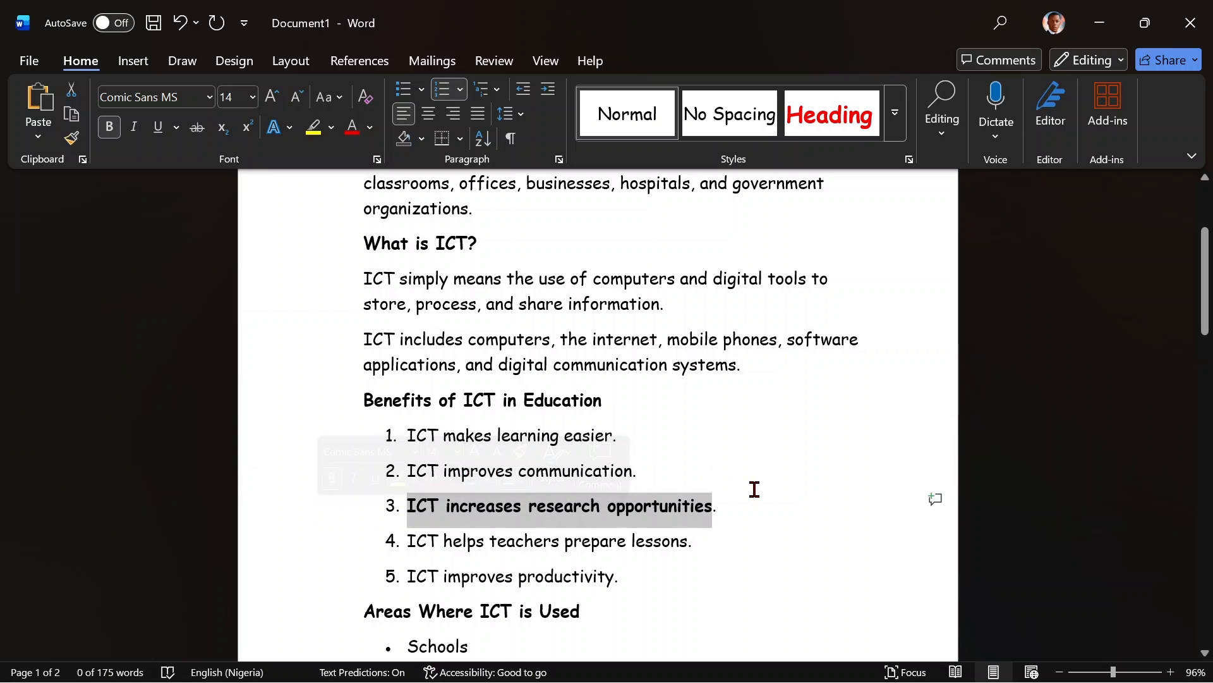
{"action": "left_click", "coordinate": [670, 472]}
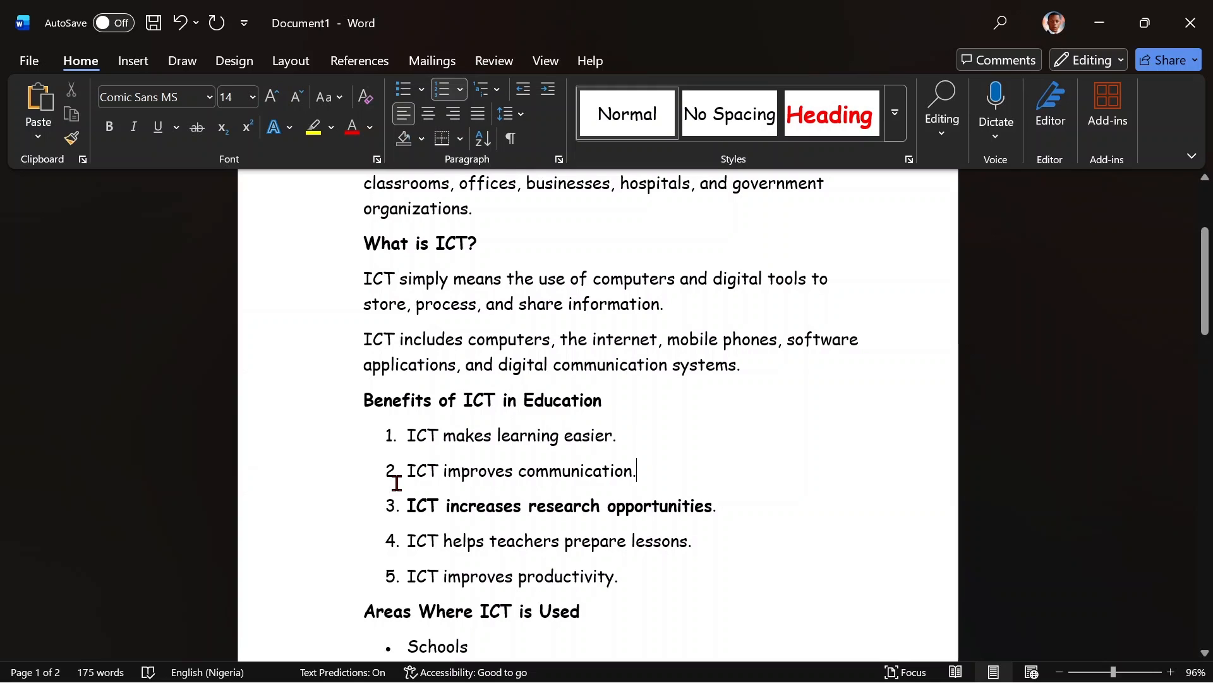
- Undo the Format Painter change on the third benefit and deselect the text
{"action": "key", "text": "ctrl+z"}
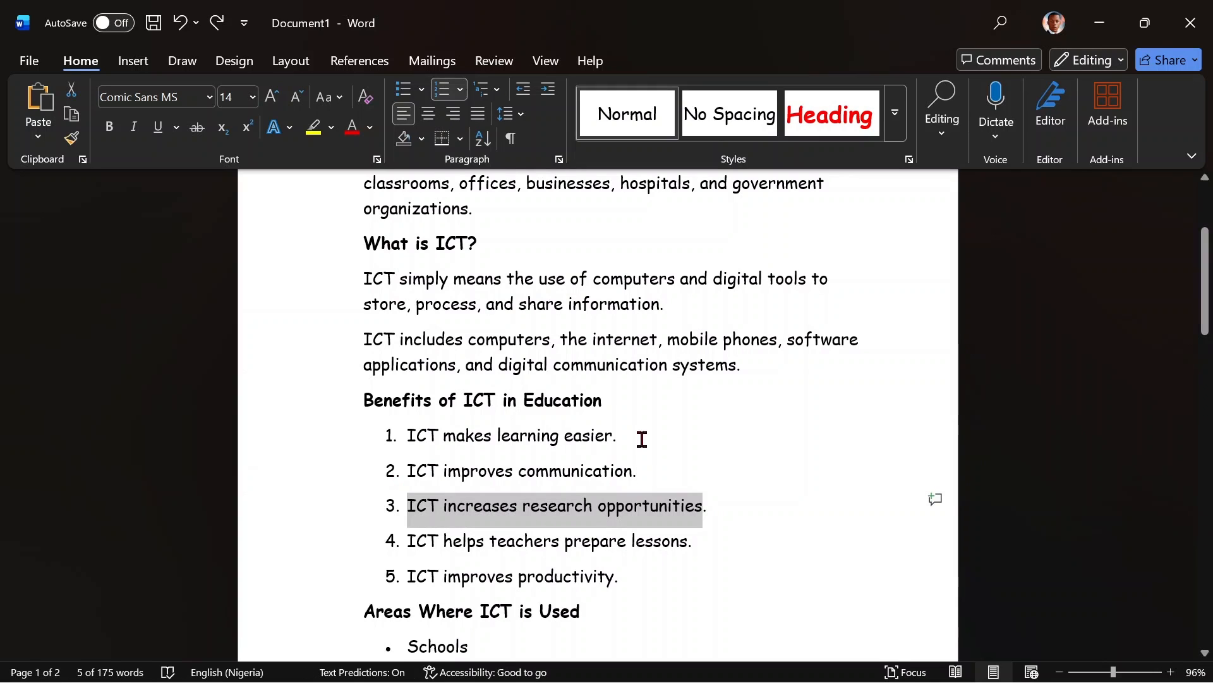
{"action": "left_click", "coordinate": [668, 428]}
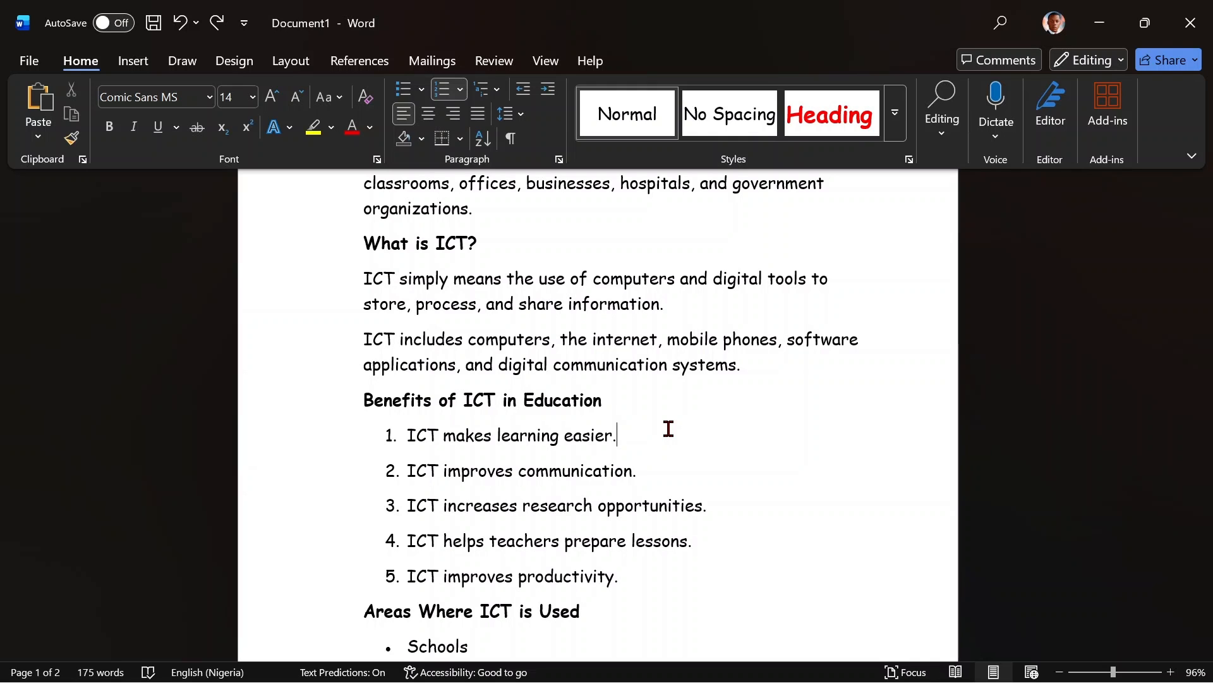
- Select the title and introductory paragraph and preview fonts such as Algerian on them without applying one
{"action": "scroll", "coordinate": [668, 428], "scroll_direction": "up", "scroll_amount": 3}
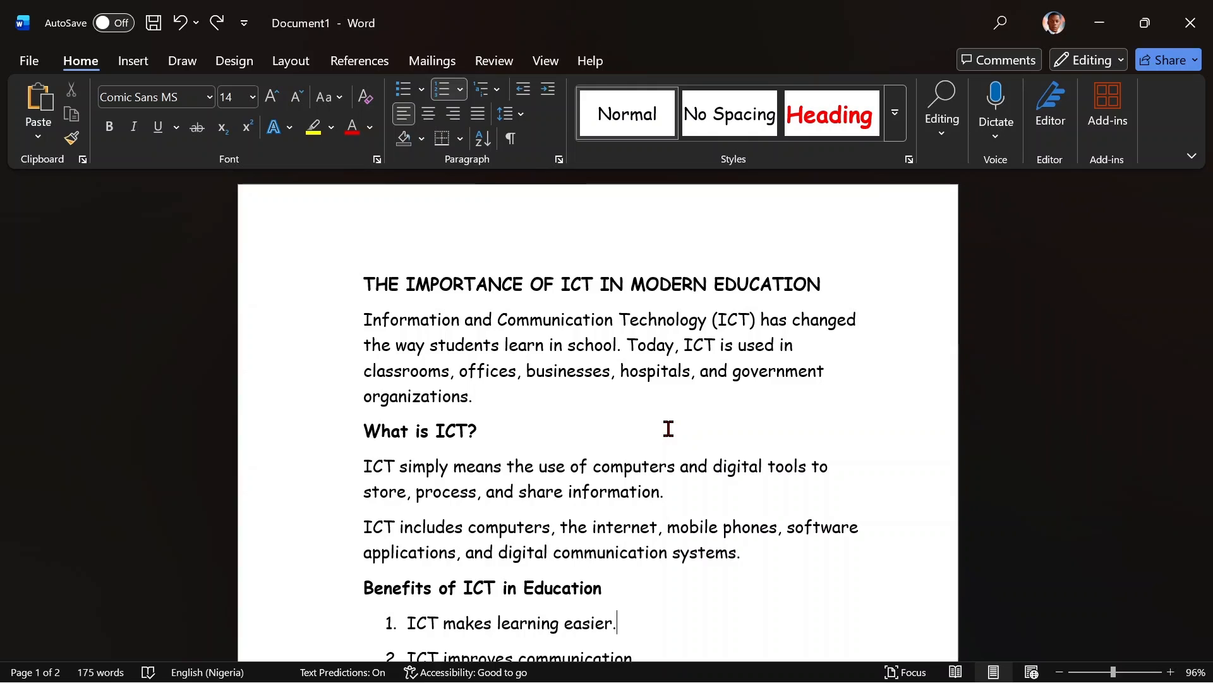
{"action": "left_click", "coordinate": [209, 96]}
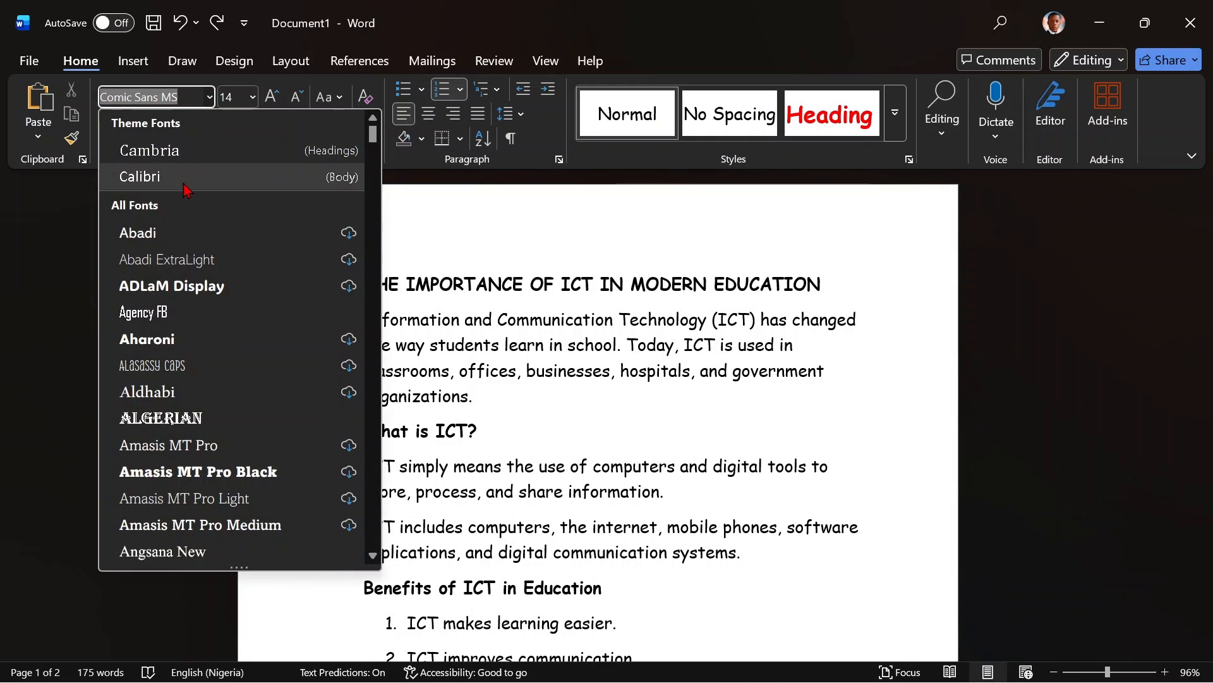
{"action": "left_click", "coordinate": [452, 237]}
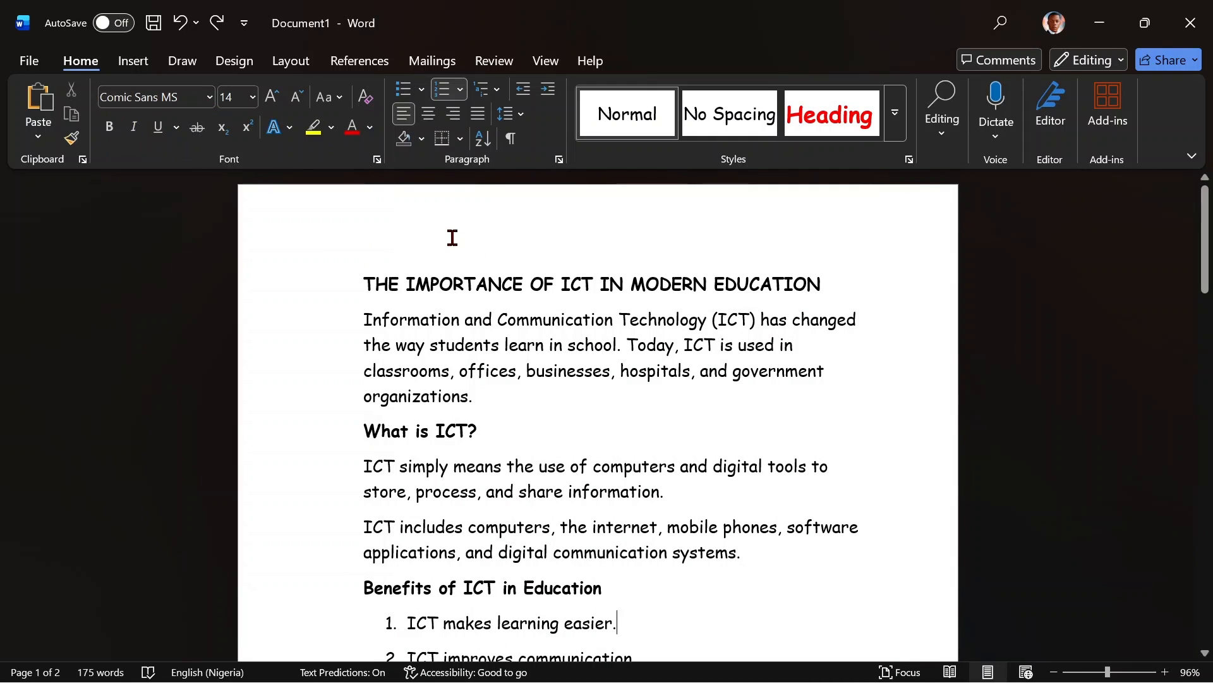
{"action": "left_click_drag", "start_coordinate": [371, 279], "coordinate": [509, 402]}
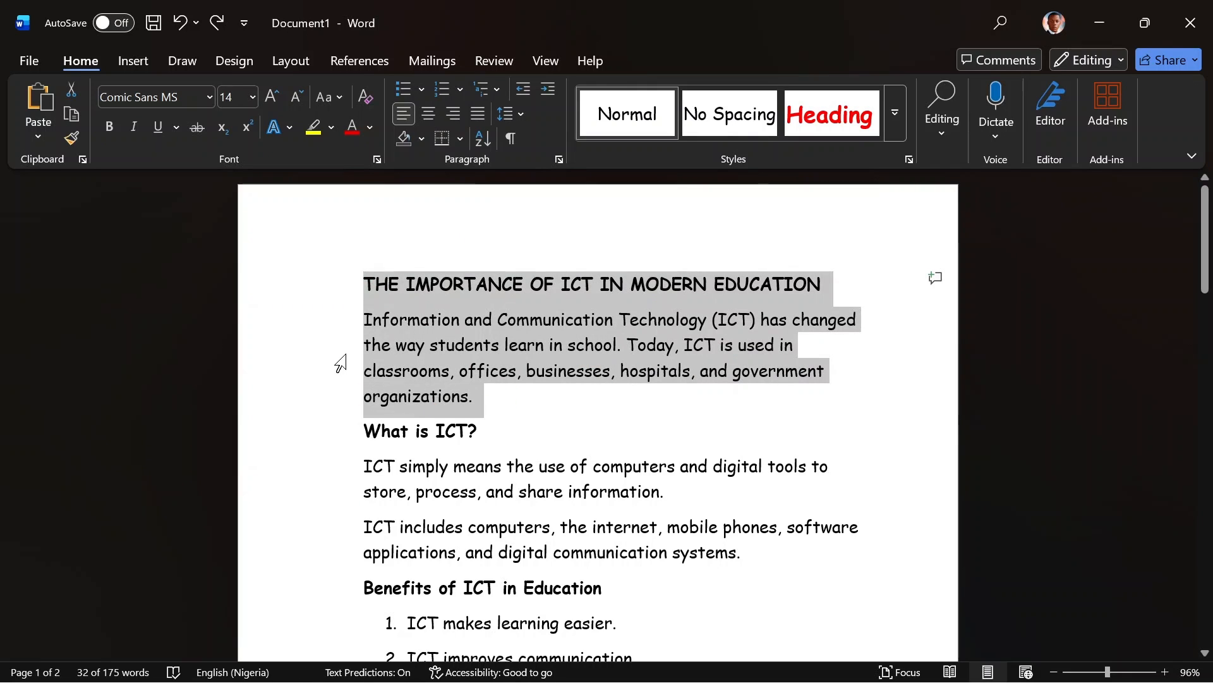
{"action": "left_click", "coordinate": [210, 97]}
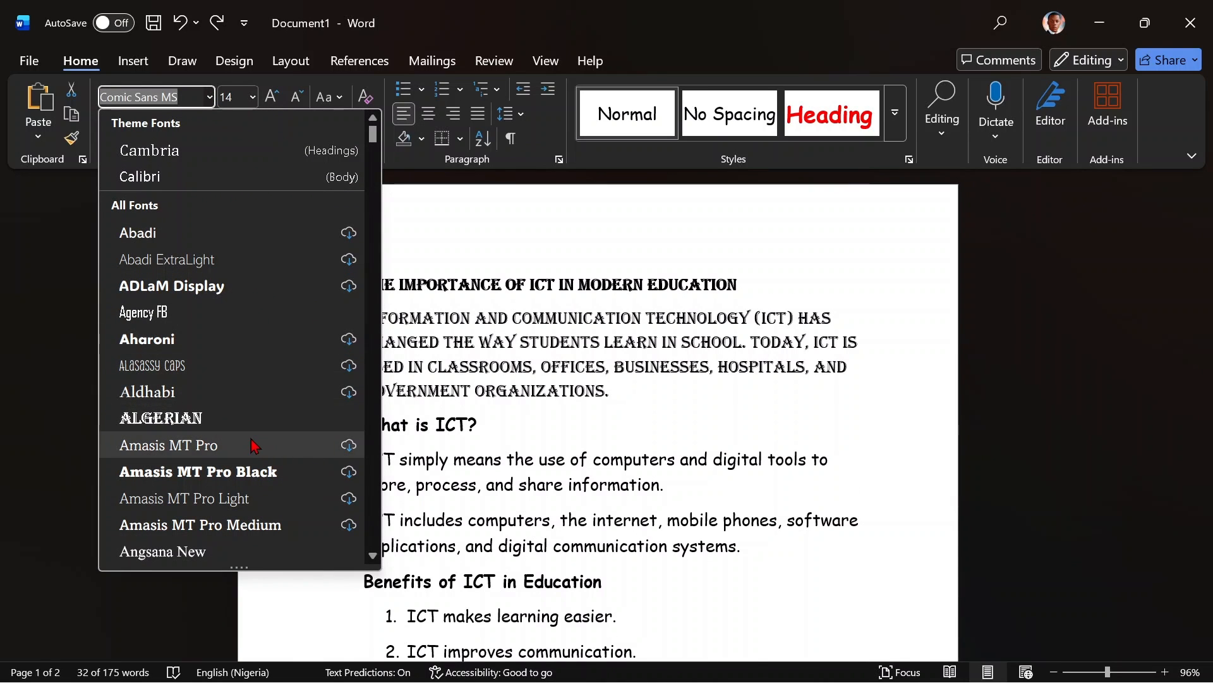
{"action": "left_click", "coordinate": [405, 286]}
{"action": "left_click", "coordinate": [210, 332]}
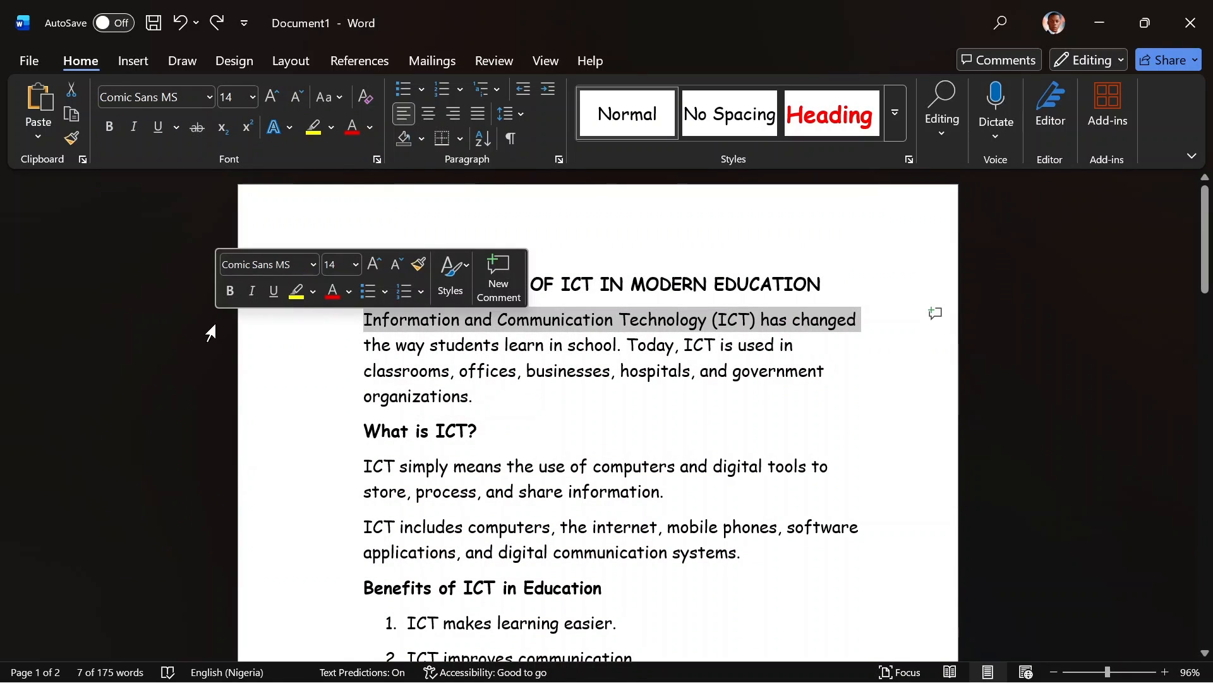
- Select the whole introductory paragraph beneath the title and look through the available font sizes
{"action": "left_click_drag", "start_coordinate": [492, 398], "coordinate": [366, 325]}
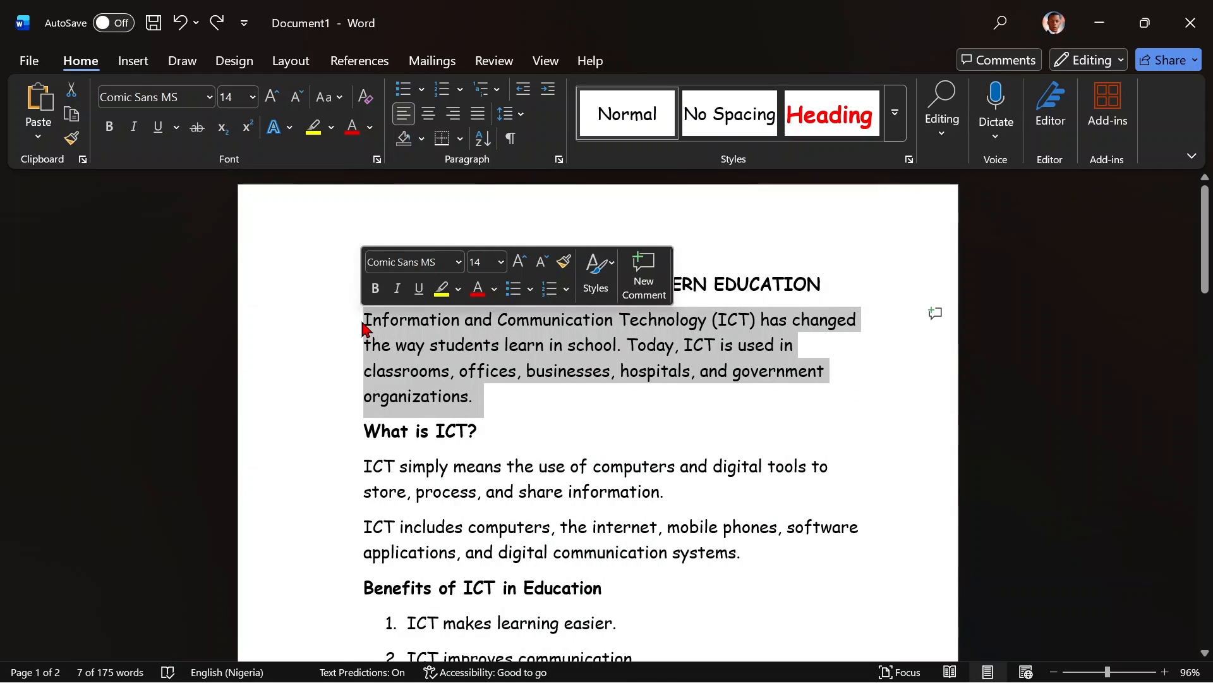
{"action": "left_click", "coordinate": [253, 98]}
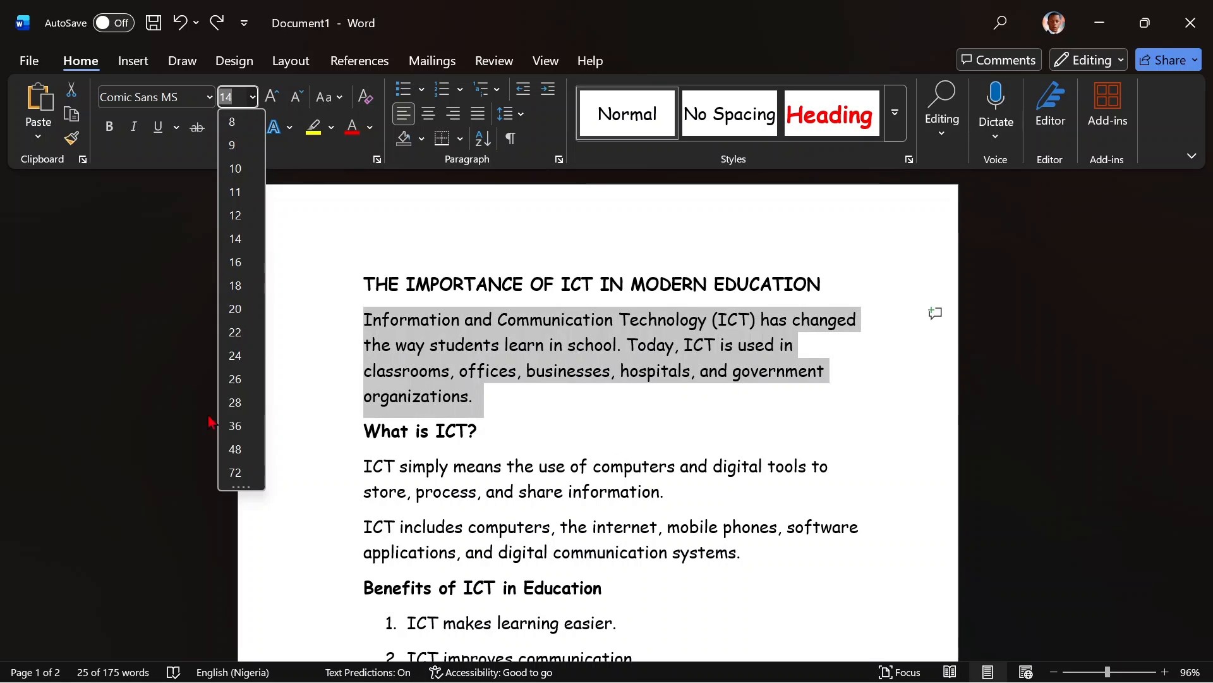
{"action": "left_click", "coordinate": [297, 195]}
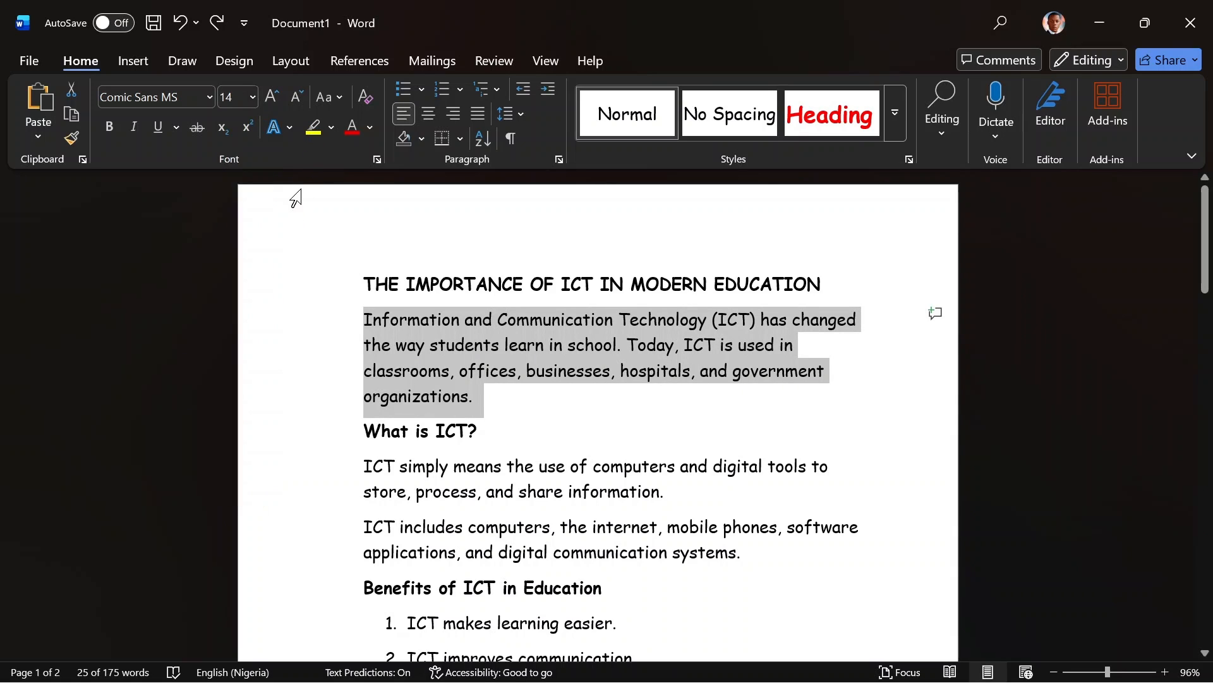
{"action": "left_click", "coordinate": [238, 97]}
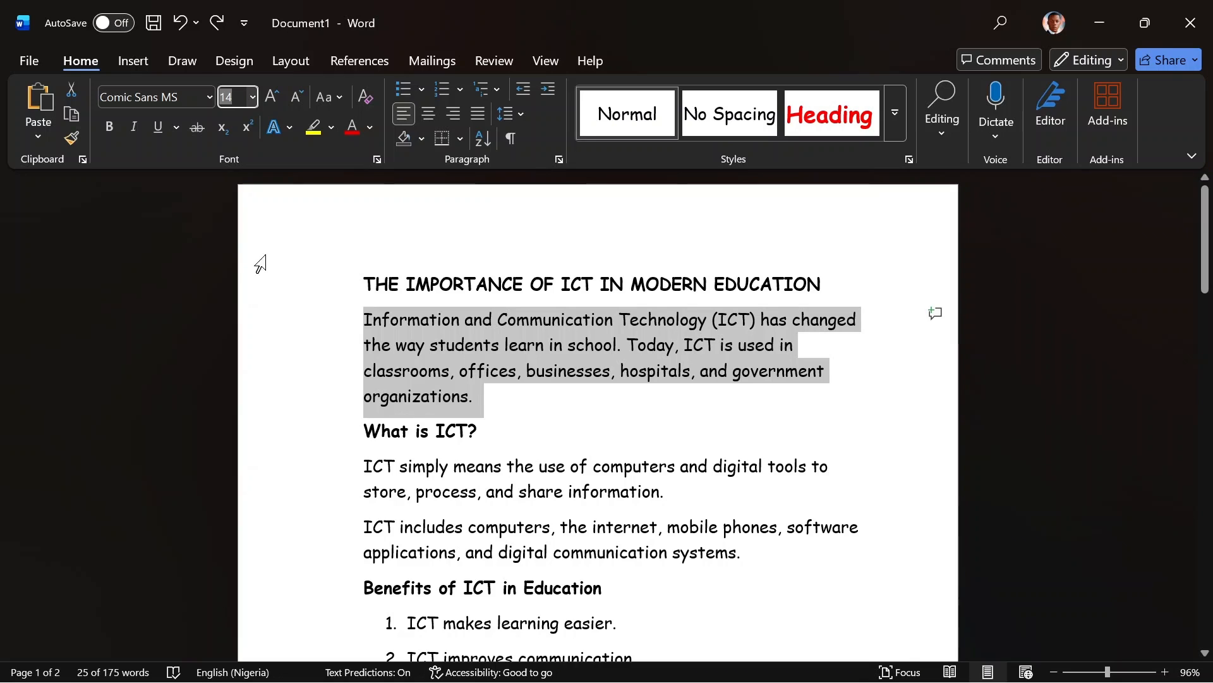
- Alternately grow and shrink the introductory paragraph's font between 16 and 12, ending at 14
{"action": "left_click", "coordinate": [271, 93]}
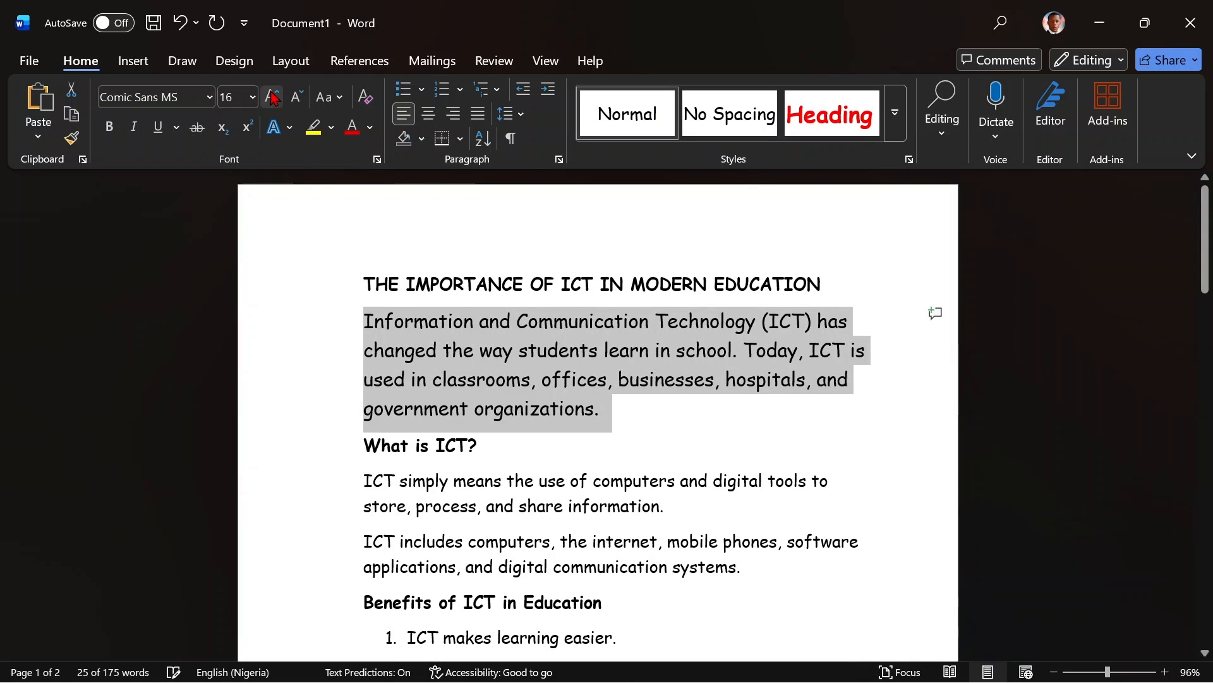
{"action": "left_click", "coordinate": [296, 97]}
{"action": "left_click", "coordinate": [276, 105]}
{"action": "left_click", "coordinate": [295, 101]}
{"action": "left_click", "coordinate": [294, 103]}
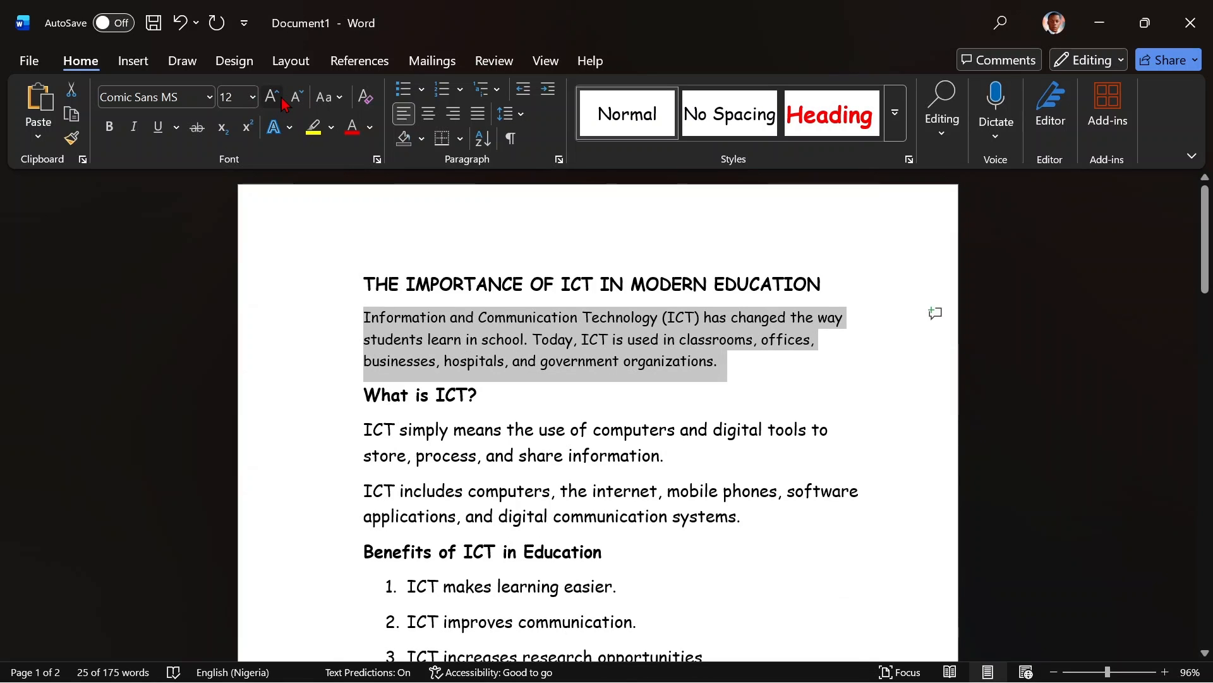
{"action": "left_click", "coordinate": [280, 98]}
{"action": "left_click", "coordinate": [280, 97]}
{"action": "left_click", "coordinate": [295, 98]}
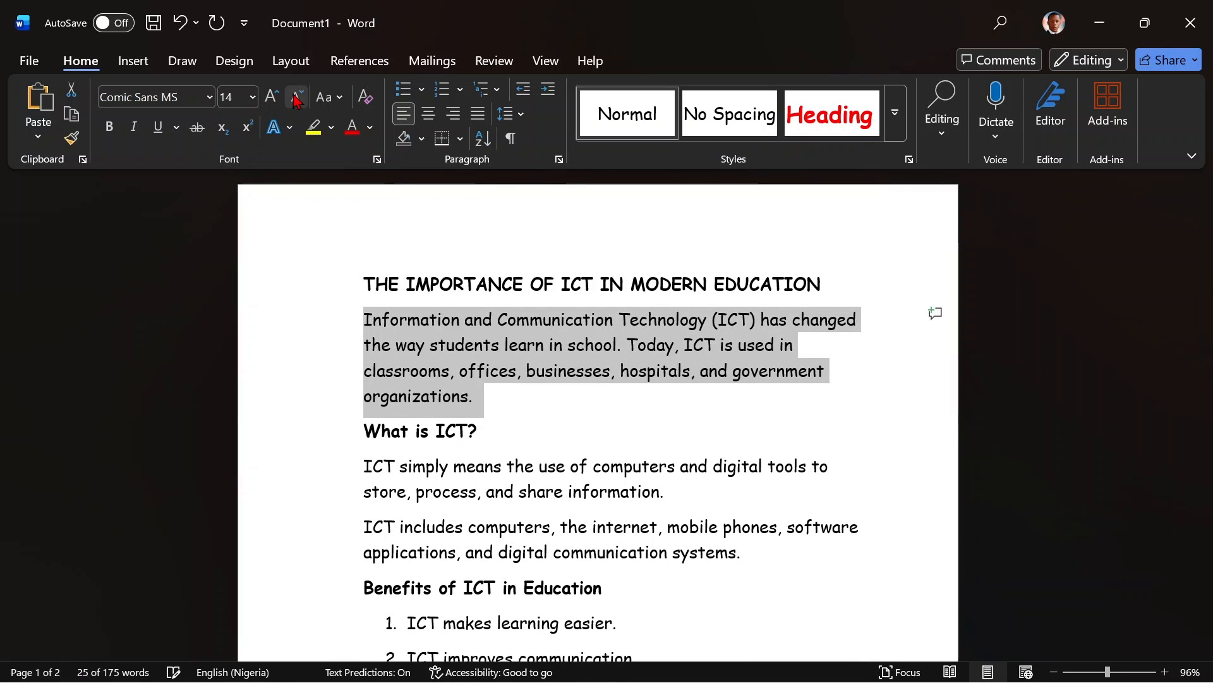
- Enlarge the introductory paragraph's font by four increments, shrink it to 12, and return it to 14
{"action": "left_click", "coordinate": [280, 100]}
{"action": "left_click", "coordinate": [281, 100]}
{"action": "left_click", "coordinate": [280, 100]}
{"action": "left_click", "coordinate": [281, 100]}
{"action": "left_click", "coordinate": [298, 98]}
{"action": "left_click", "coordinate": [298, 98]}
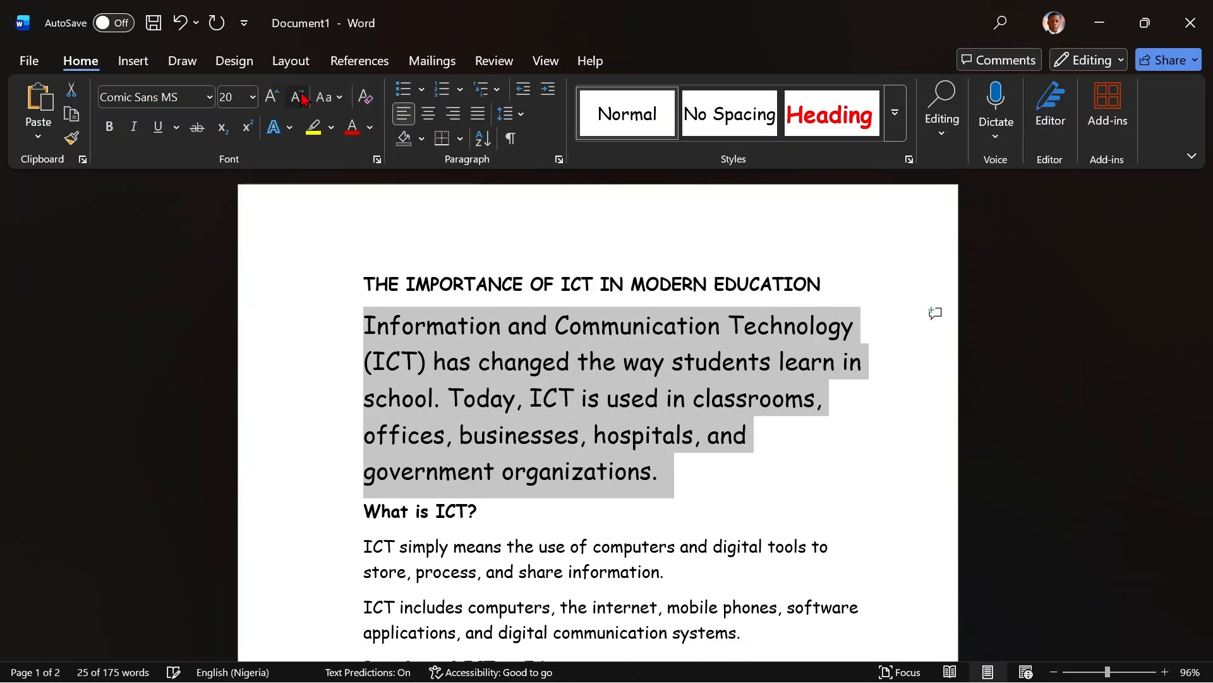
{"action": "left_click", "coordinate": [298, 98]}
{"action": "left_click", "coordinate": [298, 98]}
{"action": "left_click", "coordinate": [299, 98]}
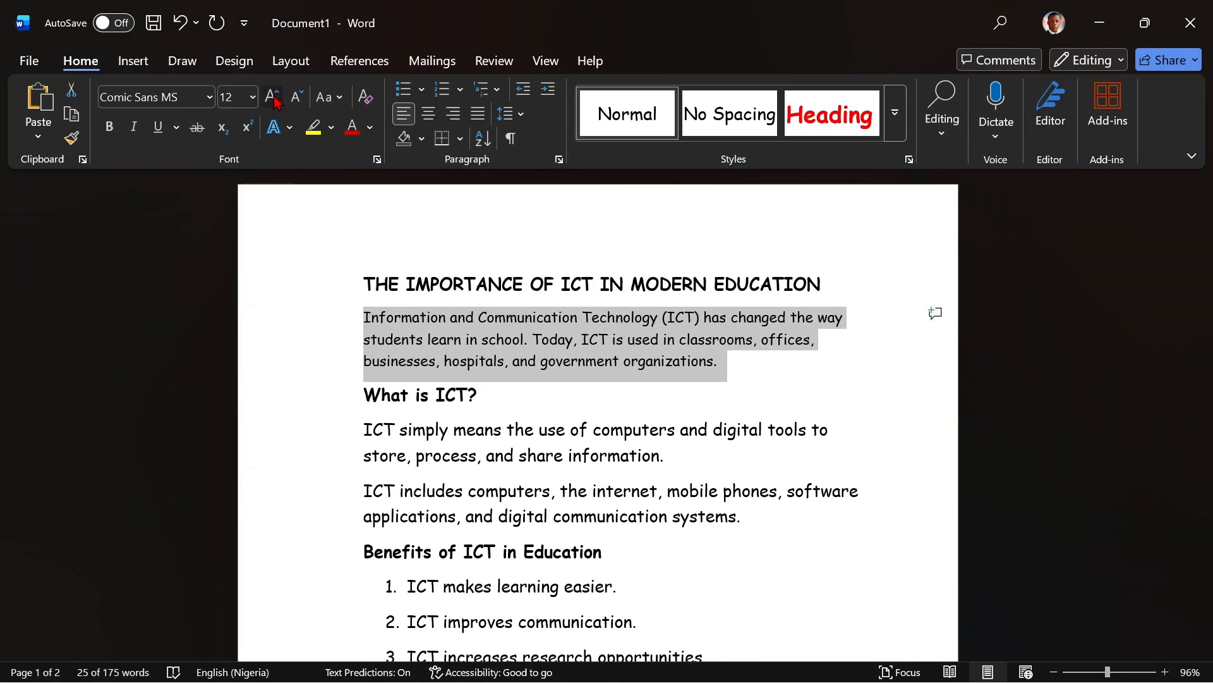
{"action": "left_click", "coordinate": [273, 98]}
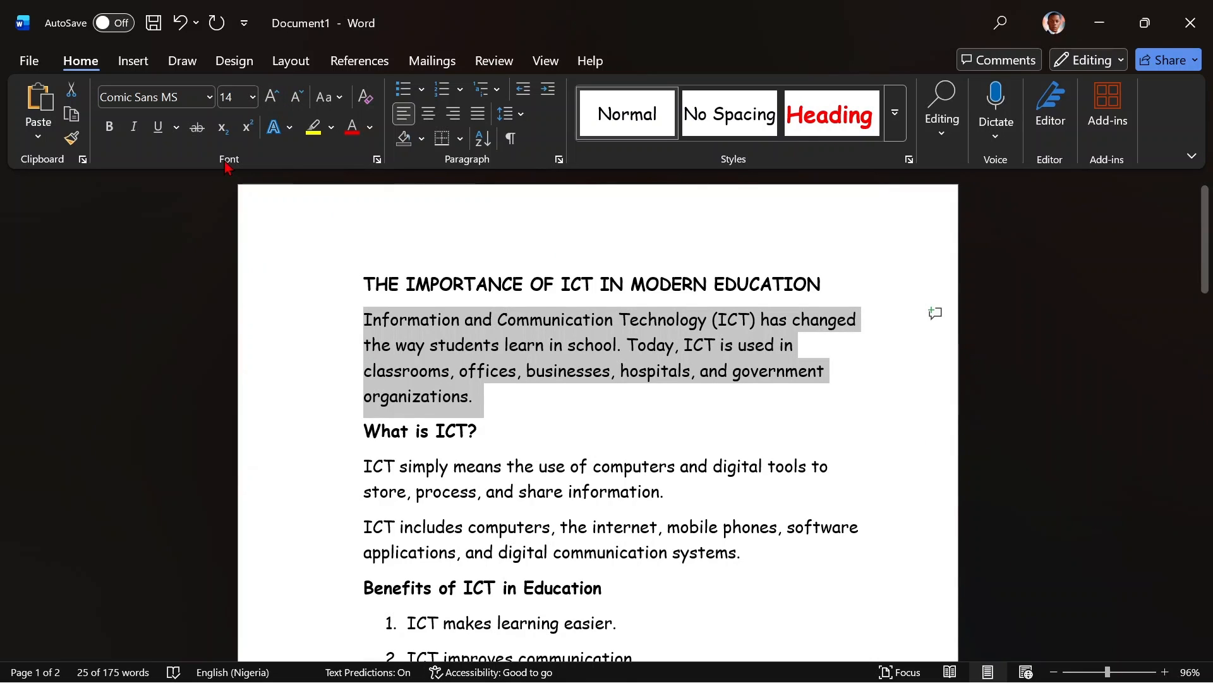
- Switch bold on and off twice for the introductory paragraph, leaving it non-bold
{"action": "left_click", "coordinate": [107, 129]}
{"action": "left_click", "coordinate": [108, 128]}
{"action": "left_click", "coordinate": [108, 128]}
{"action": "left_click", "coordinate": [107, 128]}
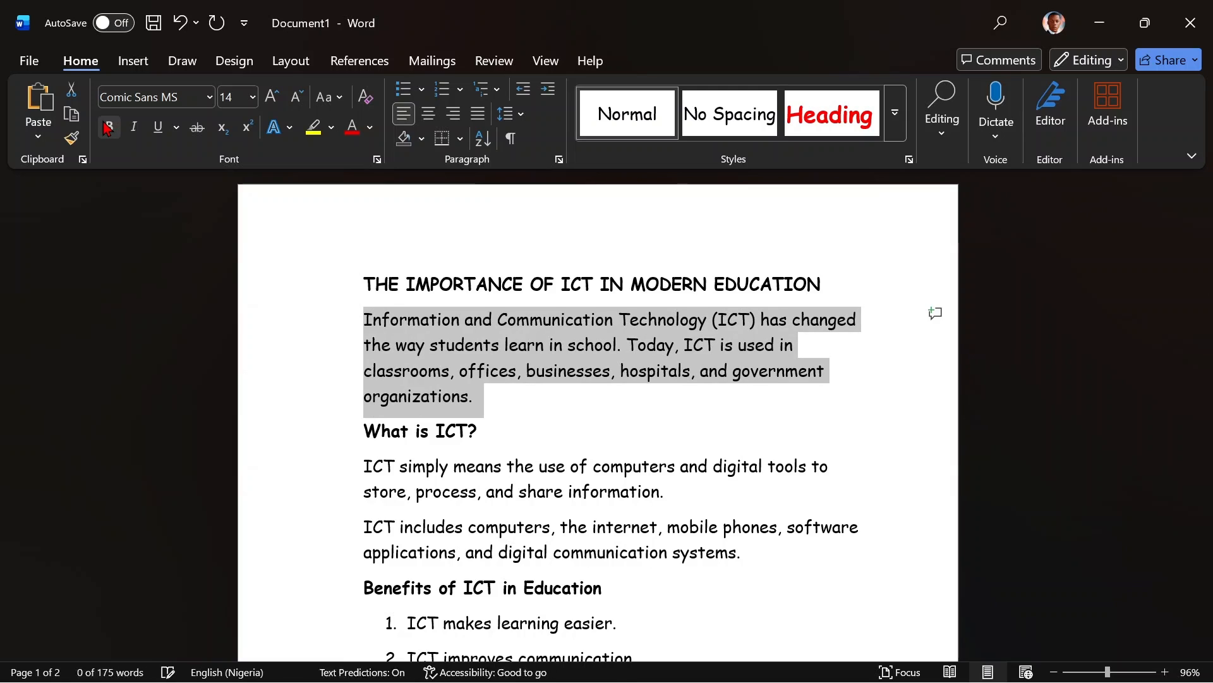
- Switch italics on and off repeatedly for the introductory paragraph, leaving it non-italic
{"action": "left_click", "coordinate": [136, 128]}
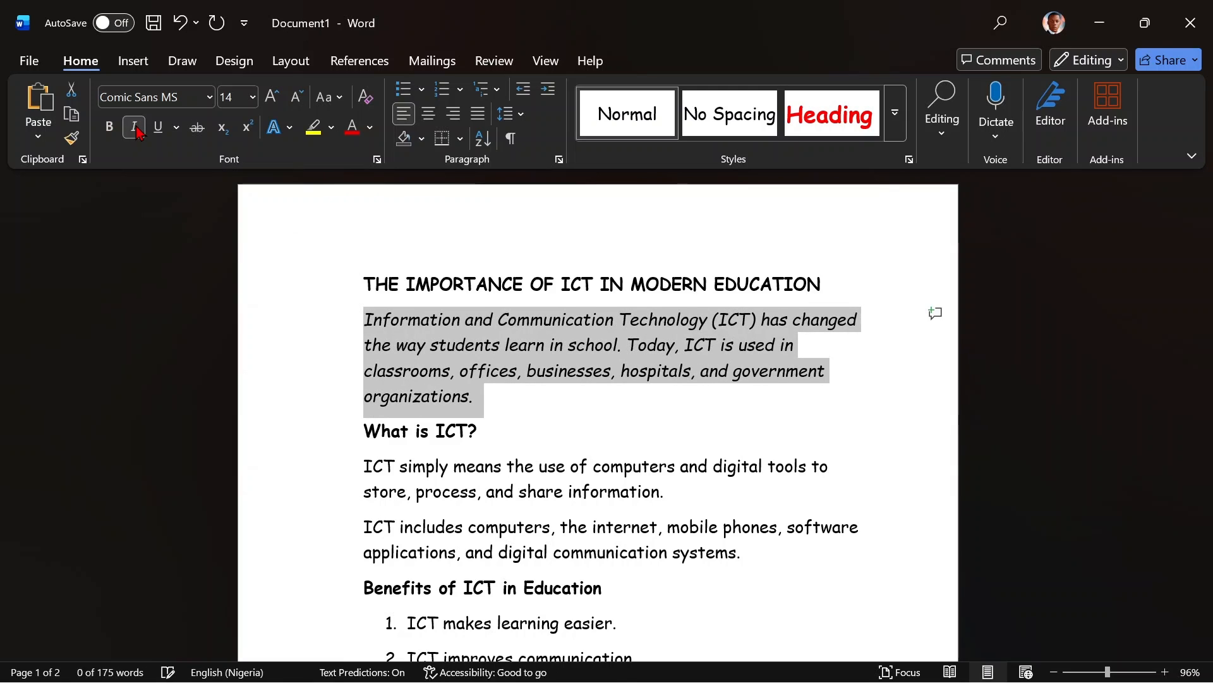
{"action": "left_click", "coordinate": [136, 128]}
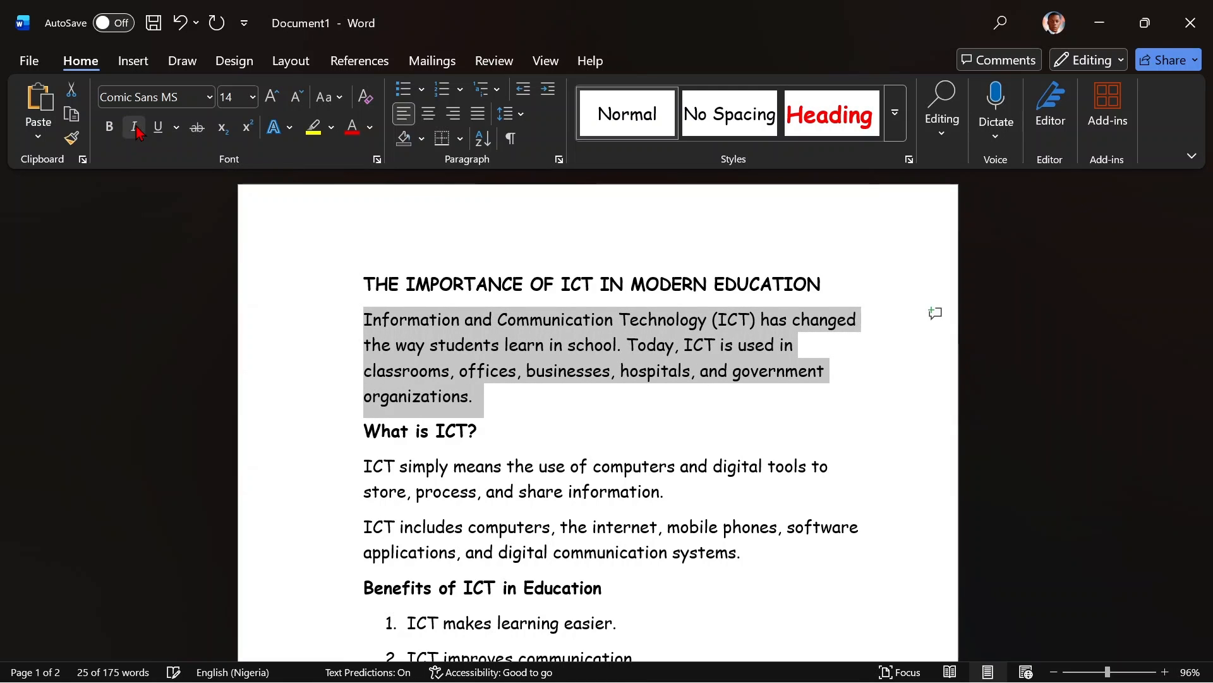
{"action": "left_click", "coordinate": [136, 128]}
{"action": "left_click", "coordinate": [136, 128]}
{"action": "left_click", "coordinate": [136, 128]}
{"action": "left_click", "coordinate": [136, 128]}
{"action": "left_click", "coordinate": [136, 129]}
{"action": "left_click", "coordinate": [136, 129]}
{"action": "left_click", "coordinate": [136, 128]}
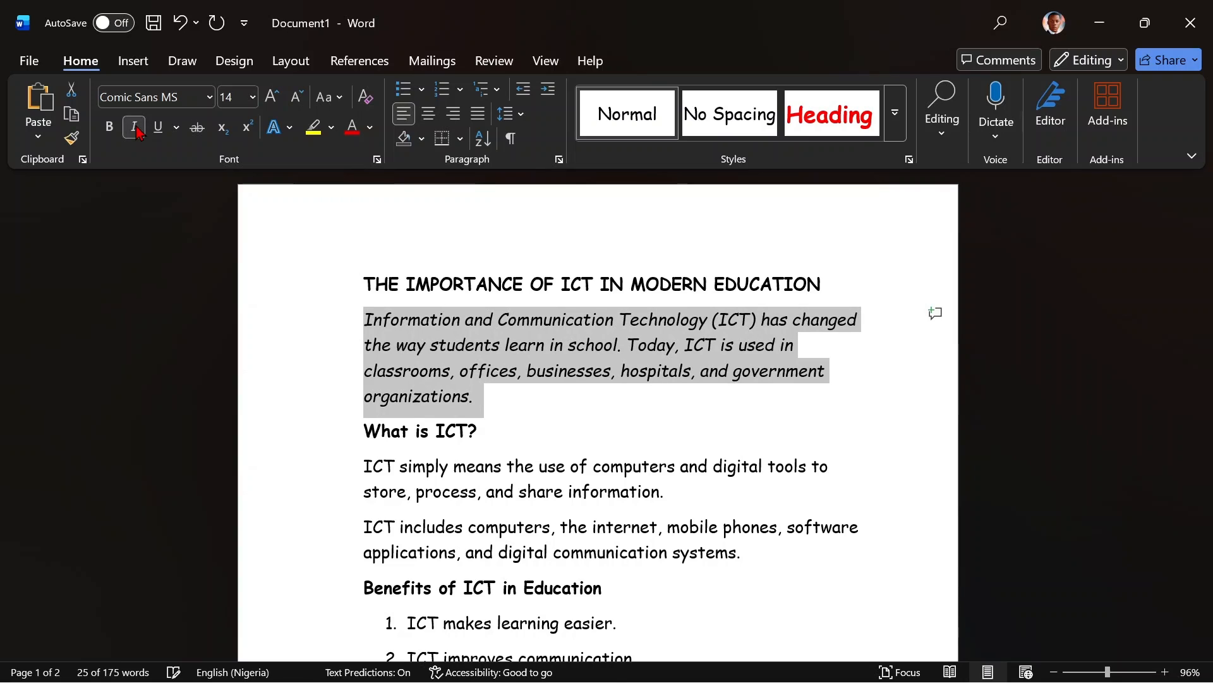
{"action": "left_click", "coordinate": [136, 128]}
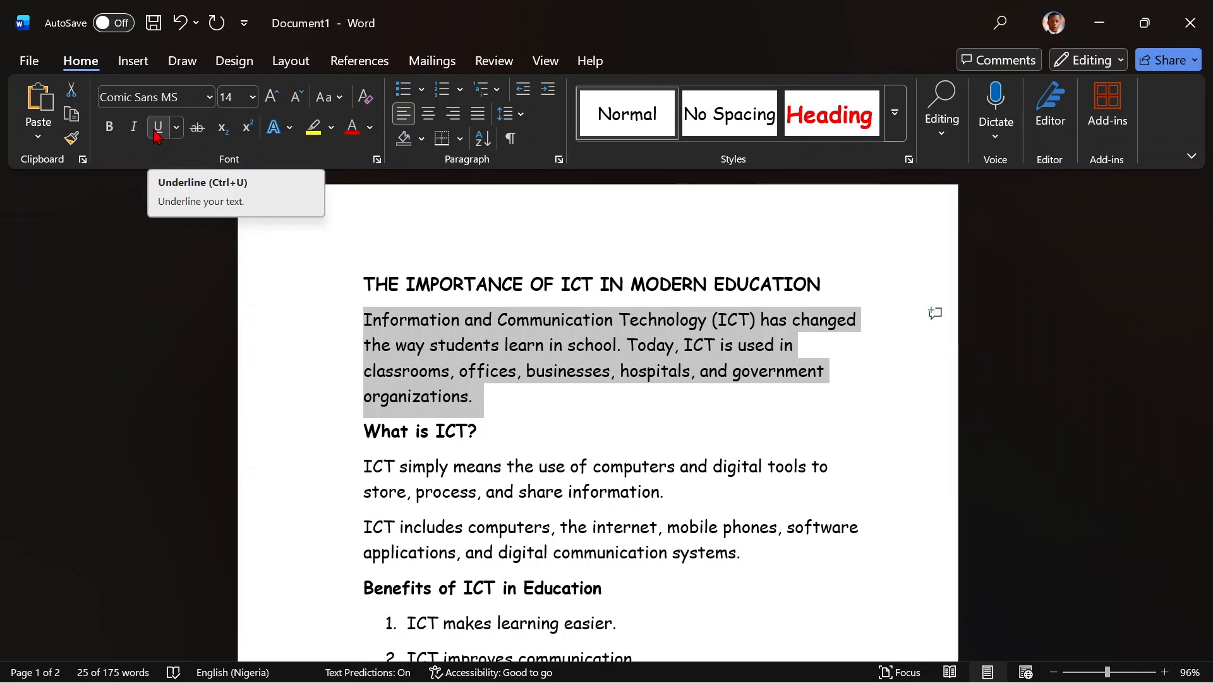
- Underline the introductory paragraph beneath the title
{"action": "left_click", "coordinate": [156, 128]}
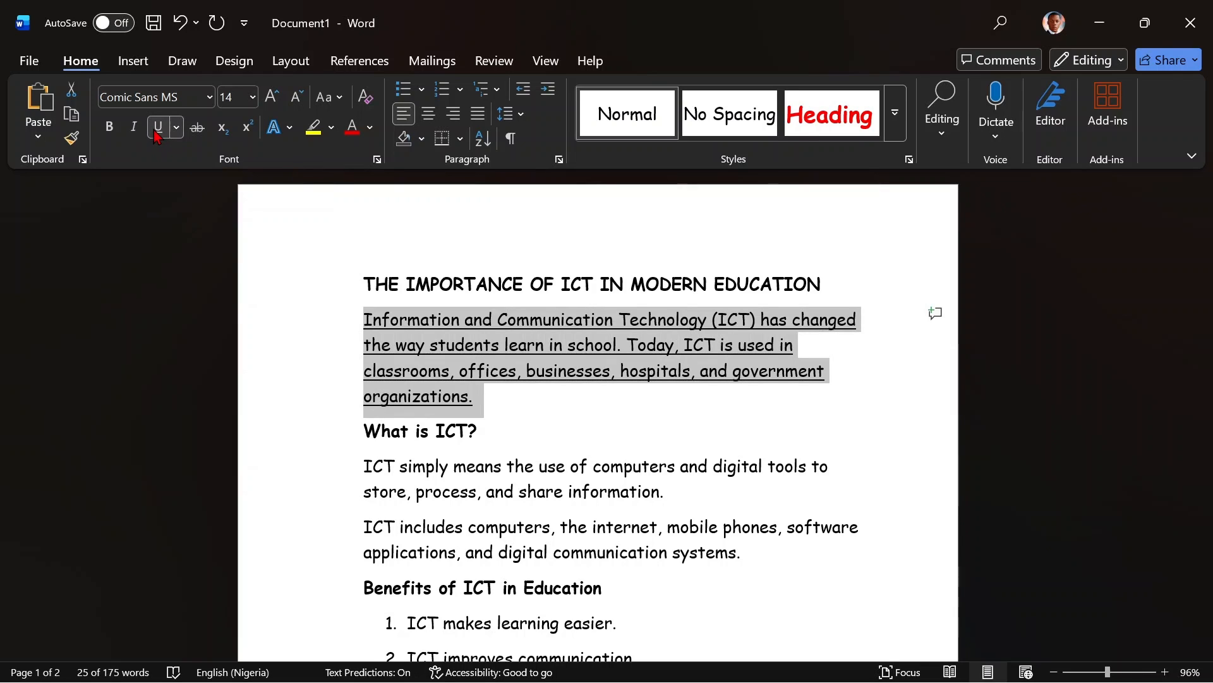
- Toggle the introductory paragraph's underline until it is off, and preview the alternative underline styles without applying one
{"action": "left_click", "coordinate": [157, 128]}
{"action": "left_click", "coordinate": [156, 128]}
{"action": "left_click", "coordinate": [156, 128]}
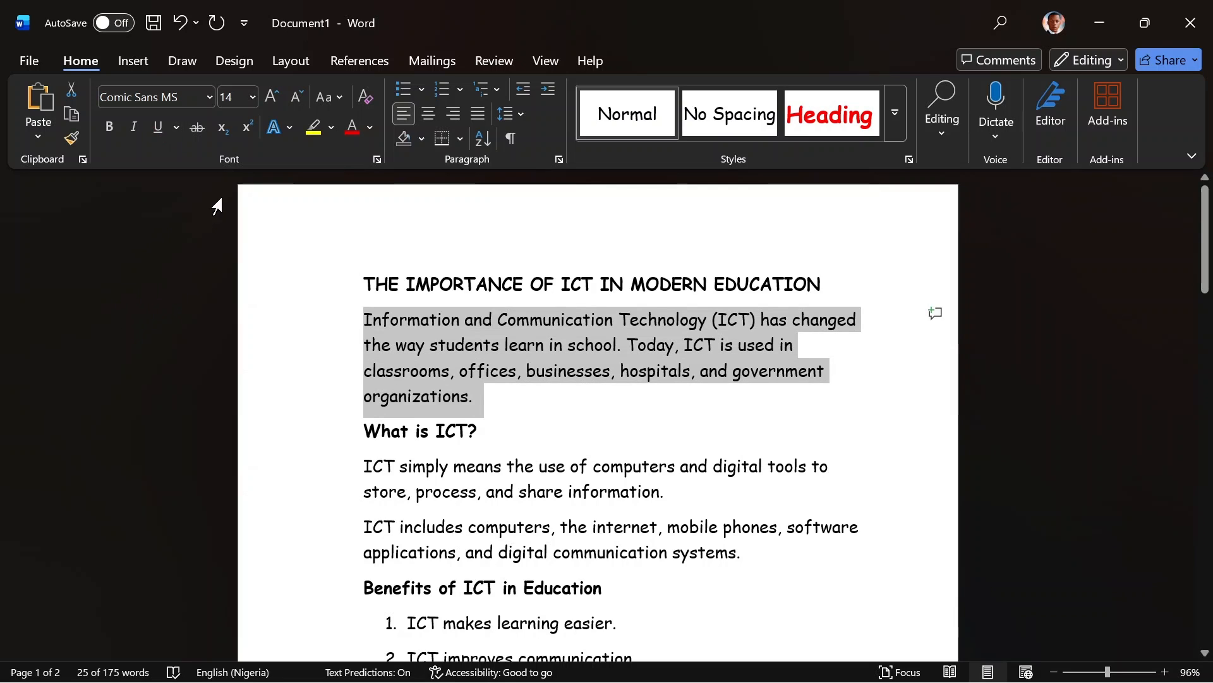
{"action": "left_click", "coordinate": [178, 129]}
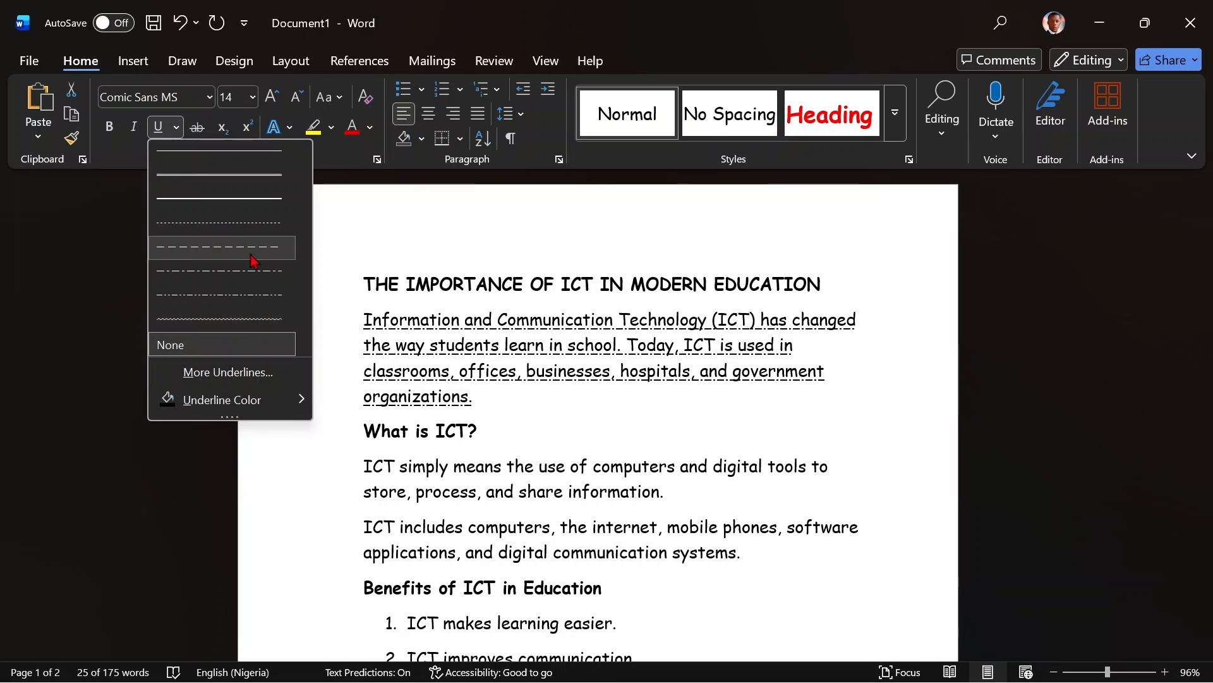
{"action": "left_click", "coordinate": [326, 184]}
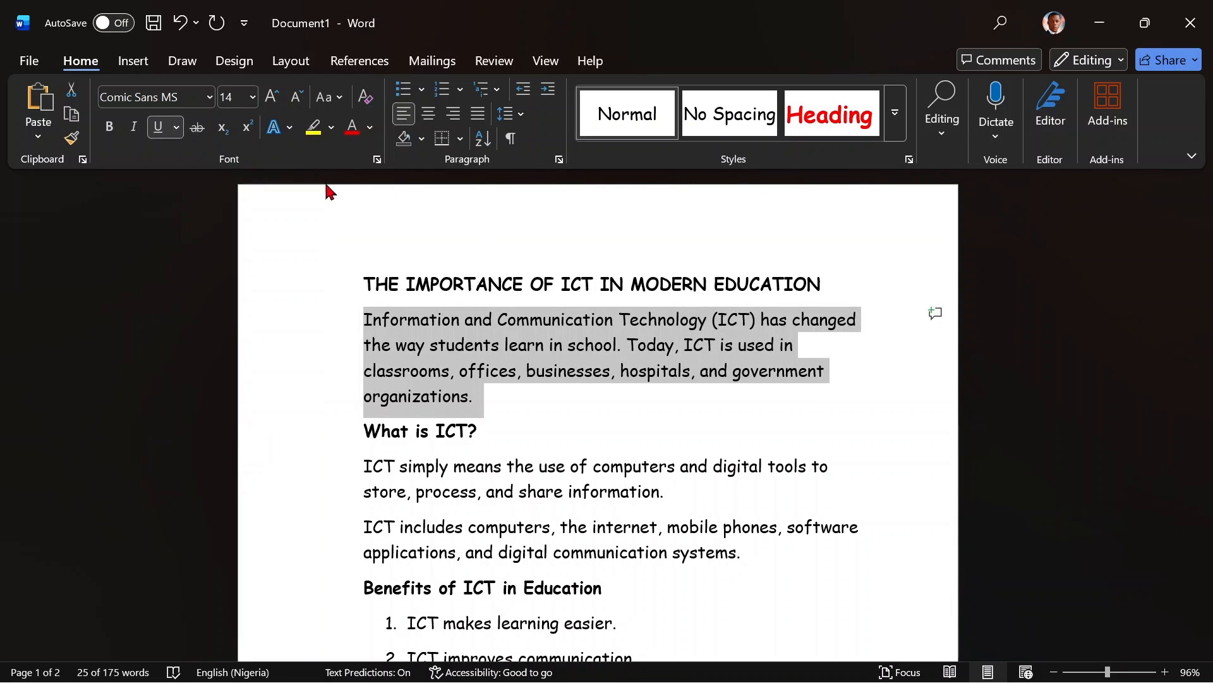
- Apply strikethrough to the introductory paragraph and remove it again, erasing and restoring the end of "organizations." in between
{"action": "left_click", "coordinate": [199, 133]}
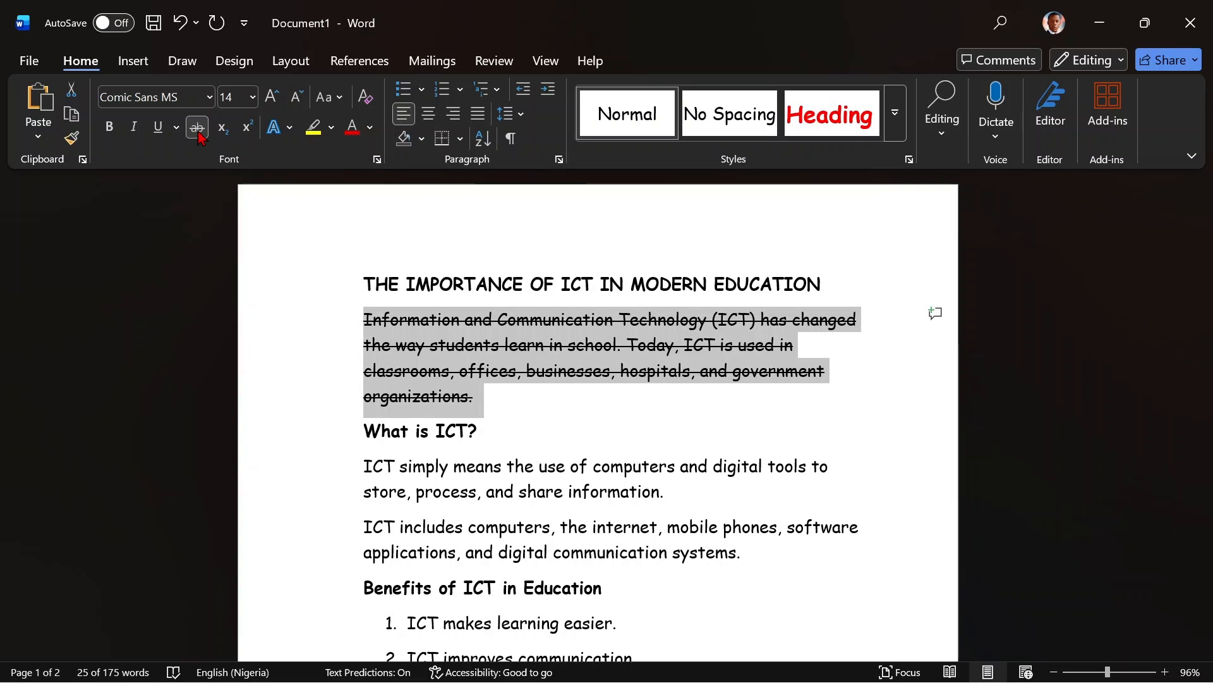
{"action": "left_click", "coordinate": [513, 383]}
{"action": "key", "text": "BackSpace"}
{"action": "key", "text": "BackSpace"}
{"action": "key", "text": "BackSpace"}
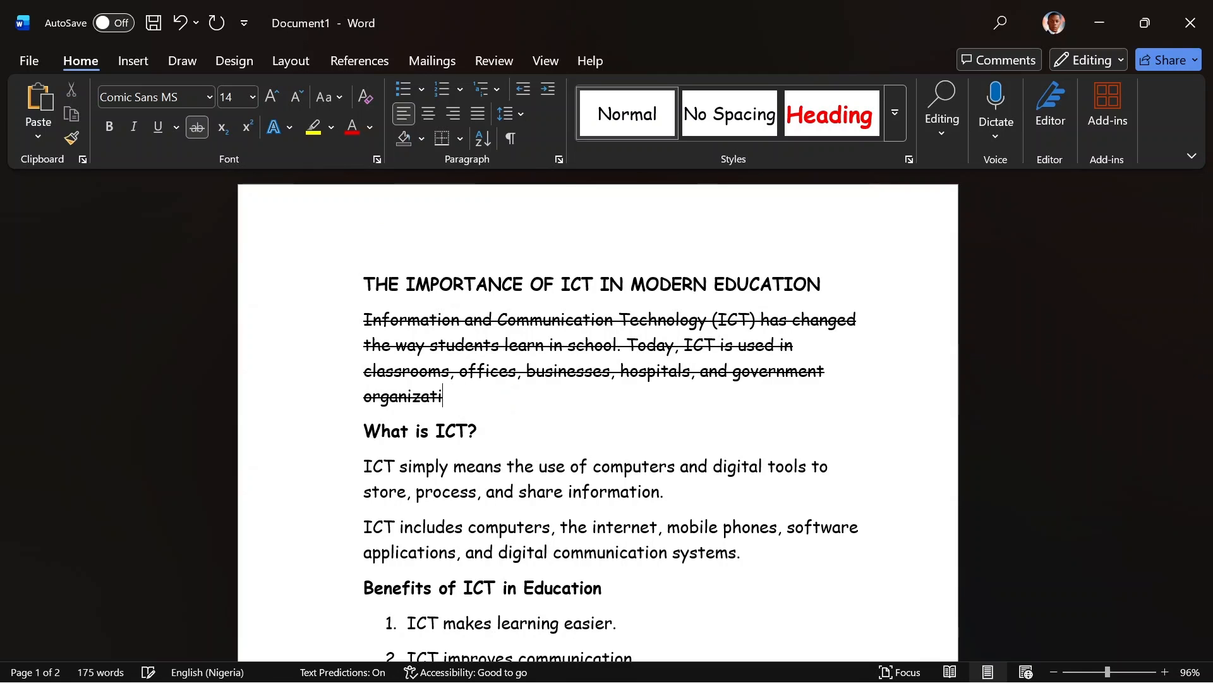
{"action": "type", "text": "ns."}
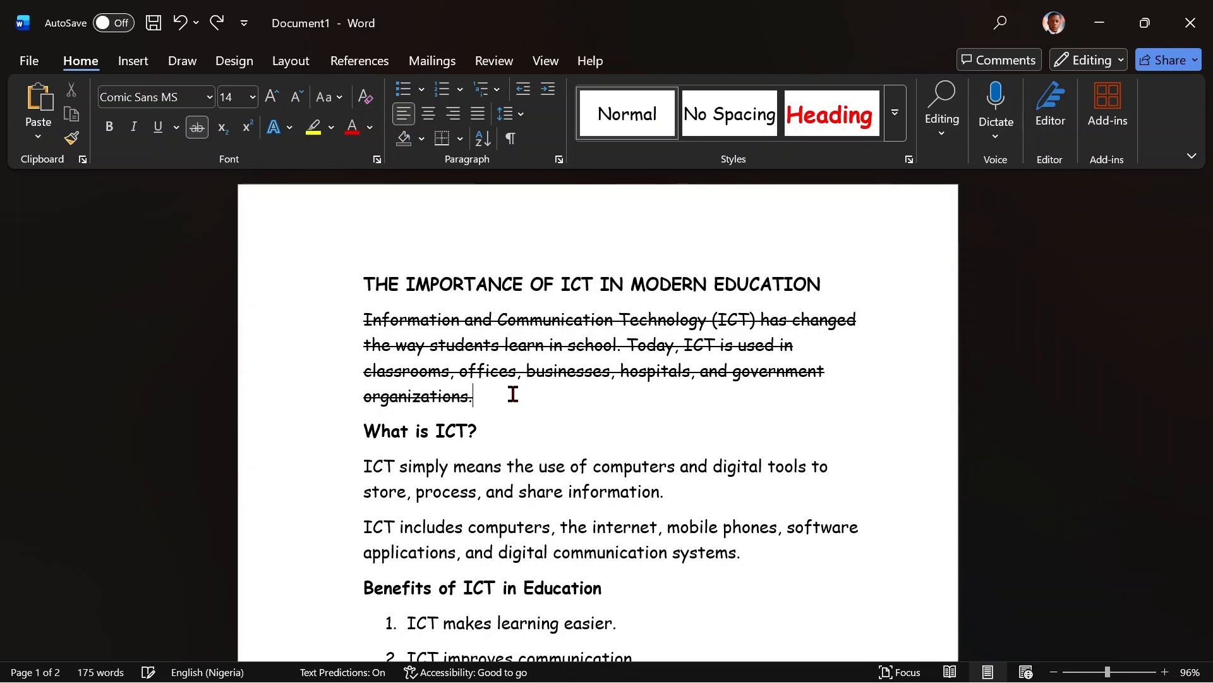
{"action": "left_click_drag", "start_coordinate": [485, 395], "coordinate": [314, 325]}
{"action": "left_click", "coordinate": [198, 127]}
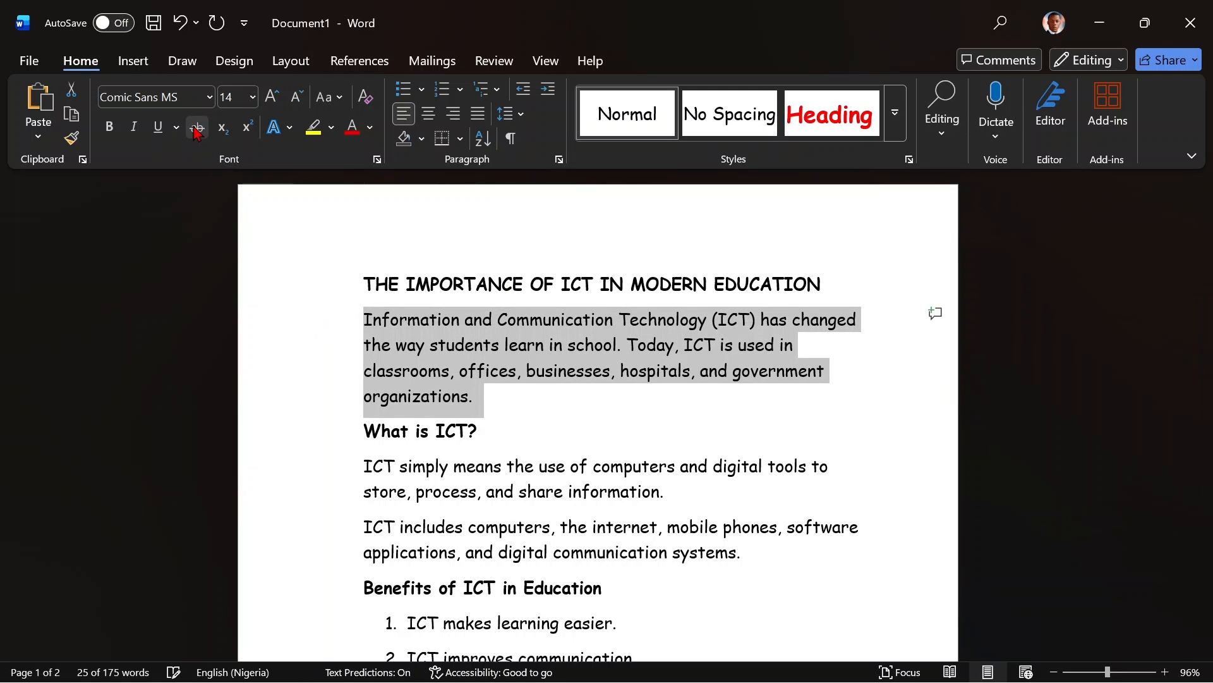
- Format the 2 in "E = mc2" under Simple ICT Formula as superscript
{"action": "scroll", "coordinate": [376, 530], "scroll_direction": "down", "scroll_amount": 1}
{"action": "scroll", "coordinate": [376, 530], "scroll_direction": "down", "scroll_amount": 15}
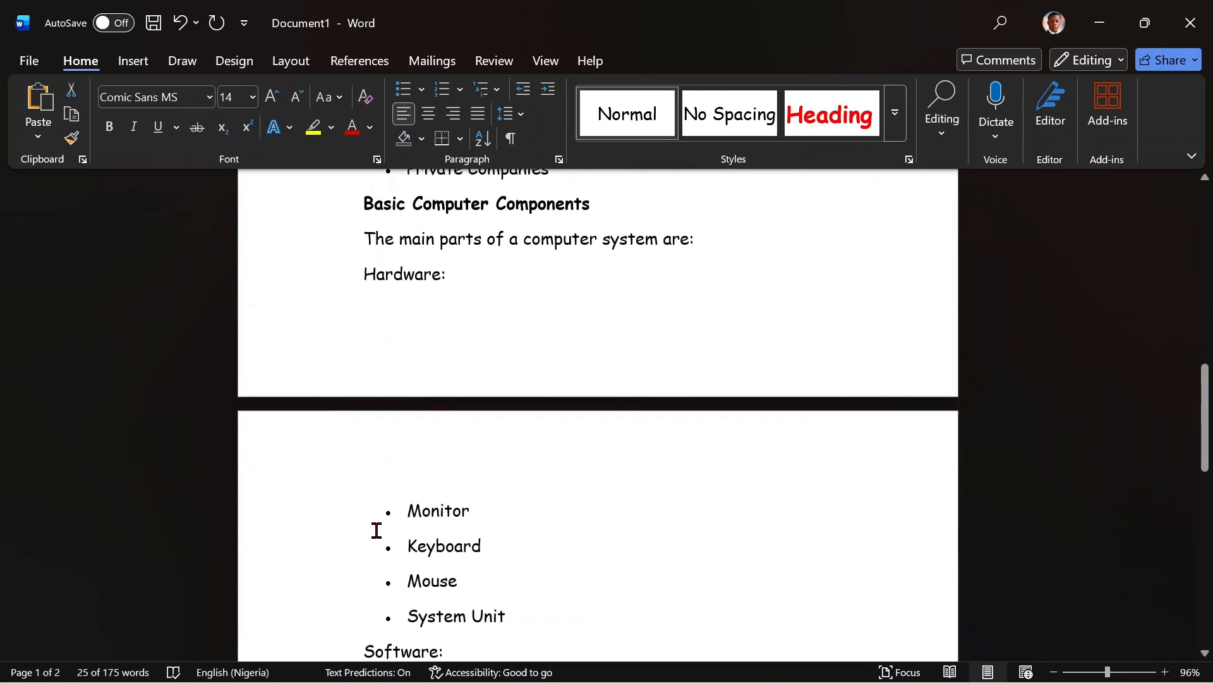
{"action": "scroll", "coordinate": [376, 529], "scroll_direction": "down", "scroll_amount": 6}
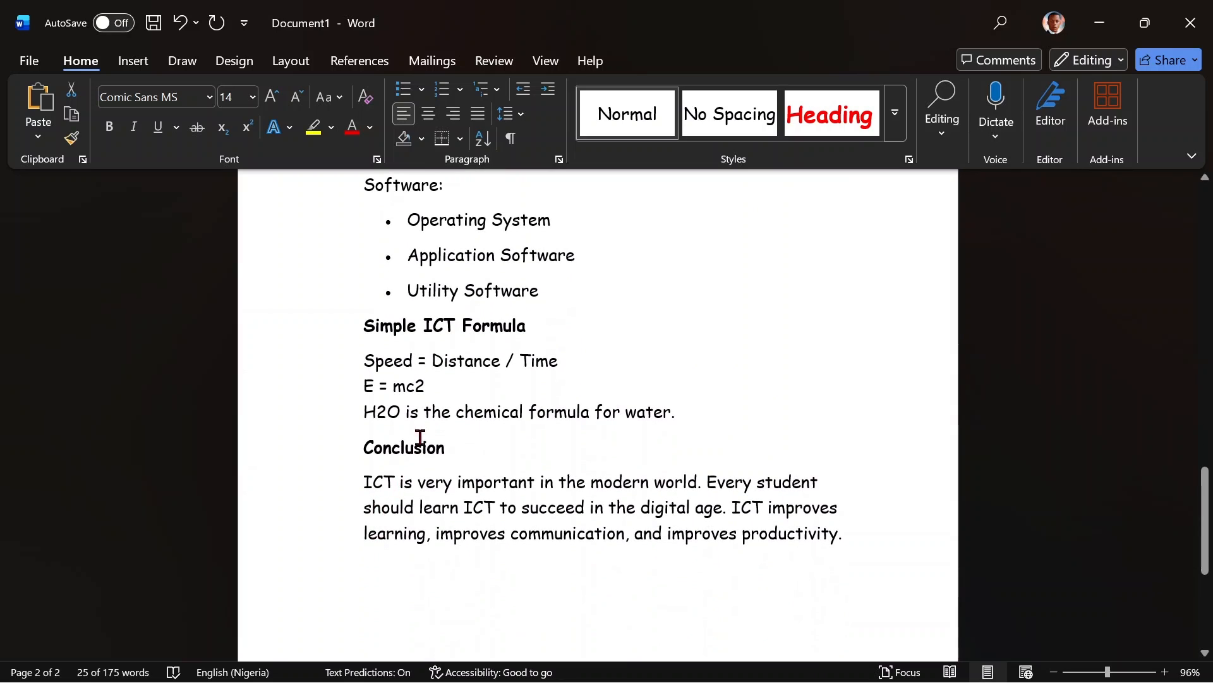
{"action": "left_click", "coordinate": [436, 390]}
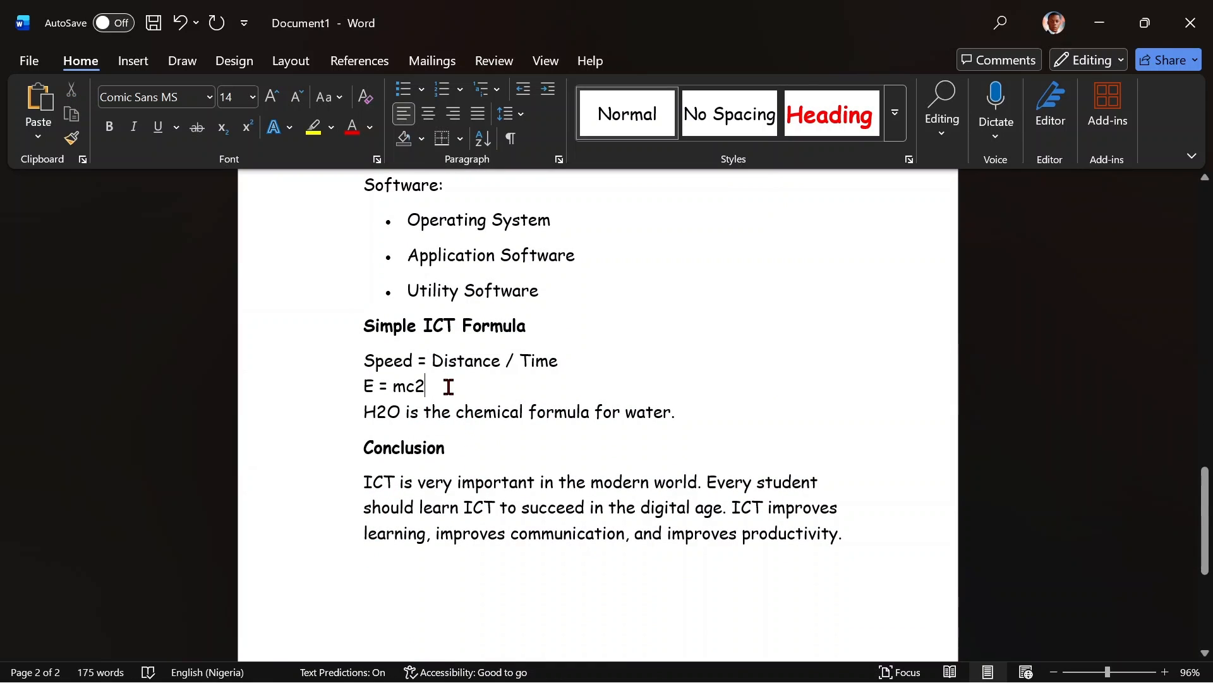
{"action": "left_click_drag", "start_coordinate": [414, 386], "coordinate": [425, 386]}
{"action": "left_click", "coordinate": [255, 130]}
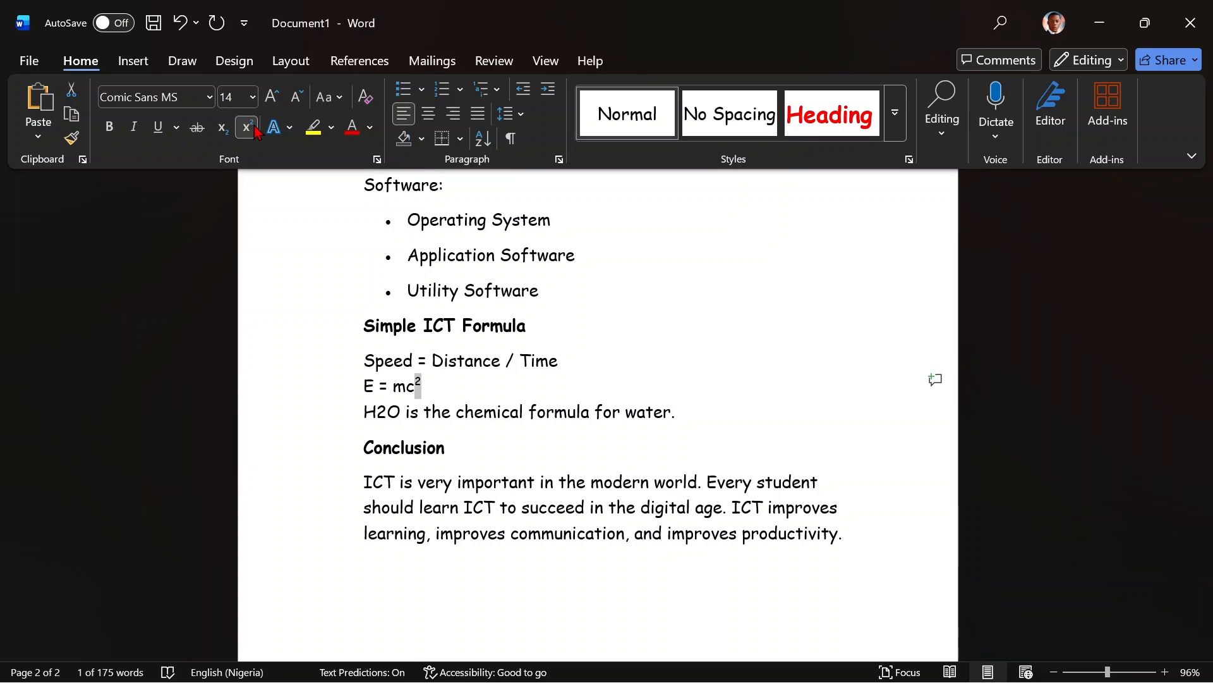
{"action": "left_click", "coordinate": [531, 479]}
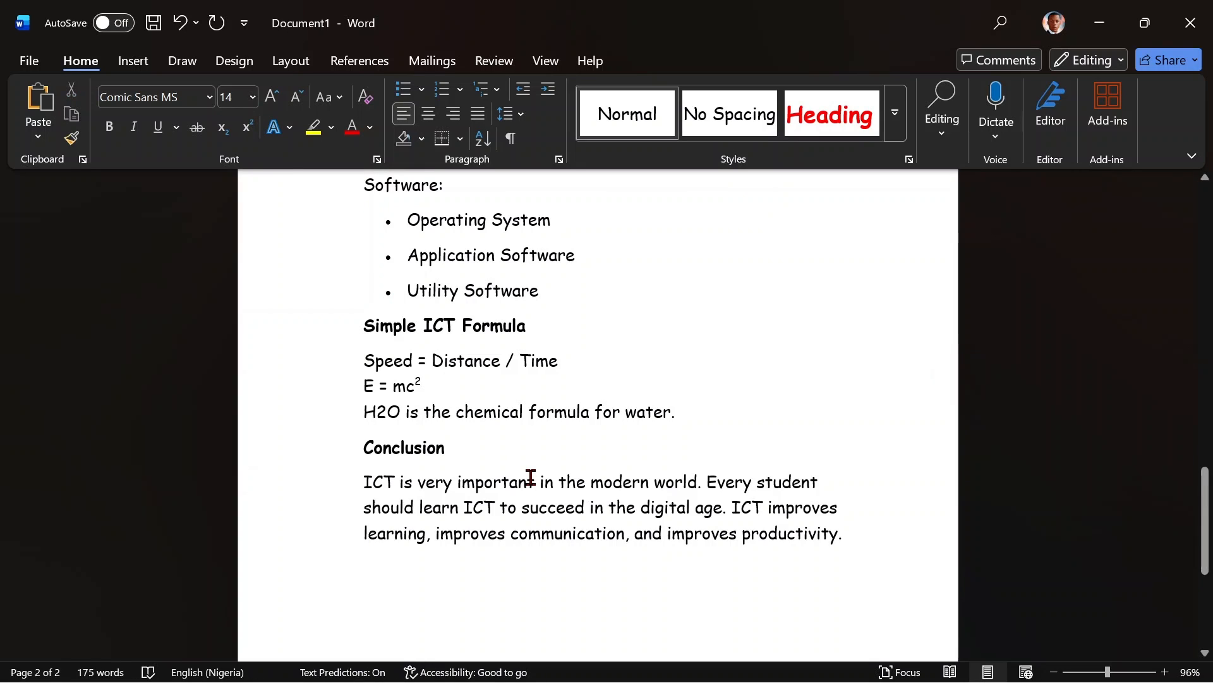
- Format the 2 in "H2O" in the chemical formula line as subscript
{"action": "left_click_drag", "start_coordinate": [387, 411], "coordinate": [377, 411]}
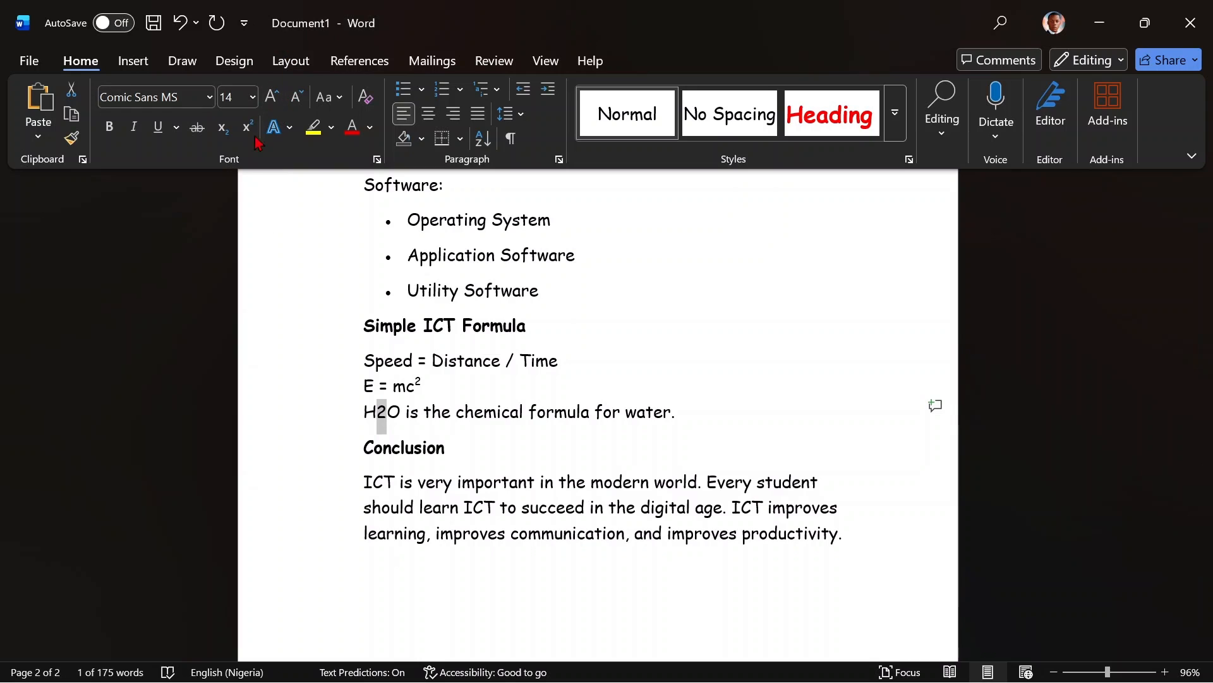
{"action": "left_click", "coordinate": [222, 127]}
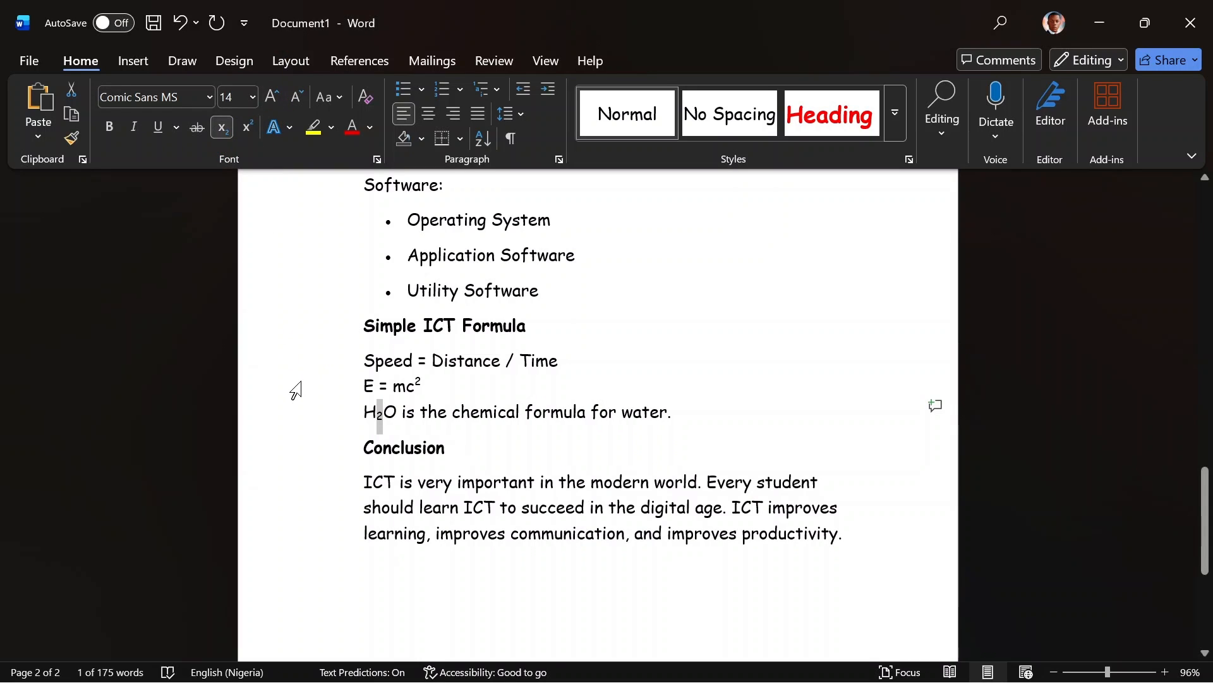
{"action": "left_click", "coordinate": [294, 389]}
{"action": "left_click", "coordinate": [497, 502]}
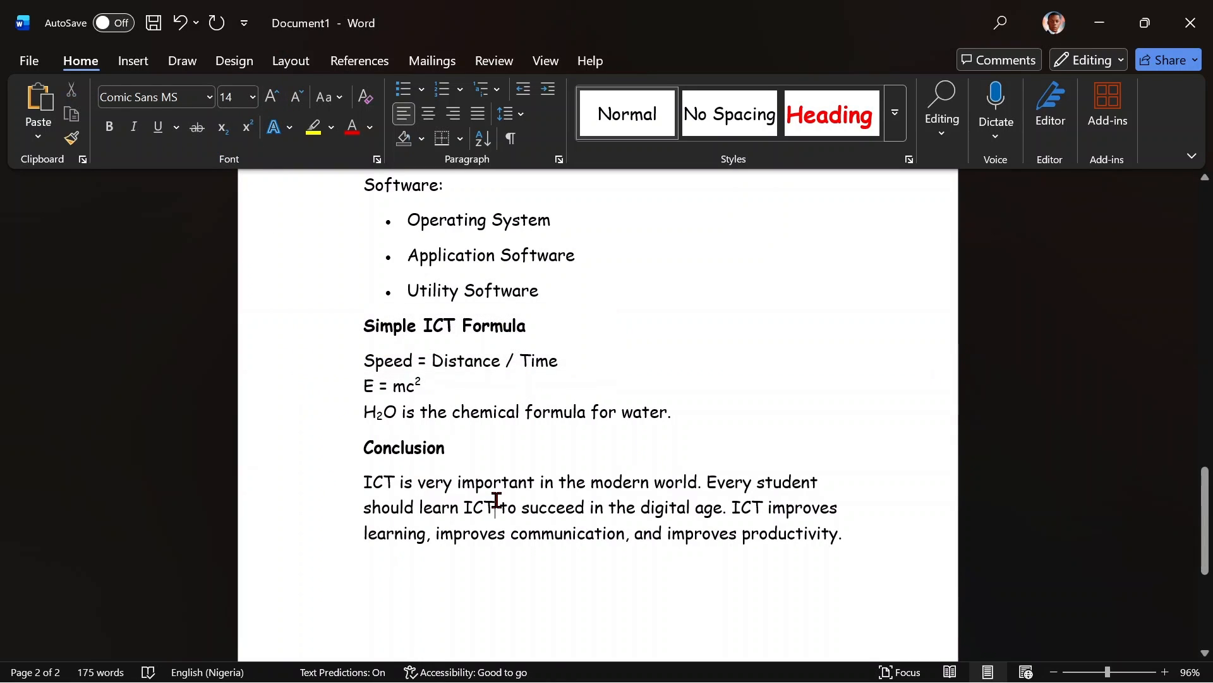
- Look through the article's component lists, formulas and conclusion, and return to the title
{"action": "scroll", "coordinate": [496, 501], "scroll_direction": "up", "scroll_amount": 15}
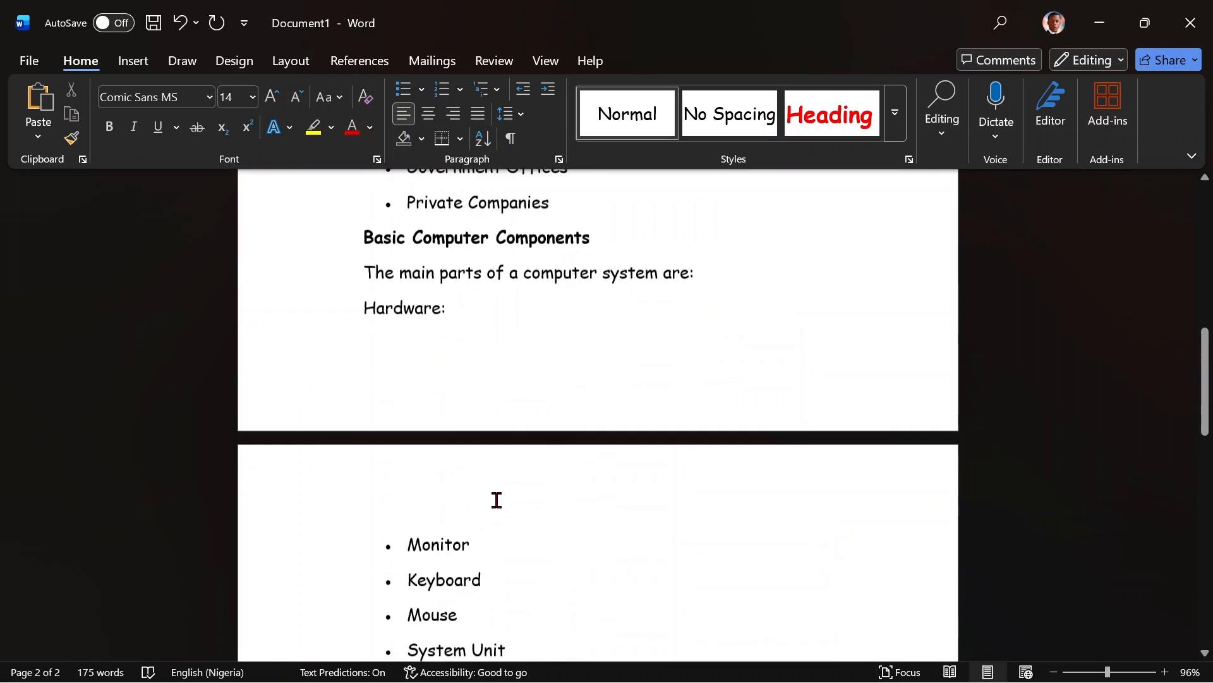
{"action": "scroll", "coordinate": [497, 500], "scroll_direction": "up", "scroll_amount": 3}
{"action": "scroll", "coordinate": [497, 500], "scroll_direction": "down", "scroll_amount": 10}
{"action": "scroll", "coordinate": [497, 501], "scroll_direction": "down", "scroll_amount": 5}
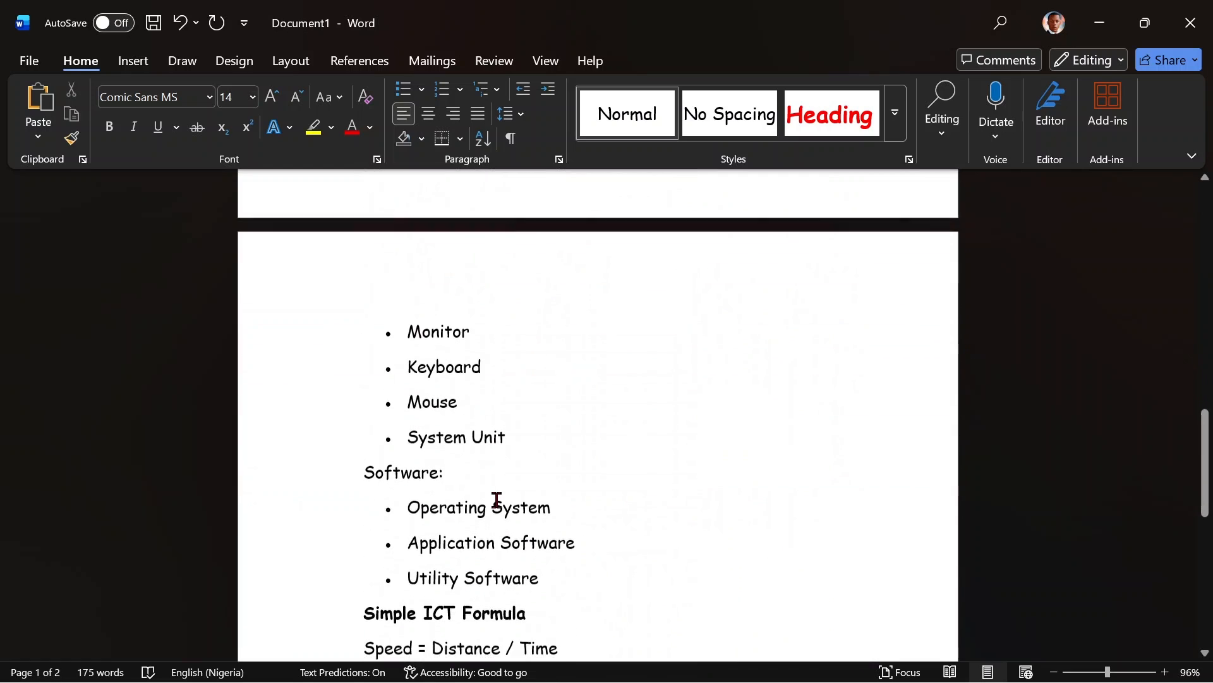
{"action": "scroll", "coordinate": [497, 500], "scroll_direction": "down", "scroll_amount": 8}
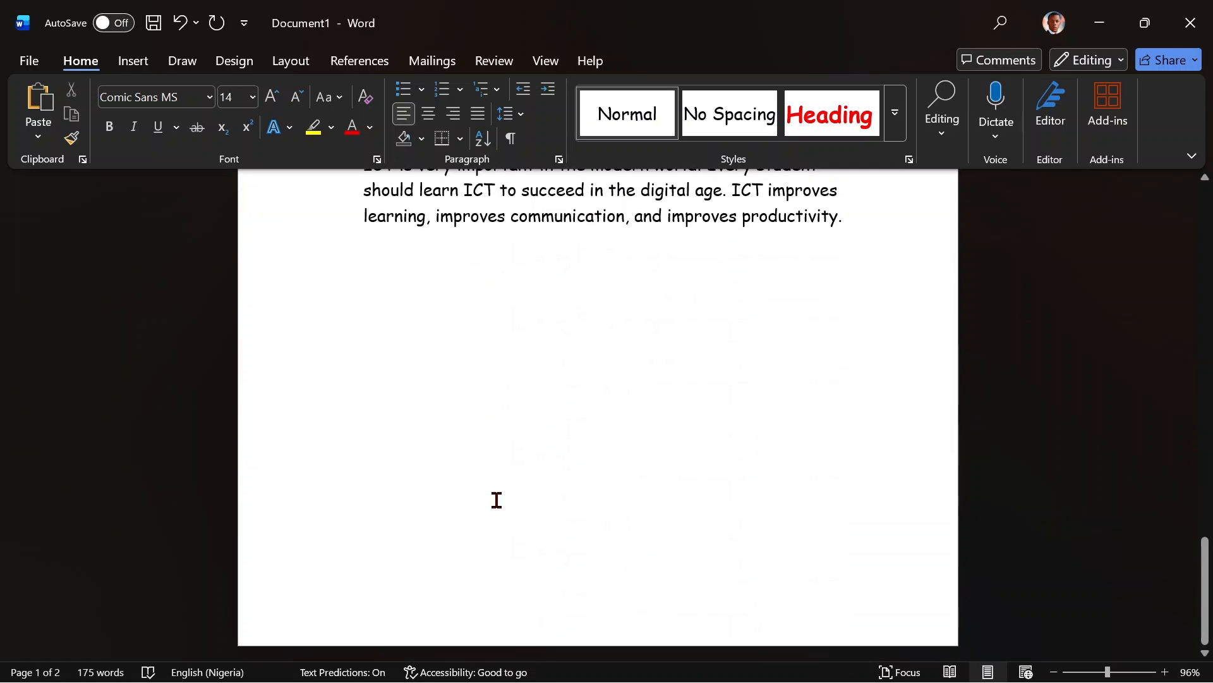
{"action": "scroll", "coordinate": [497, 501], "scroll_direction": "up", "scroll_amount": 4}
{"action": "scroll", "coordinate": [466, 374], "scroll_direction": "up", "scroll_amount": 15}
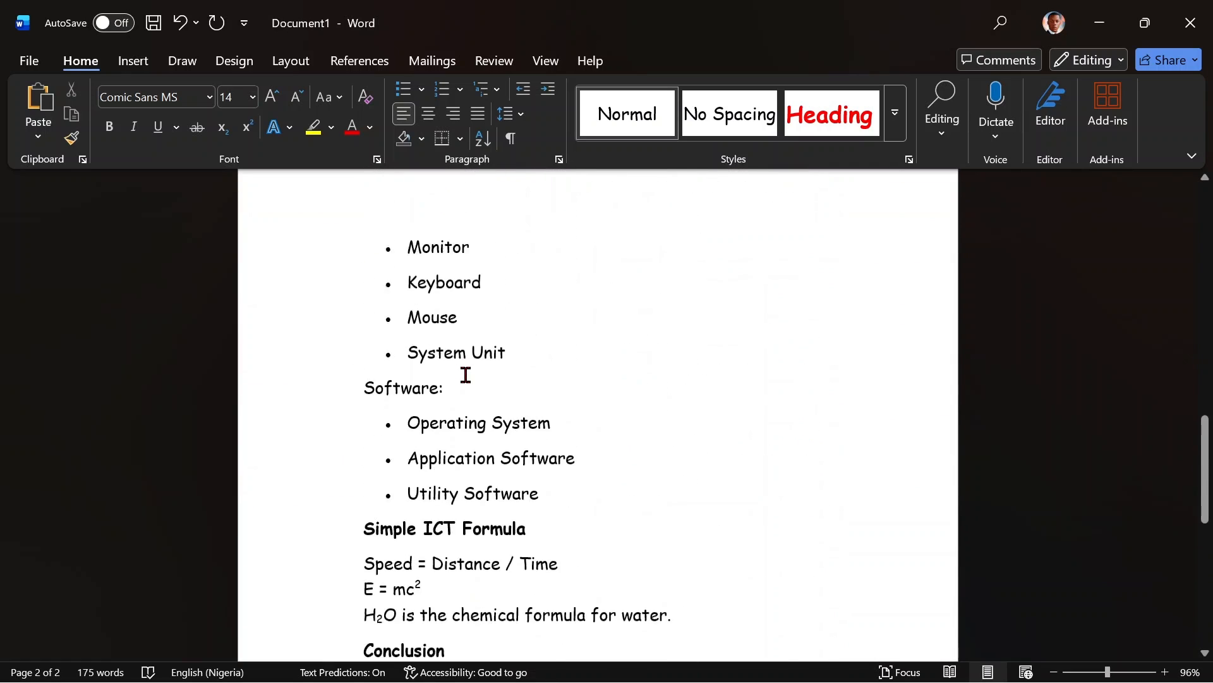
{"action": "scroll", "coordinate": [465, 375], "scroll_direction": "up", "scroll_amount": 3}
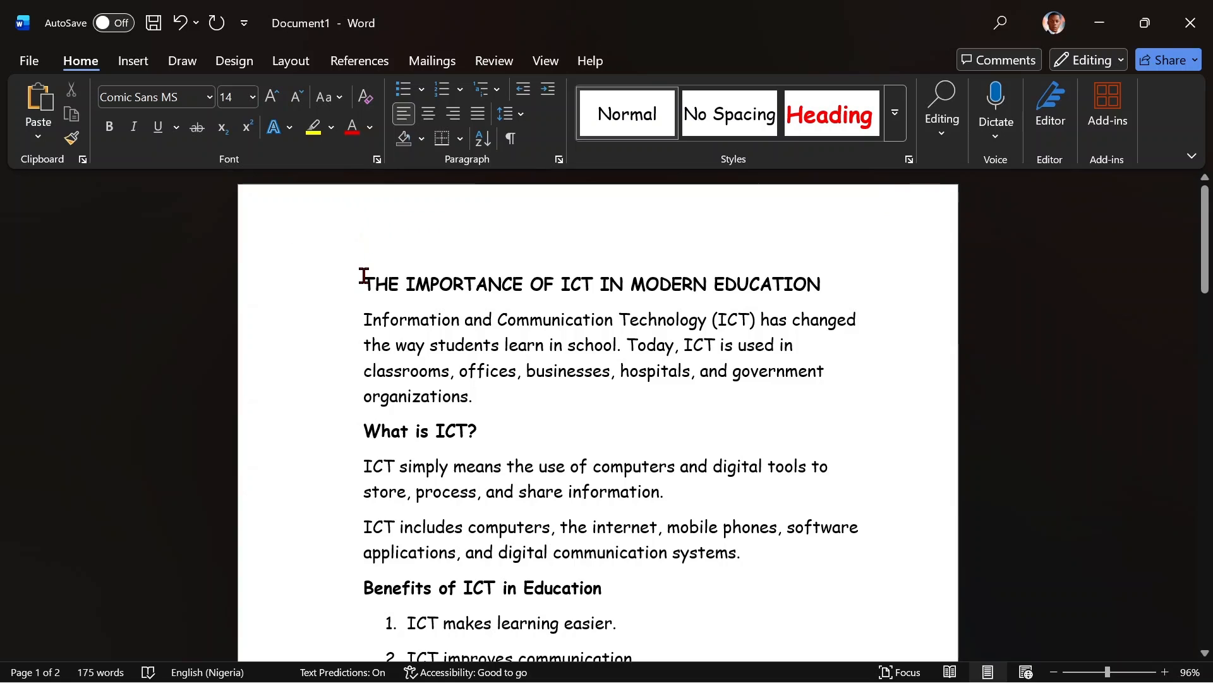
- Change the title "THE IMPORTANCE OF ICT IN MODERN EDUCATION" to sentence case, followed by lowercase
{"action": "left_click_drag", "start_coordinate": [364, 276], "coordinate": [798, 280]}
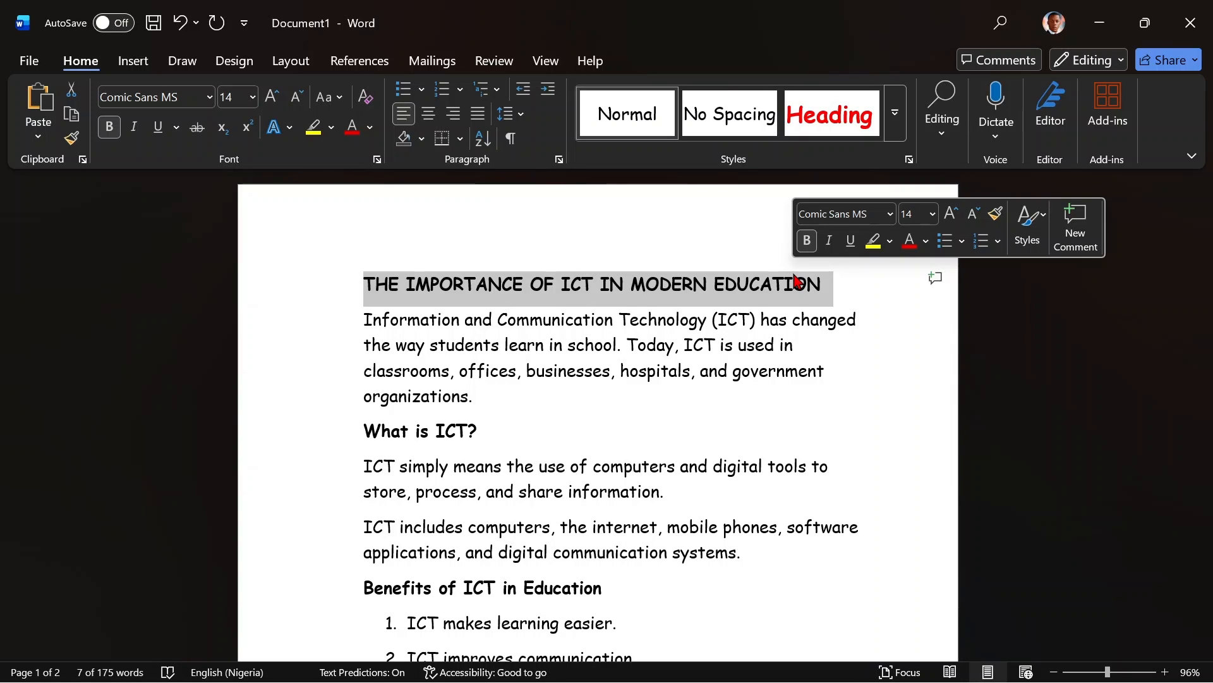
{"action": "left_click", "coordinate": [336, 100]}
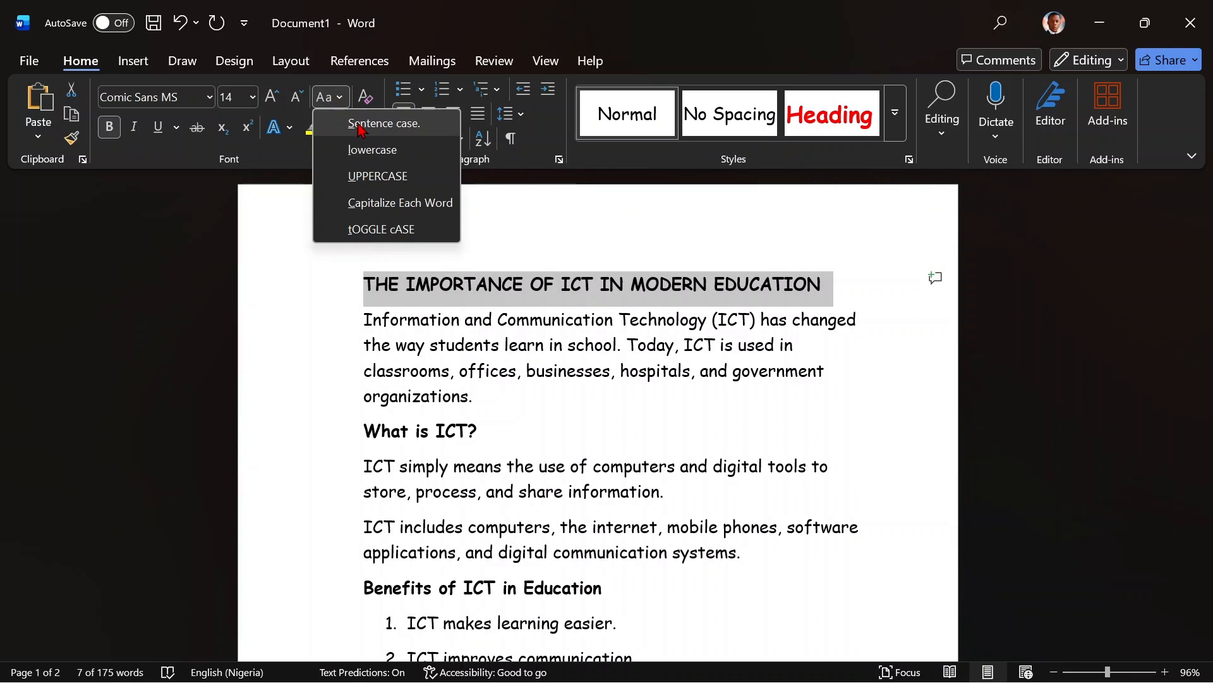
{"action": "left_click", "coordinate": [361, 131]}
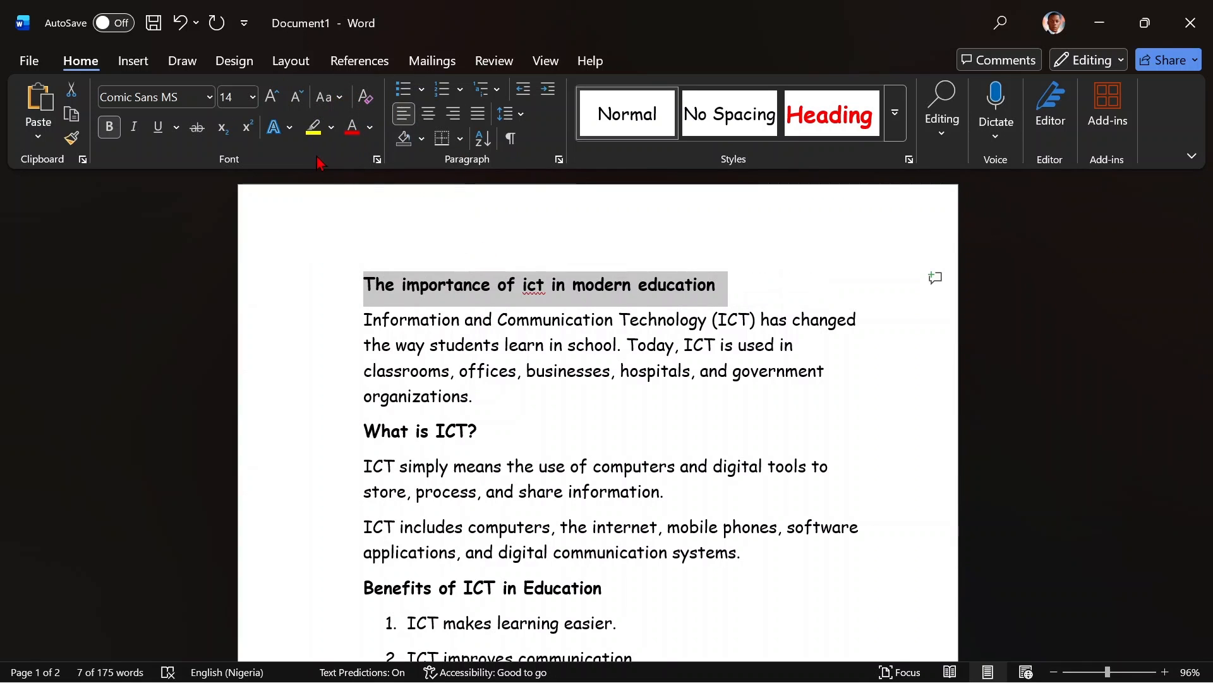
{"action": "left_click", "coordinate": [345, 100]}
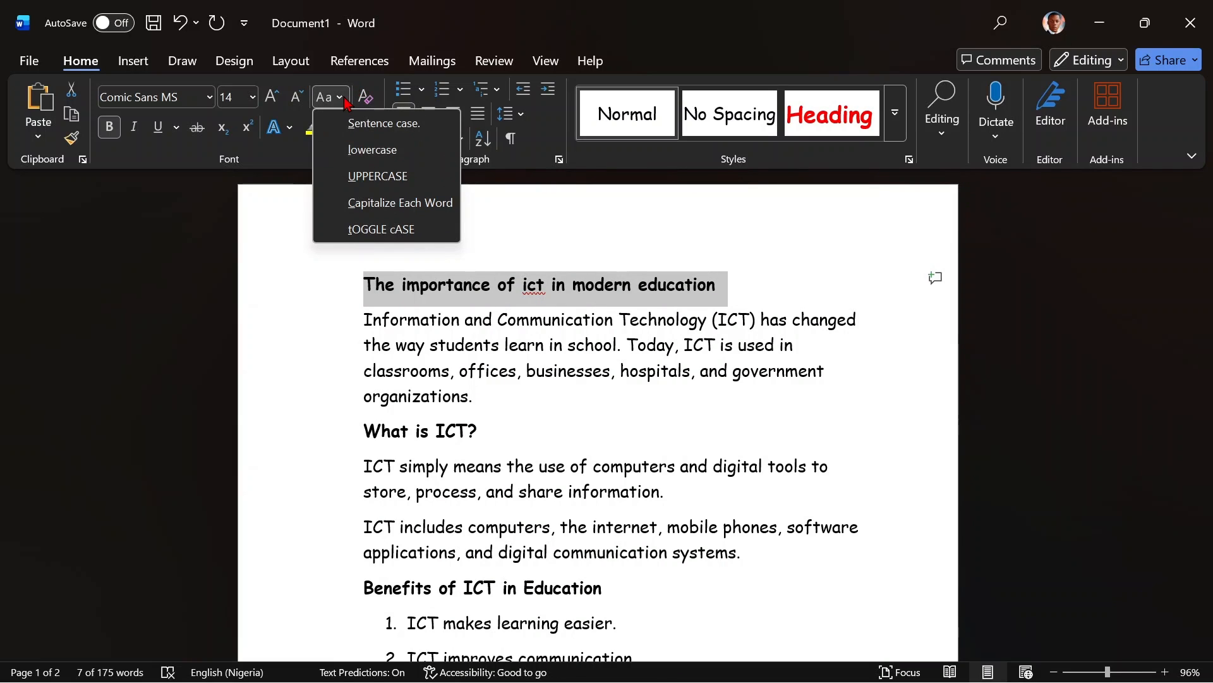
{"action": "left_click", "coordinate": [359, 151]}
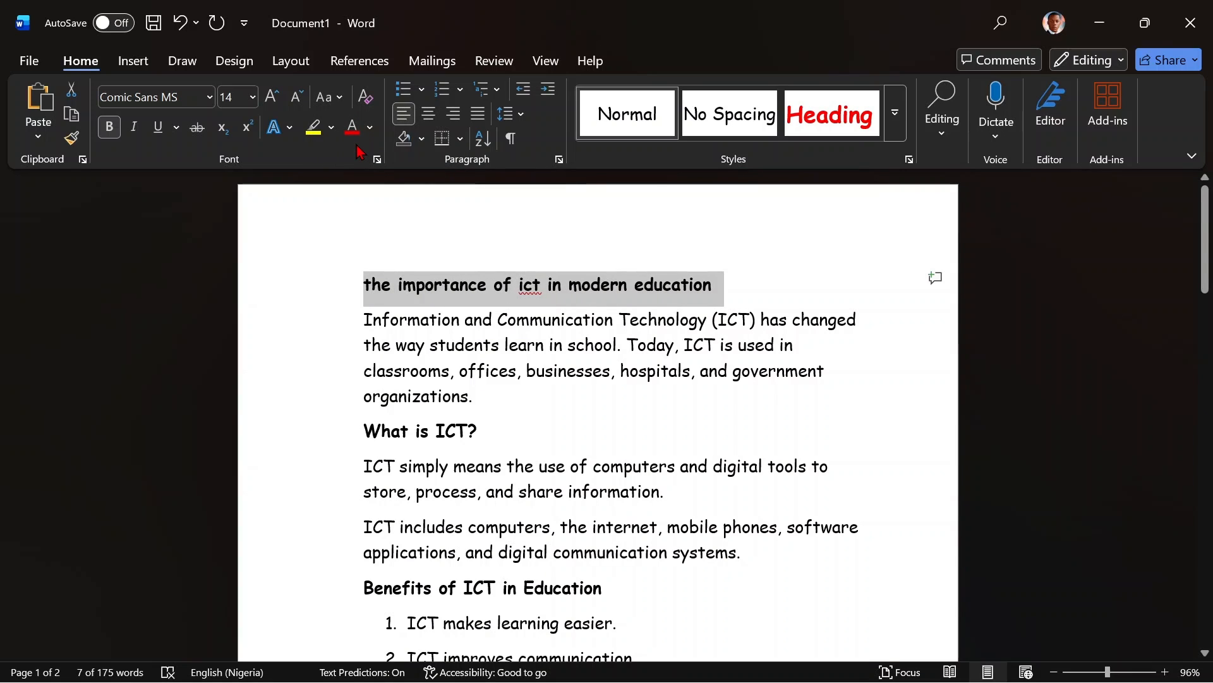
- Change the title's case to UPPERCASE, followed by Capitalize Each Word
{"action": "left_click", "coordinate": [334, 102]}
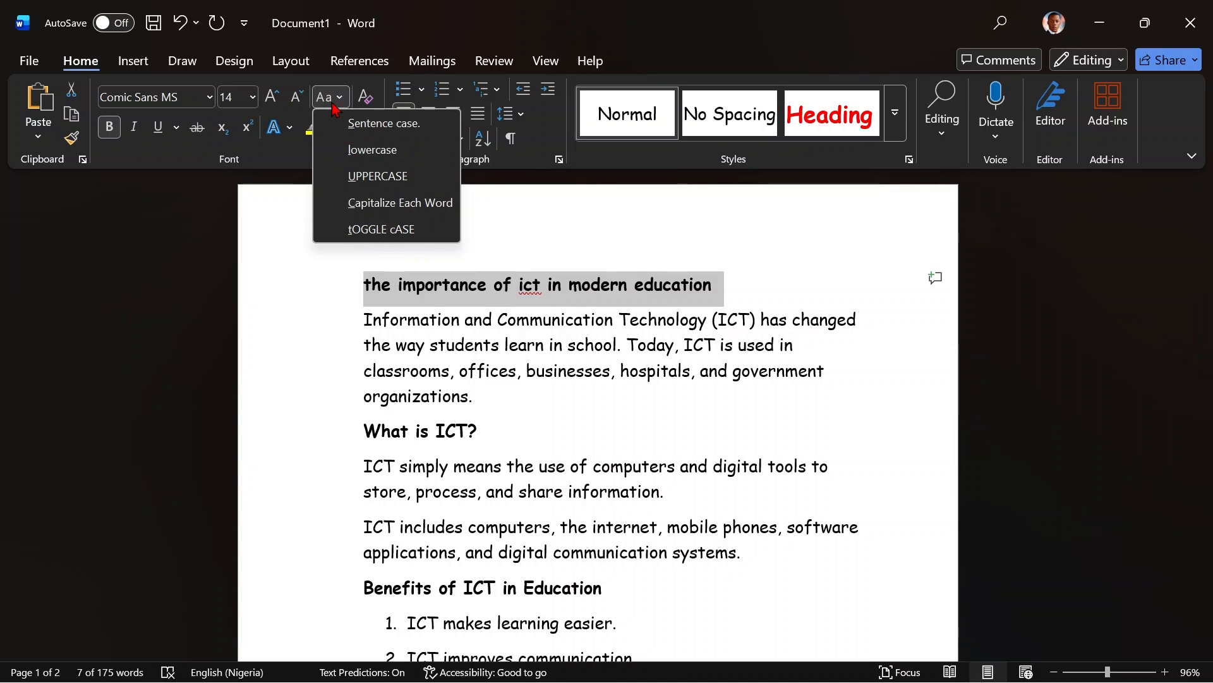
{"action": "left_click", "coordinate": [390, 182]}
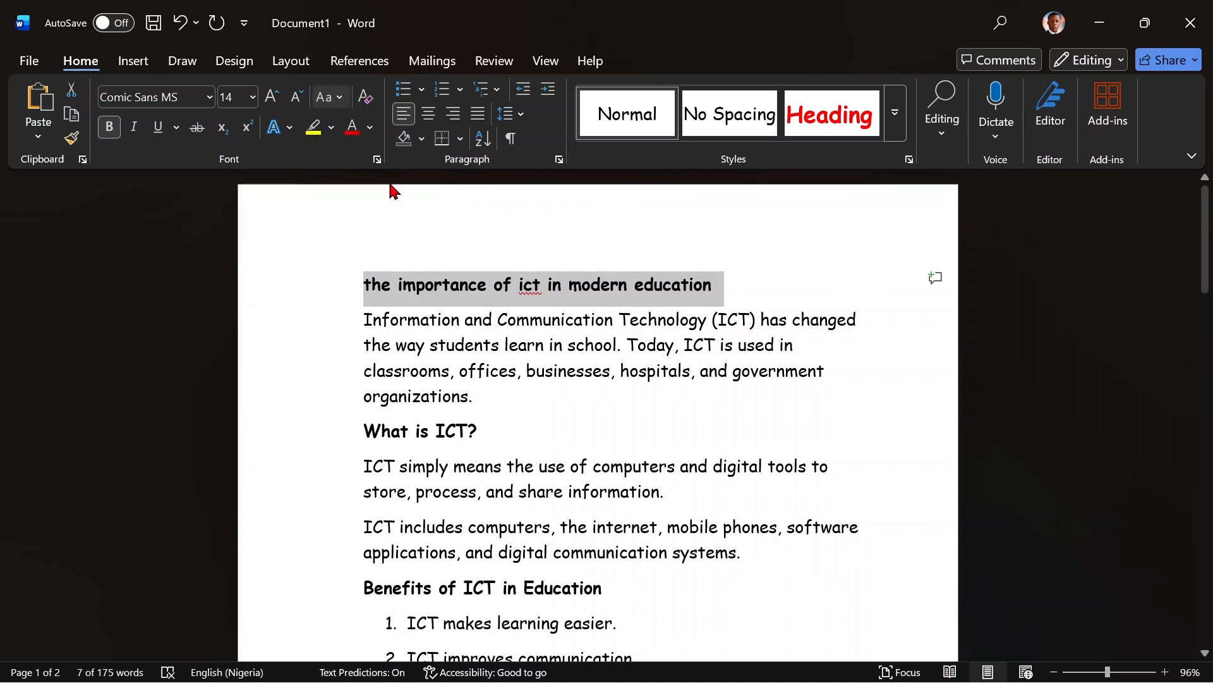
{"action": "left_click", "coordinate": [345, 99]}
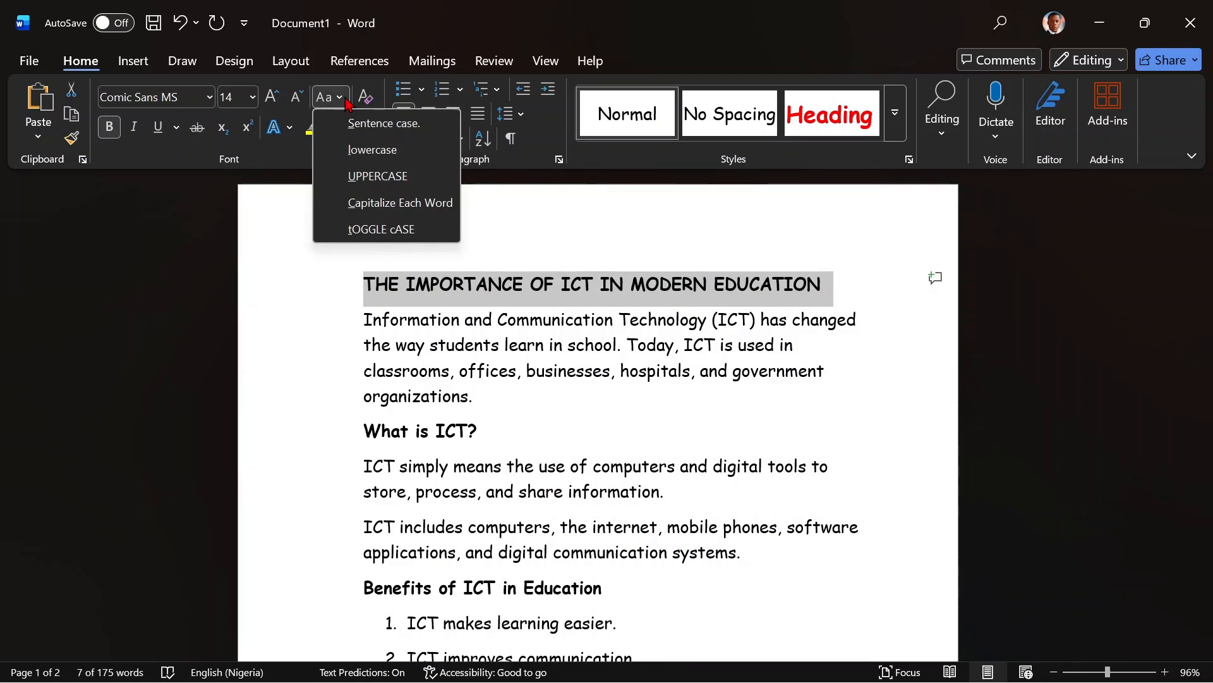
{"action": "left_click", "coordinate": [379, 203]}
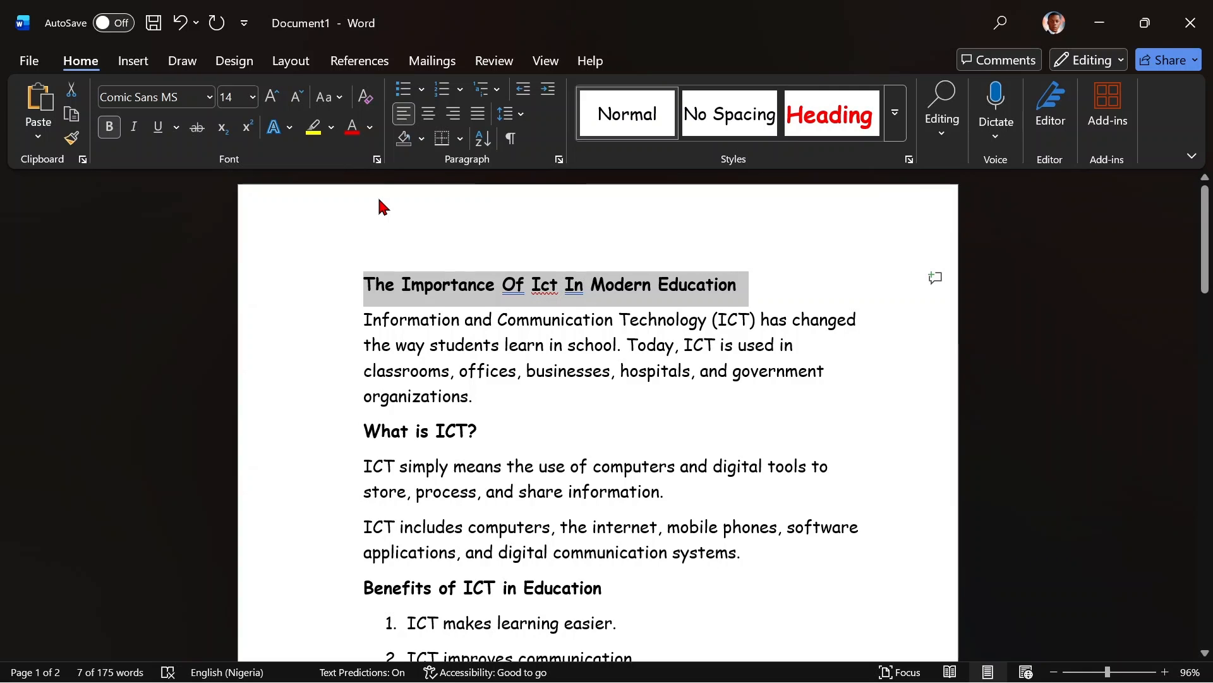
- Apply tOGGLE cASE to the title and set it back to UPPERCASE
{"action": "left_click", "coordinate": [328, 97]}
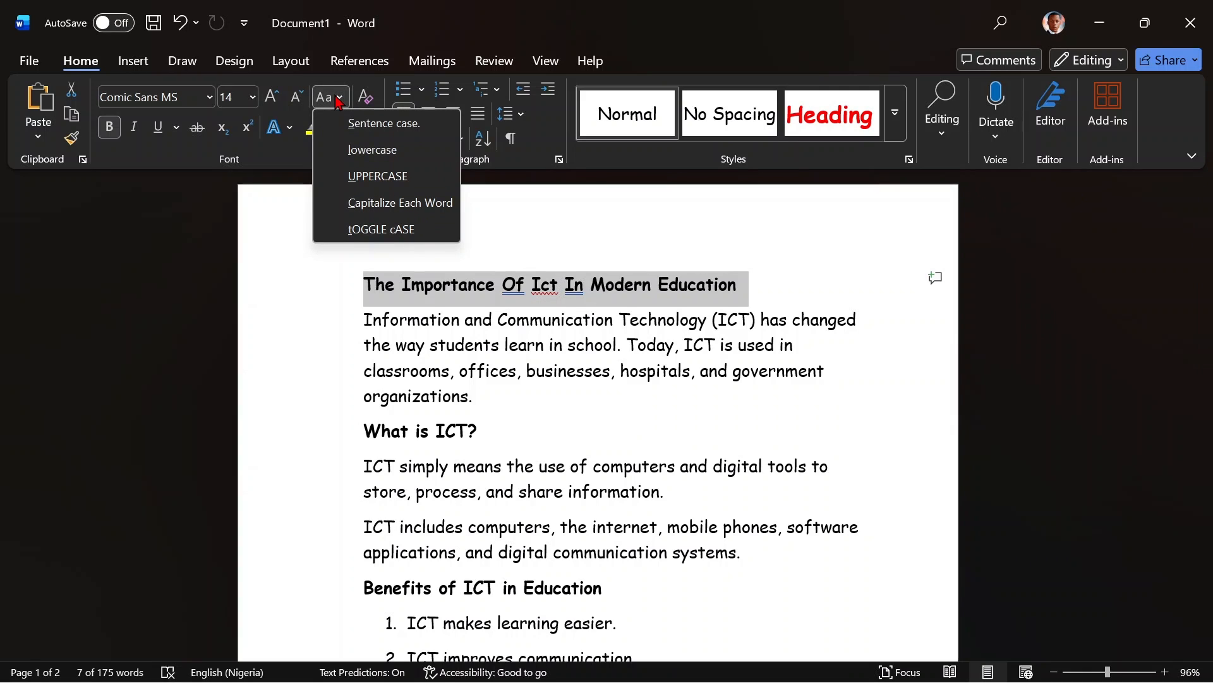
{"action": "left_click", "coordinate": [365, 230]}
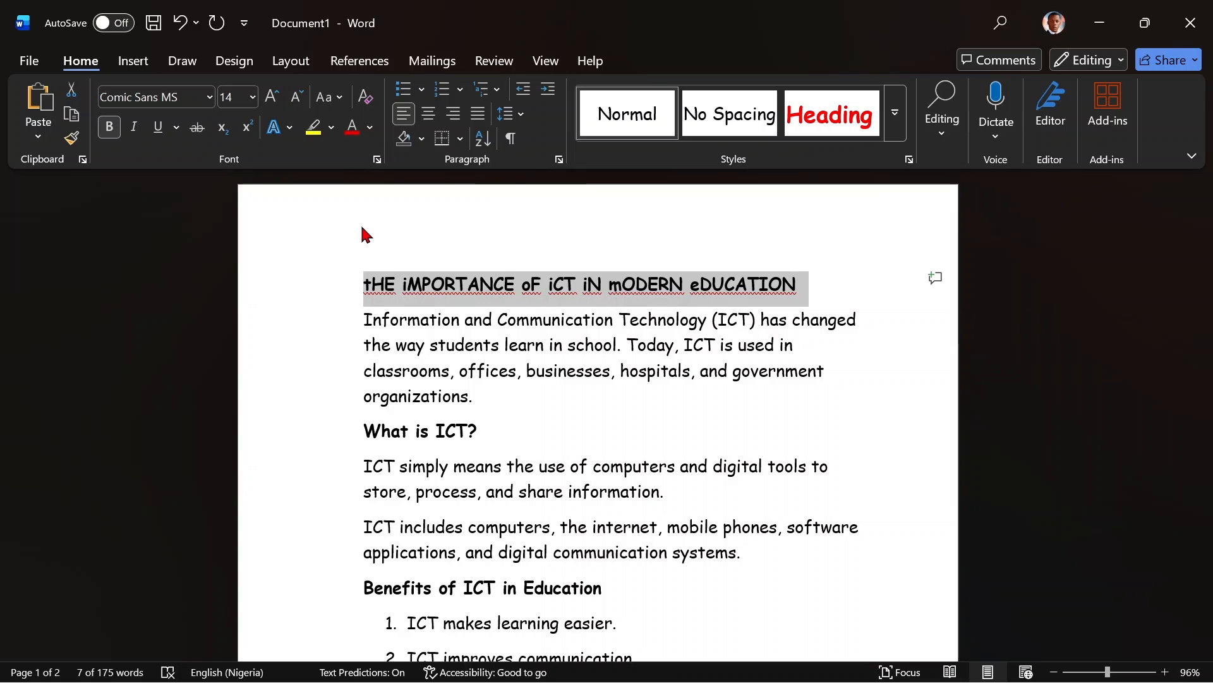
{"action": "left_click", "coordinate": [337, 100]}
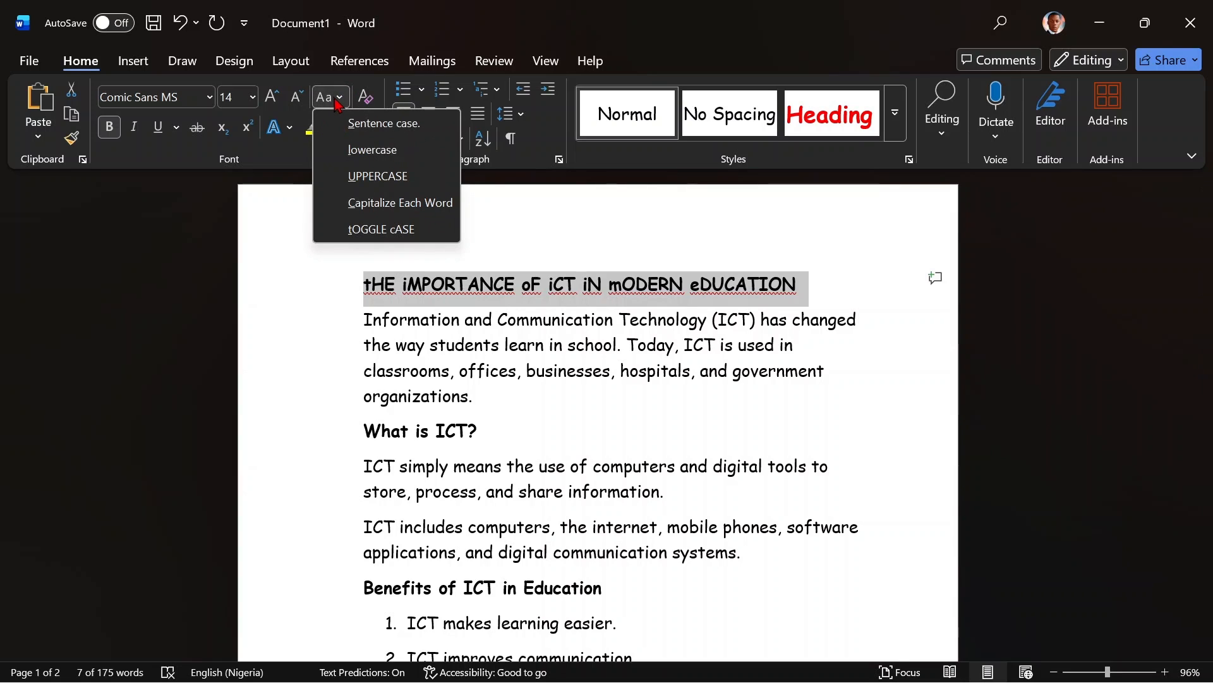
{"action": "left_click", "coordinate": [354, 176]}
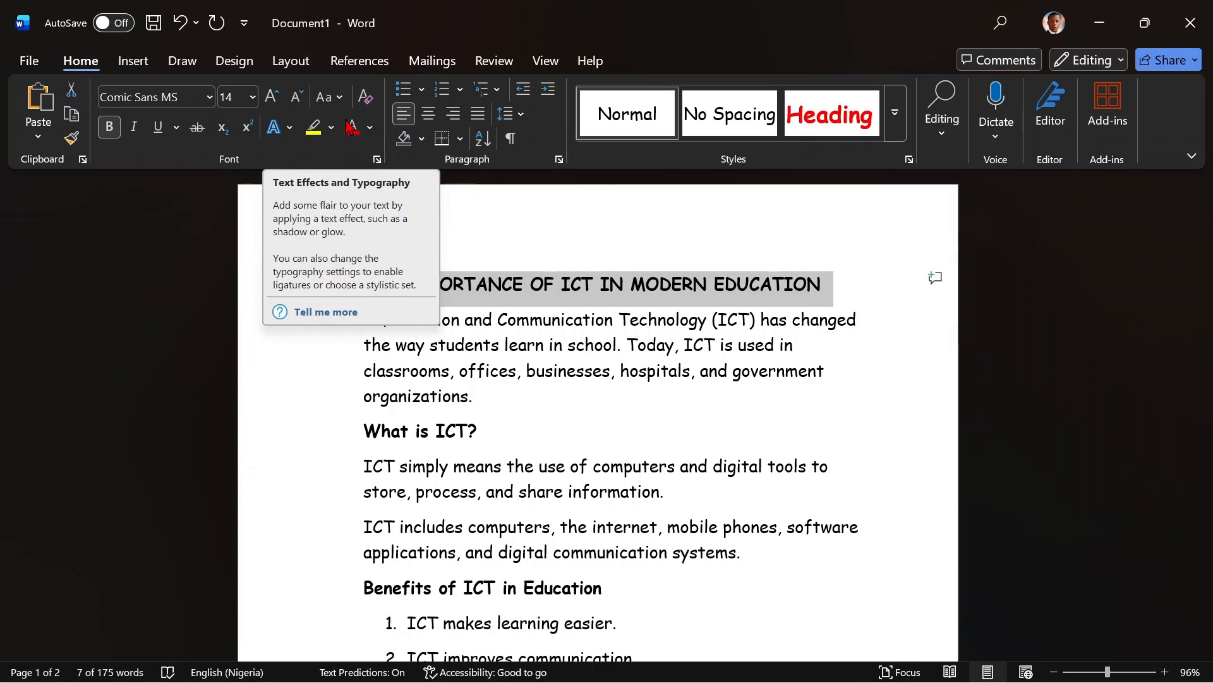
- Clear the title's formatting before and after setting its font to Calibri (Body)
{"action": "left_click", "coordinate": [366, 96]}
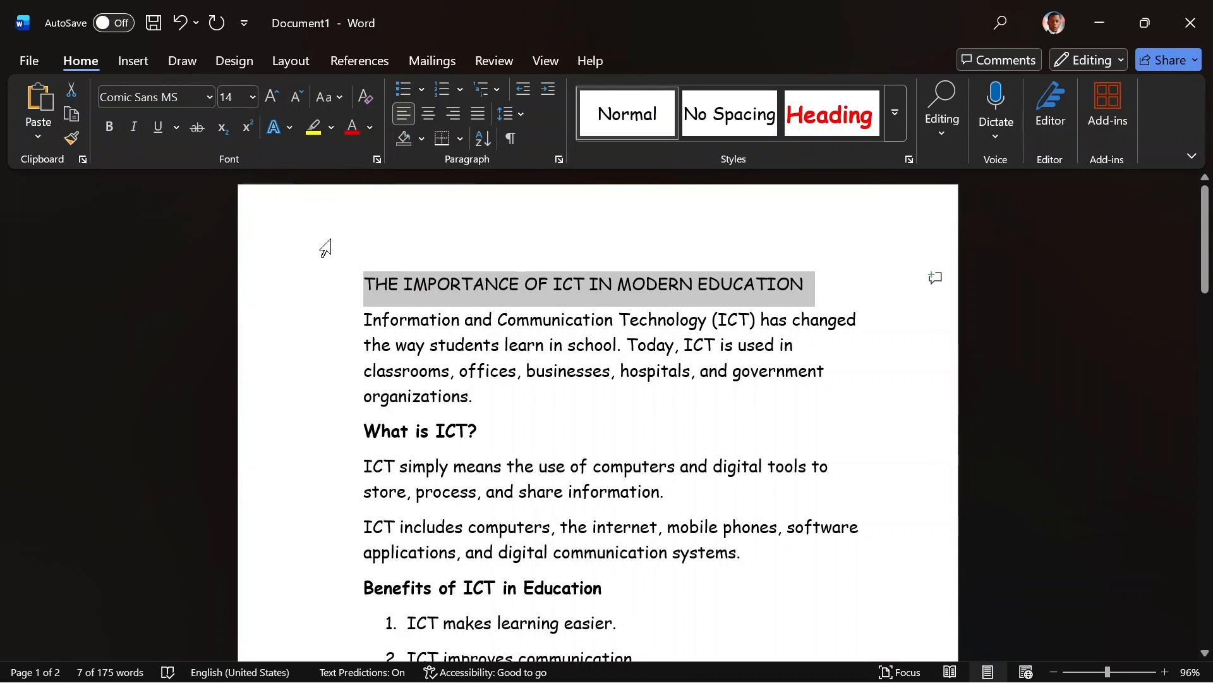
{"action": "left_click", "coordinate": [212, 104]}
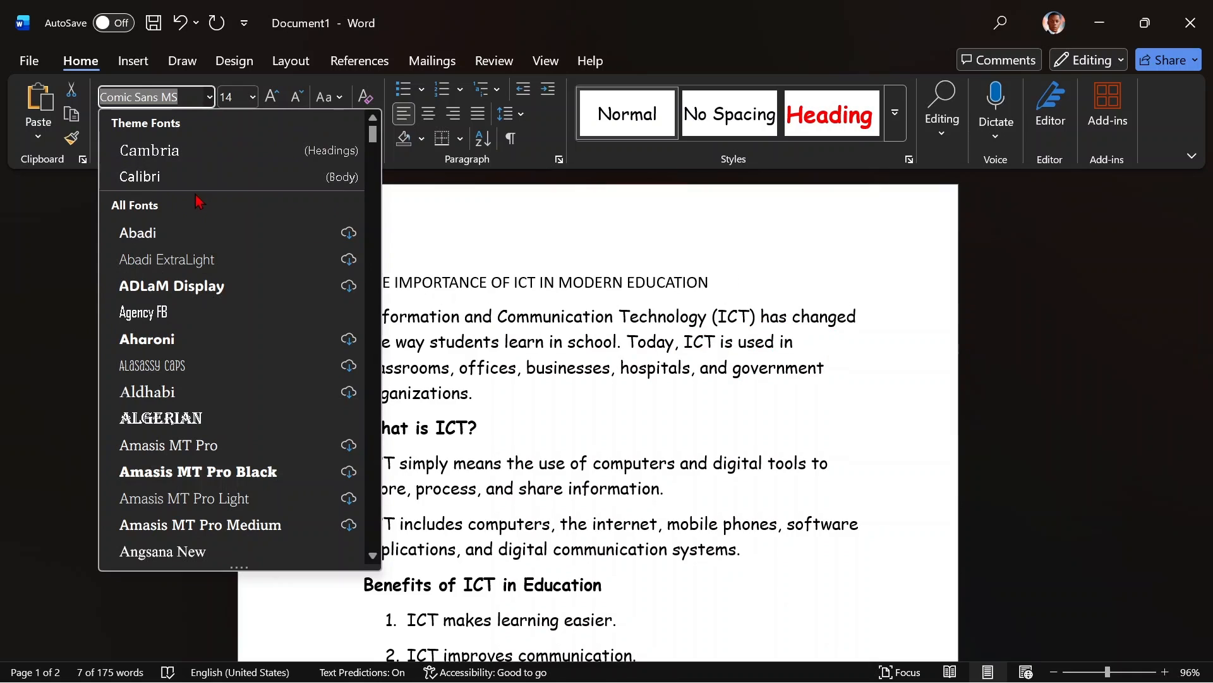
{"action": "left_click", "coordinate": [185, 182]}
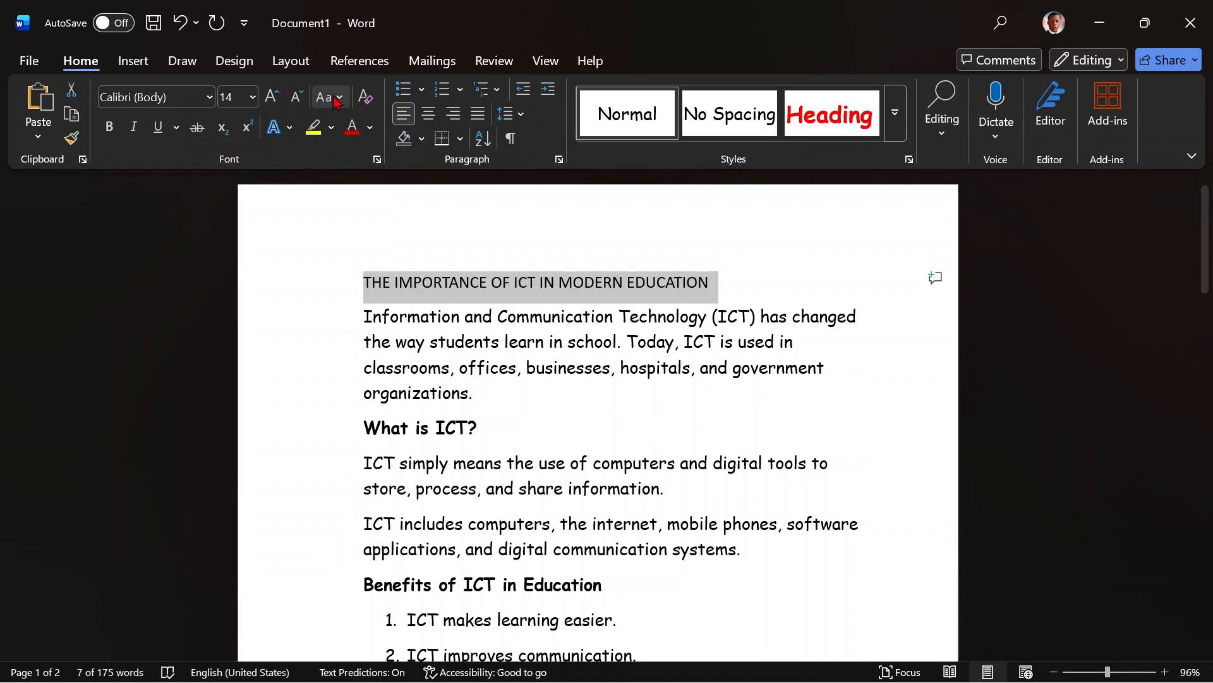
{"action": "left_click", "coordinate": [365, 99]}
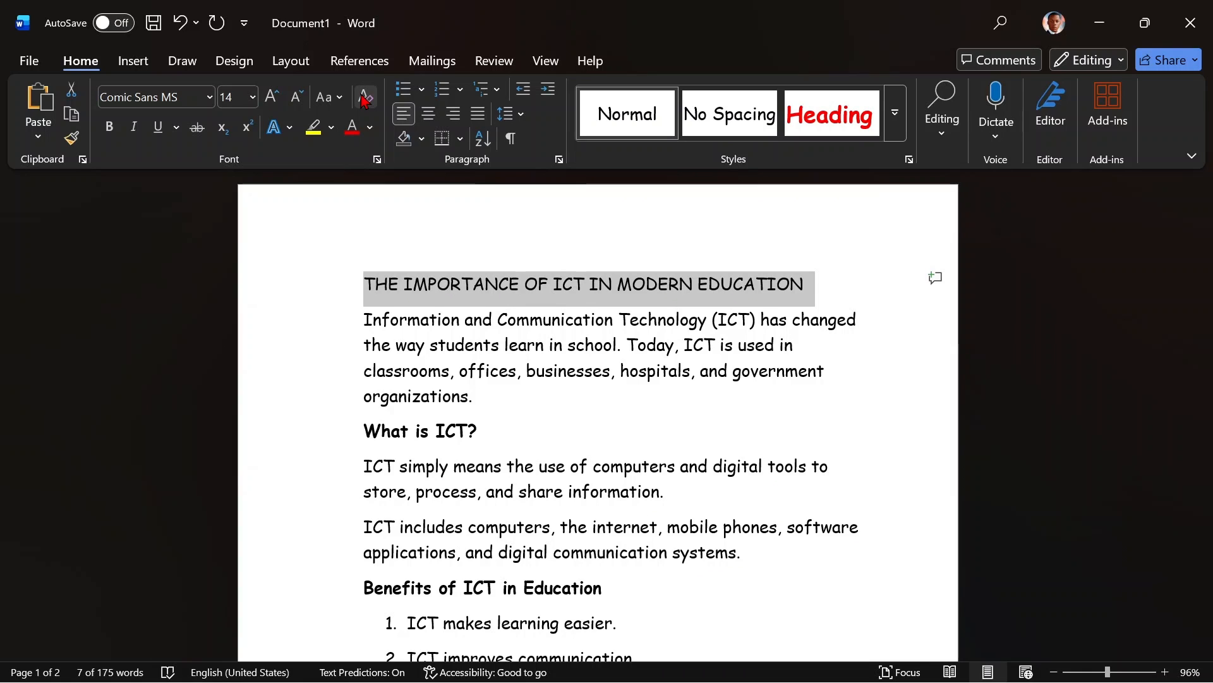
- Apply the white-filled, blue-outlined text effect preset from the second row to the title and change its outline color to black
{"action": "left_click", "coordinate": [278, 127]}
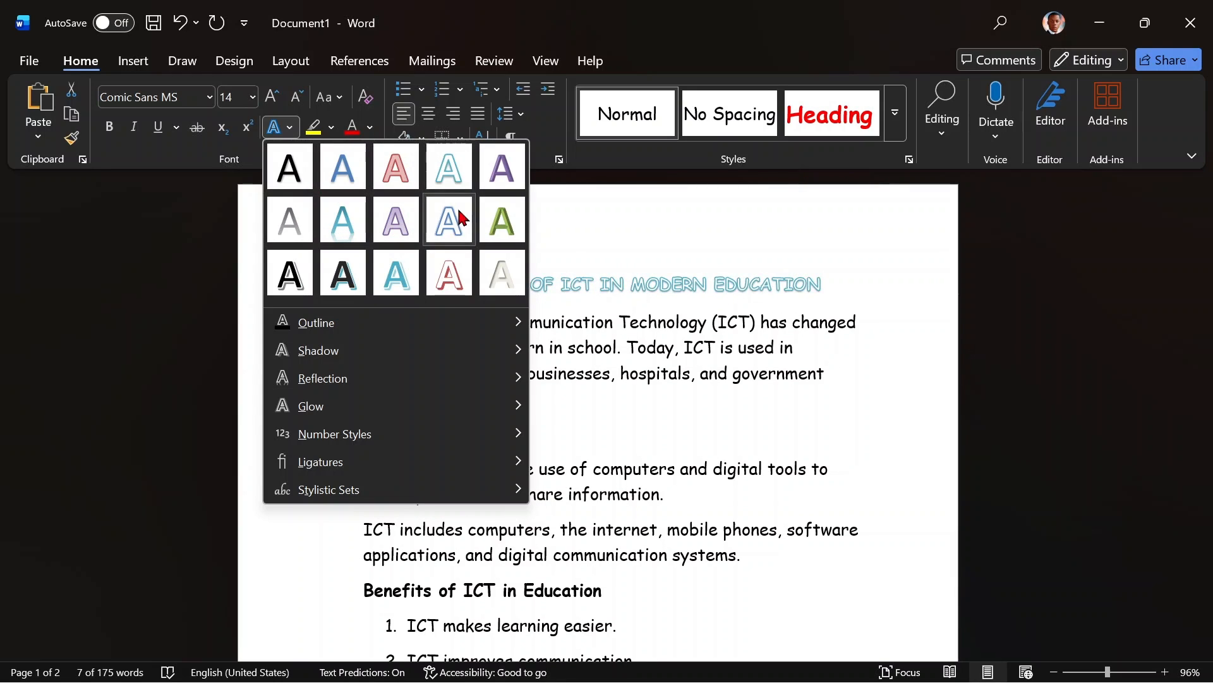
{"action": "left_click", "coordinate": [443, 223]}
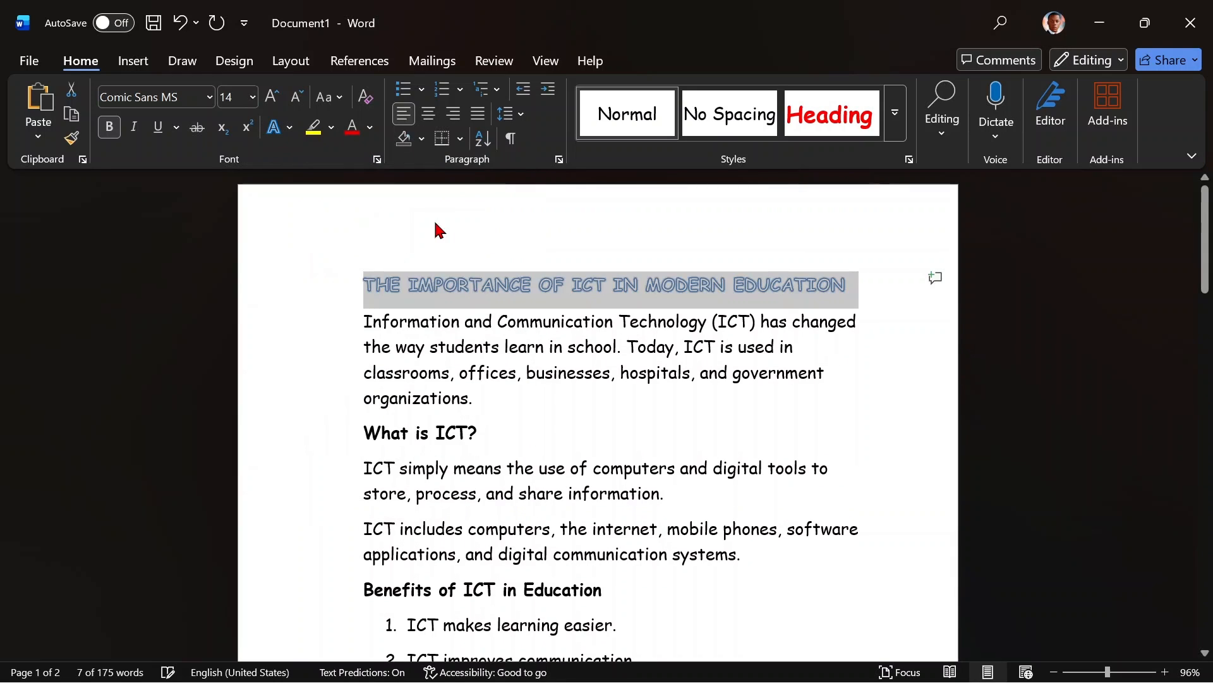
{"action": "left_click", "coordinate": [379, 367]}
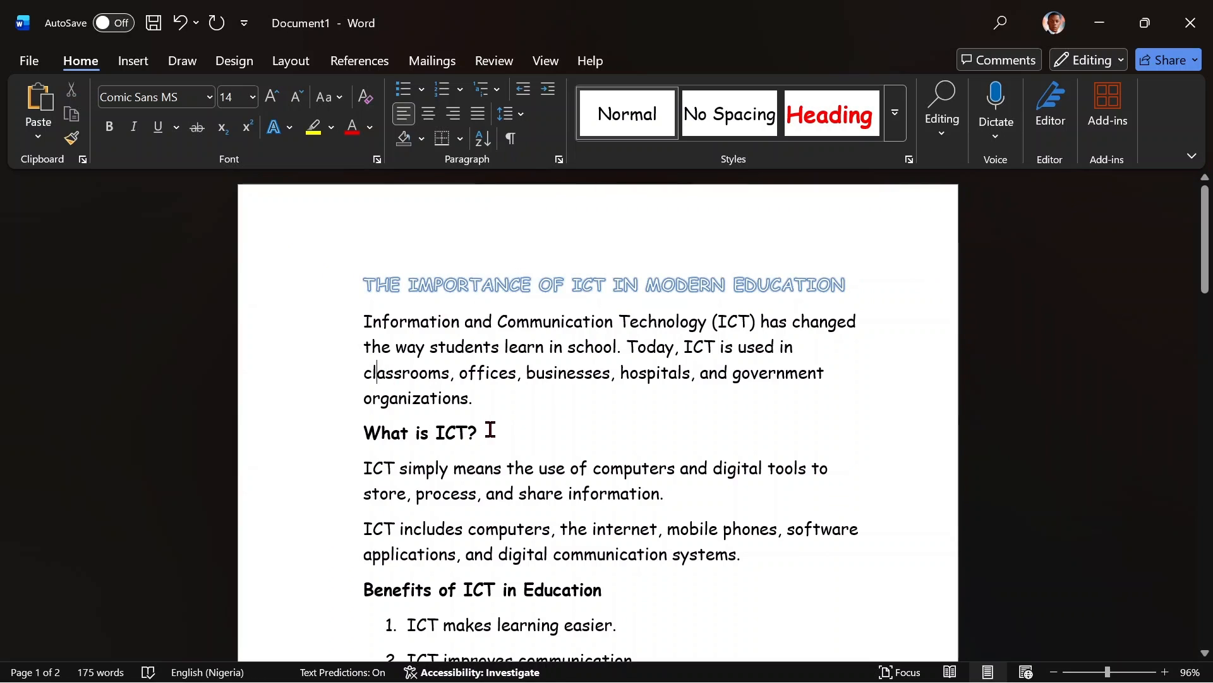
{"action": "left_click", "coordinate": [306, 285]}
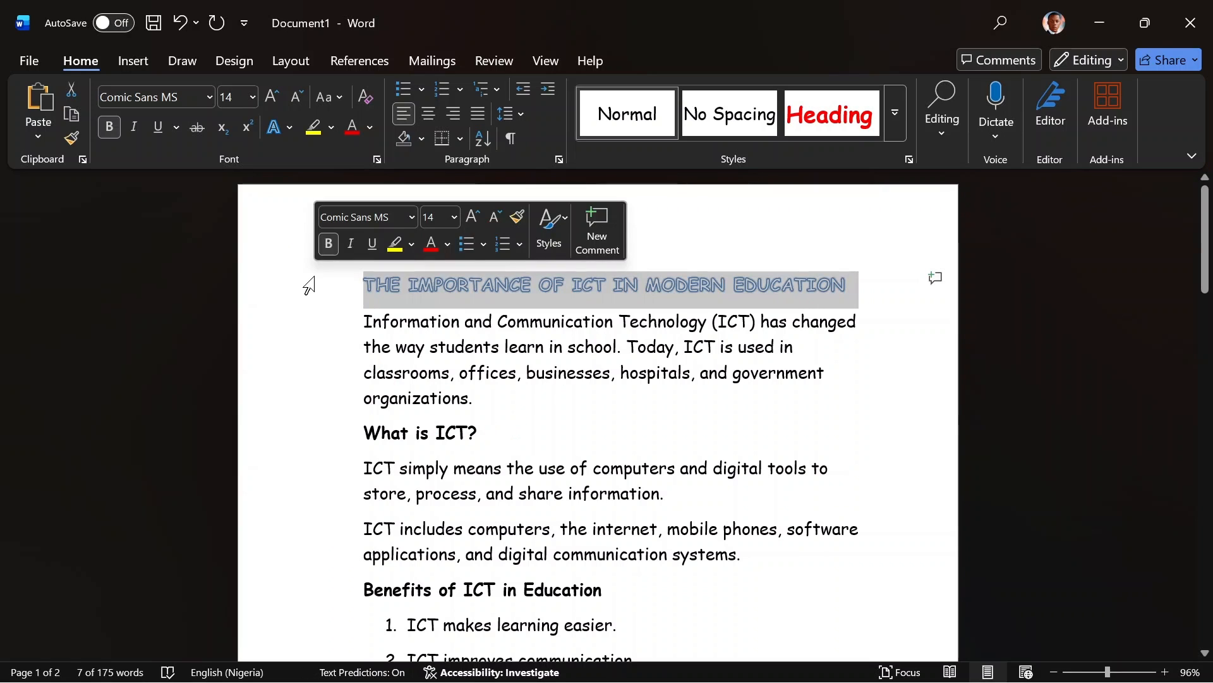
{"action": "left_click", "coordinate": [291, 128]}
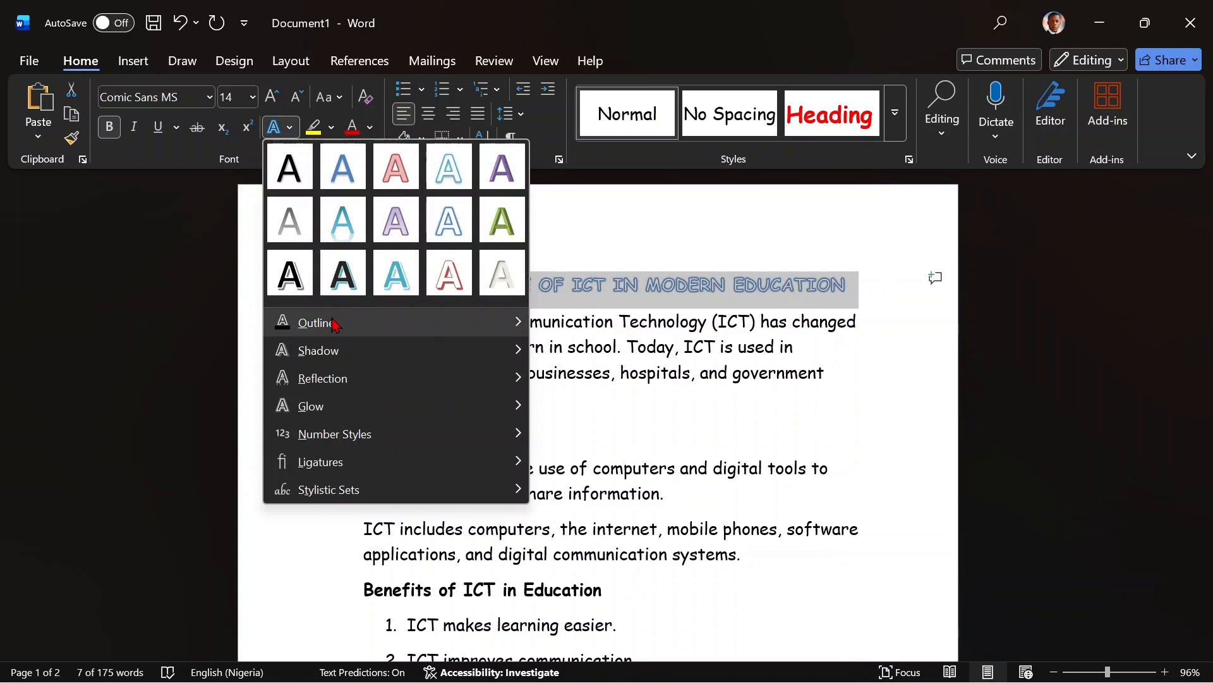
{"action": "mouse_move", "coordinate": [379, 319]}
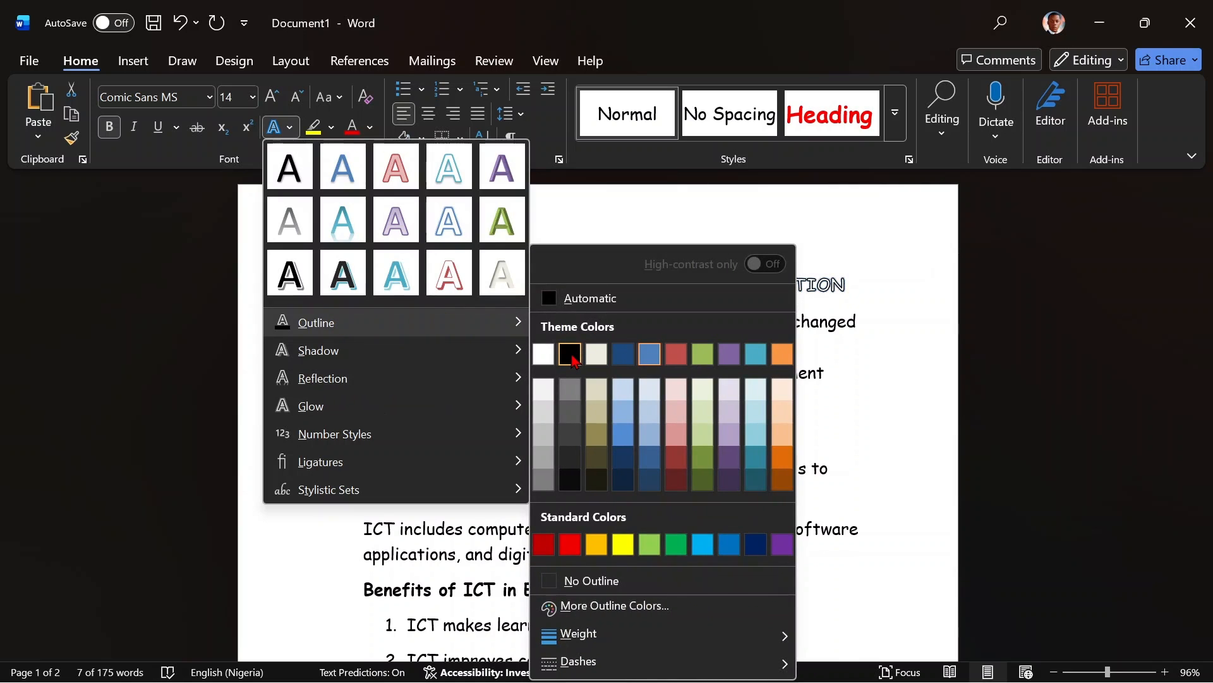
{"action": "left_click", "coordinate": [572, 357]}
- Add the middle first-row outer shadow and the last reflection variation to the title
{"action": "left_click", "coordinate": [296, 128]}
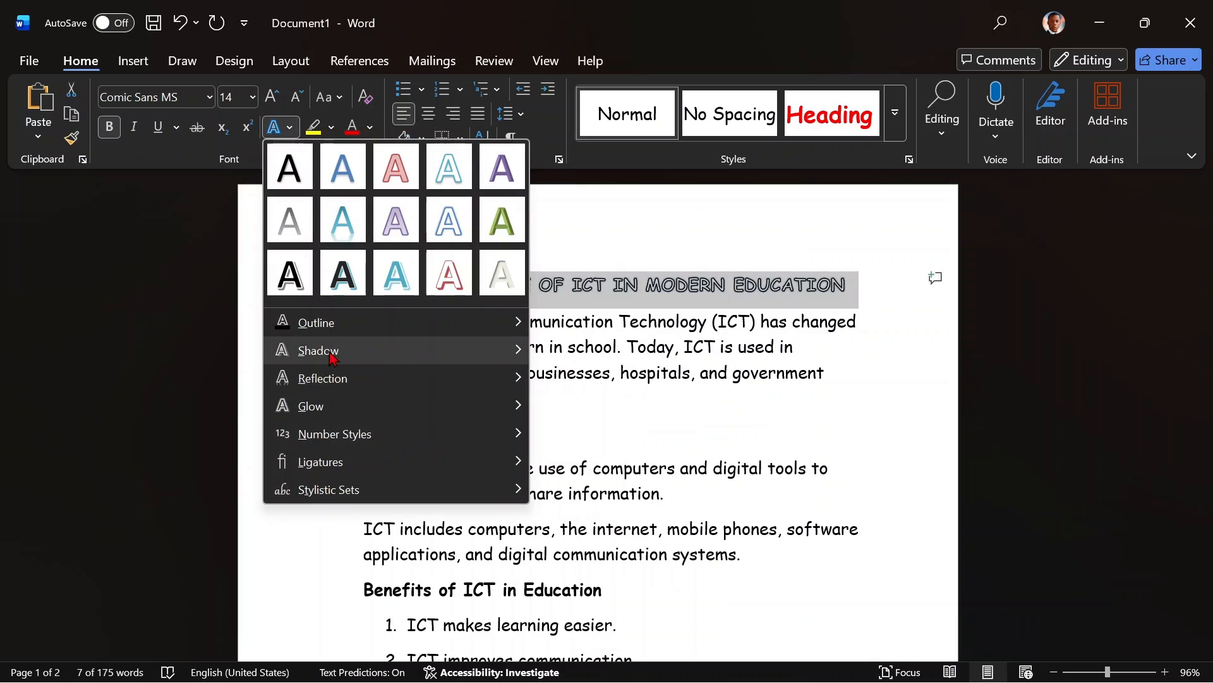
{"action": "mouse_move", "coordinate": [329, 360]}
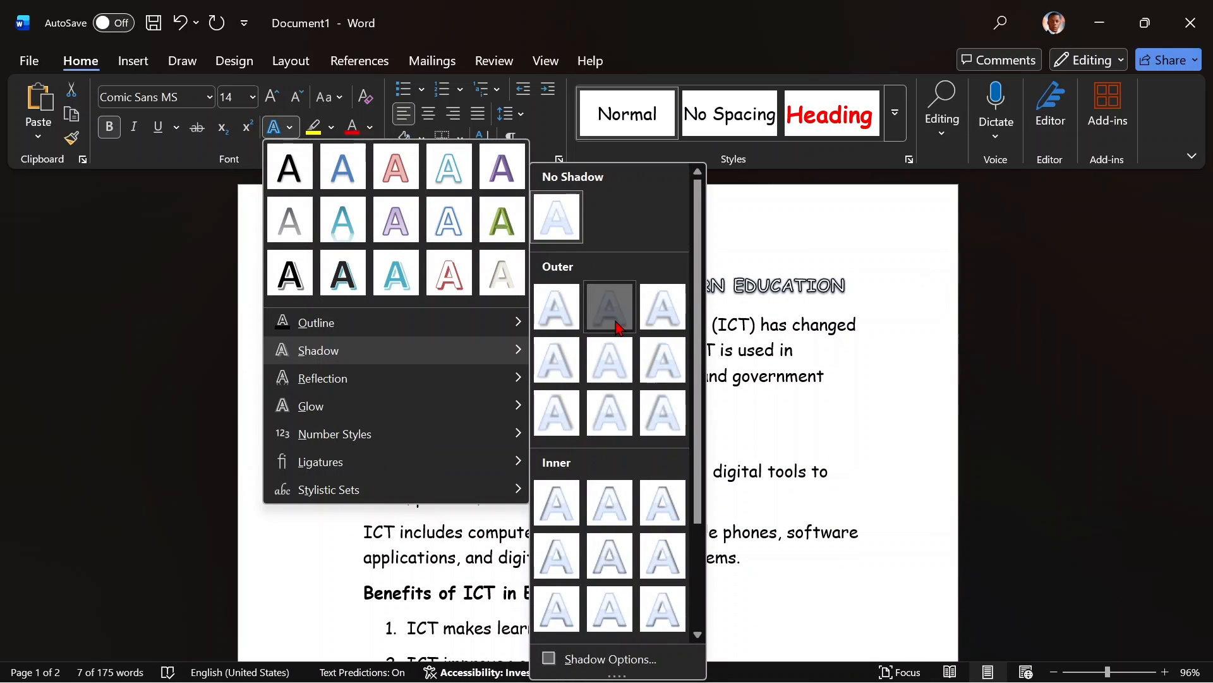
{"action": "left_click", "coordinate": [617, 324]}
{"action": "left_click", "coordinate": [289, 127]}
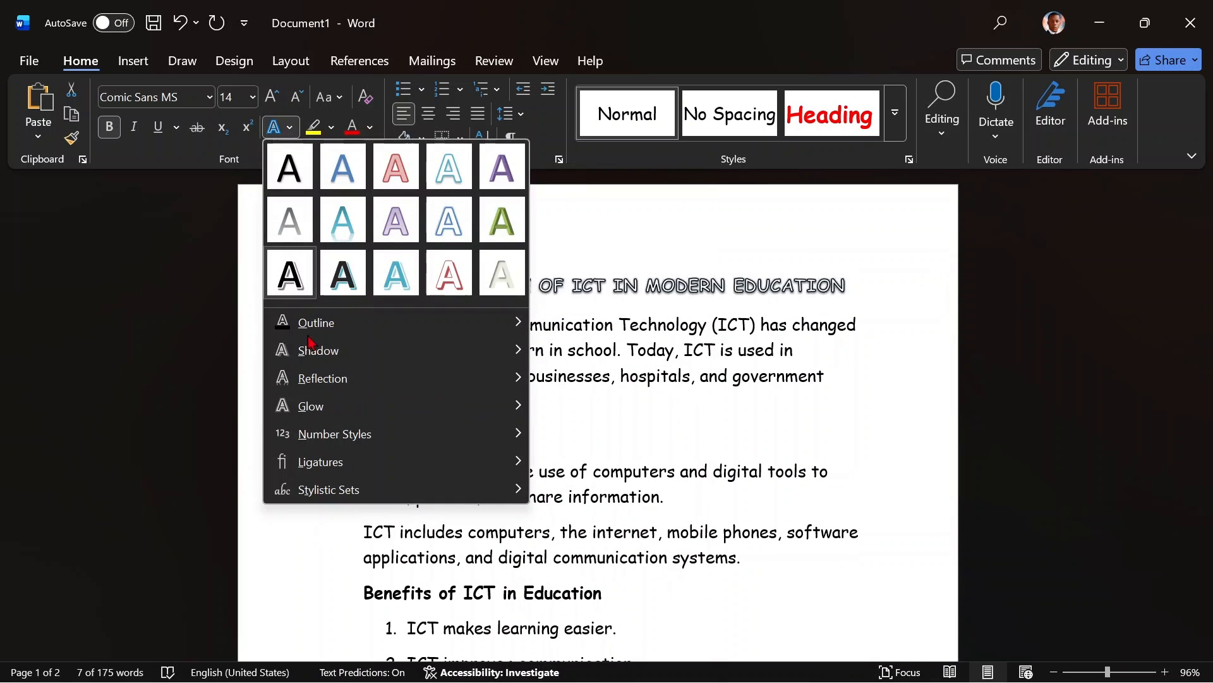
{"action": "mouse_move", "coordinate": [488, 377]}
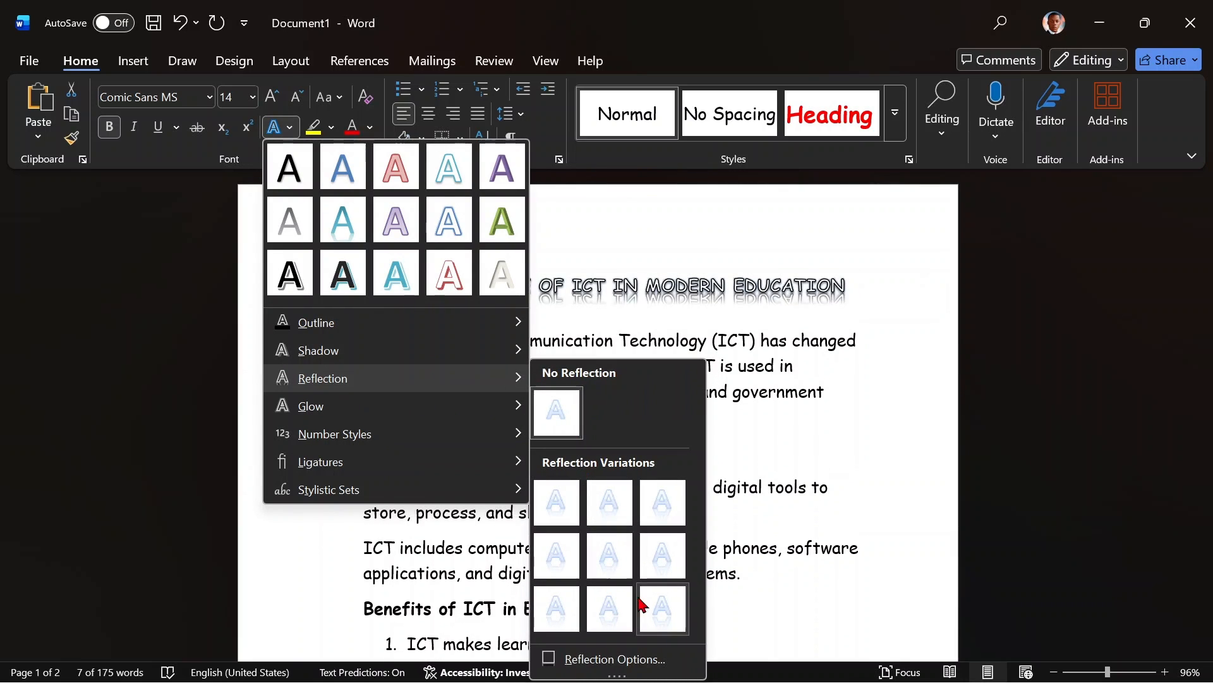
{"action": "left_click", "coordinate": [659, 610]}
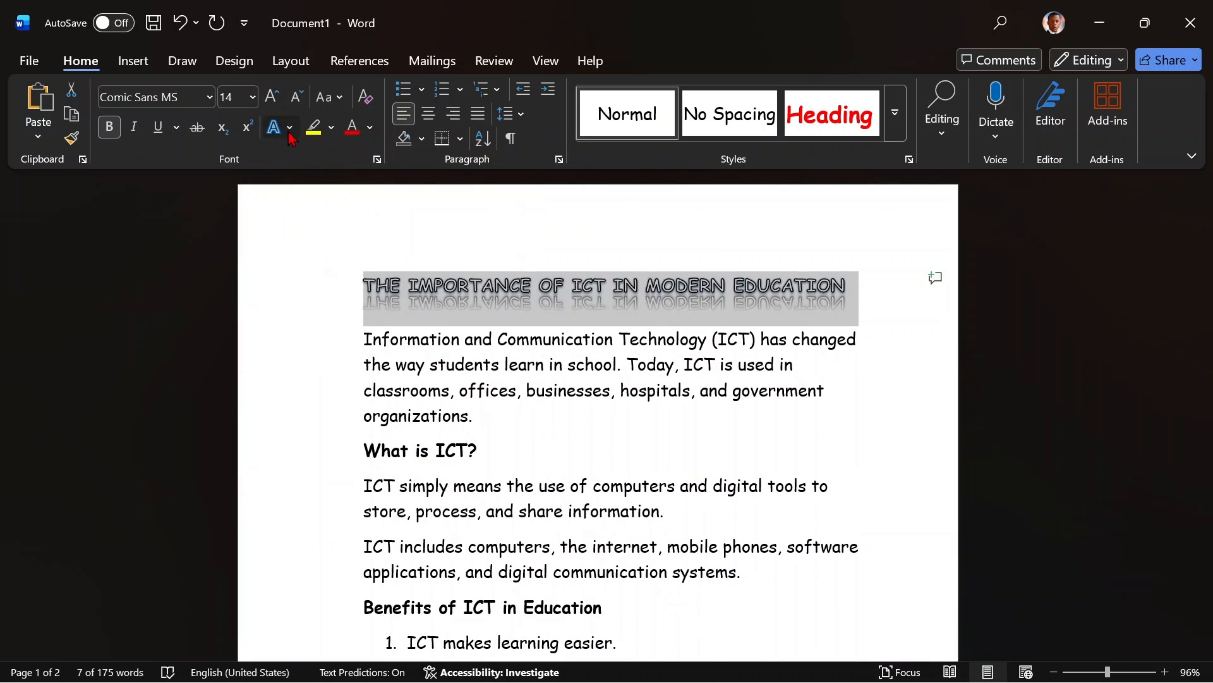
- Apply the aqua glow variation from the third row to the title
{"action": "left_click", "coordinate": [289, 134]}
{"action": "mouse_move", "coordinate": [345, 407]}
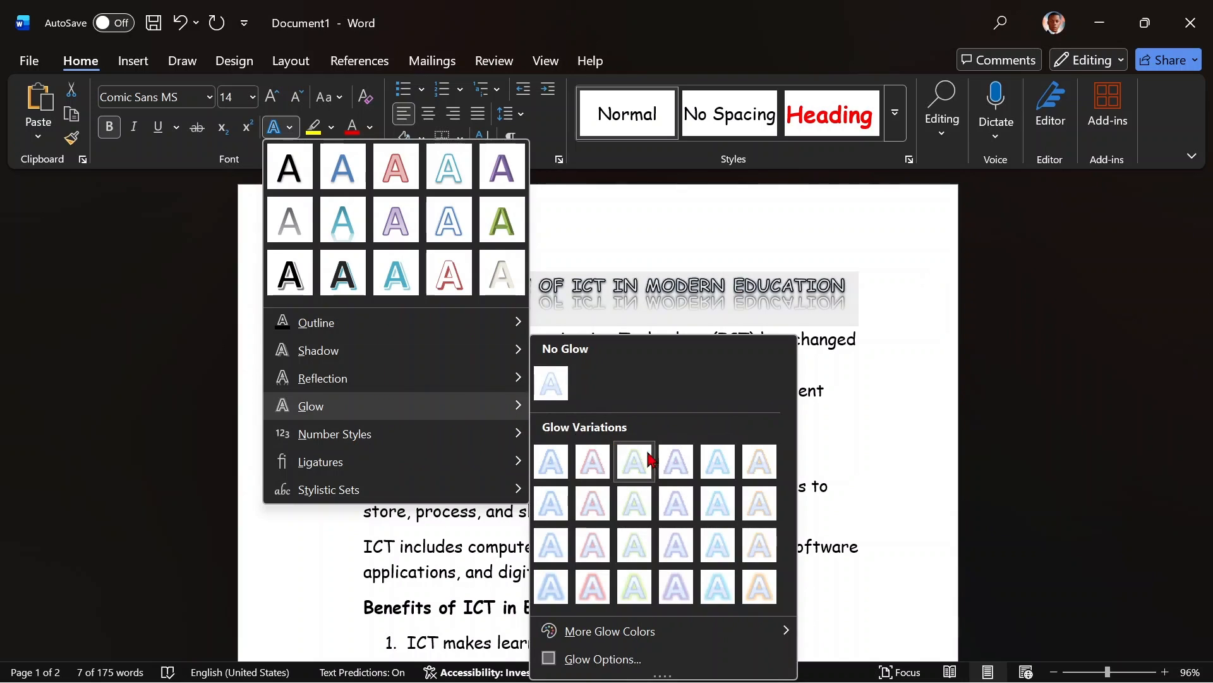
{"action": "left_click", "coordinate": [715, 552]}
{"action": "left_click", "coordinate": [290, 127]}
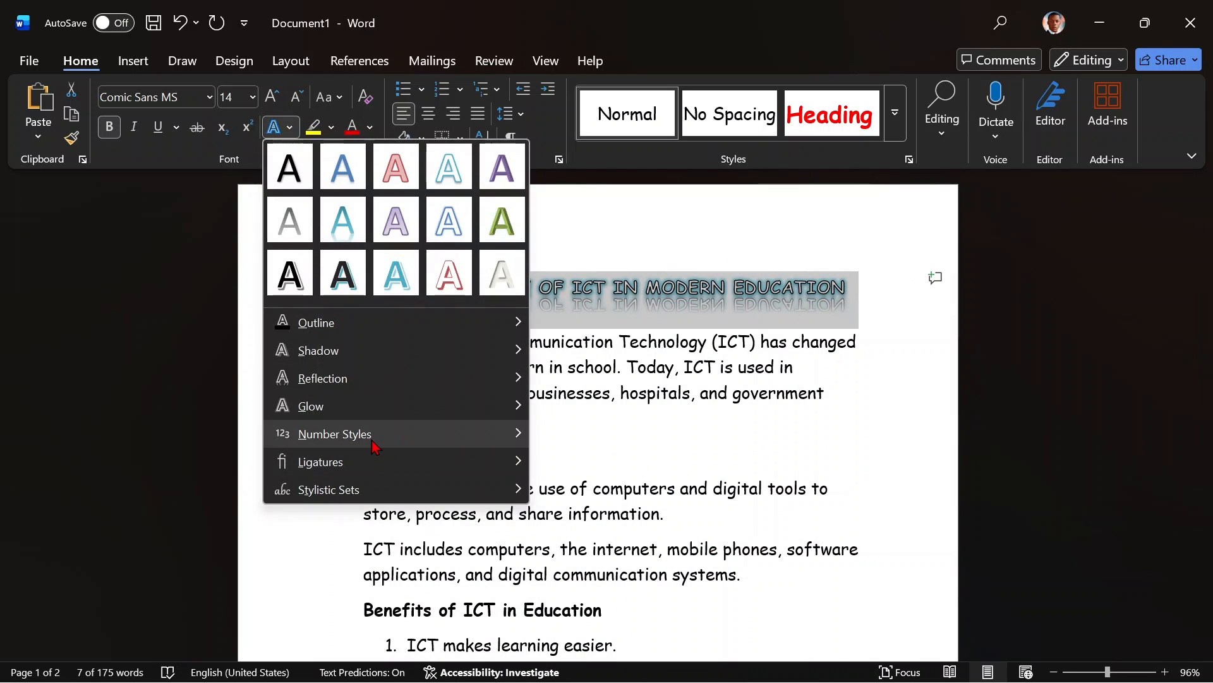
{"action": "mouse_move", "coordinate": [375, 446]}
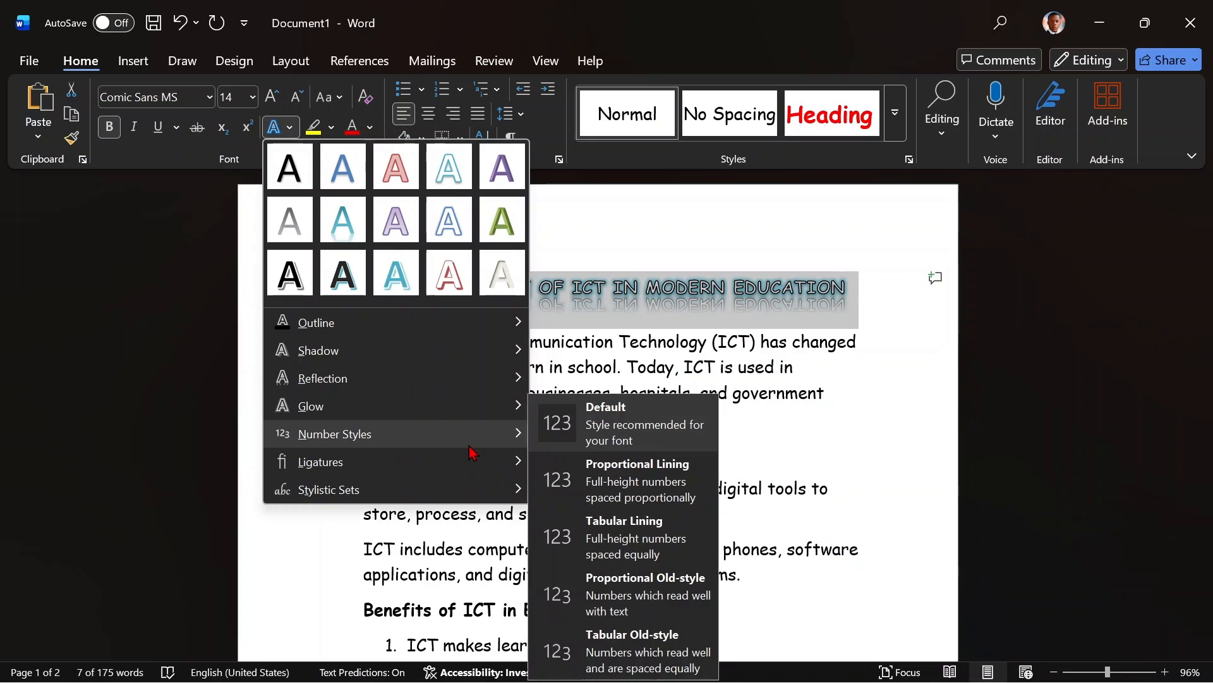
{"action": "mouse_move", "coordinate": [469, 461]}
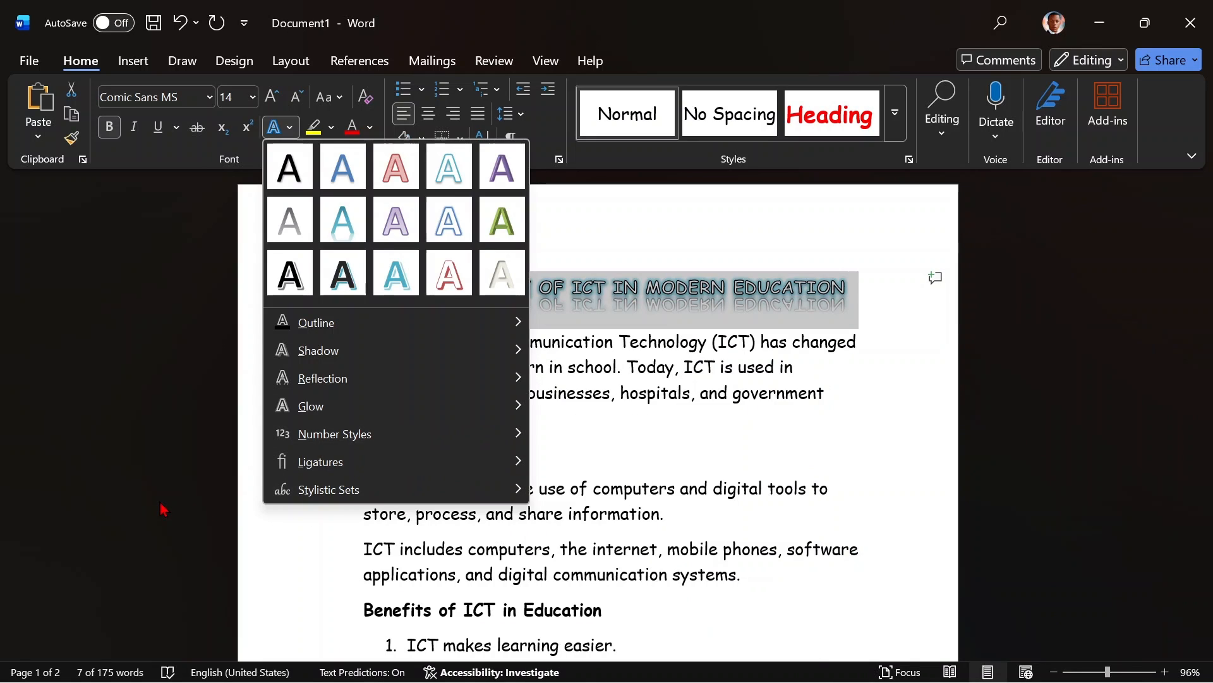
{"action": "left_click", "coordinate": [154, 509]}
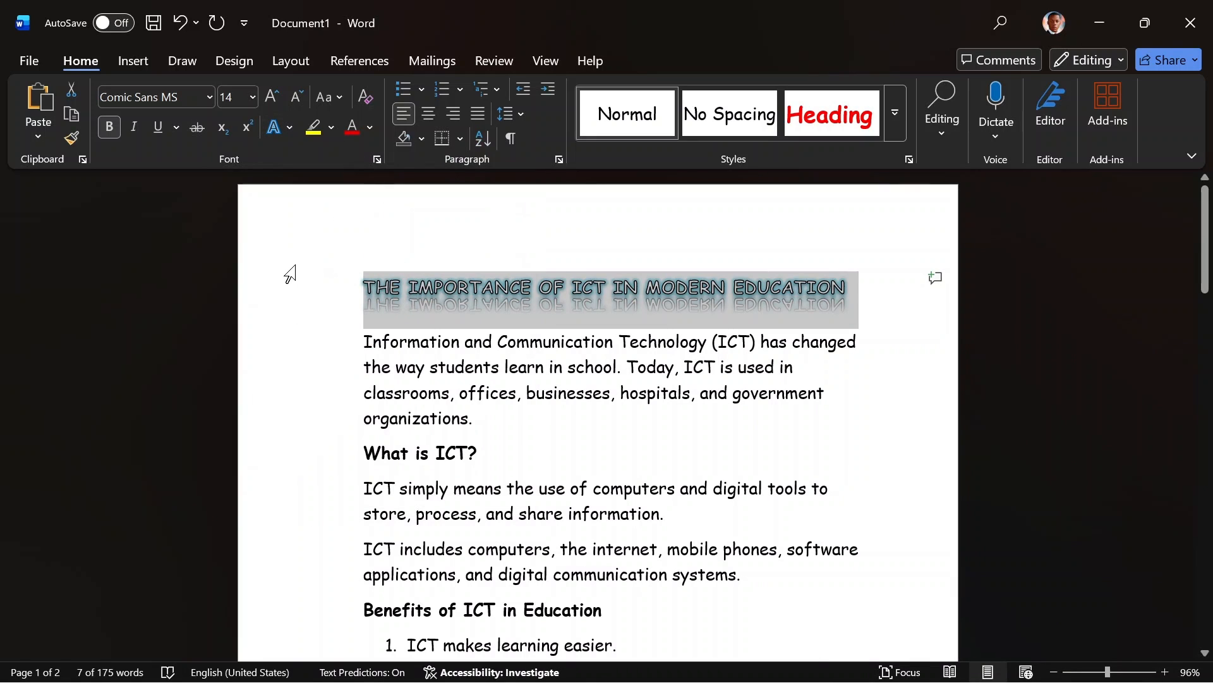
- Clear all formatting from the title and make it bold again
{"action": "left_click", "coordinate": [362, 99]}
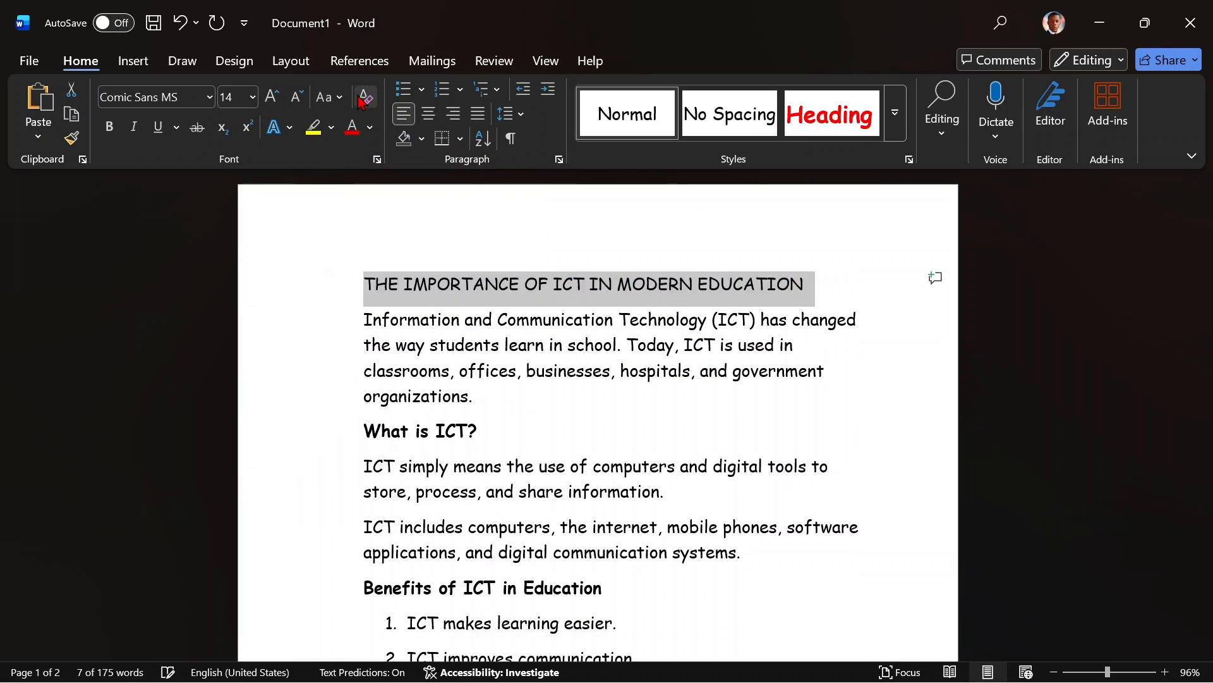
{"action": "left_click", "coordinate": [108, 126]}
{"action": "left_click", "coordinate": [310, 346]}
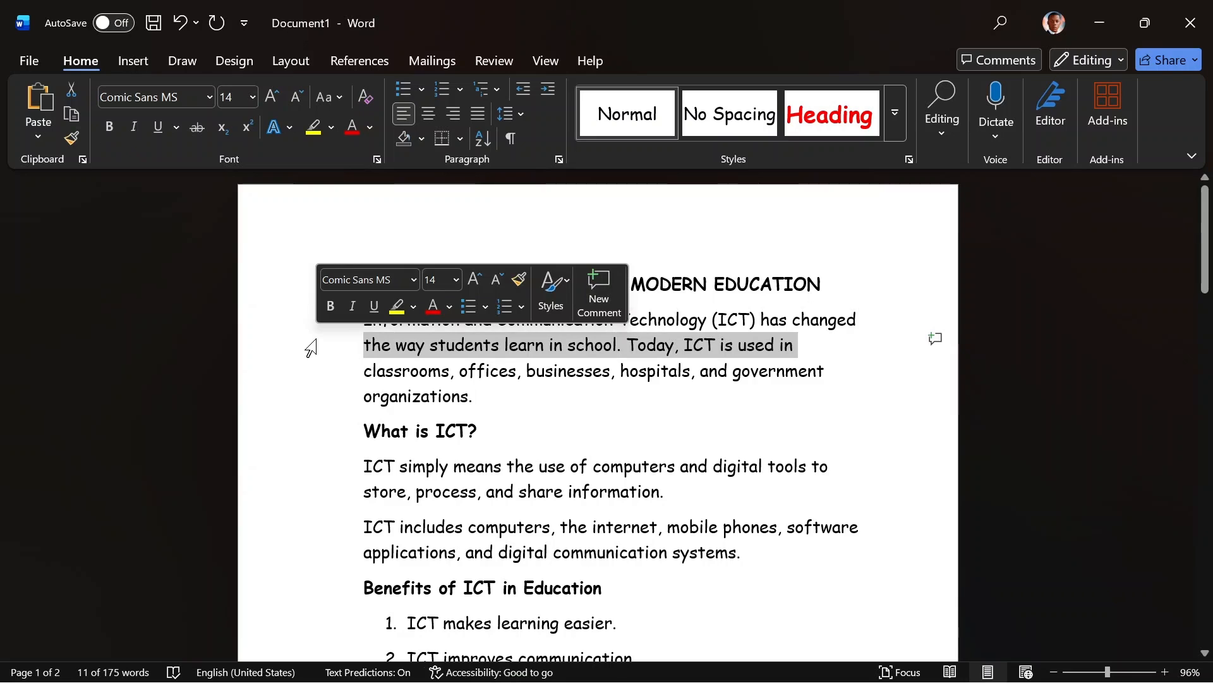
{"action": "left_click", "coordinate": [179, 395]}
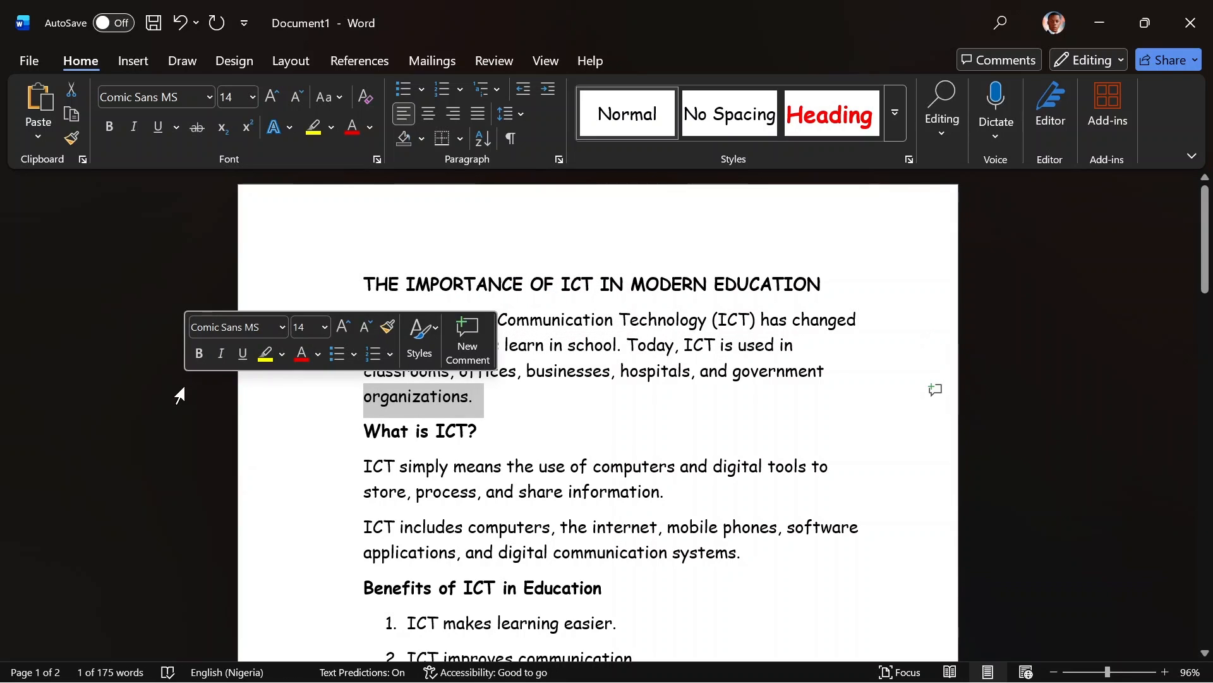
{"action": "left_click", "coordinate": [292, 129]}
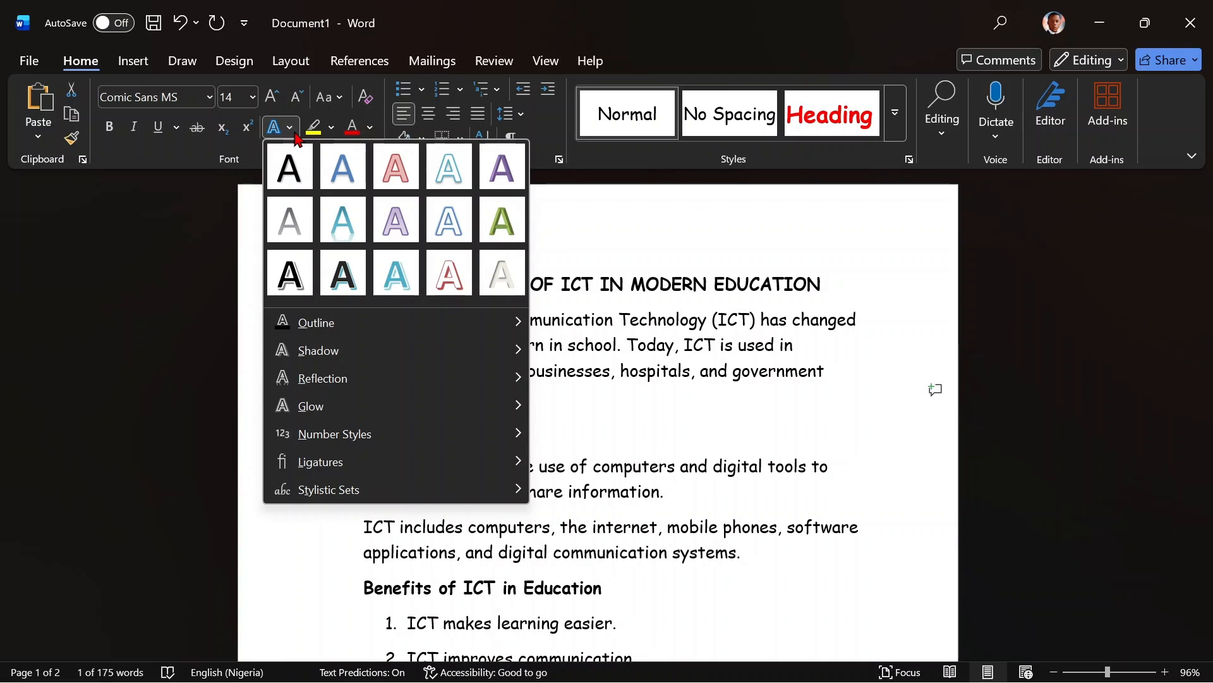
{"action": "left_click", "coordinate": [166, 263]}
- Highlight the first paragraph's second line and the line "store, process, and share information." in yellow
{"action": "left_click", "coordinate": [339, 343]}
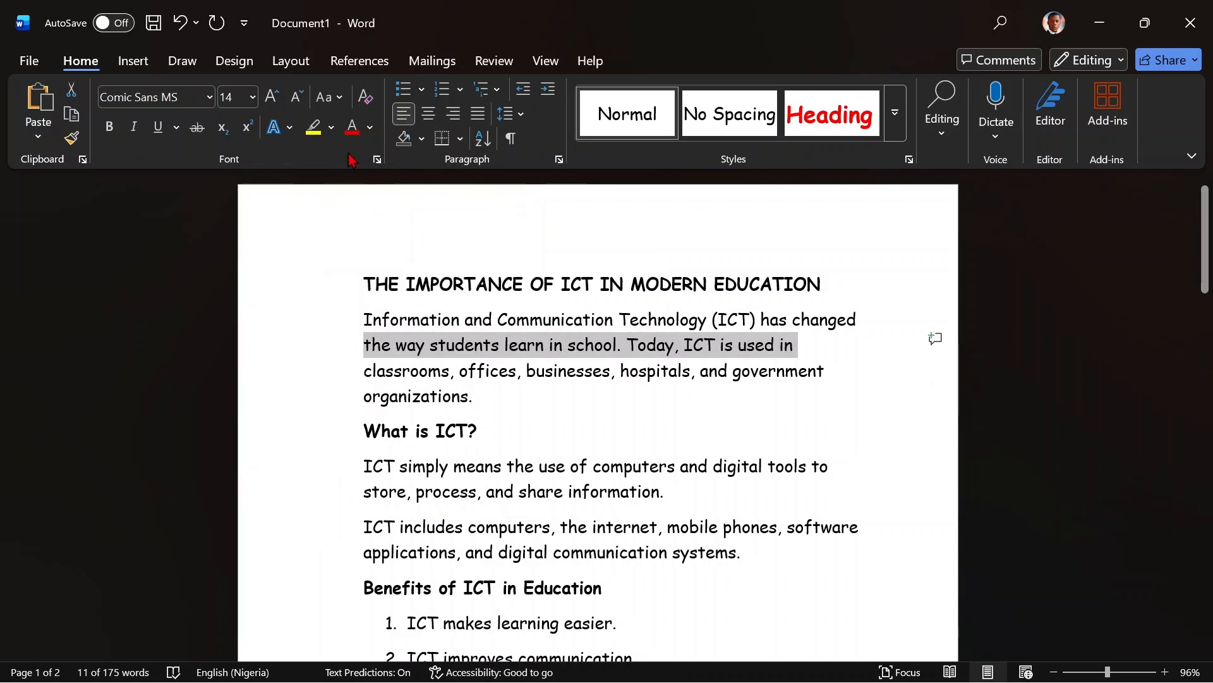
{"action": "left_click", "coordinate": [313, 129]}
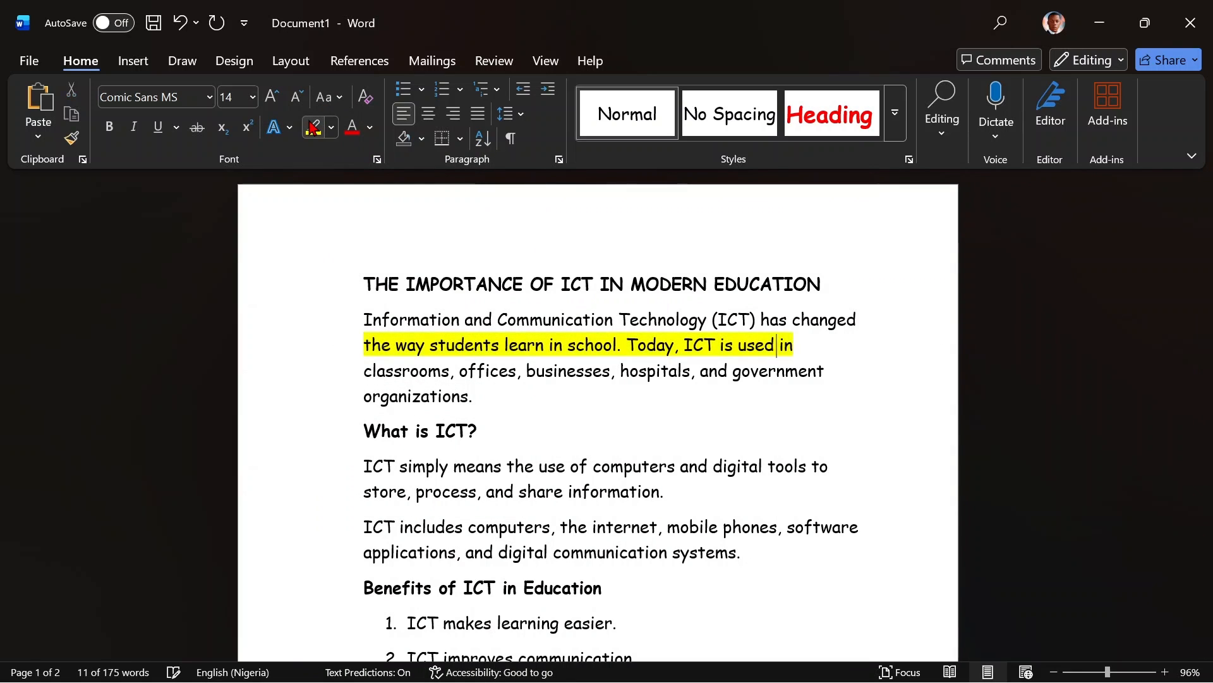
{"action": "left_click", "coordinate": [331, 511]}
{"action": "left_click", "coordinate": [312, 128]}
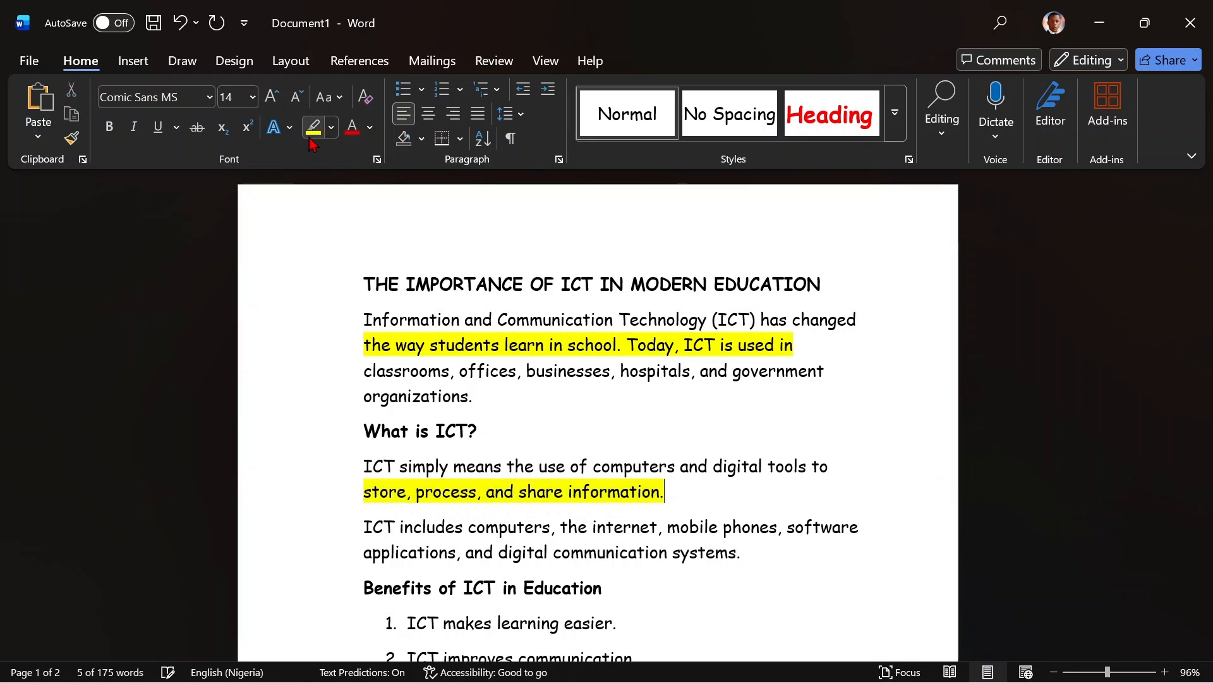
{"action": "left_click", "coordinate": [335, 356]}
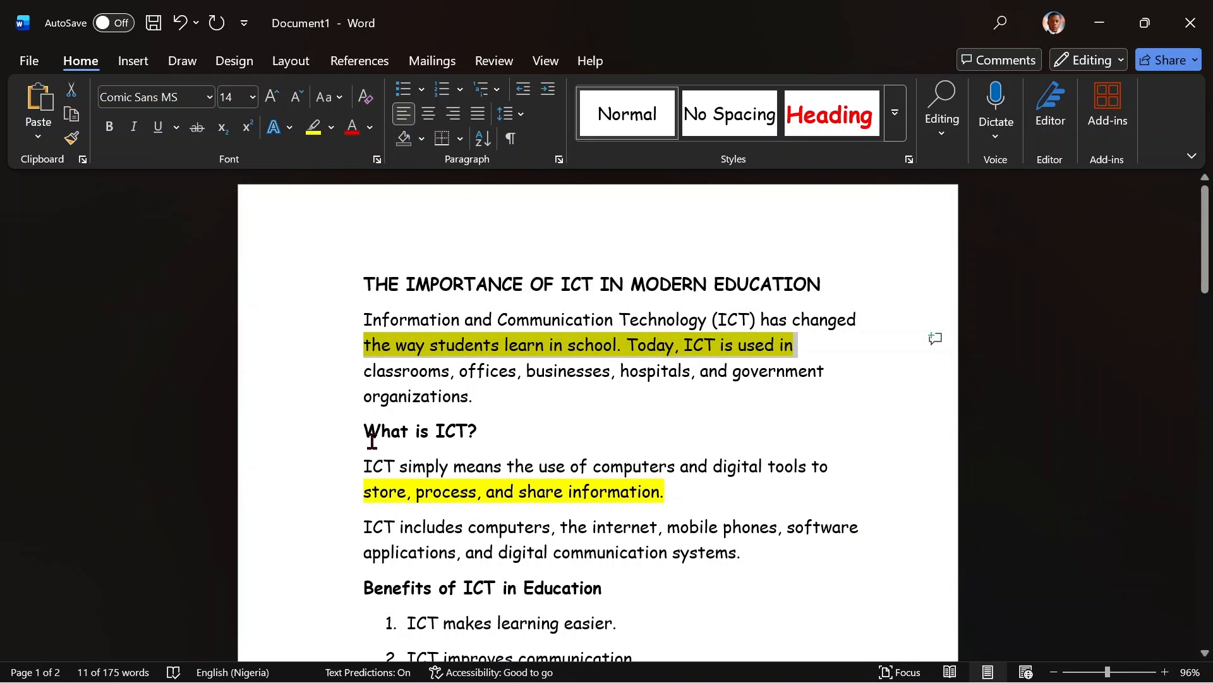
{"action": "left_click", "coordinate": [322, 505]}
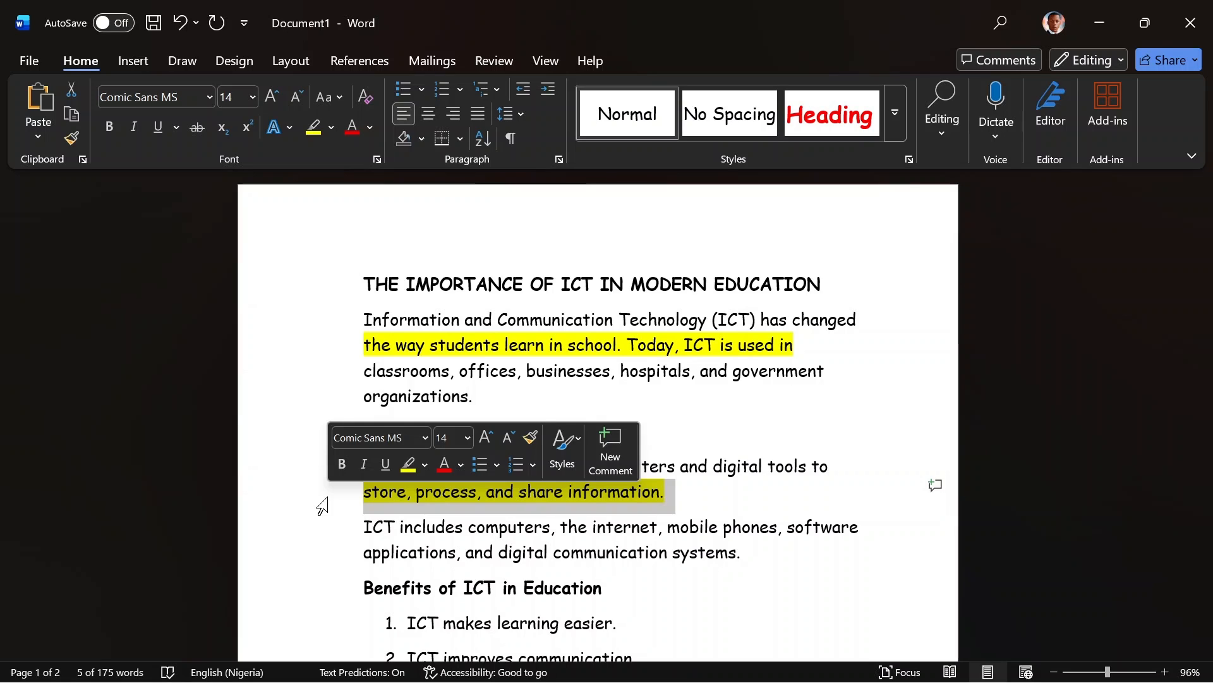
{"action": "left_click", "coordinate": [293, 316]}
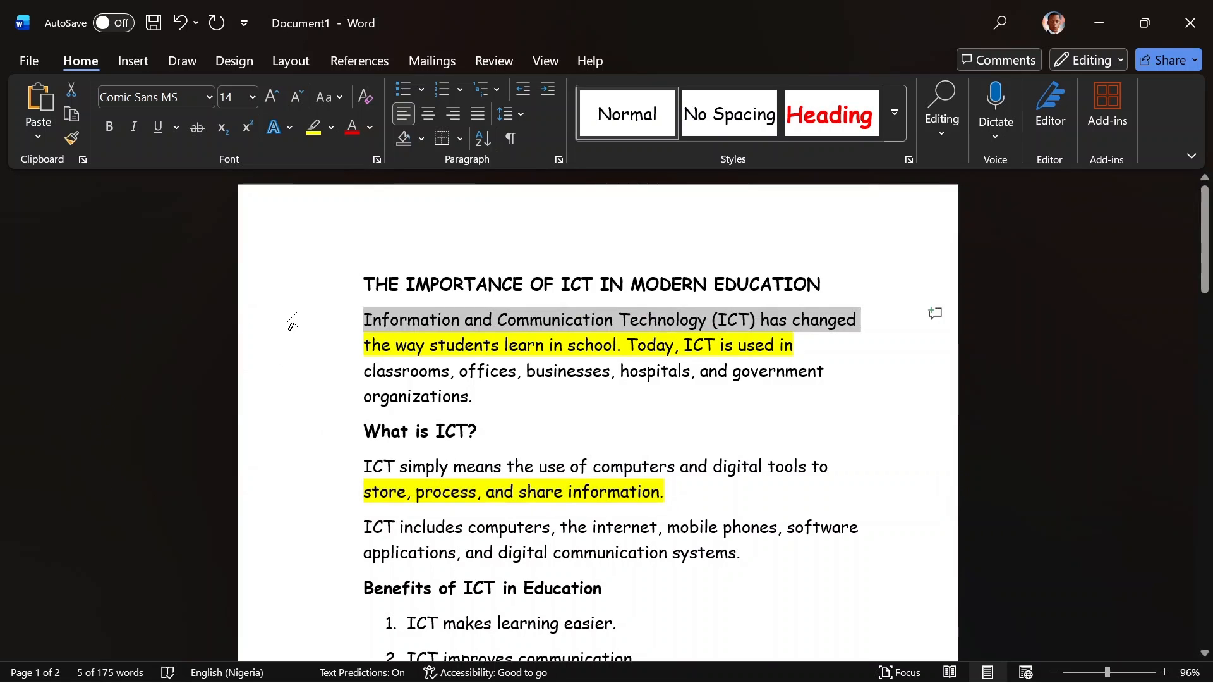
- Set the title's font color to red, followed by yellow from the standard colors
{"action": "left_click", "coordinate": [281, 292]}
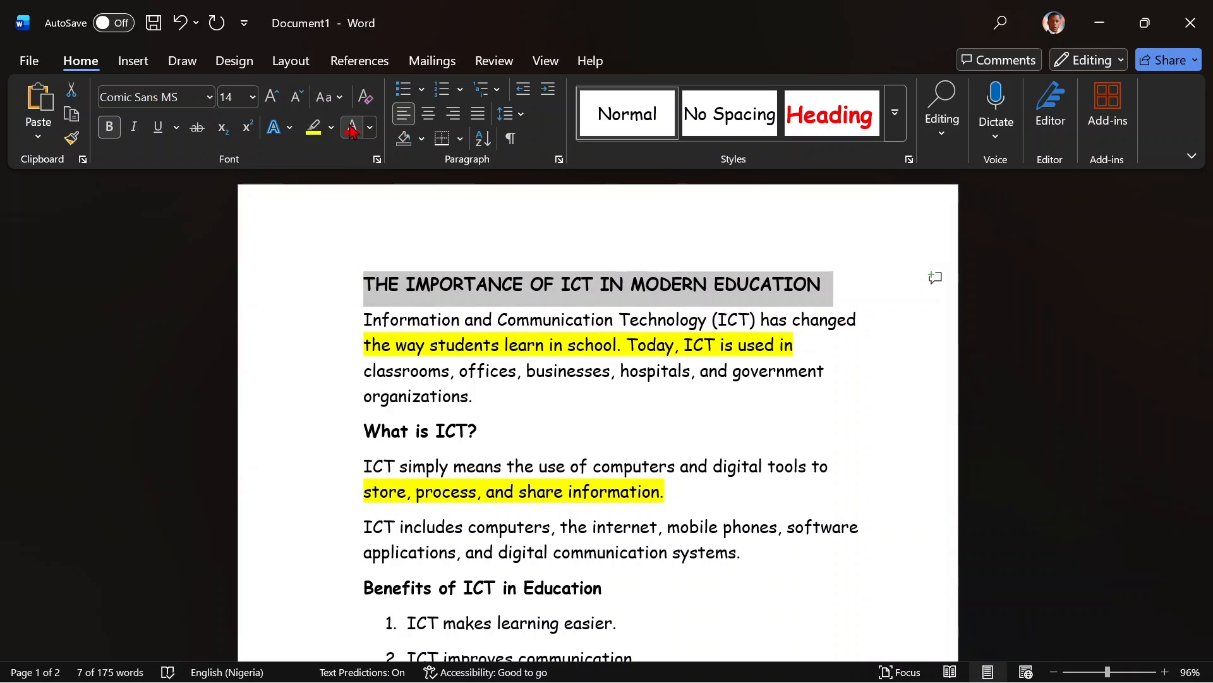
{"action": "left_click", "coordinate": [354, 129]}
{"action": "left_click", "coordinate": [365, 129]}
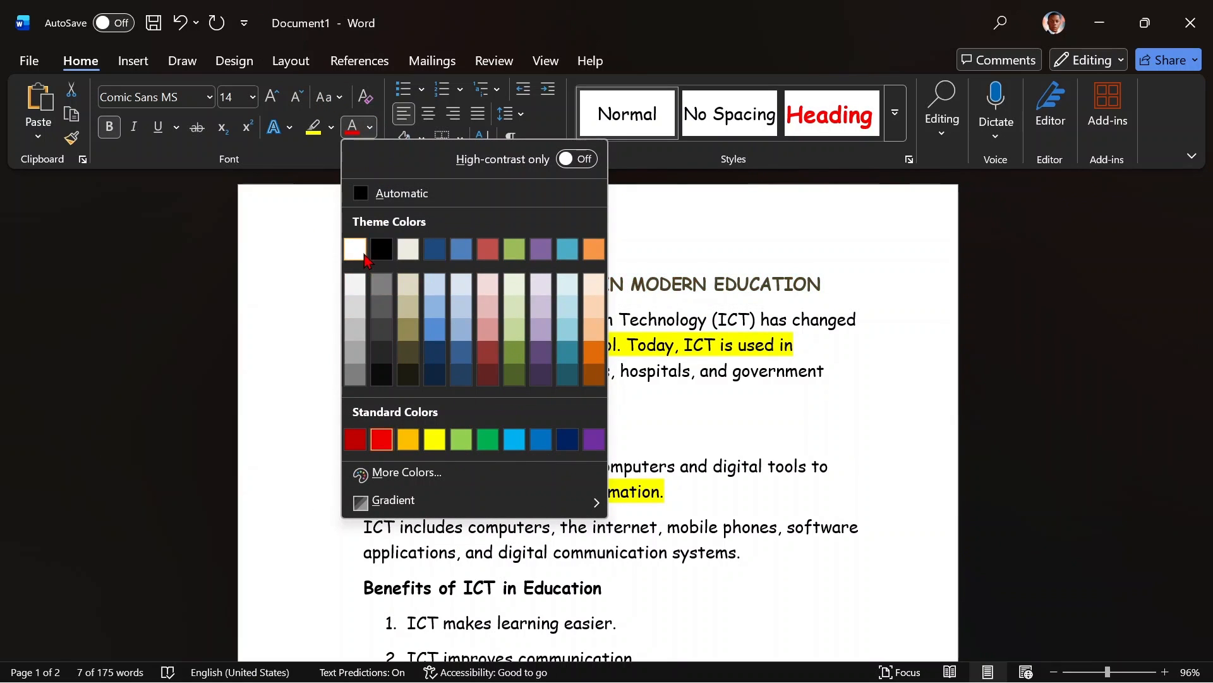
{"action": "left_click", "coordinate": [435, 438]}
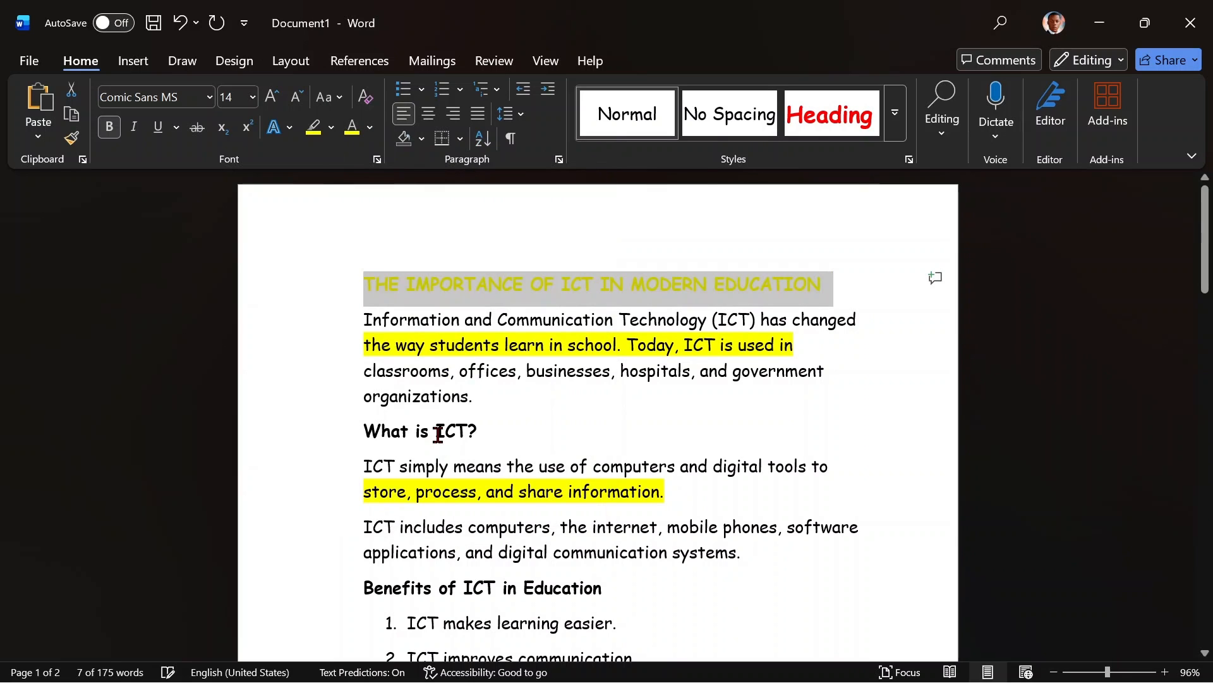
- Set the title's font color to the standard dark blue
{"action": "left_click", "coordinate": [370, 128]}
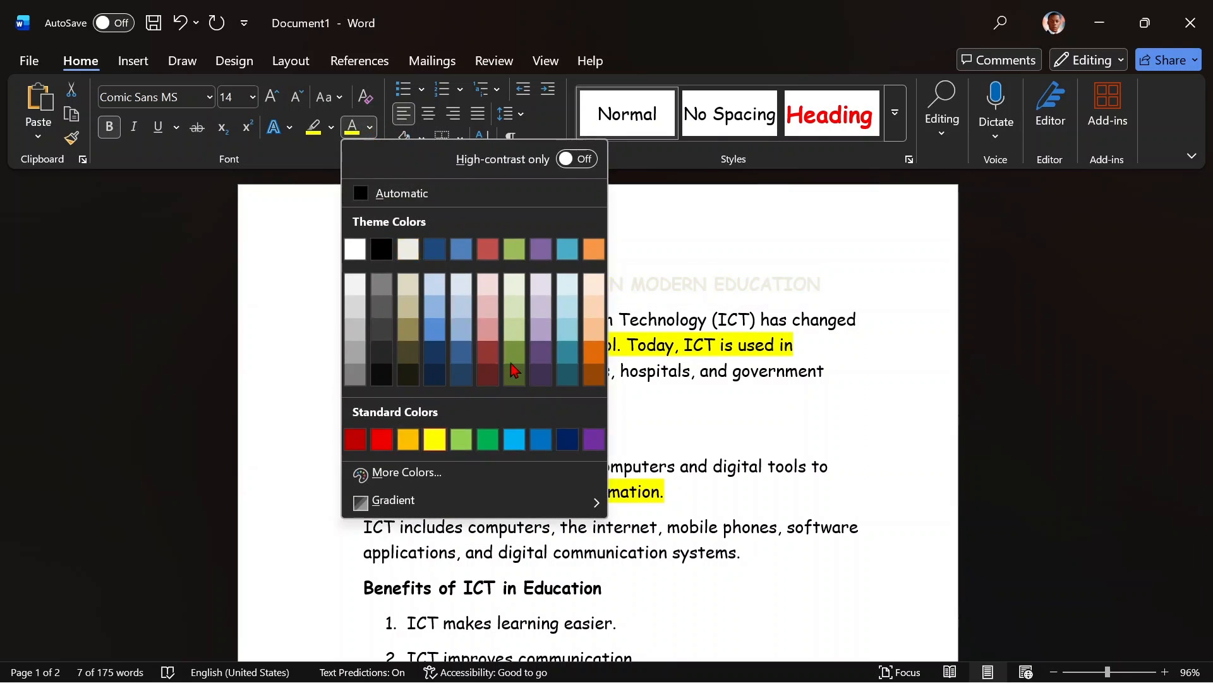
{"action": "left_click", "coordinate": [567, 439]}
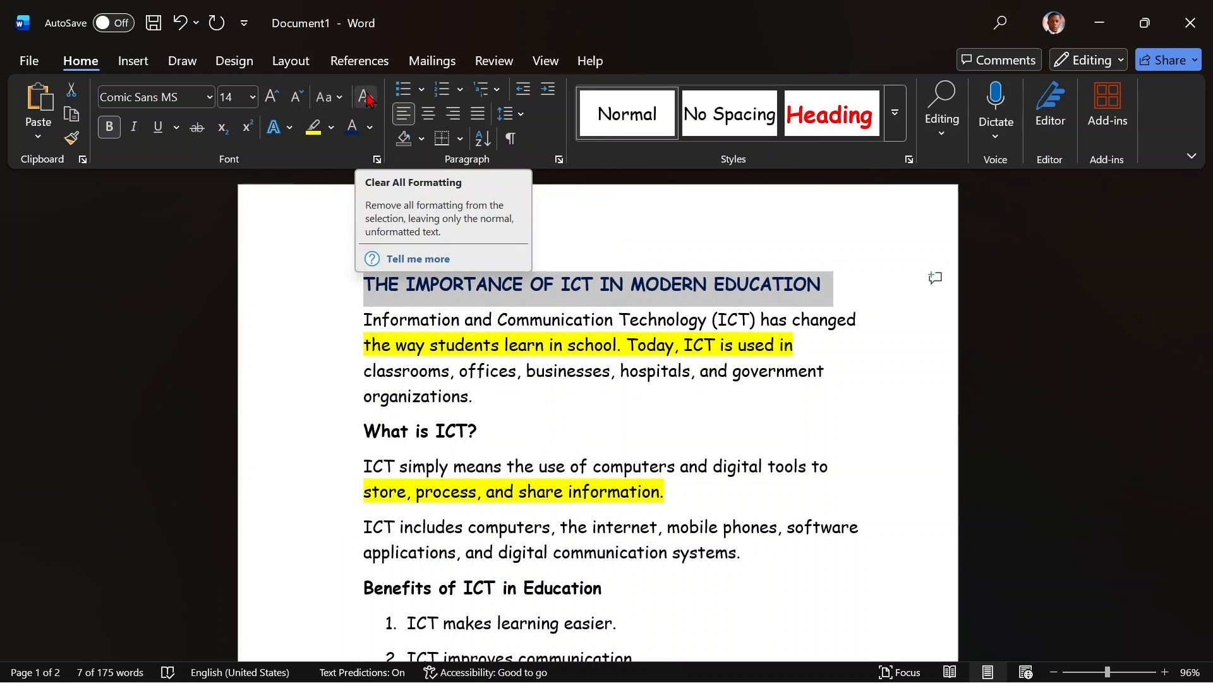
- Strip all formatting from the title and reapply bold to it
{"action": "left_click", "coordinate": [369, 99]}
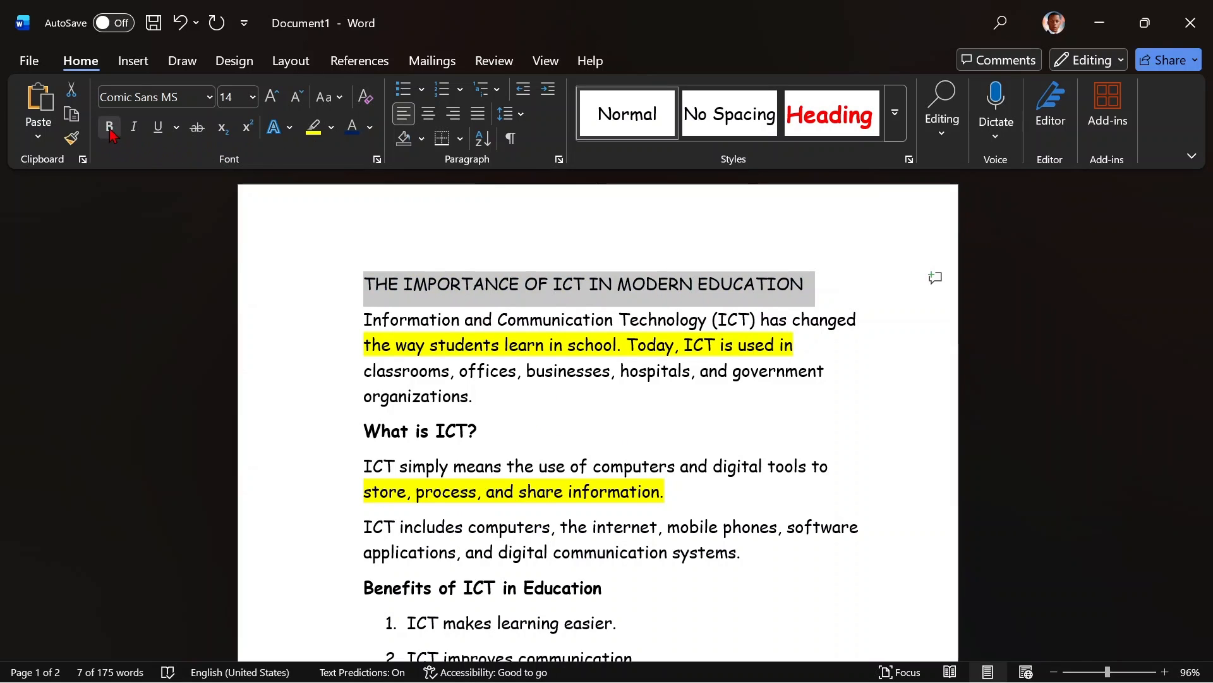
{"action": "left_click", "coordinate": [109, 130]}
{"action": "left_click", "coordinate": [362, 398]}
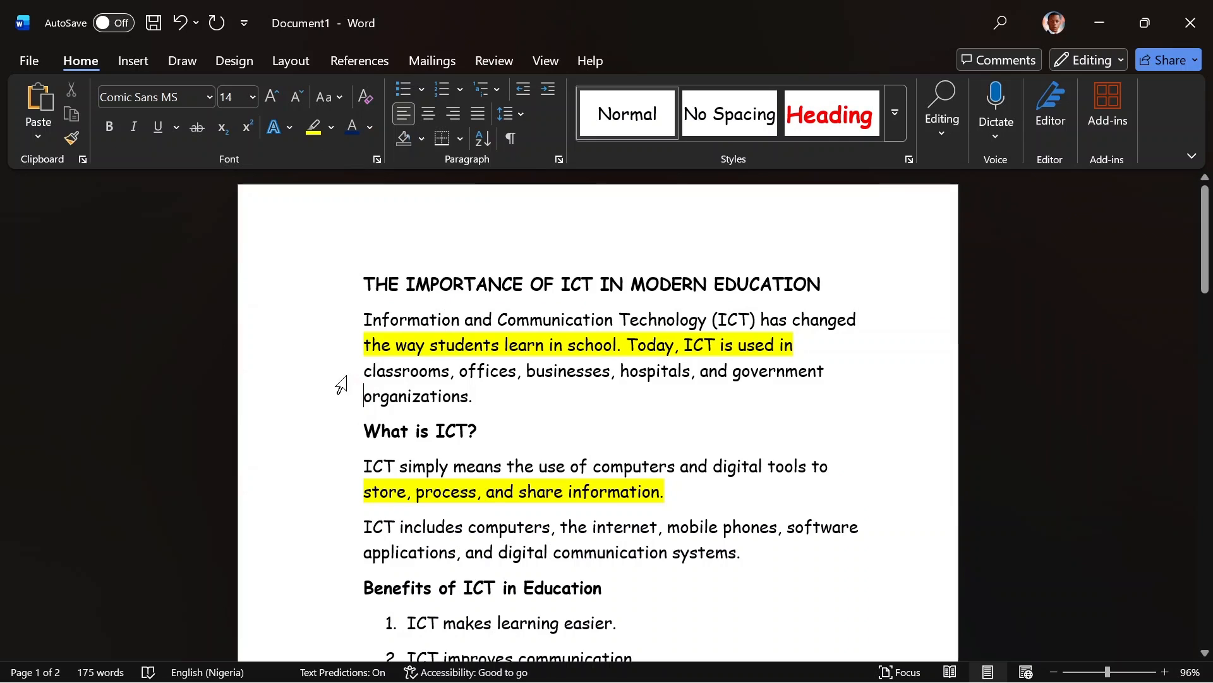
- Examine the Font dialog's font, style, size, color and effects options for the first paragraph's highlighted line
{"action": "left_click", "coordinate": [335, 348]}
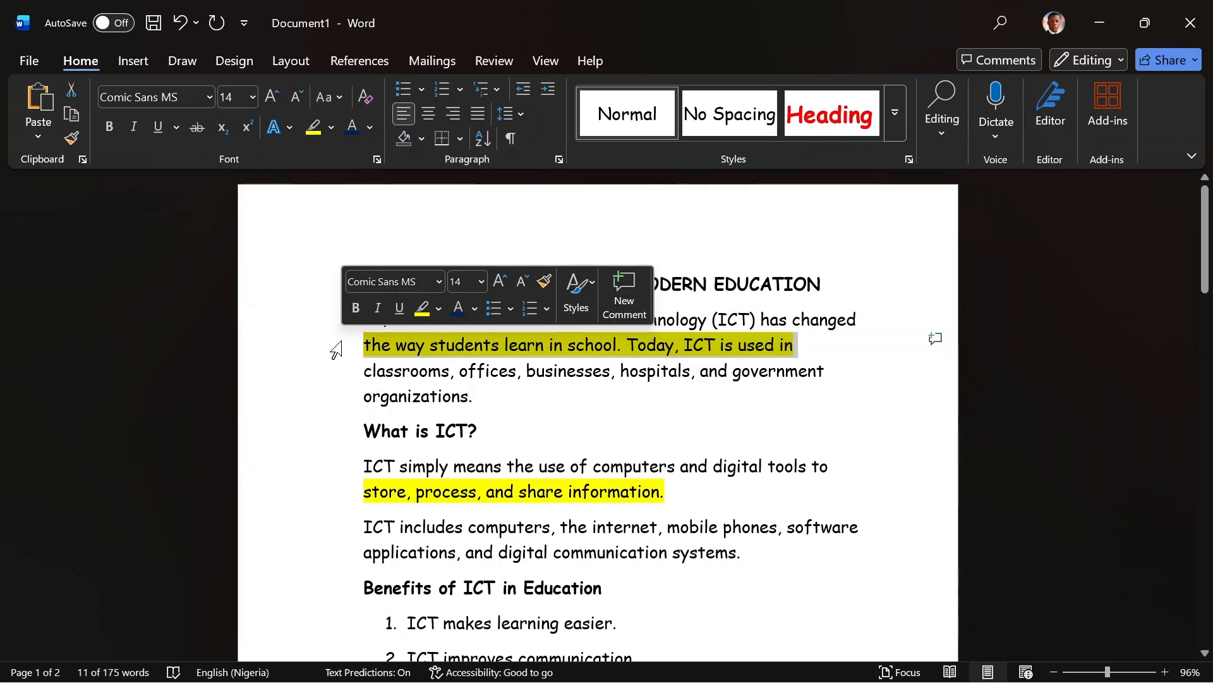
{"action": "left_click", "coordinate": [333, 500]}
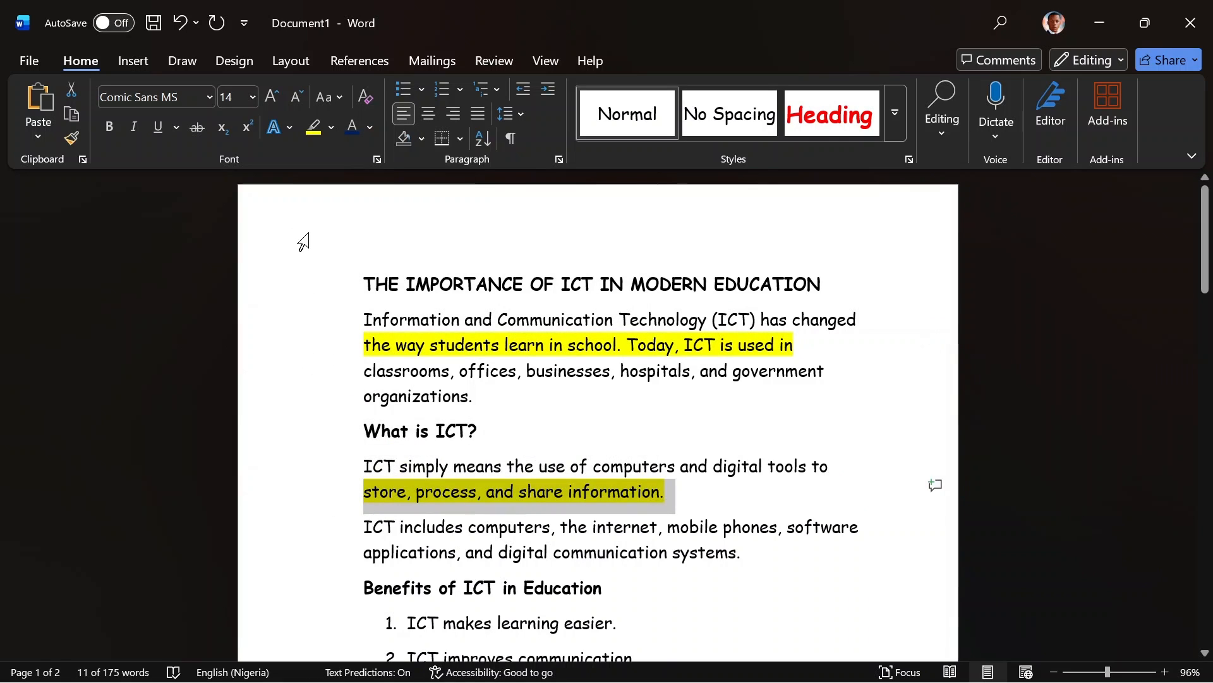
{"action": "left_click", "coordinate": [319, 352]}
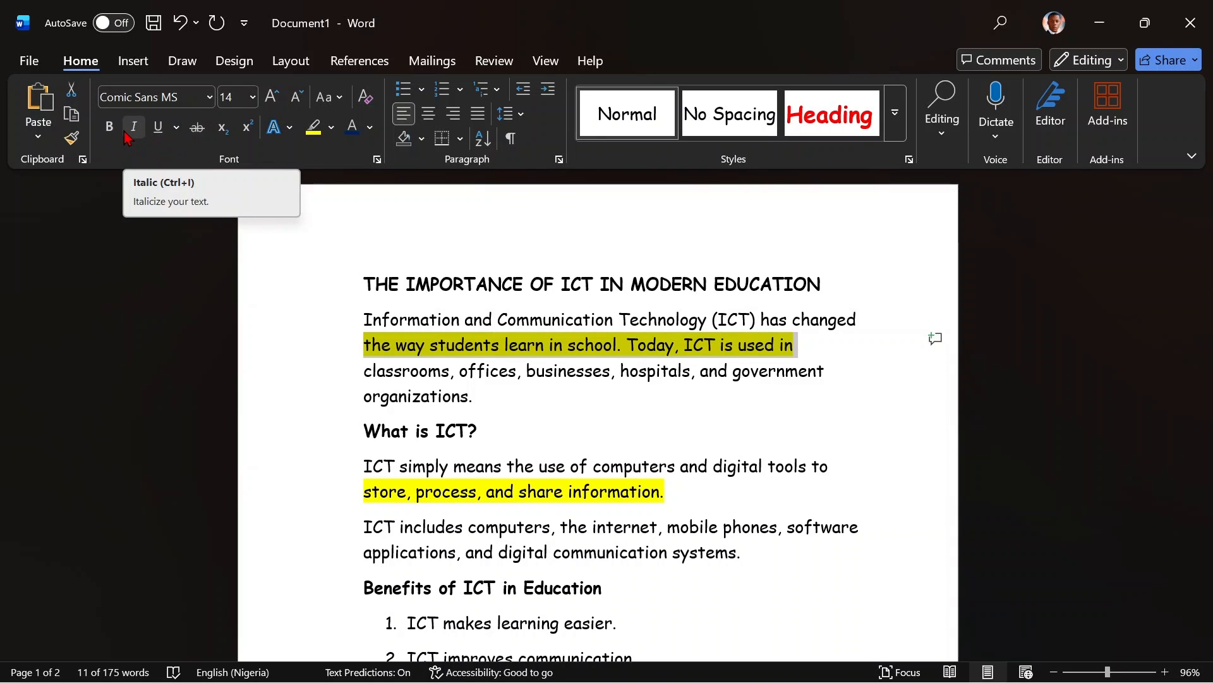
{"action": "left_click", "coordinate": [377, 160]}
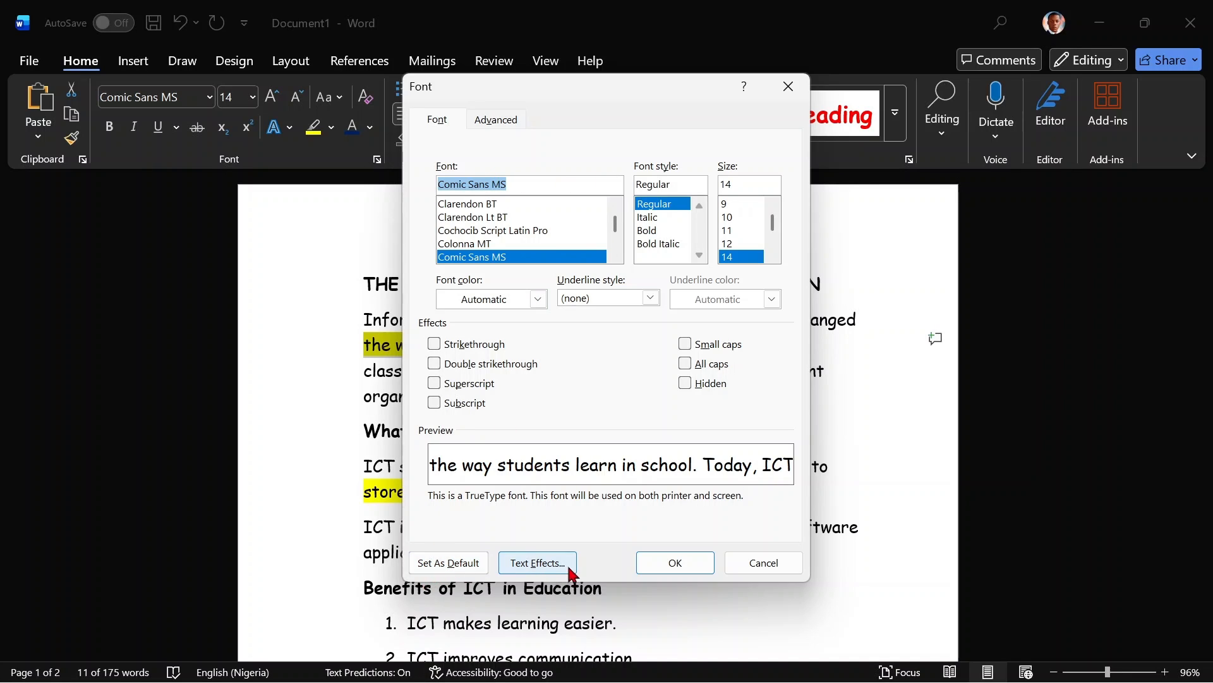
{"action": "left_click", "coordinate": [706, 572]}
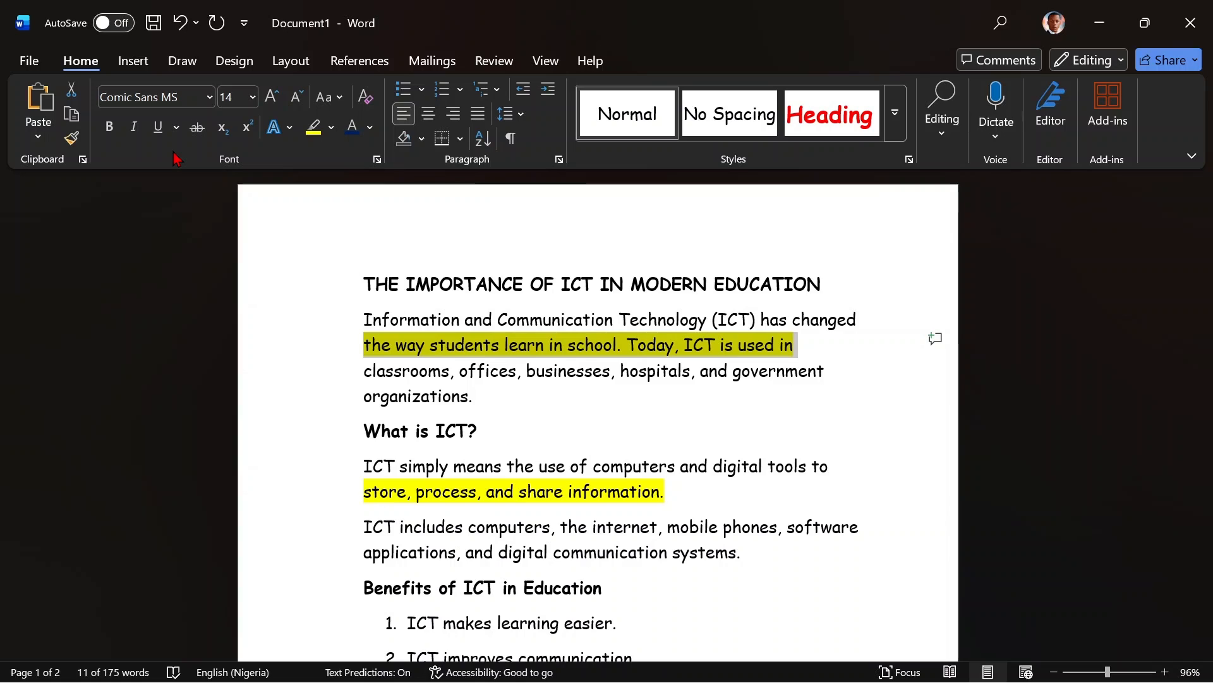
- Remove the numbering from the five items under "Benefits of ICT in Education" and number them again as 1., 2., 3
{"action": "left_click", "coordinate": [299, 433]}
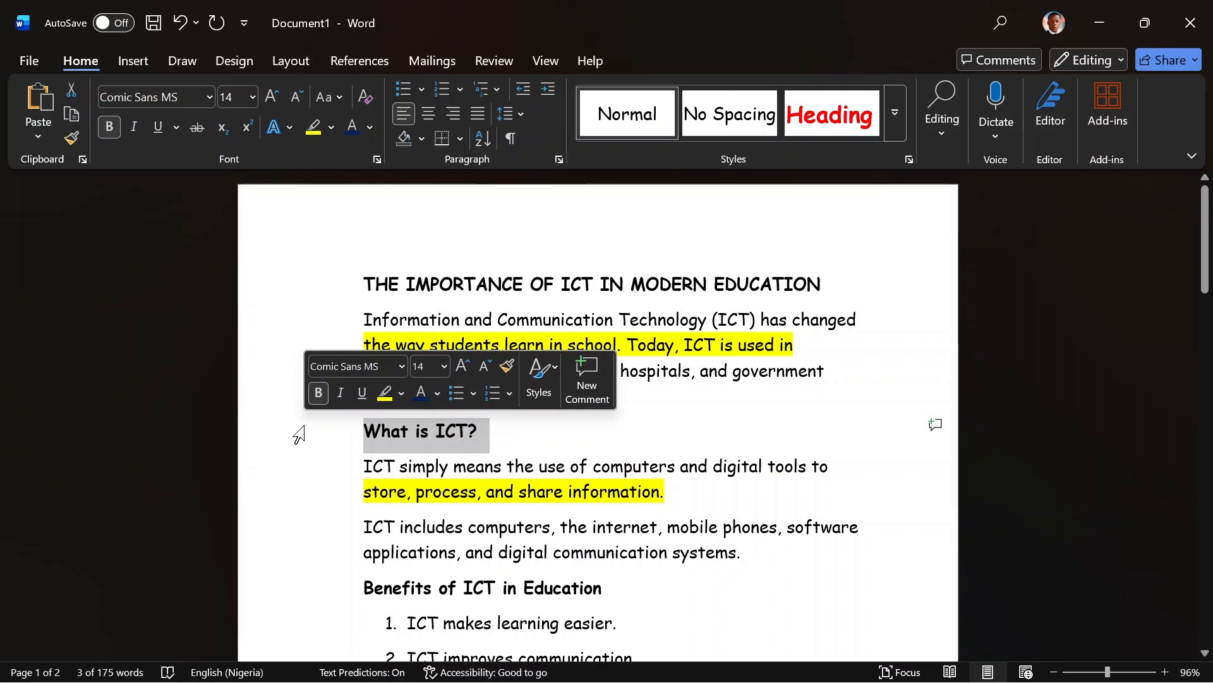
{"action": "scroll", "coordinate": [299, 434], "scroll_direction": "down", "scroll_amount": 3}
{"action": "scroll", "coordinate": [298, 434], "scroll_direction": "down", "scroll_amount": 1}
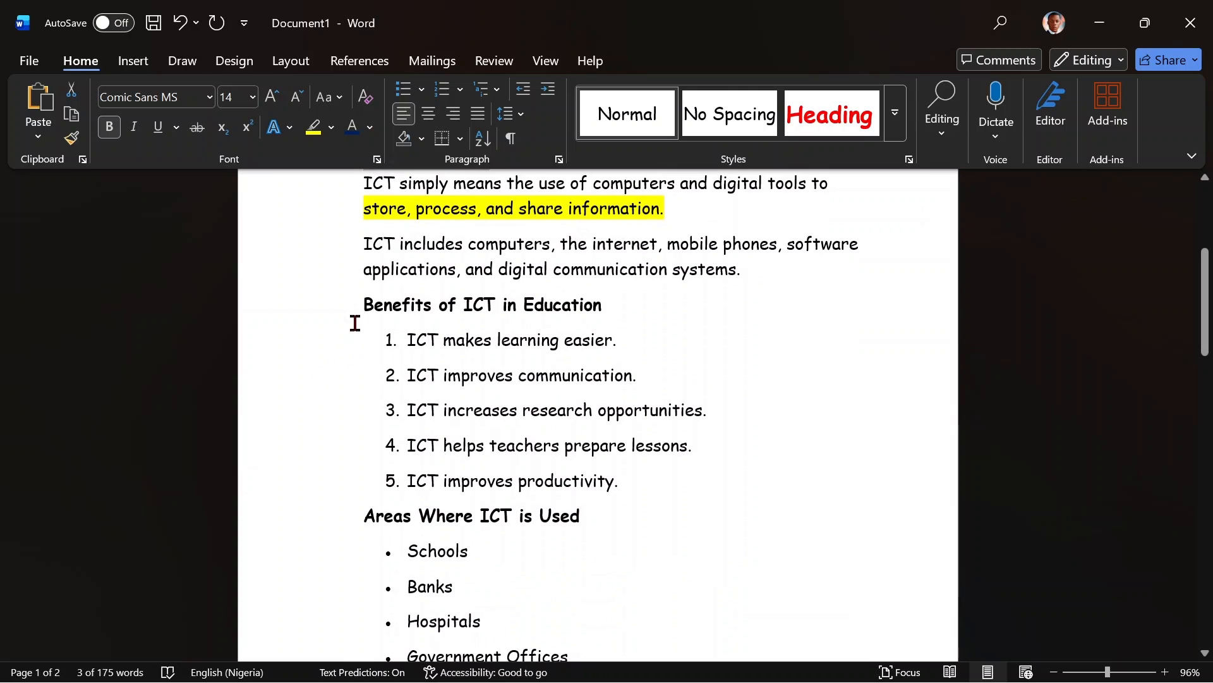
{"action": "scroll", "coordinate": [374, 489], "scroll_direction": "down", "scroll_amount": 4}
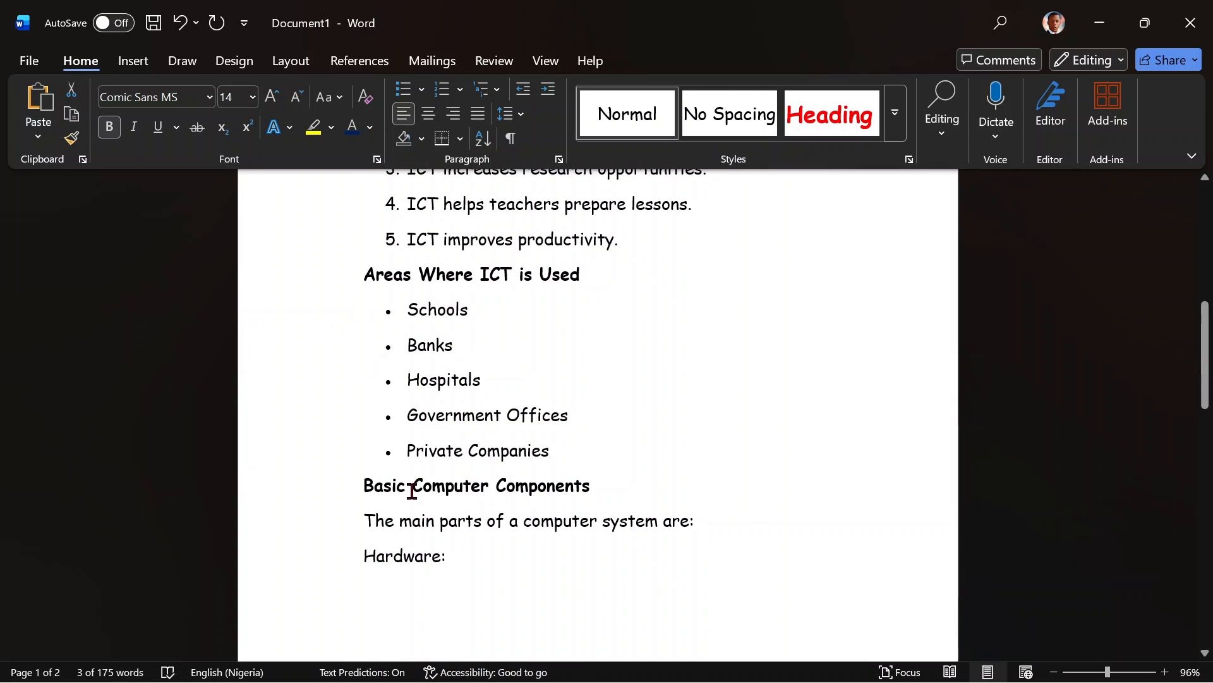
{"action": "scroll", "coordinate": [381, 497], "scroll_direction": "up", "scroll_amount": 3}
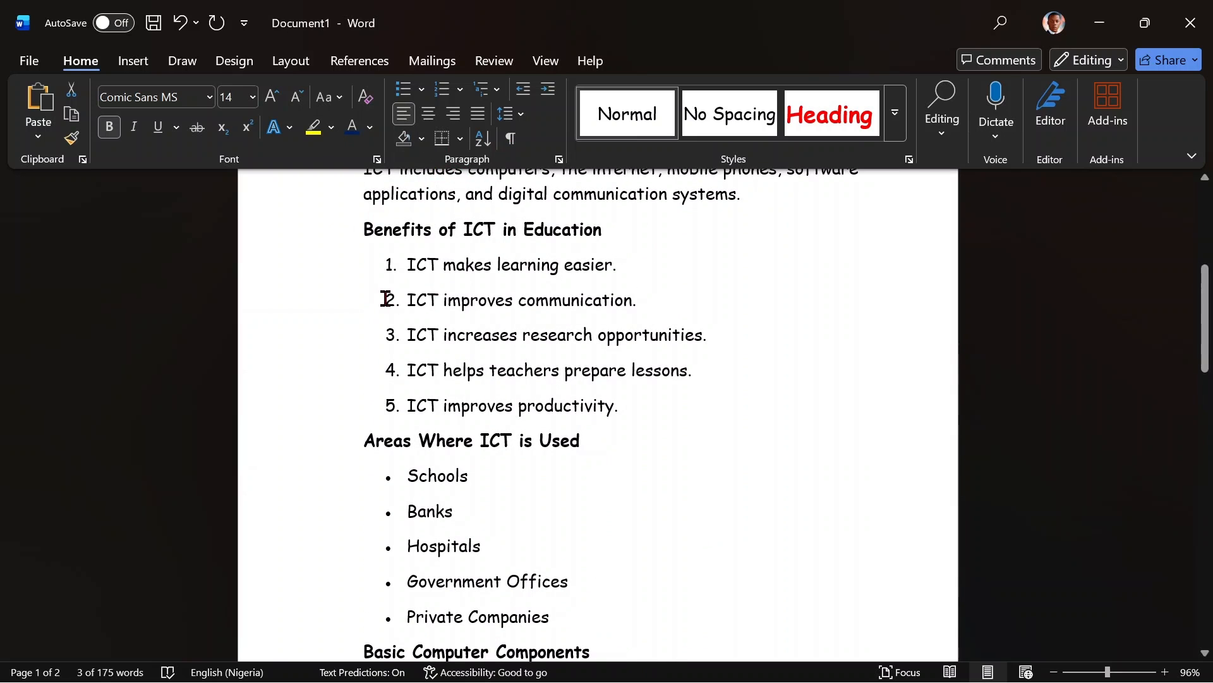
{"action": "left_click_drag", "start_coordinate": [315, 283], "coordinate": [273, 405]}
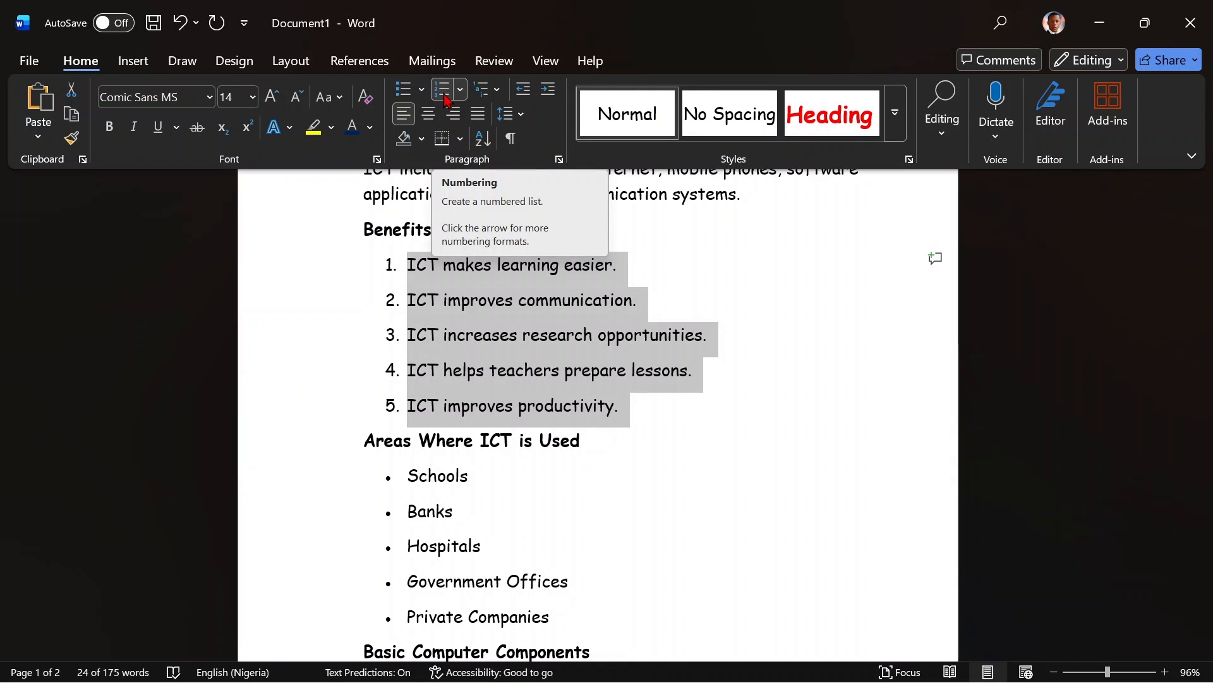
{"action": "left_click", "coordinate": [445, 100]}
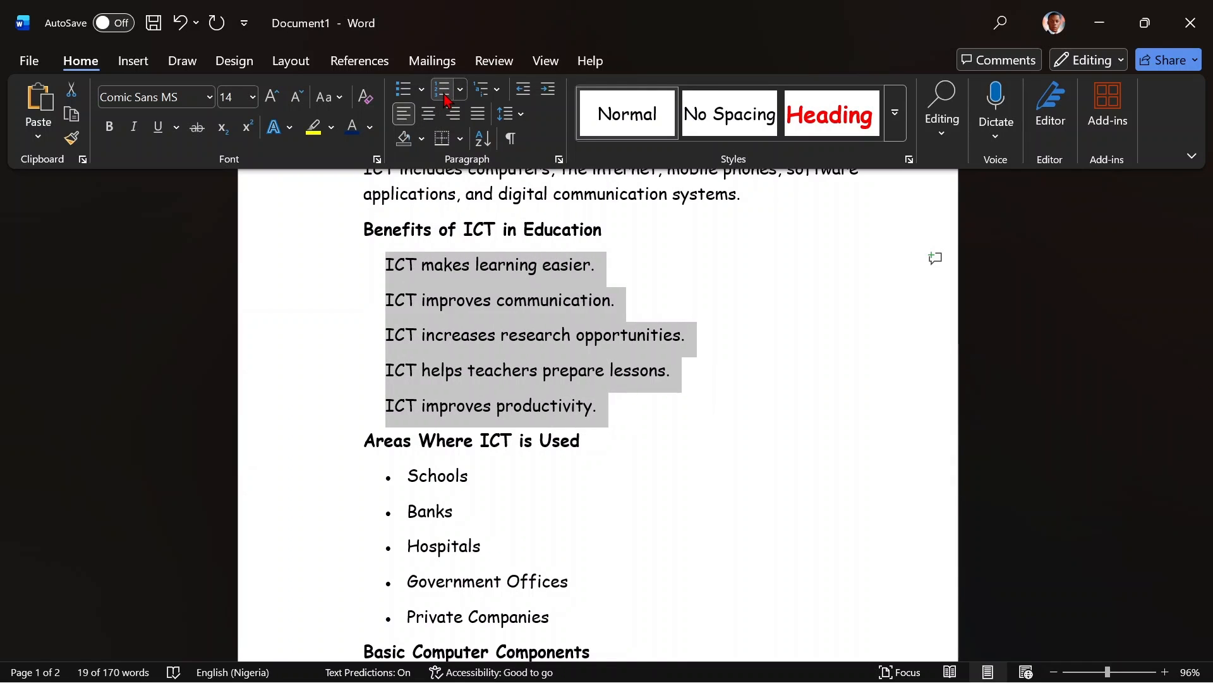
{"action": "left_click", "coordinate": [446, 99]}
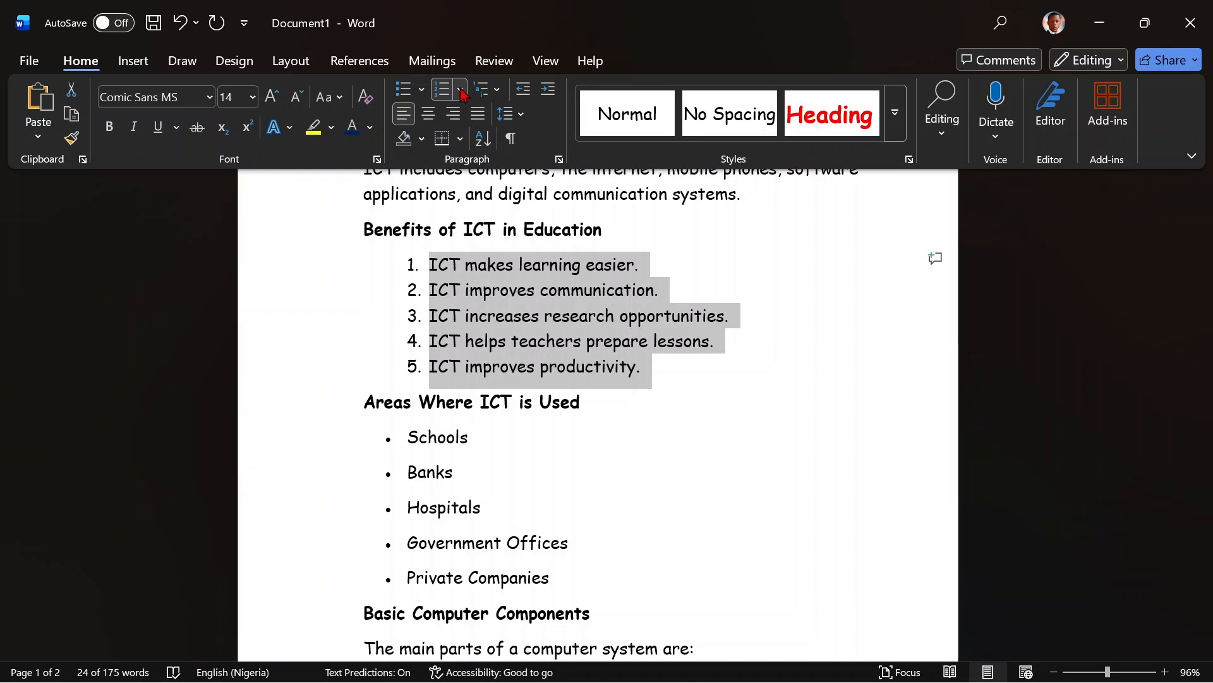
- Change the numbering of the "Benefits of ICT in Education" list to uppercase Roman numerals
{"action": "left_click", "coordinate": [462, 91]}
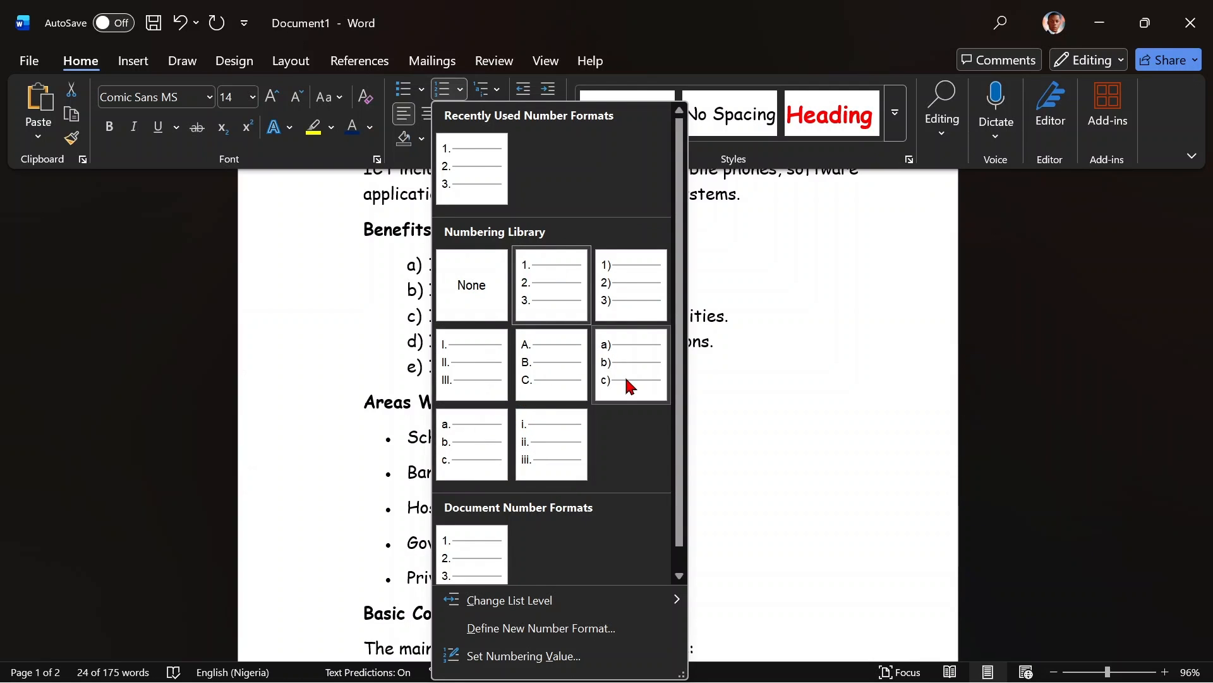
{"action": "left_click", "coordinate": [485, 376]}
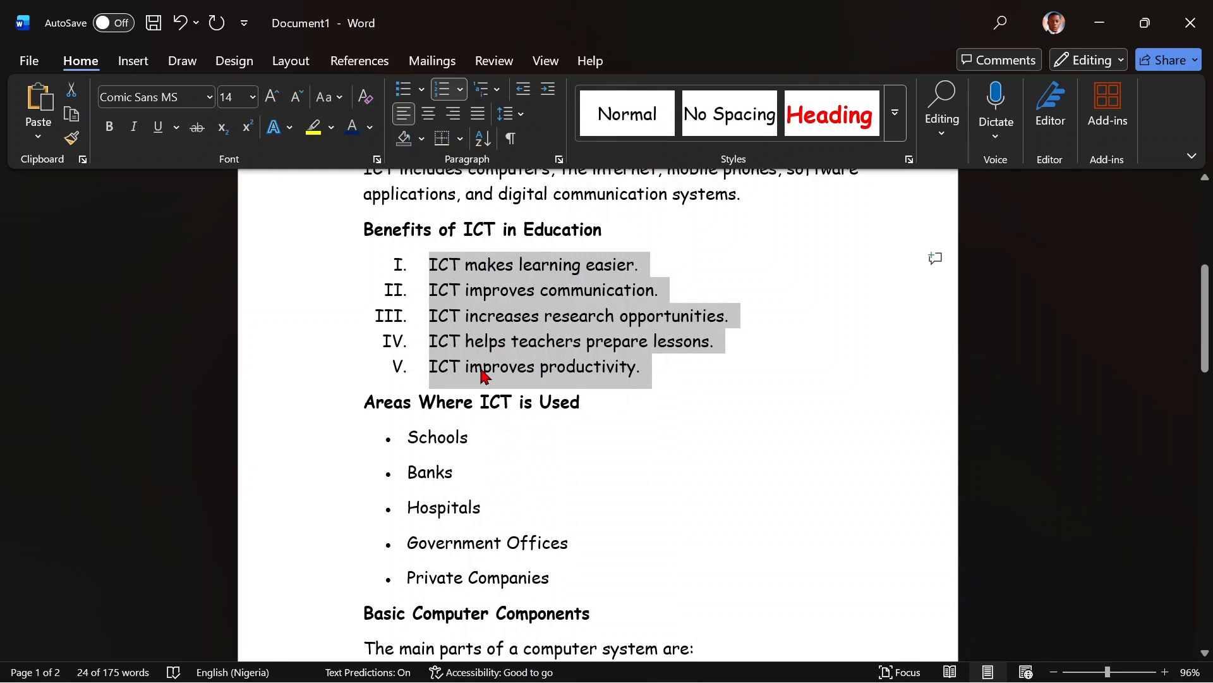
{"action": "left_click", "coordinate": [594, 486]}
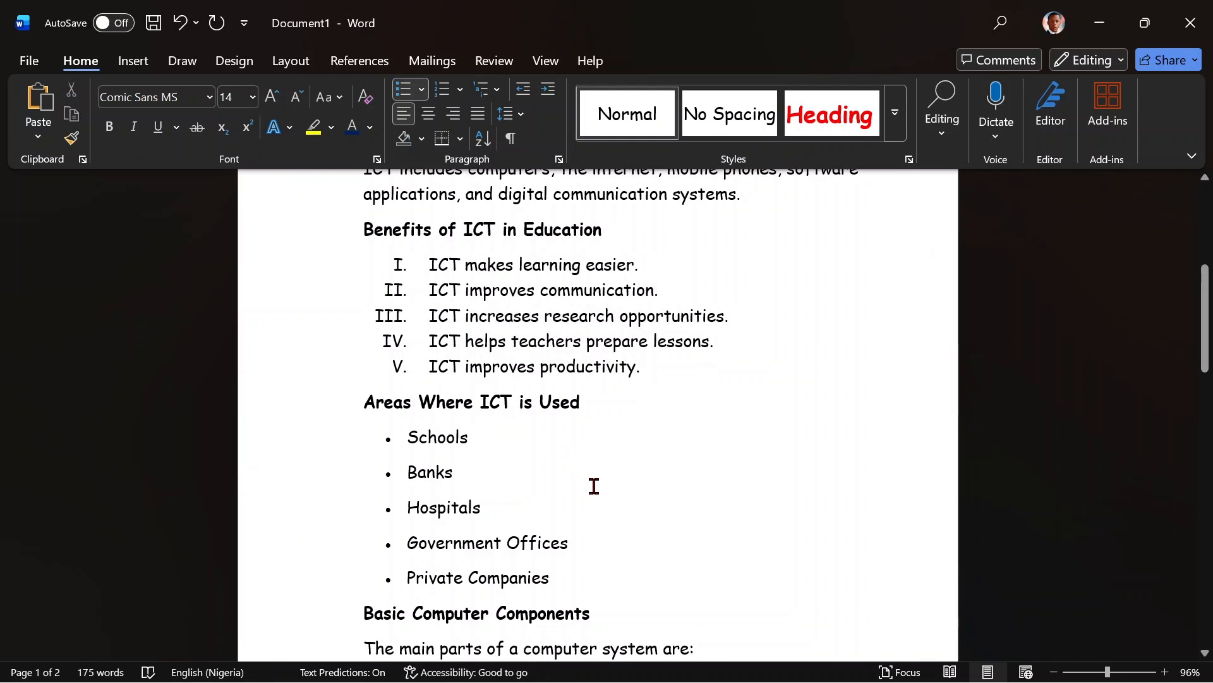
- Change the bullets of the "Areas Where ICT is Used" list to solid squares
{"action": "left_click_drag", "start_coordinate": [580, 576], "coordinate": [369, 450]}
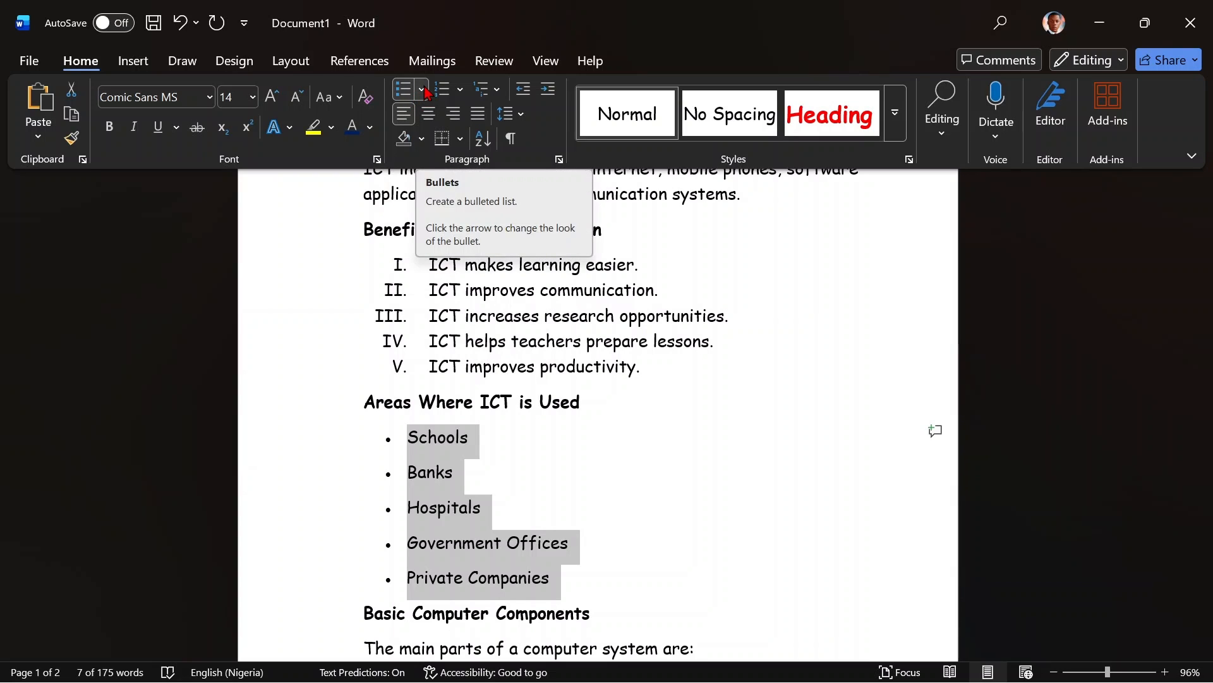
{"action": "left_click", "coordinate": [424, 89]}
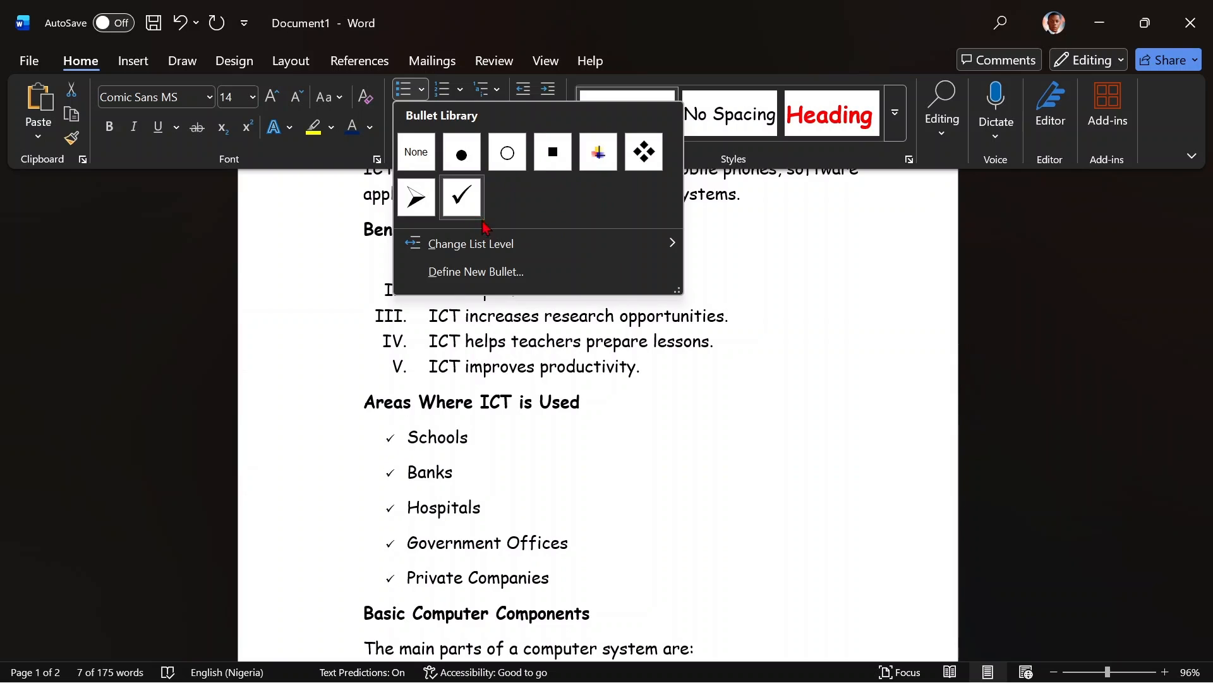
{"action": "left_click", "coordinate": [556, 154]}
- Right-align the first paragraph below the title
{"action": "scroll", "coordinate": [466, 436], "scroll_direction": "down", "scroll_amount": 4}
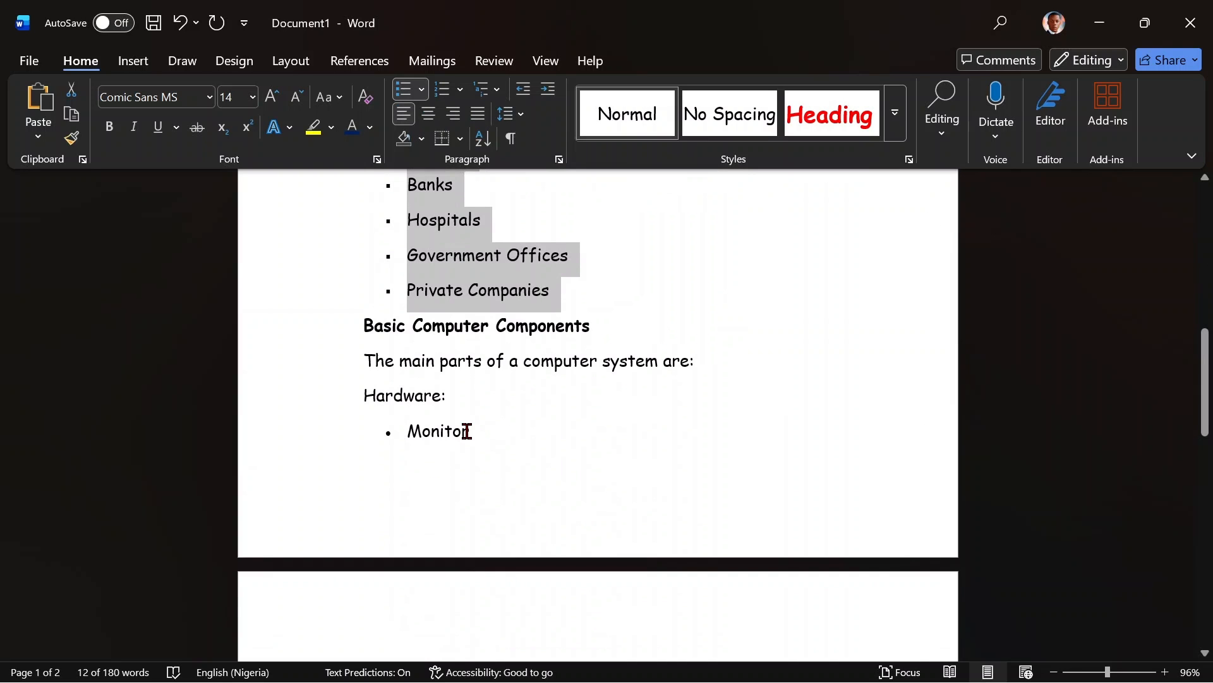
{"action": "scroll", "coordinate": [566, 371], "scroll_direction": "up", "scroll_amount": 10}
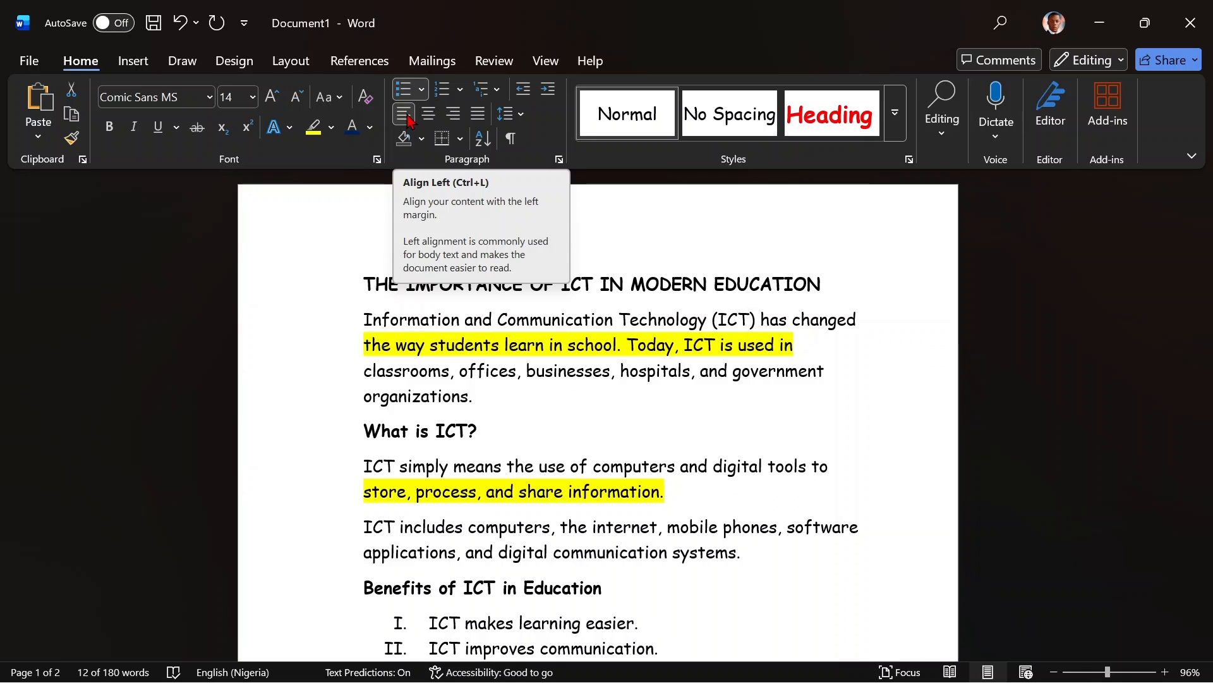
{"action": "left_click", "coordinate": [488, 400]}
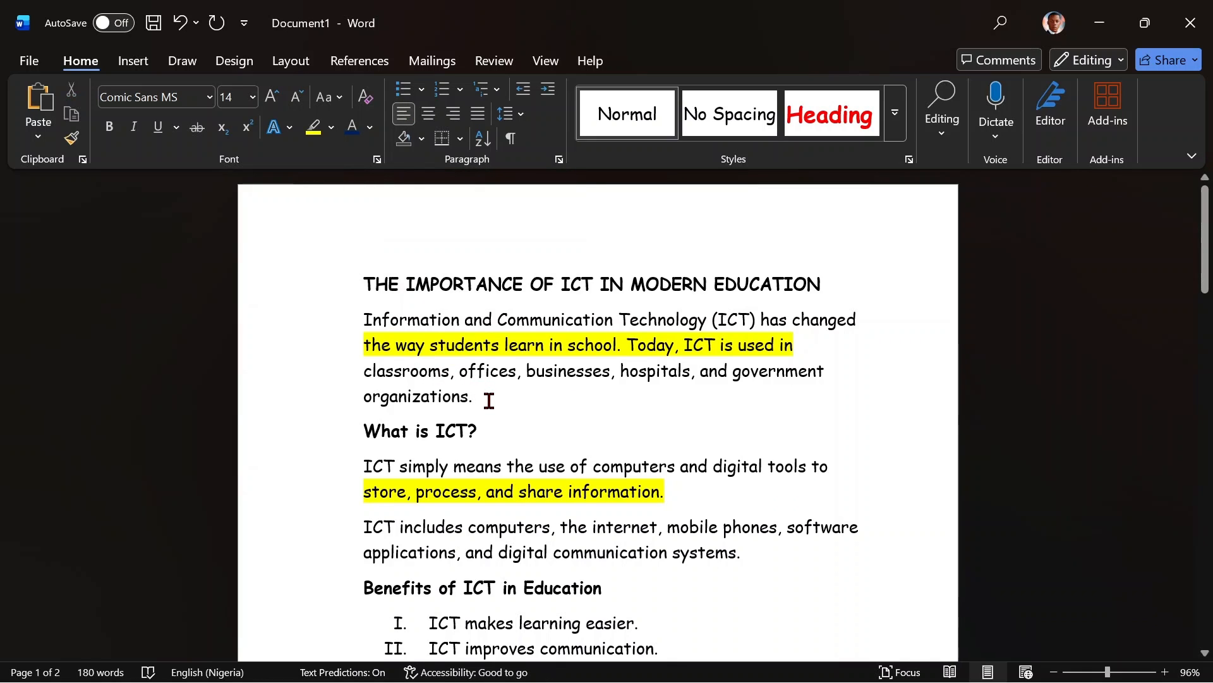
{"action": "key", "text": "ctrl+a"}
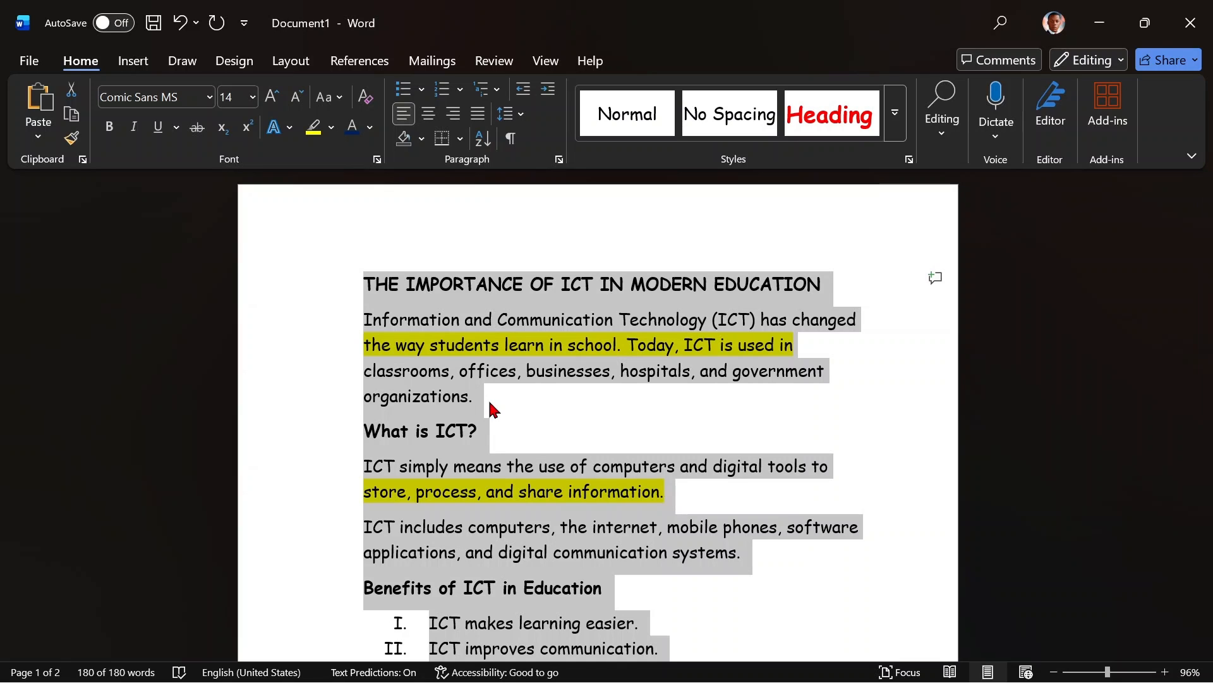
{"action": "left_click_drag", "start_coordinate": [488, 400], "coordinate": [360, 320]}
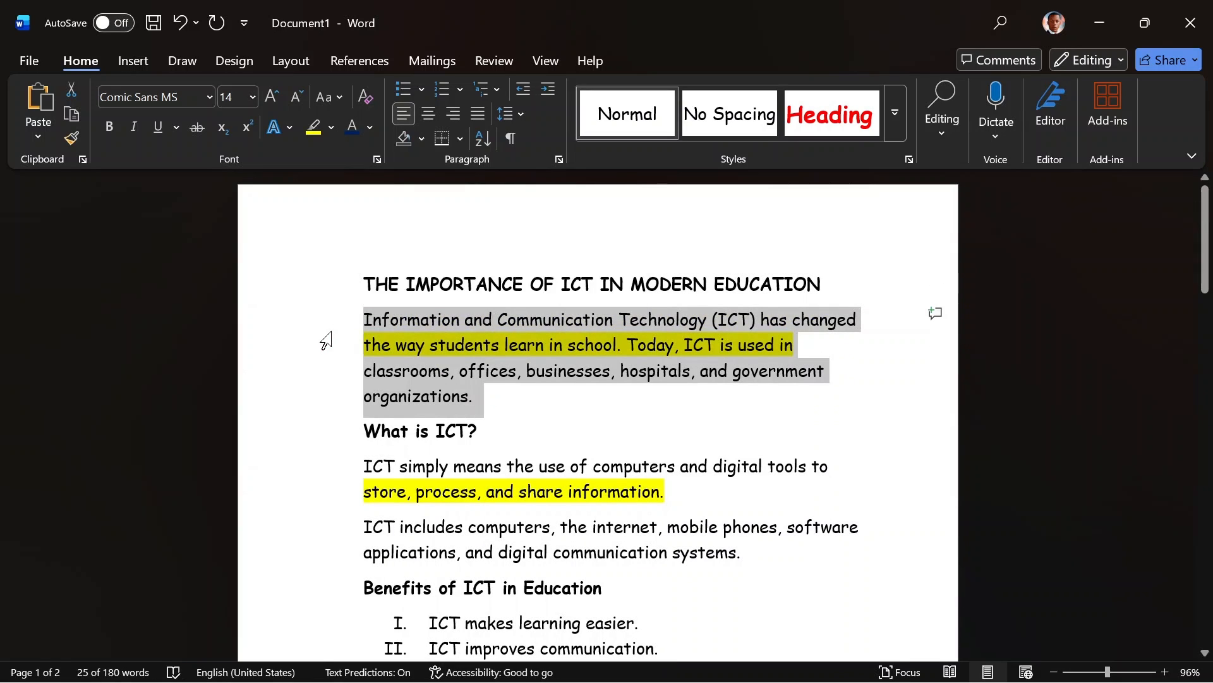
{"action": "key", "text": "ctrl+r"}
- Center the first paragraph, switch it back to right alignment, and return it to left alignment
{"action": "left_click", "coordinate": [329, 334]}
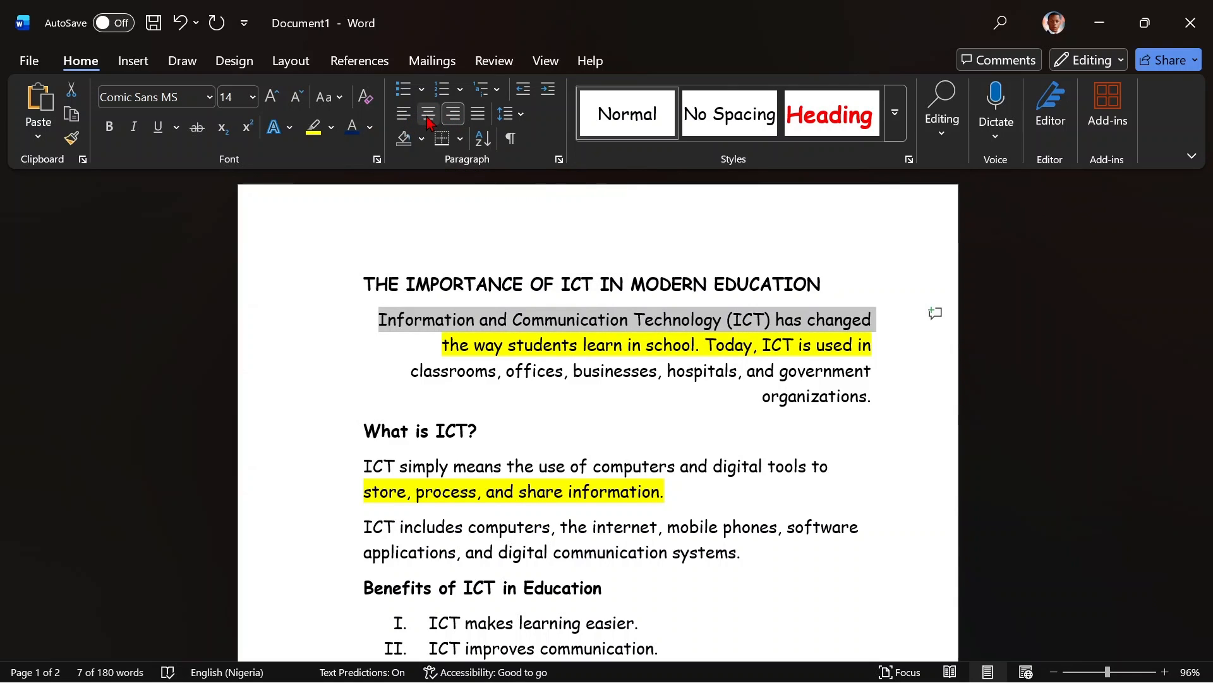
{"action": "left_click", "coordinate": [428, 120]}
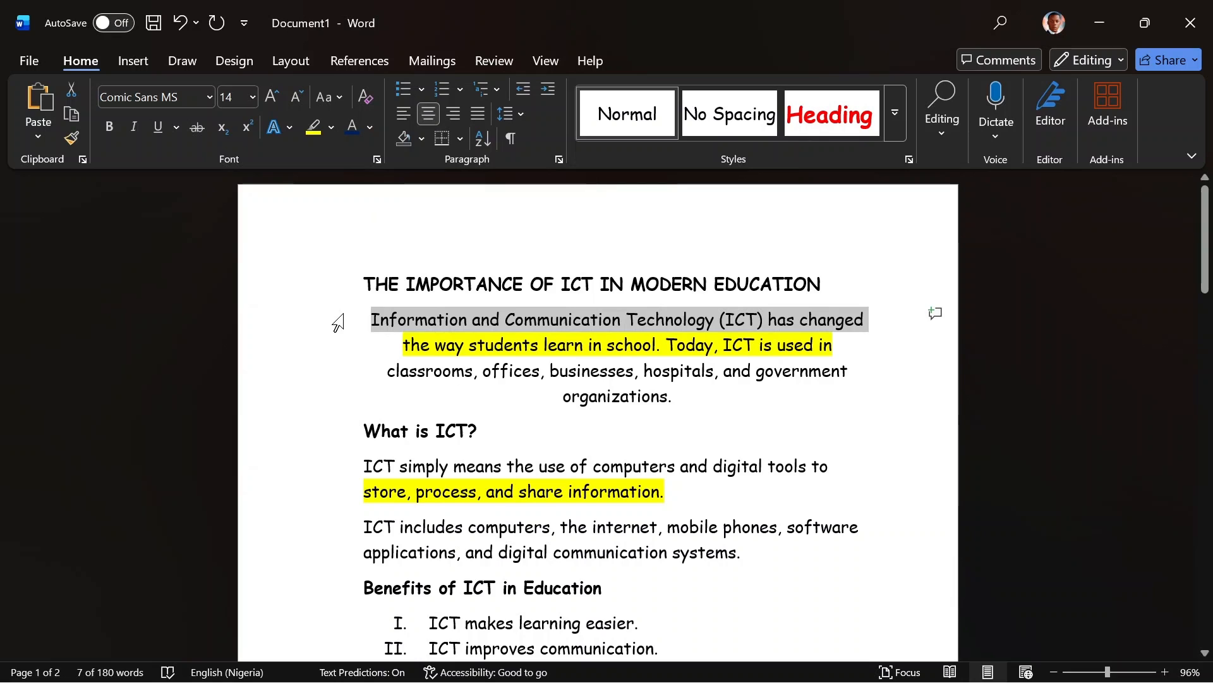
{"action": "key", "text": "ctrl+r"}
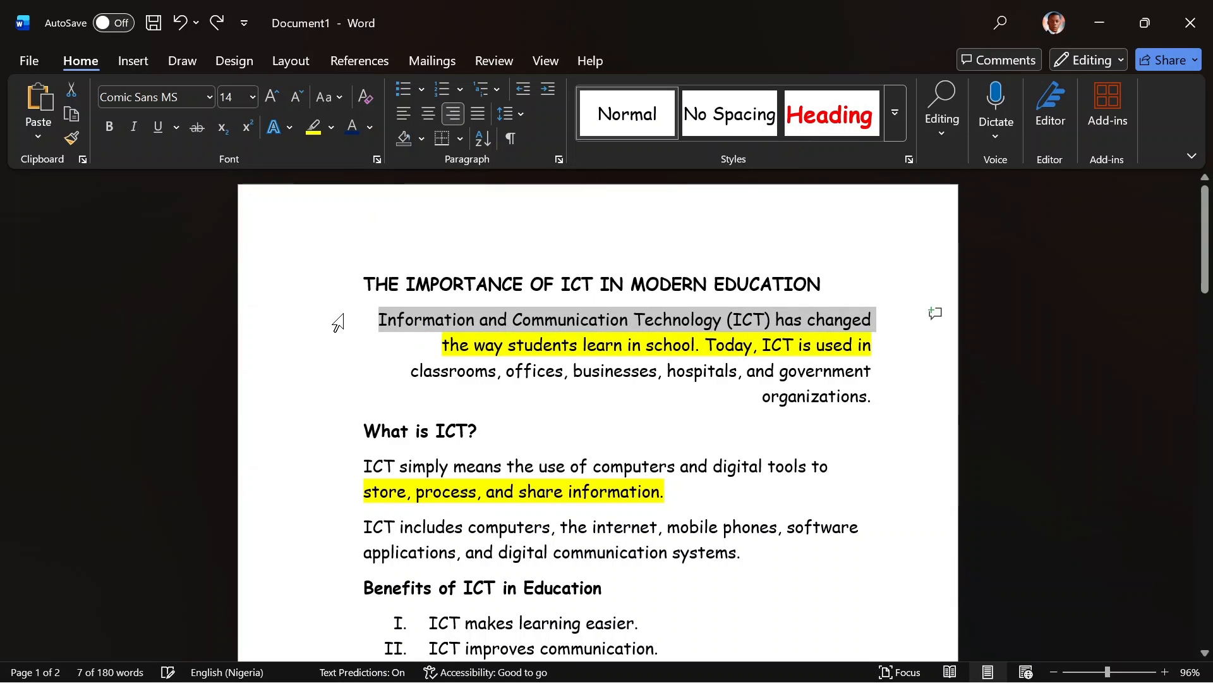
{"action": "double_click", "coordinate": [338, 323]}
{"action": "key", "text": "ctrl+l"}
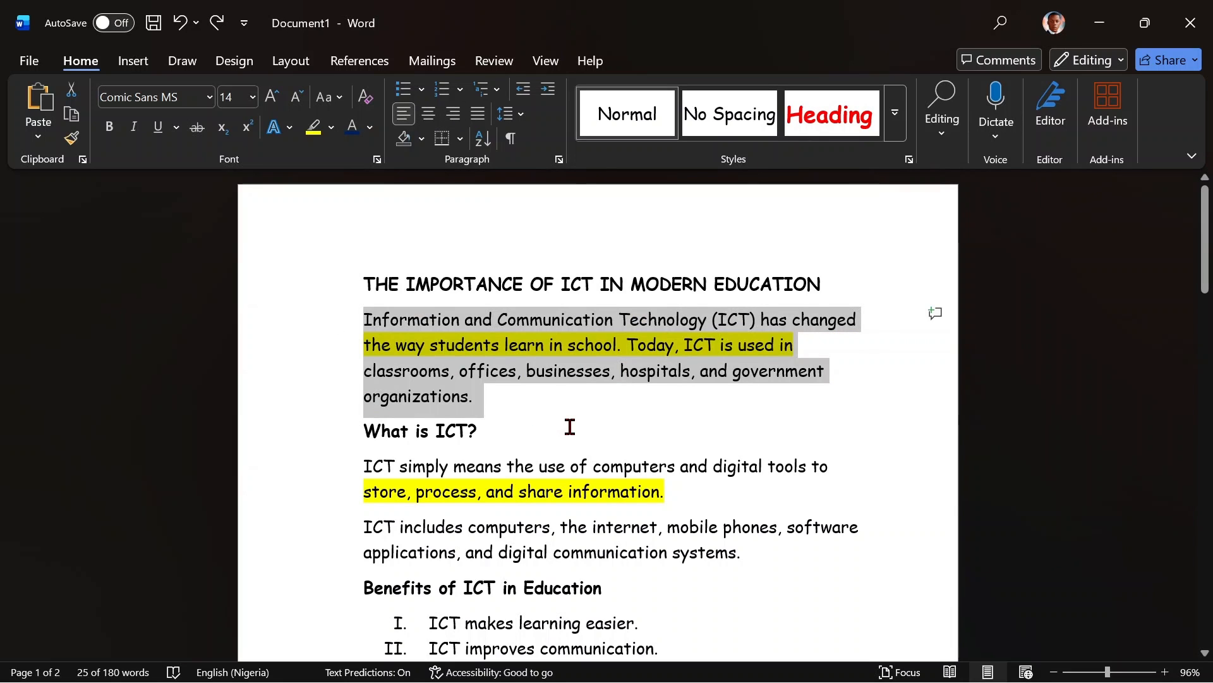
{"action": "left_click", "coordinate": [570, 427]}
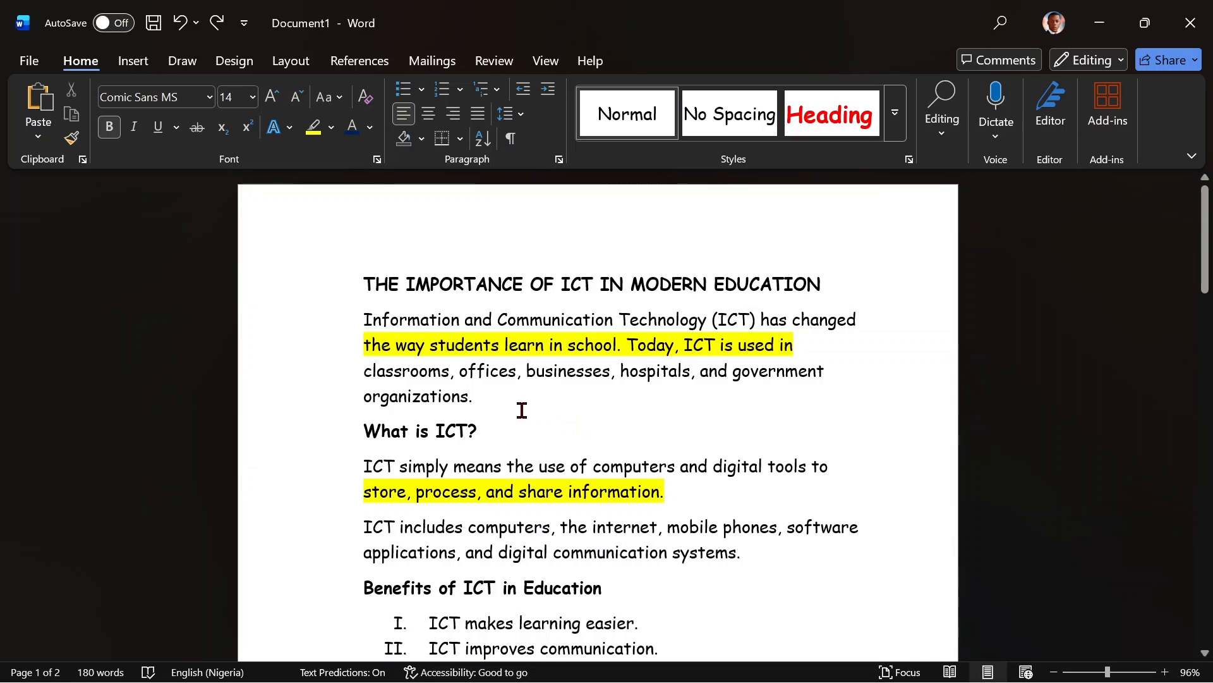
- Justify the first paragraph and undo the justification
{"action": "left_click_drag", "start_coordinate": [505, 396], "coordinate": [339, 330]}
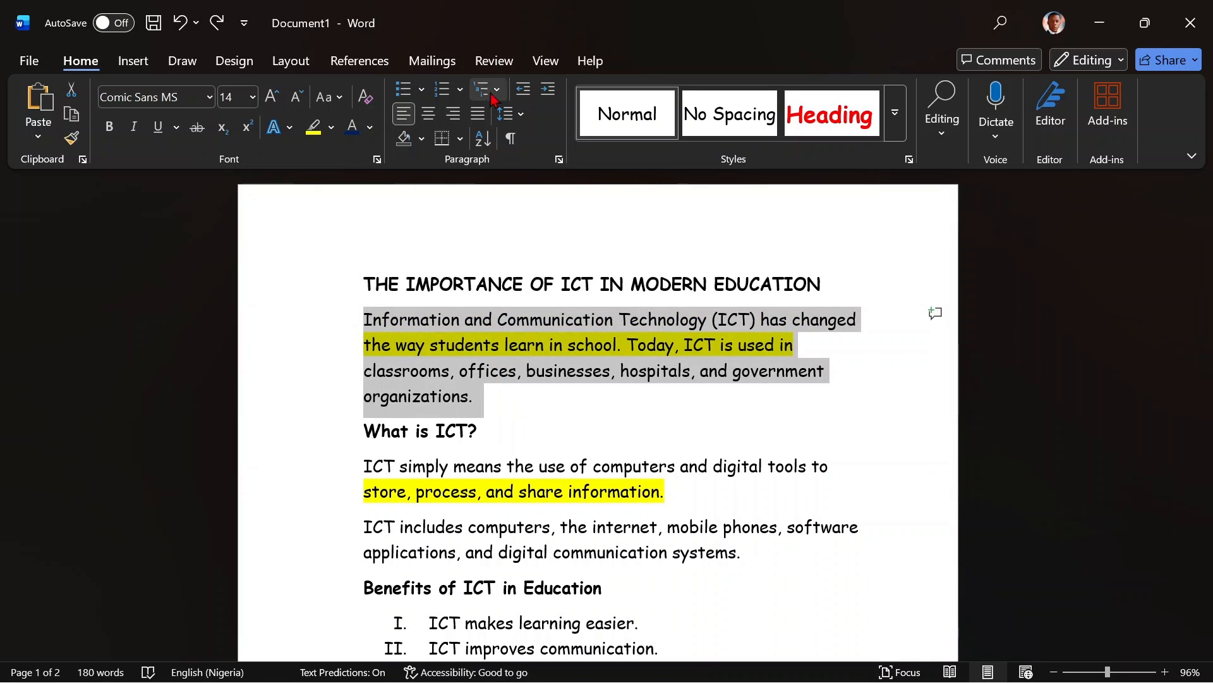
{"action": "left_click", "coordinate": [491, 139]}
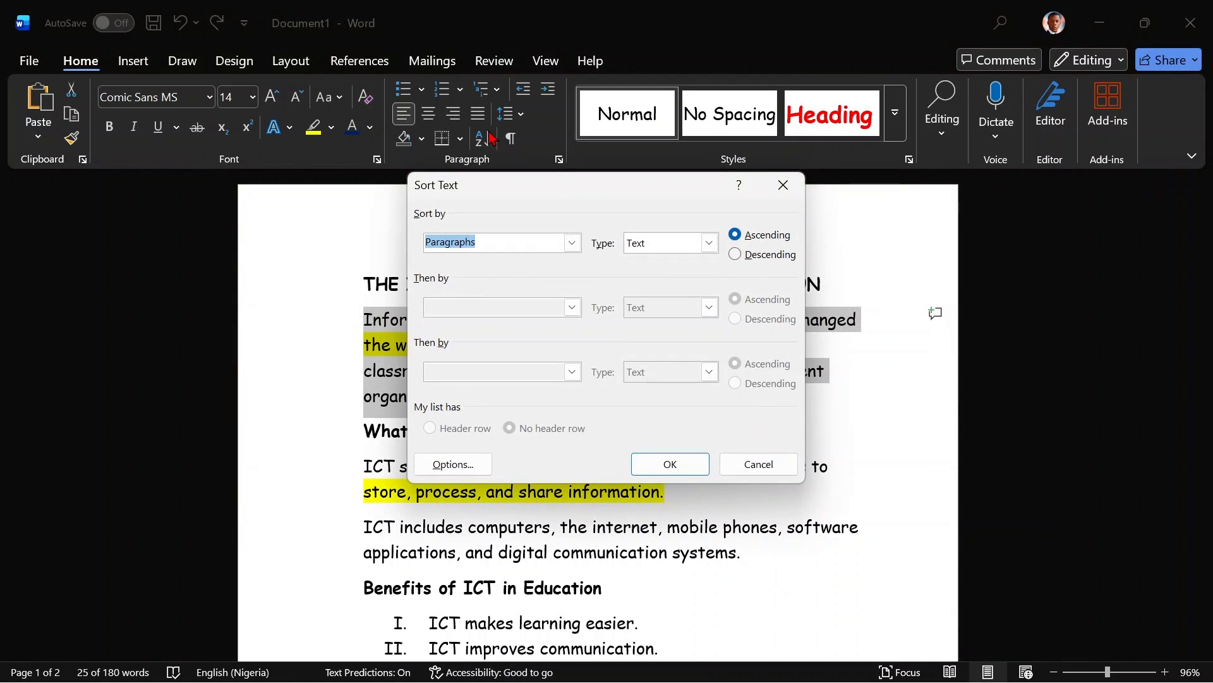
{"action": "left_click", "coordinate": [783, 185]}
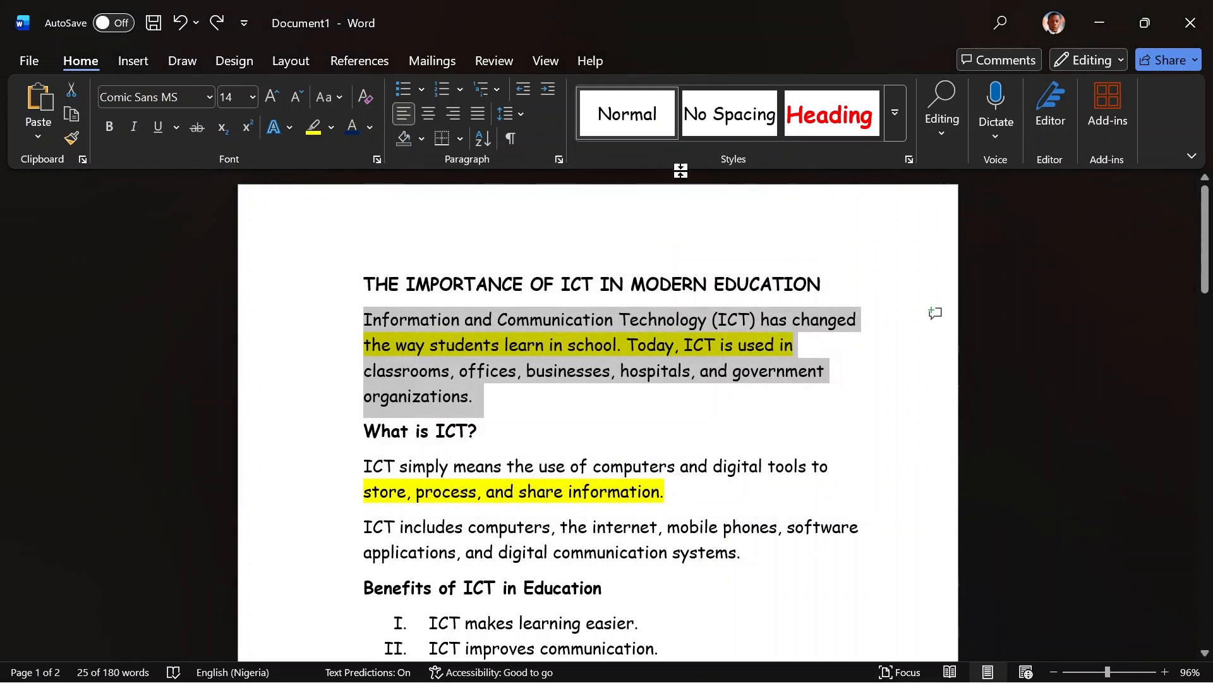
{"action": "left_click", "coordinate": [479, 114]}
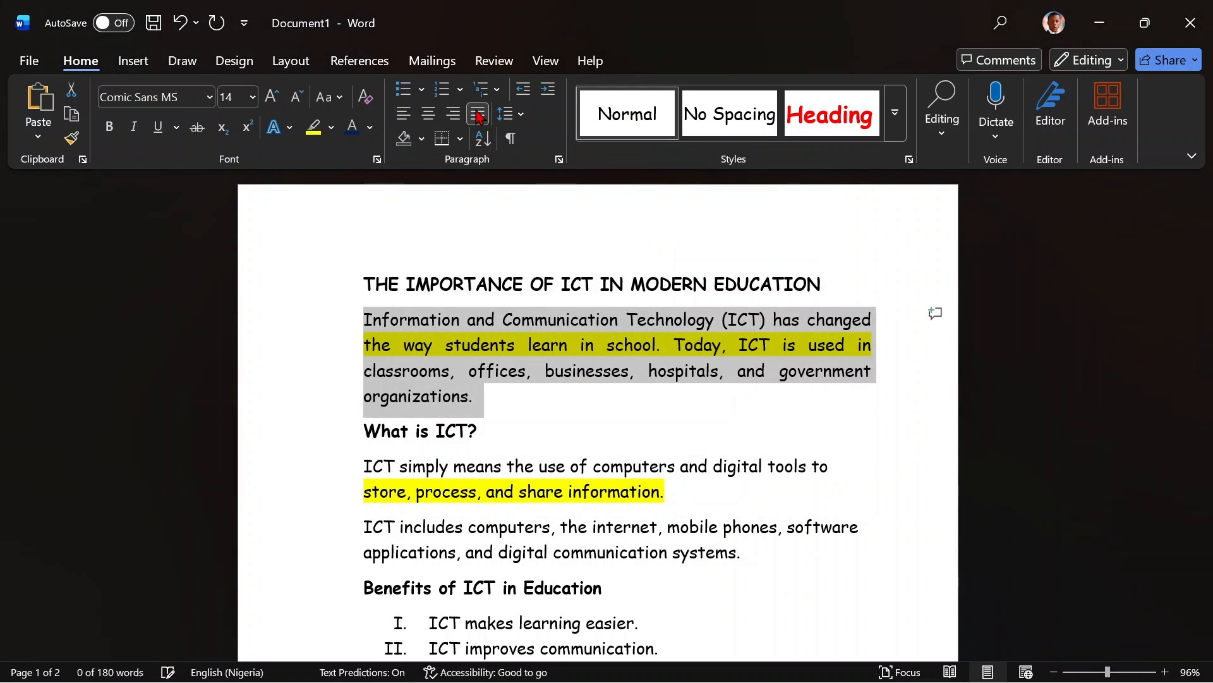
{"action": "left_click", "coordinate": [568, 417]}
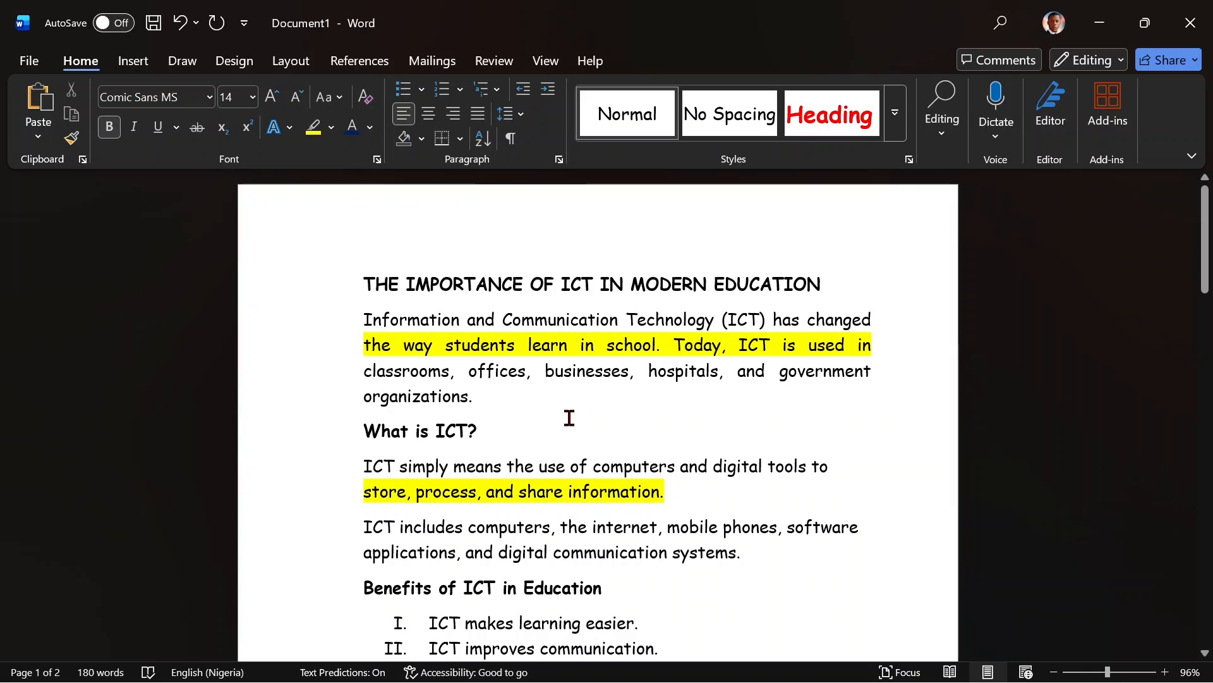
{"action": "key", "text": "ctrl+z"}
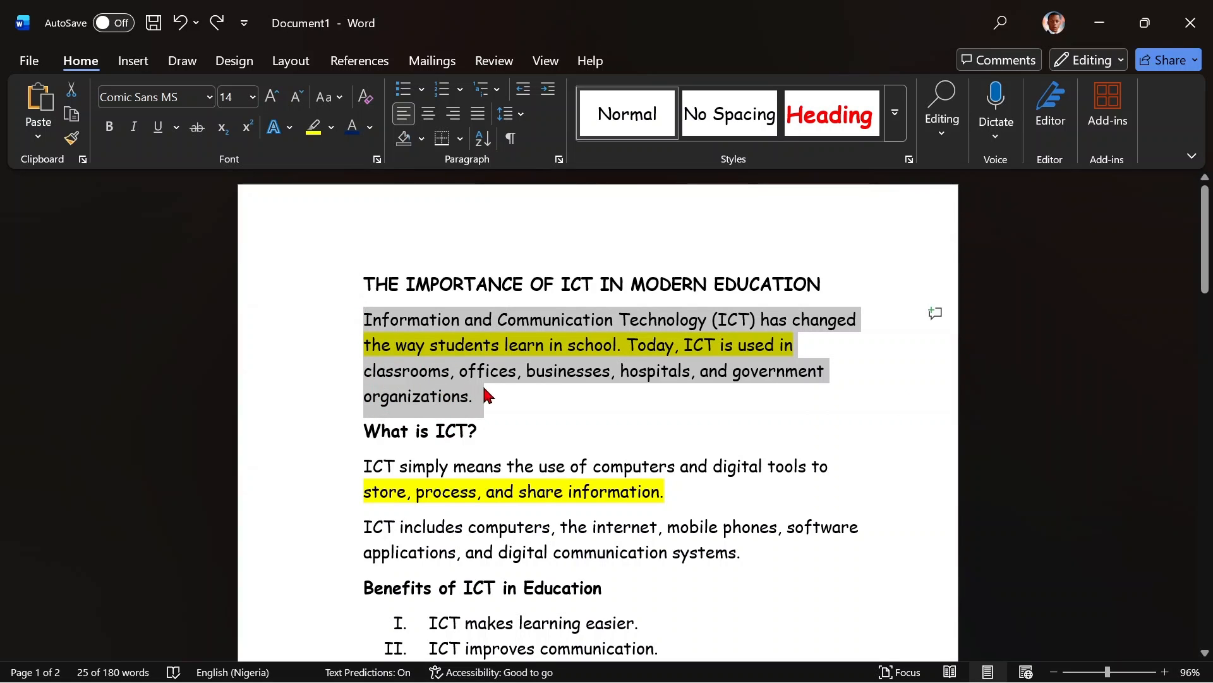
- Justify the first paragraph below the title and remove the space after it
{"action": "left_click", "coordinate": [478, 113]}
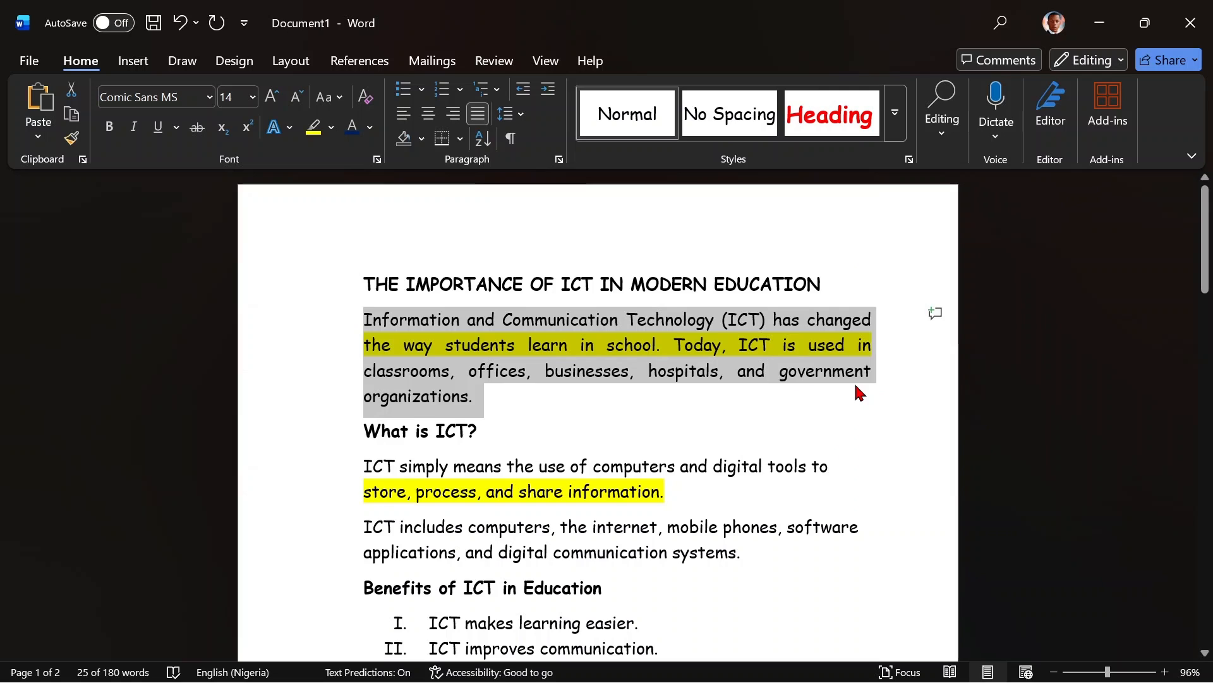
{"action": "left_click", "coordinate": [540, 406]}
{"action": "left_click_drag", "start_coordinate": [540, 405], "coordinate": [330, 329]}
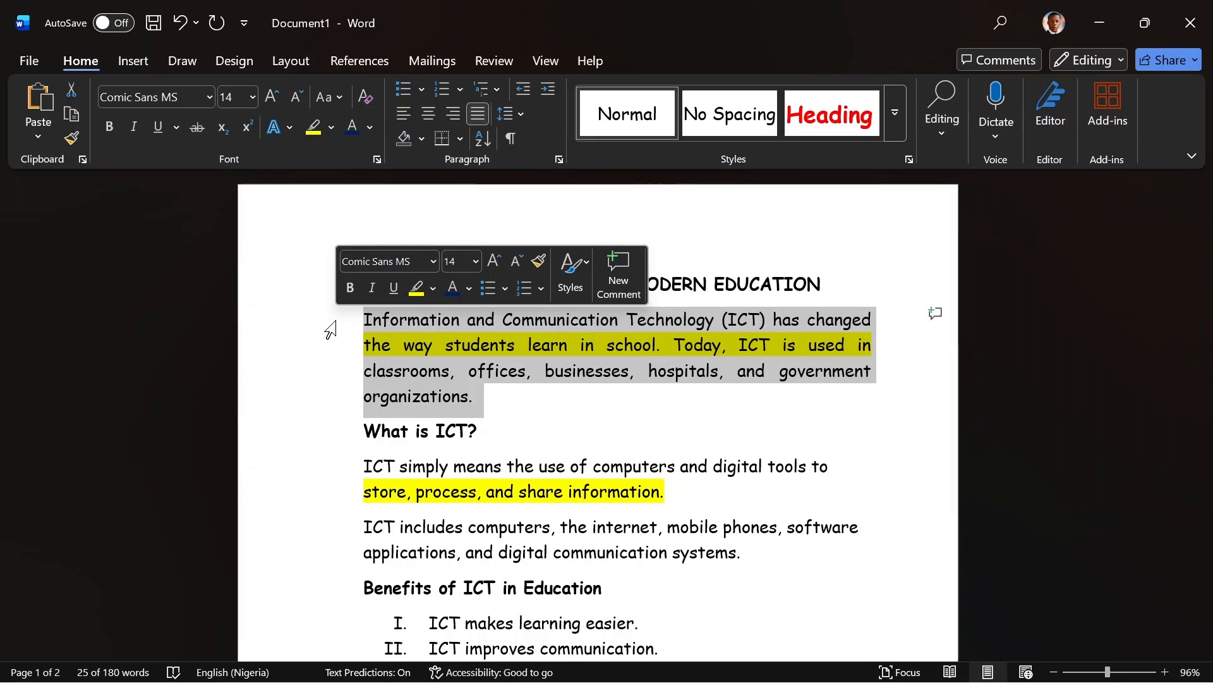
{"action": "left_click", "coordinate": [517, 119]}
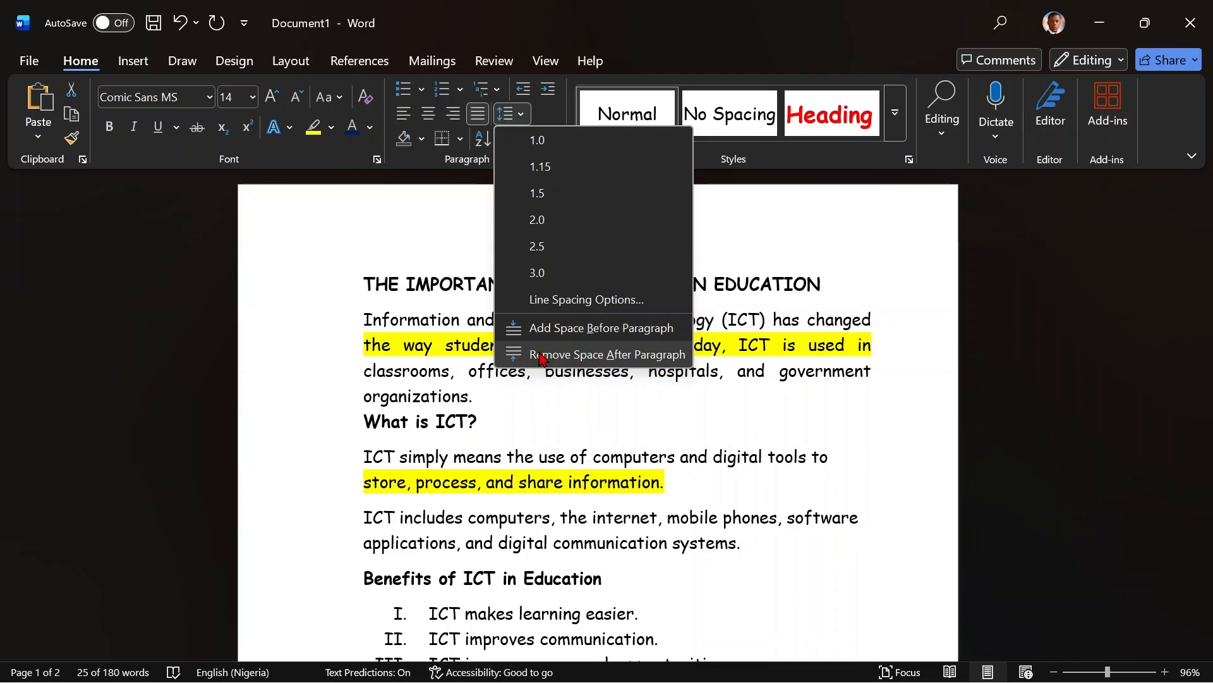
{"action": "left_click", "coordinate": [545, 355]}
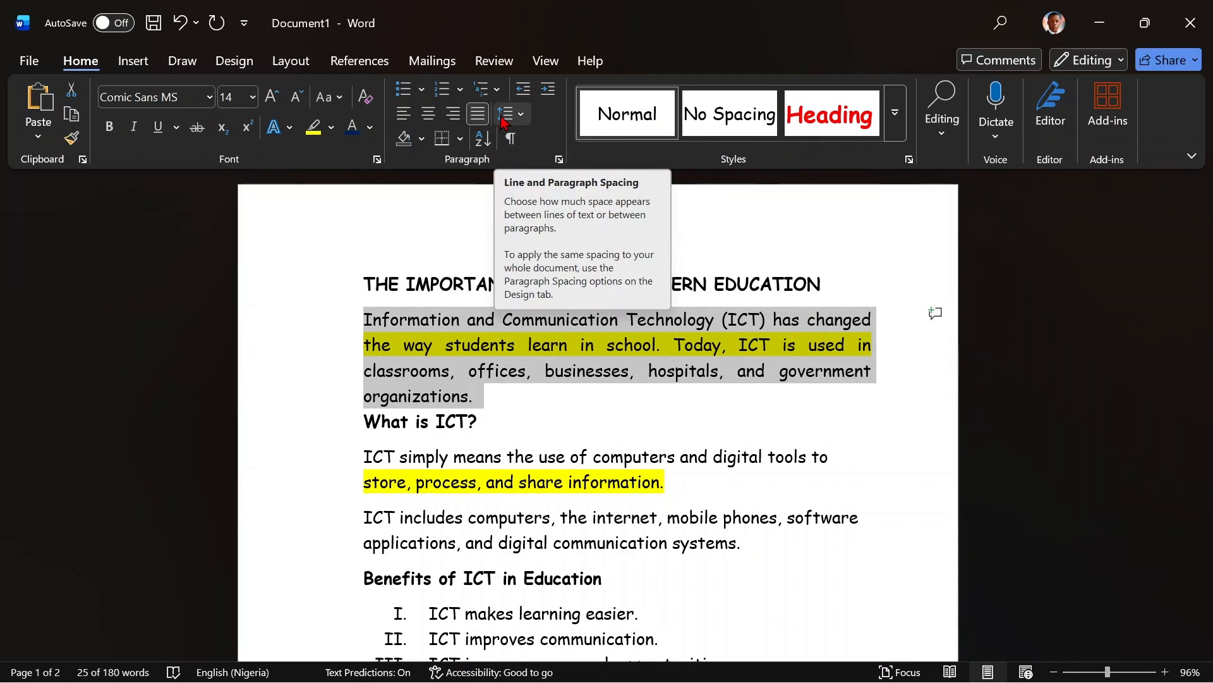
{"action": "left_click", "coordinate": [505, 115]}
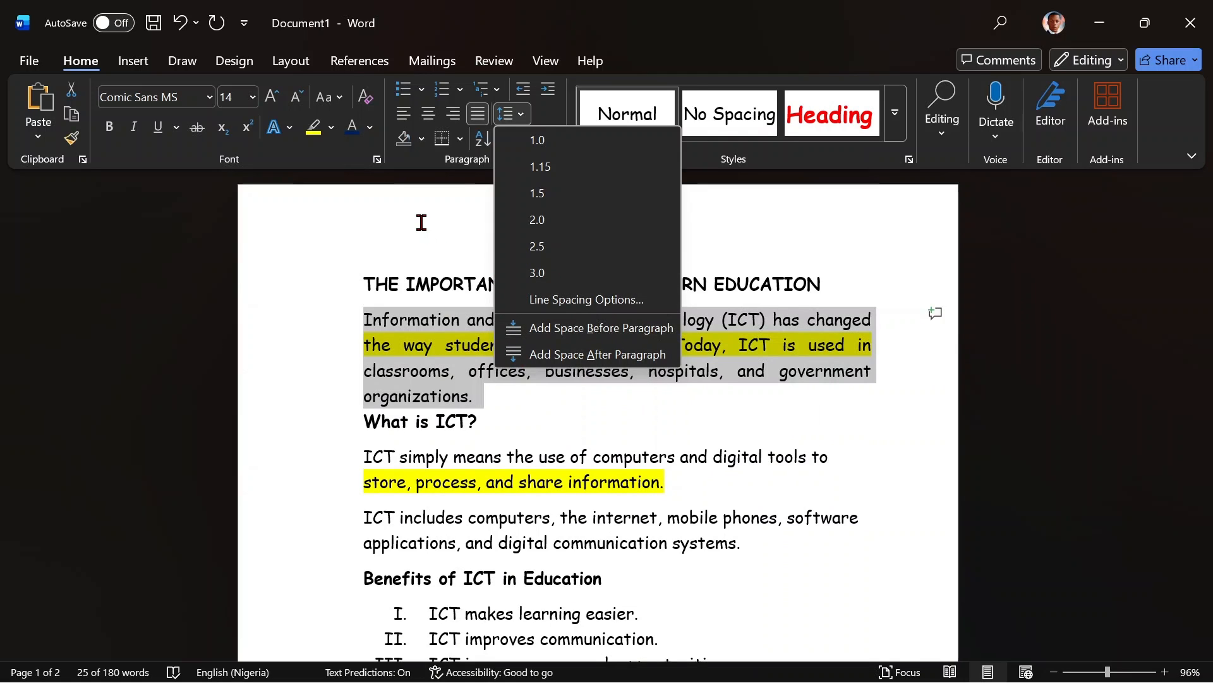
{"action": "key", "text": "Escape"}
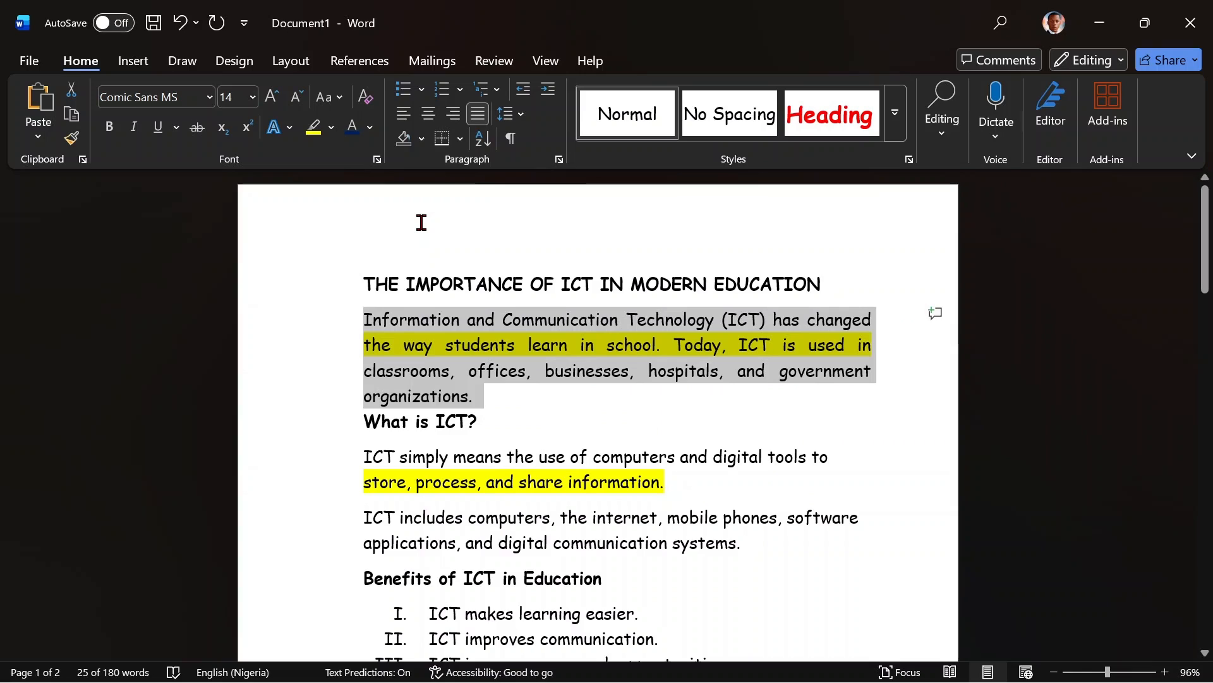
- Show the formatting marks and insert three blank paragraphs after the "What is ICT?" heading
{"action": "left_click", "coordinate": [513, 147]}
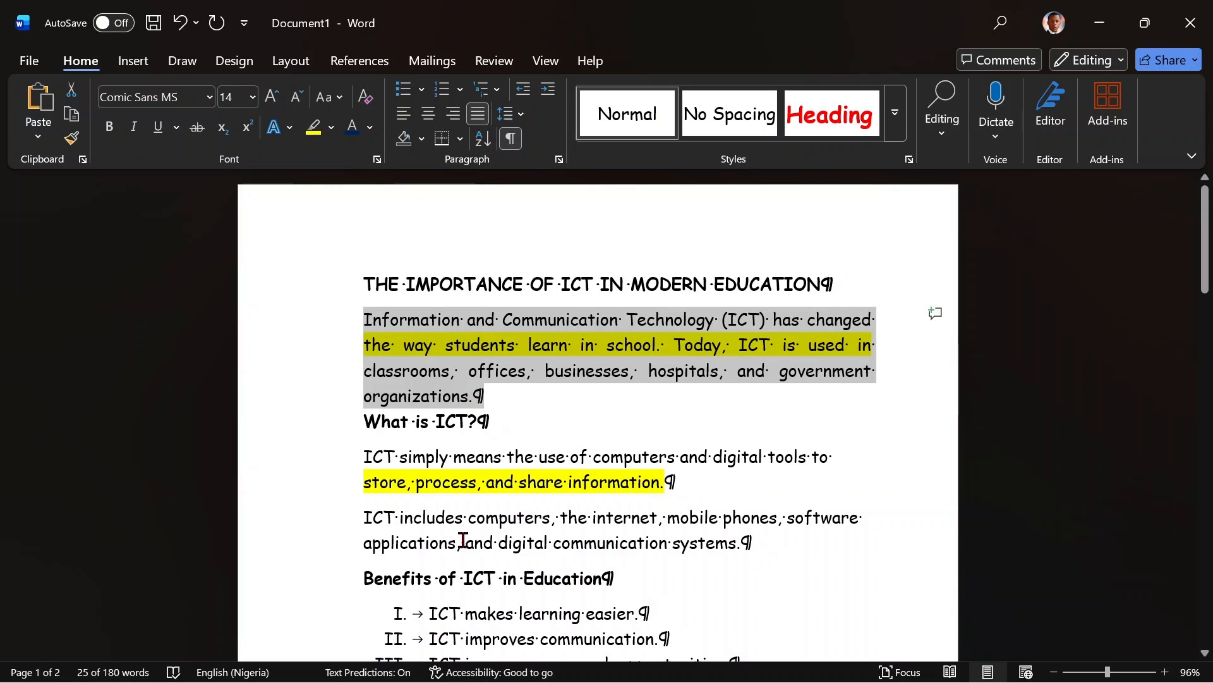
{"action": "left_click", "coordinate": [503, 419]}
{"action": "key", "text": "Return"}
{"action": "key", "text": "Return"}
{"action": "key", "text": "Return"}
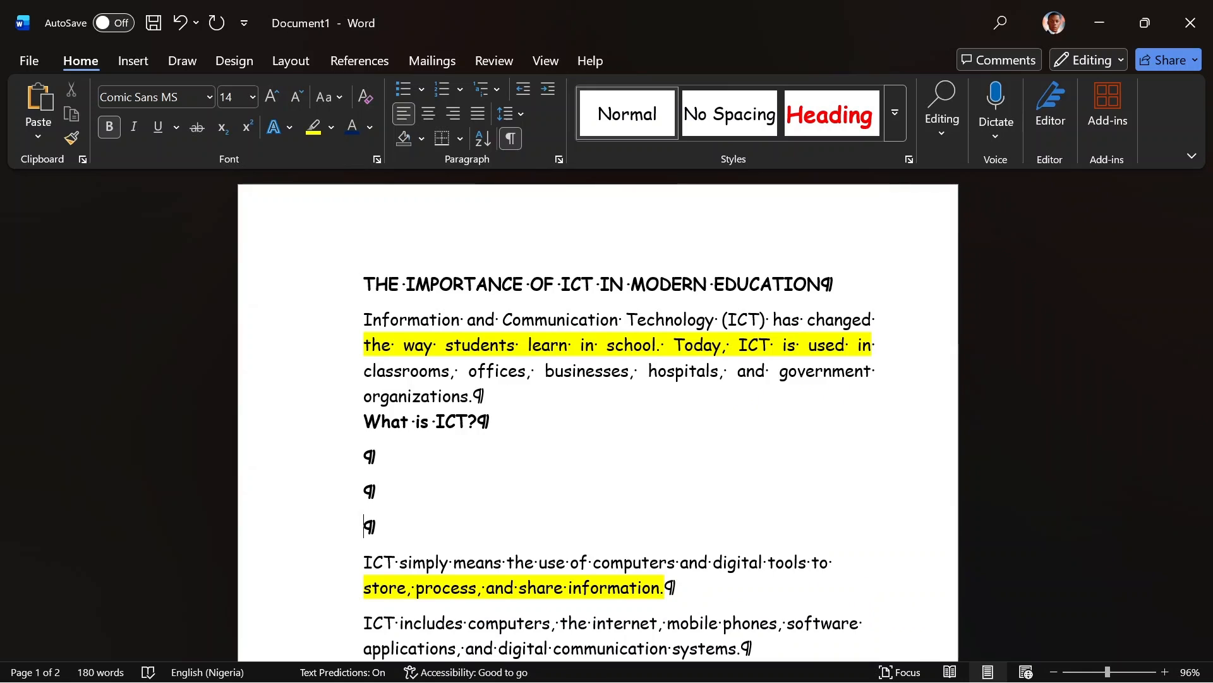
- Undo the blank paragraphs after the "What is ICT?" heading and hide the formatting marks
{"action": "key", "text": "ctrl+z"}
{"action": "key", "text": "ctrl+z"}
{"action": "key", "text": "ctrl+z"}
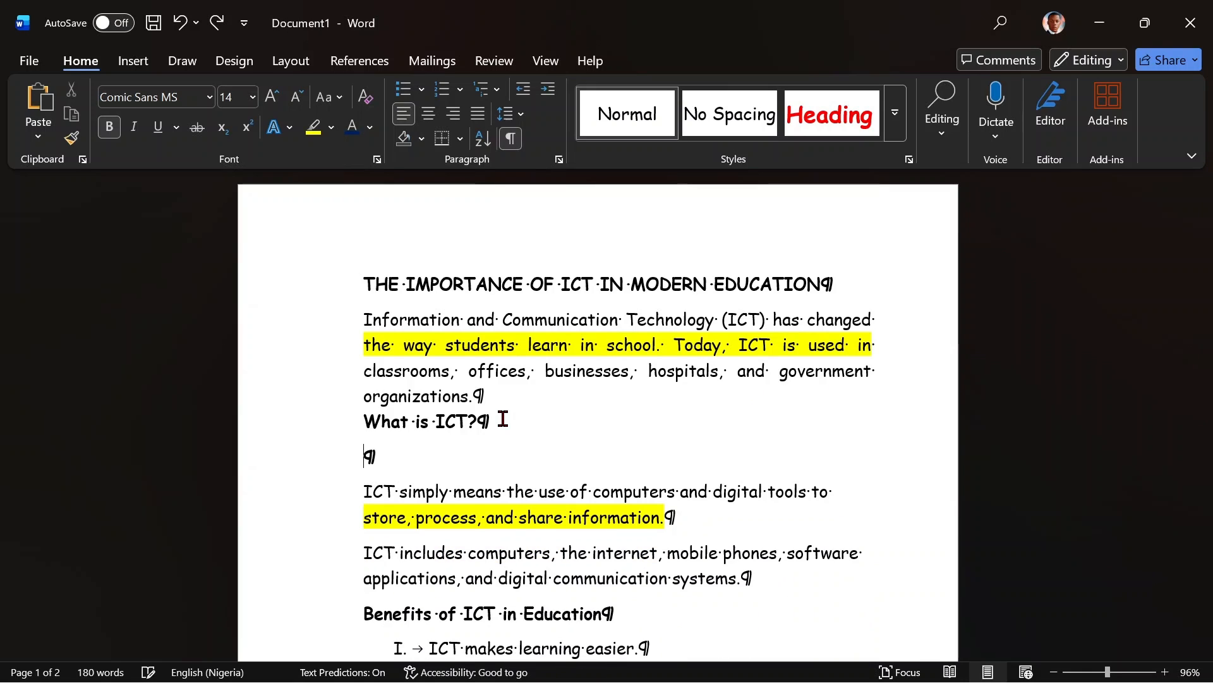
{"action": "left_click", "coordinate": [511, 139]}
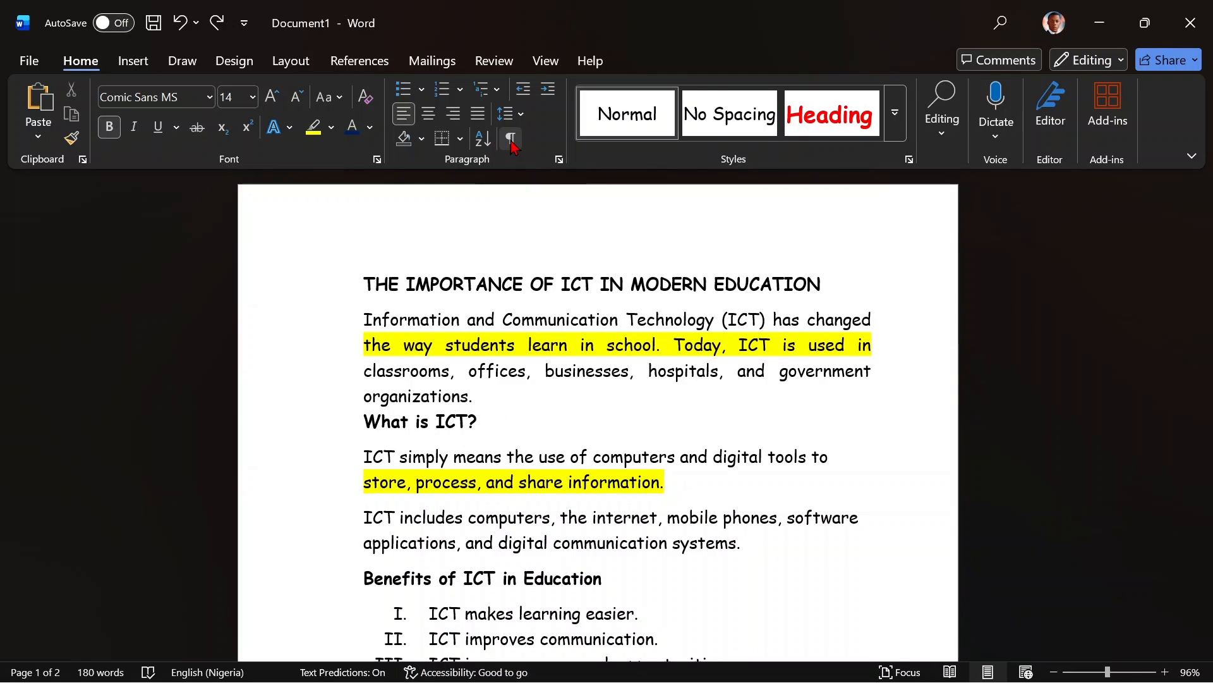
- Examine the multilevel list styles in the List Library, previewing the numbered, heading-linked and bulleted ones, without applying any
{"action": "scroll", "coordinate": [511, 141], "scroll_direction": "down", "scroll_amount": 3}
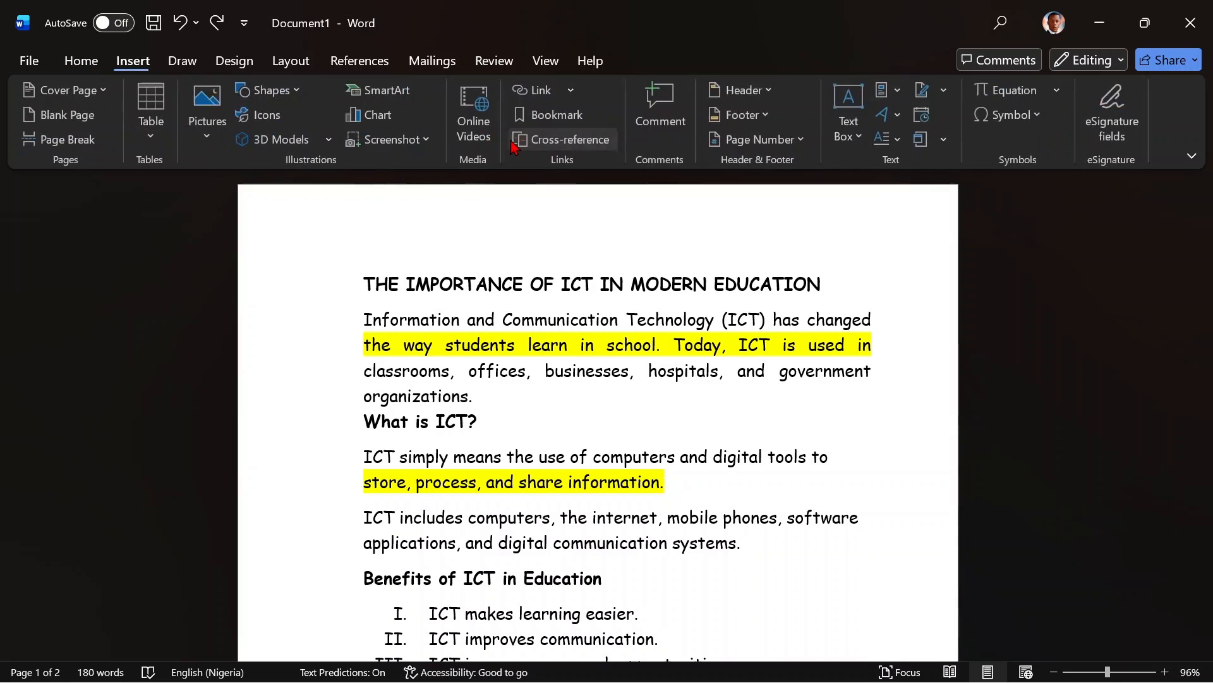
{"action": "left_click", "coordinate": [96, 63]}
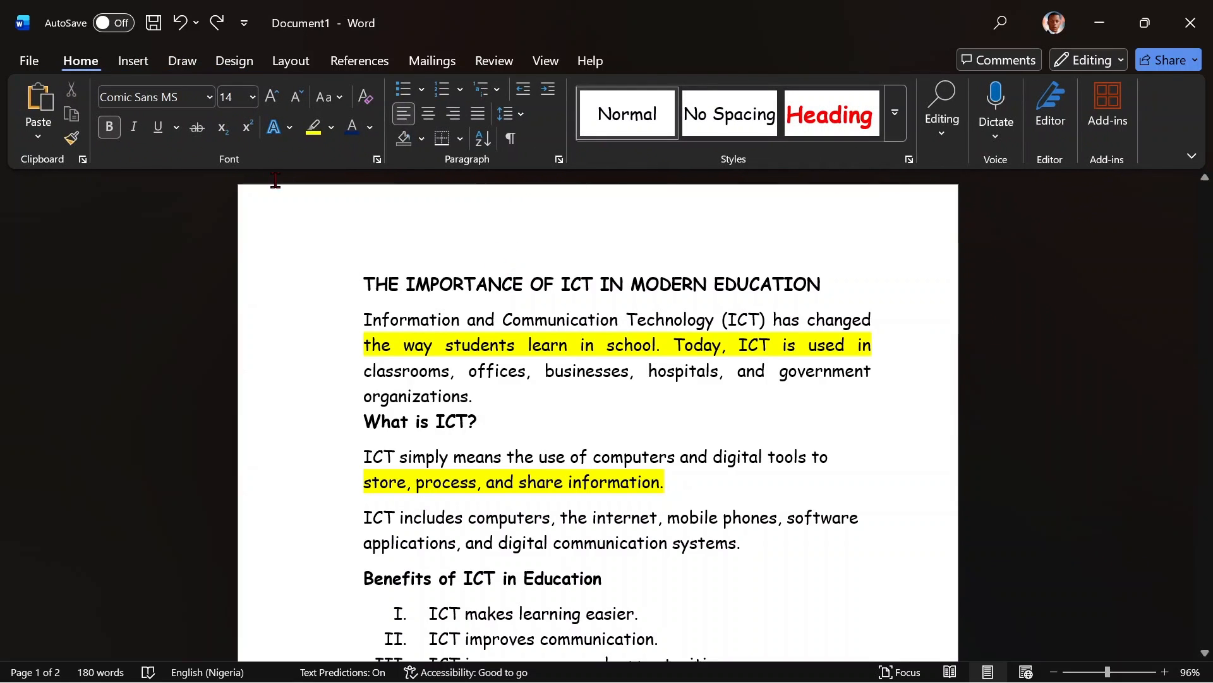
{"action": "scroll", "coordinate": [420, 421], "scroll_direction": "down", "scroll_amount": 3}
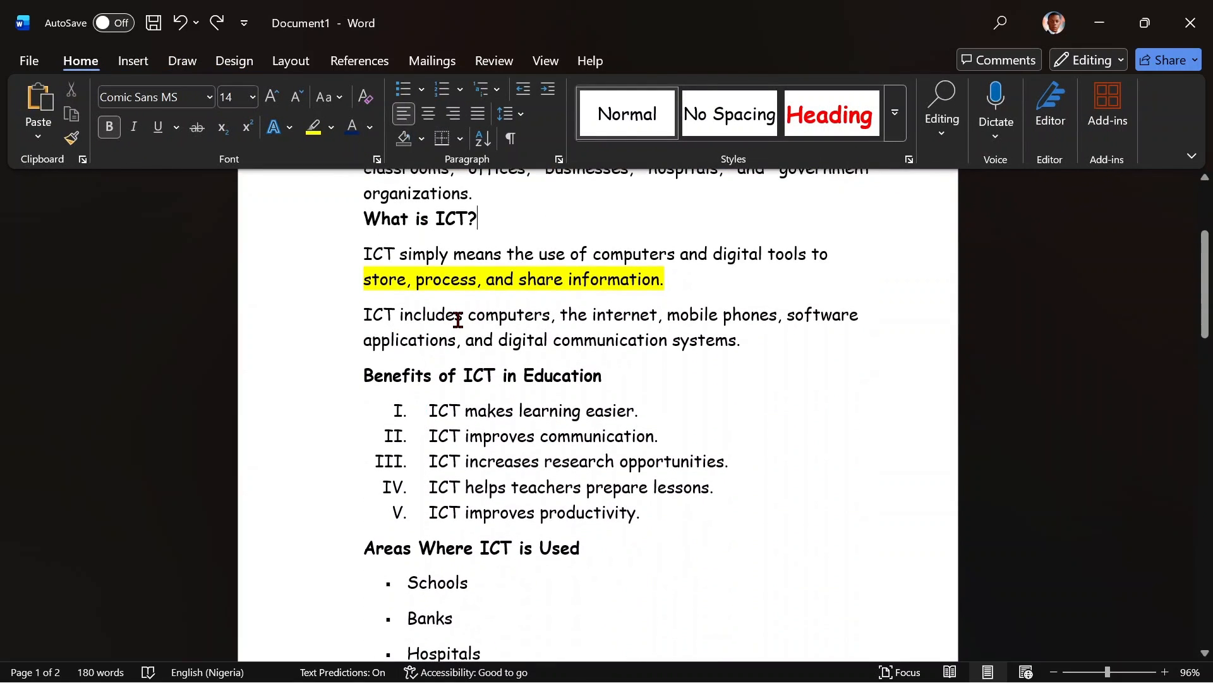
{"action": "scroll", "coordinate": [381, 317], "scroll_direction": "down", "scroll_amount": 2}
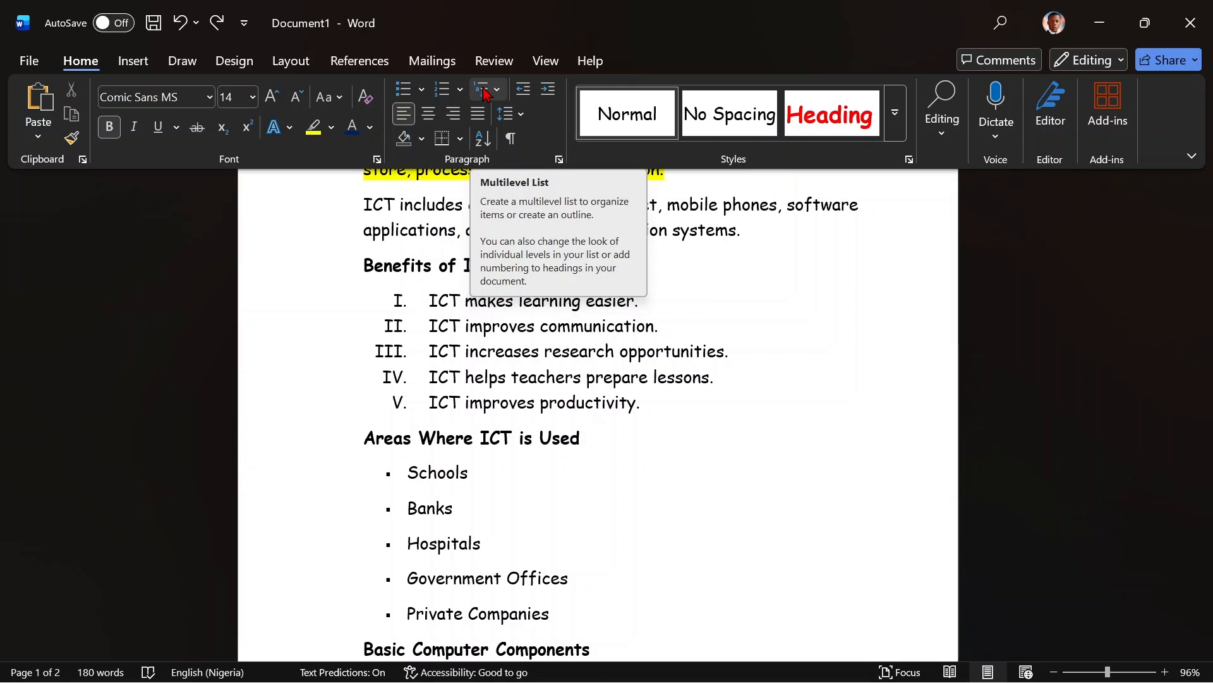
{"action": "left_click", "coordinate": [498, 93]}
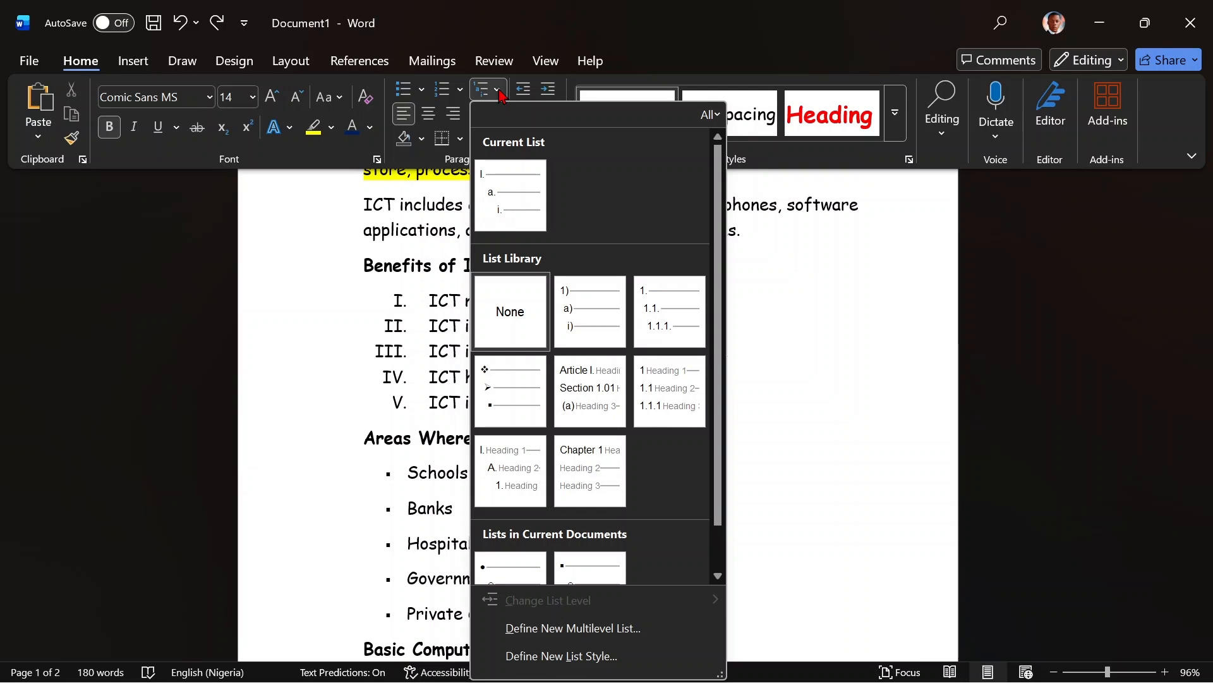
{"action": "mouse_move", "coordinate": [603, 307]}
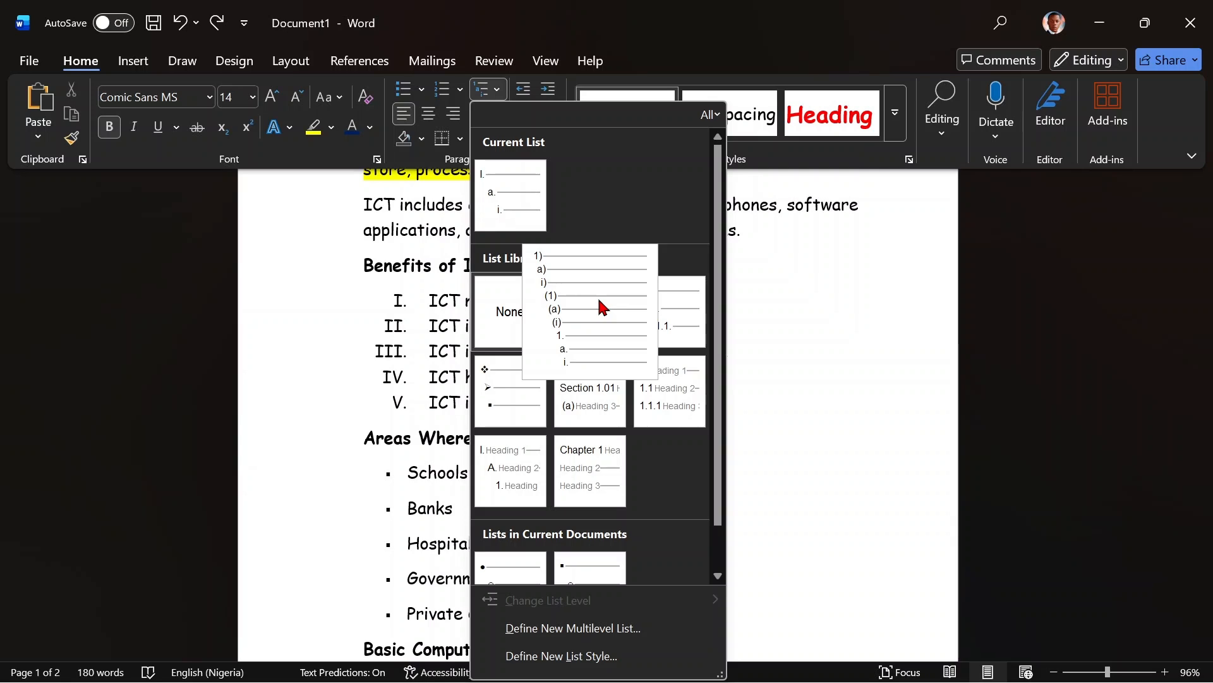
{"action": "mouse_move", "coordinate": [703, 376]}
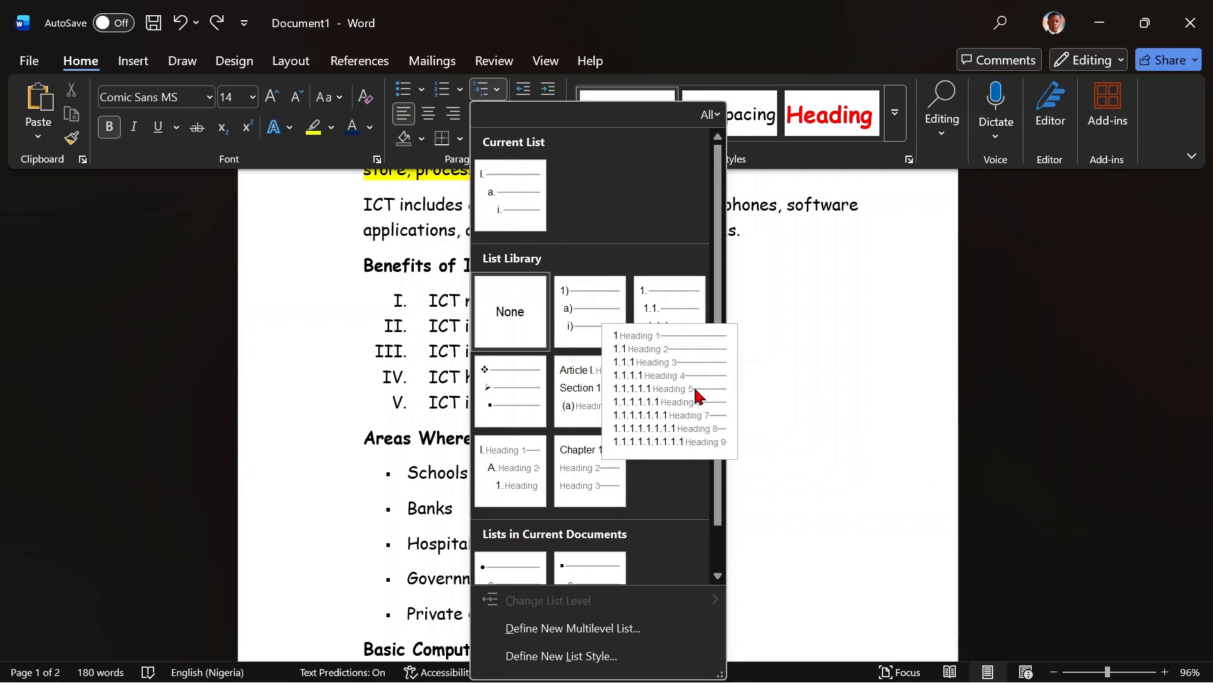
{"action": "mouse_move", "coordinate": [511, 401]}
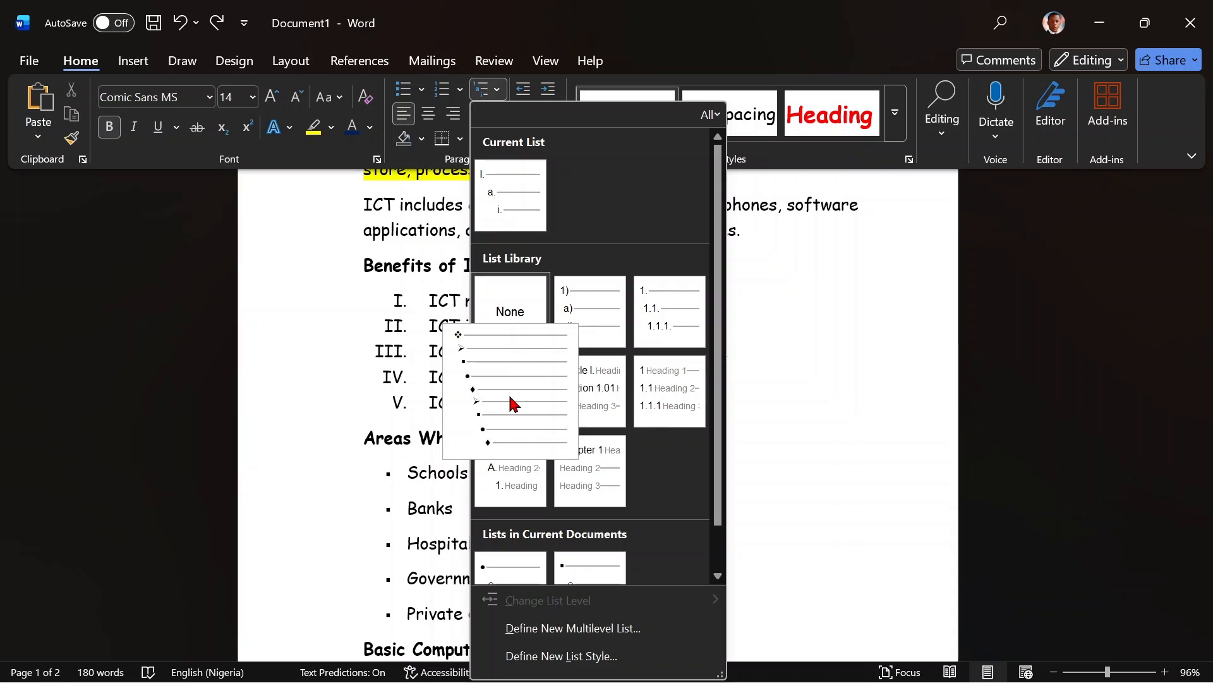
{"action": "left_click", "coordinate": [764, 368]}
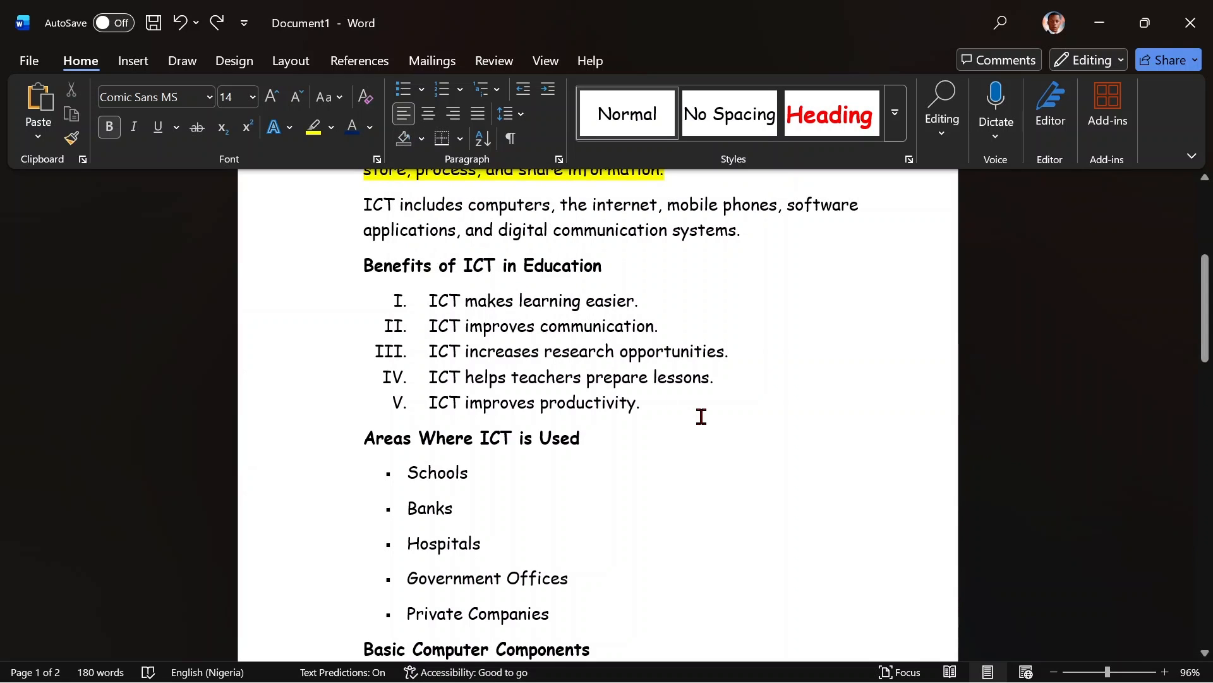
- Shade the "What is ICT?" heading with the near-black theme color
{"action": "scroll", "coordinate": [698, 414], "scroll_direction": "up", "scroll_amount": 2}
{"action": "scroll", "coordinate": [701, 417], "scroll_direction": "up", "scroll_amount": 3}
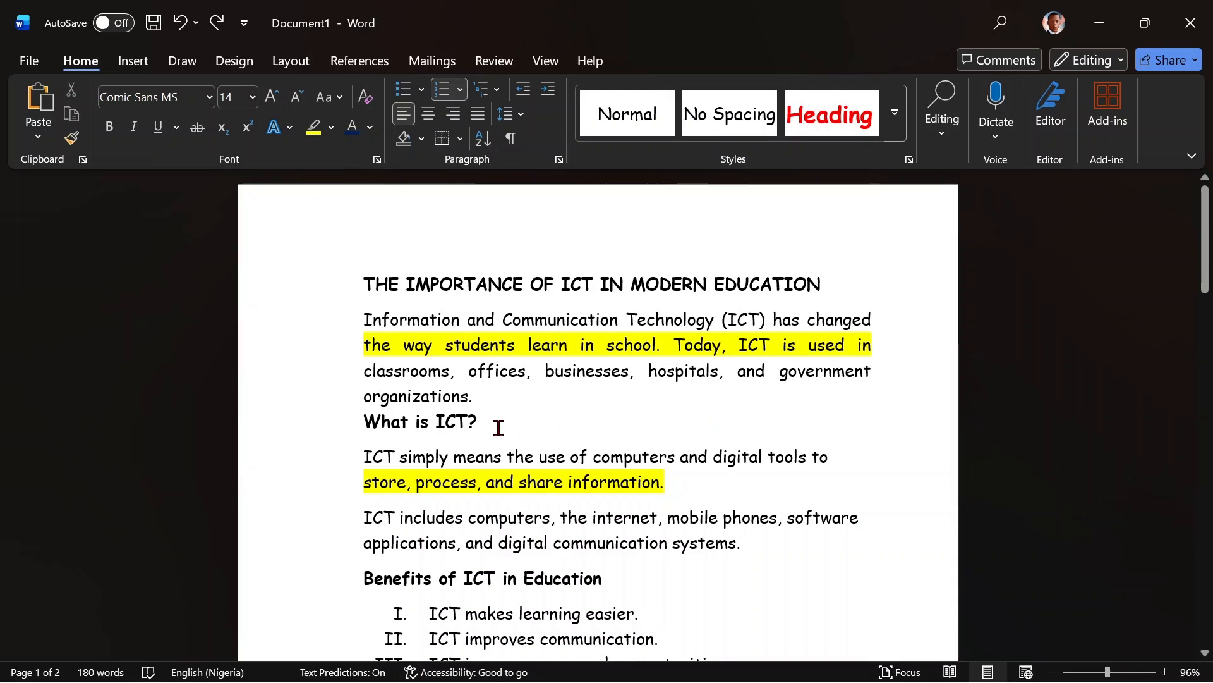
{"action": "left_click_drag", "start_coordinate": [493, 425], "coordinate": [373, 435]}
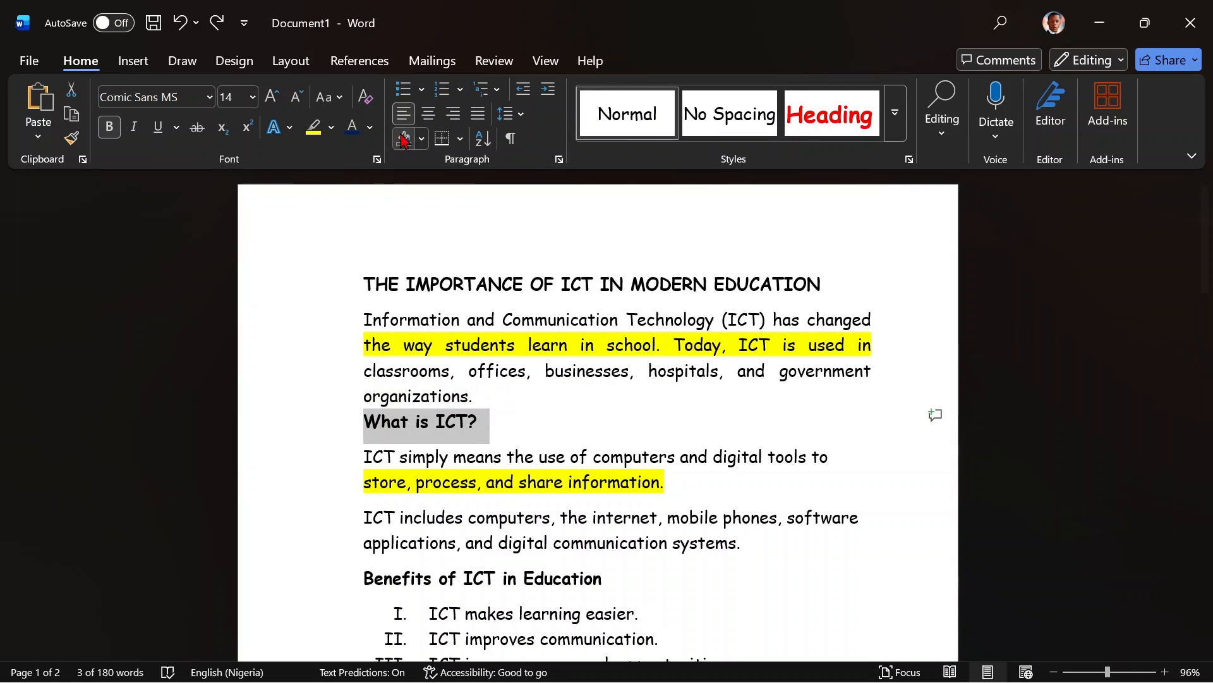
{"action": "left_click", "coordinate": [423, 138]}
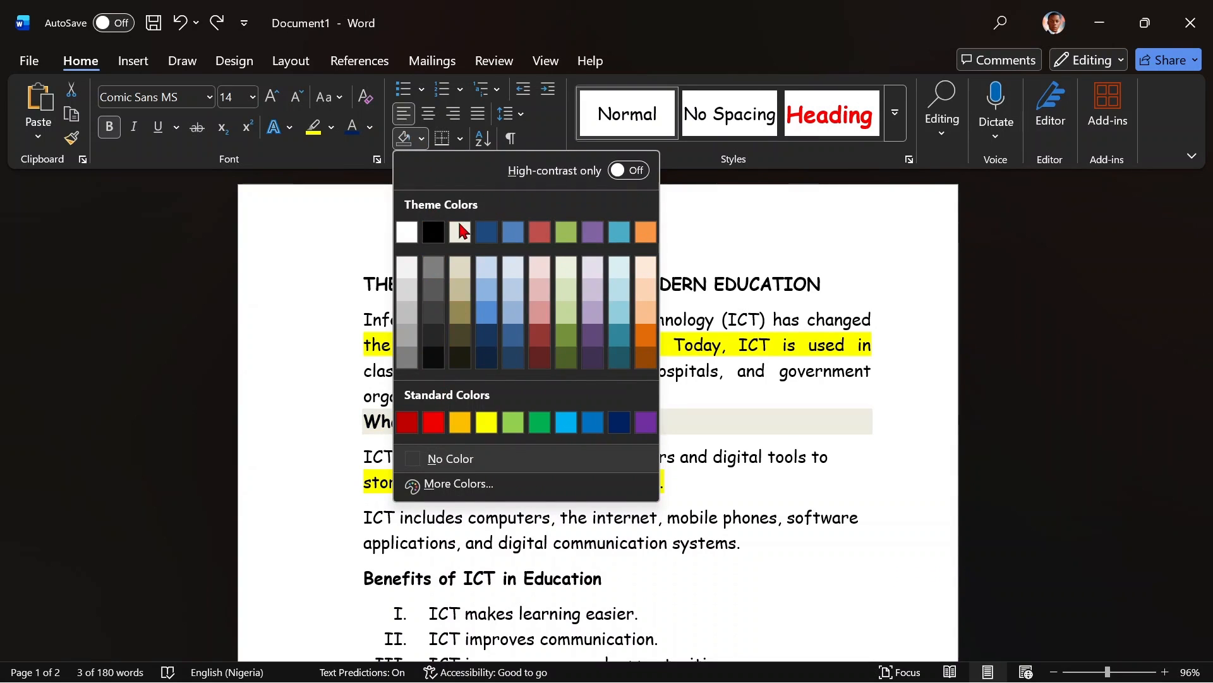
{"action": "left_click", "coordinate": [442, 340]}
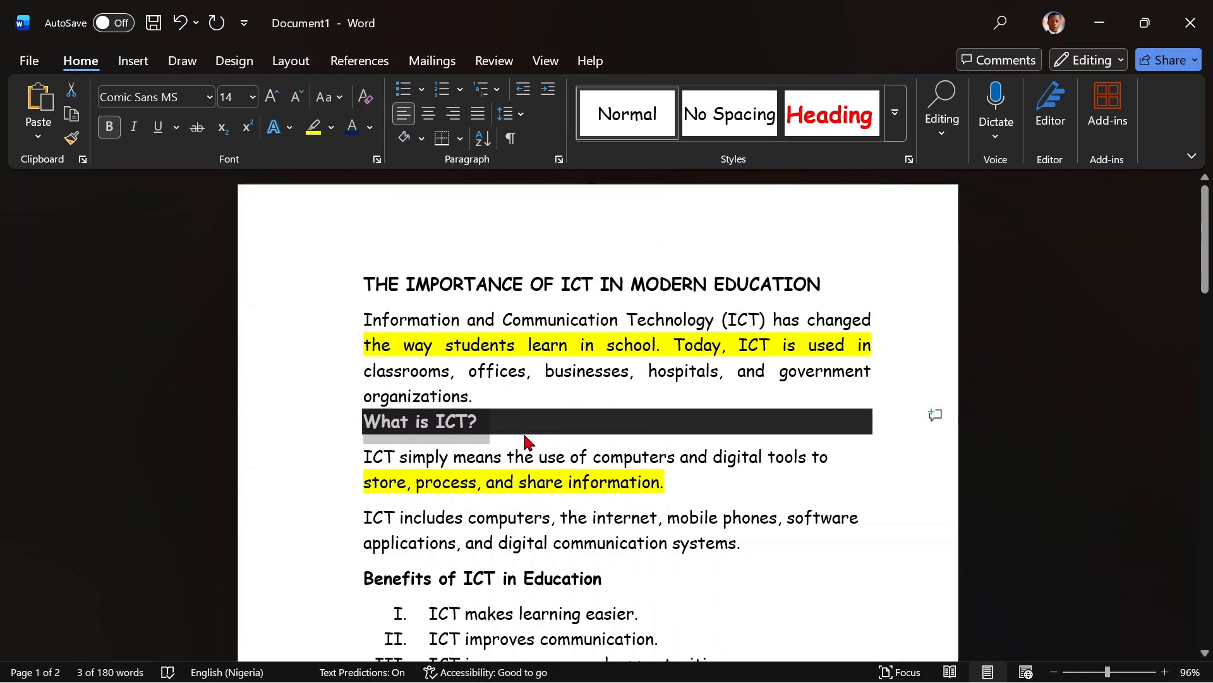
{"action": "left_click", "coordinate": [534, 456]}
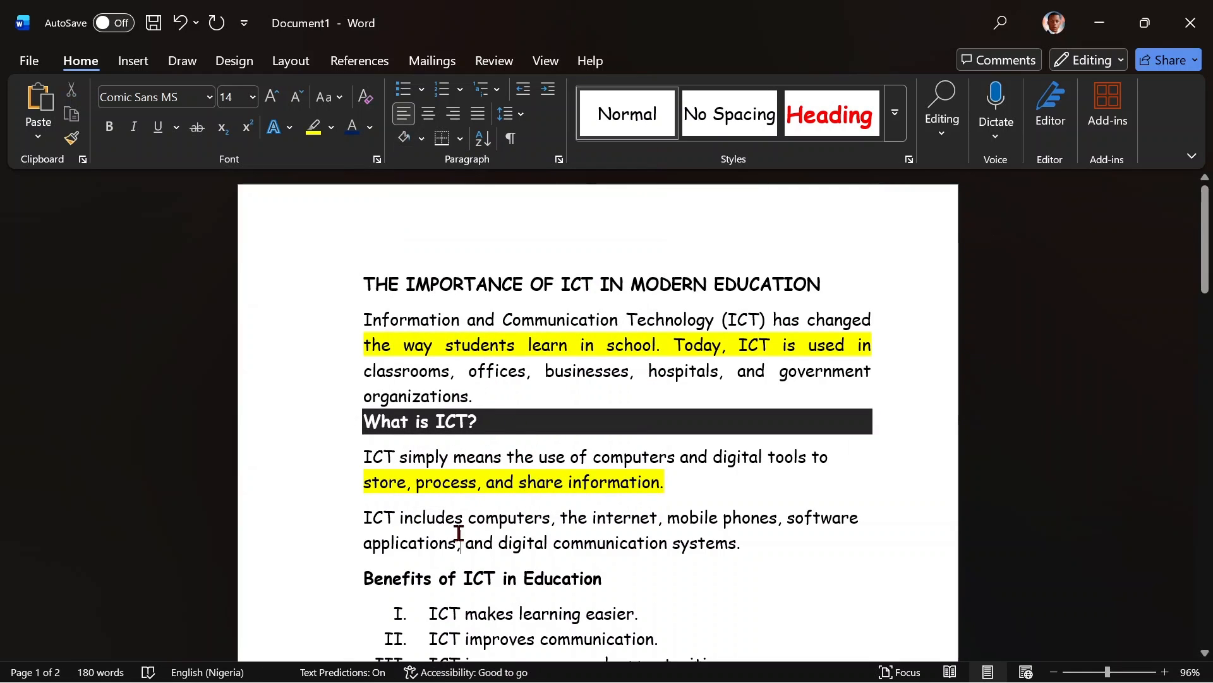
{"action": "double_click", "coordinate": [447, 518]}
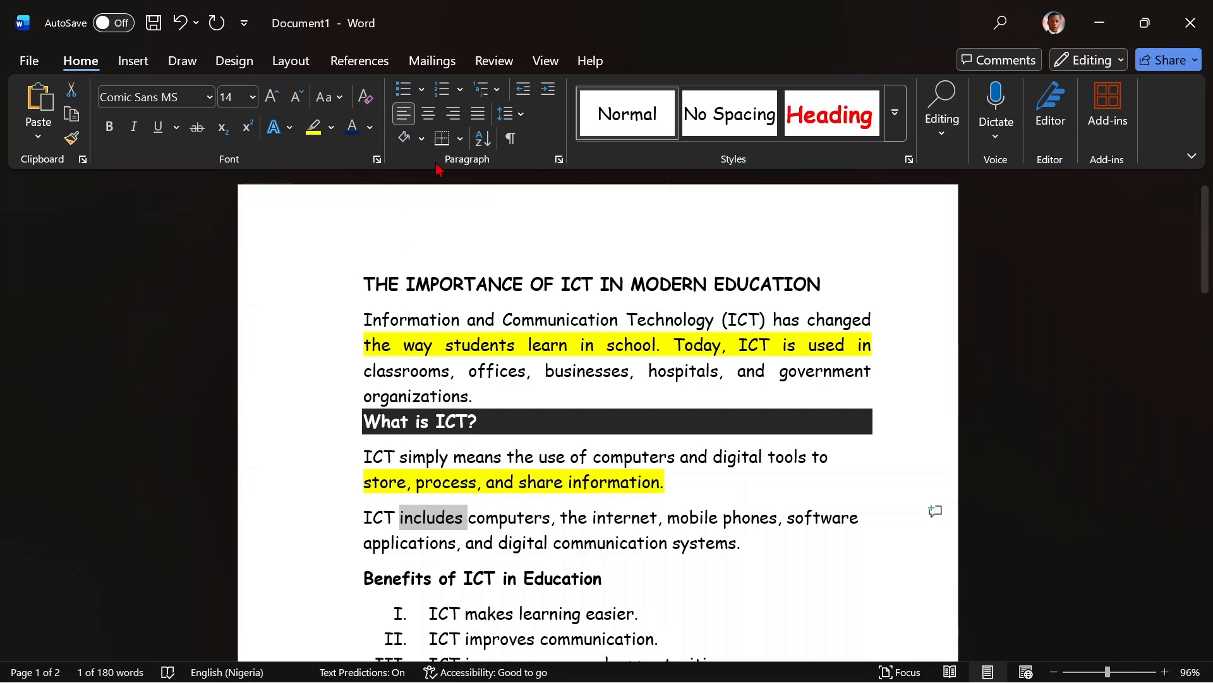
{"action": "left_click", "coordinate": [422, 139]}
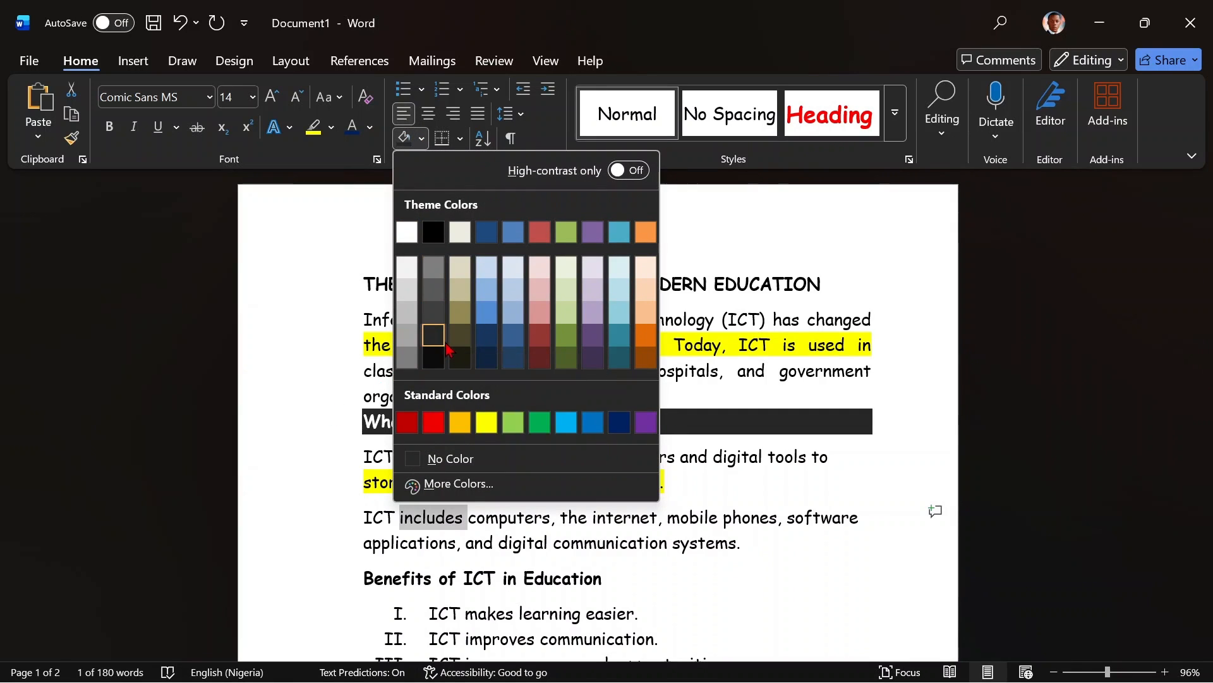
{"action": "left_click", "coordinate": [310, 365]}
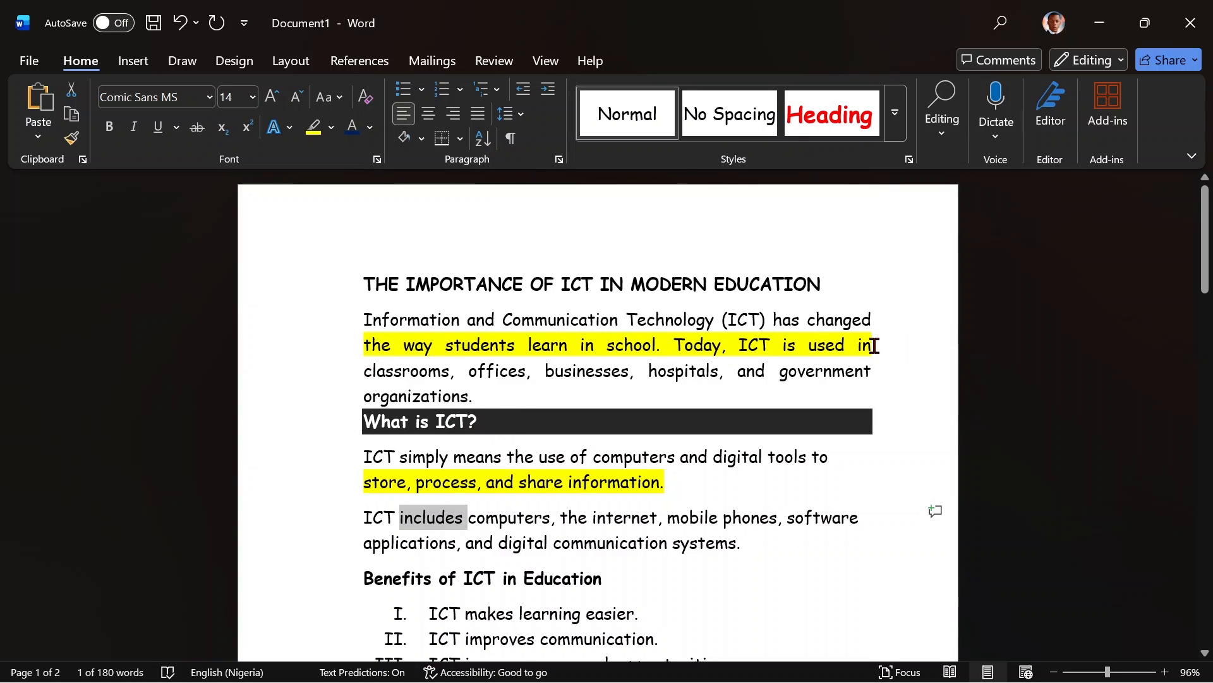
{"action": "left_click", "coordinate": [390, 343]}
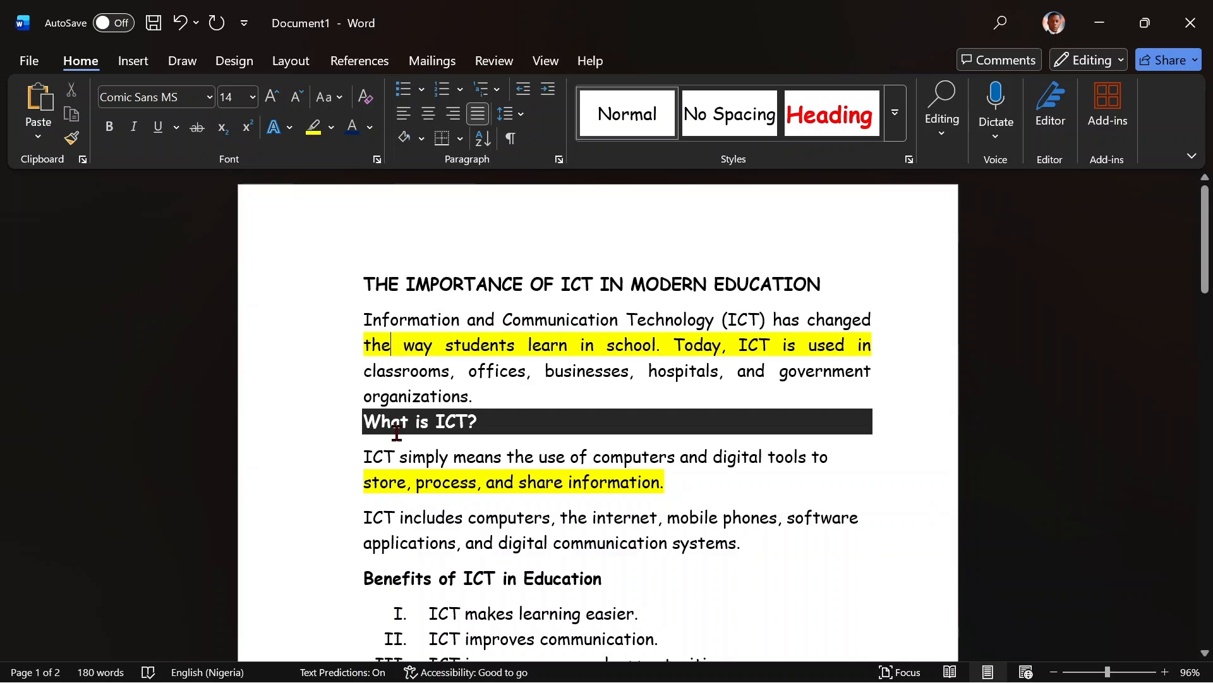
{"action": "key", "text": "BackSpace"}
{"action": "type", "text": "e"}
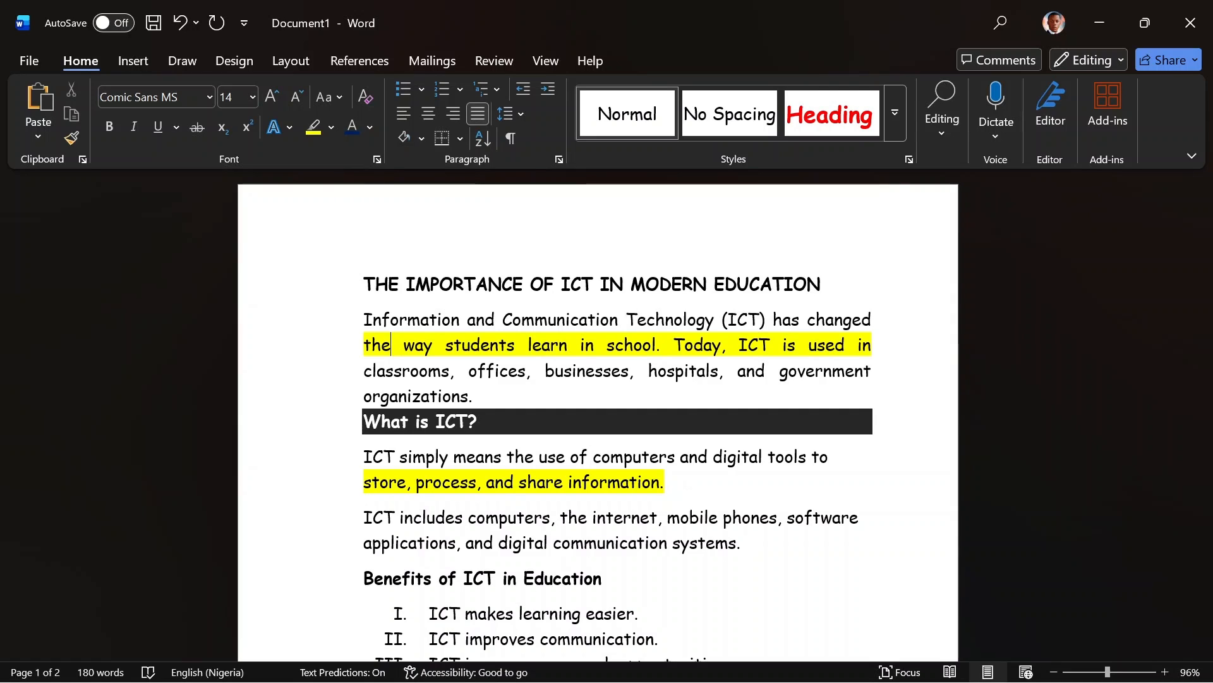
- Change the "What is ICT?" heading's shading to the dark olive green theme color and check it in the print preview
{"action": "left_click", "coordinate": [300, 432]}
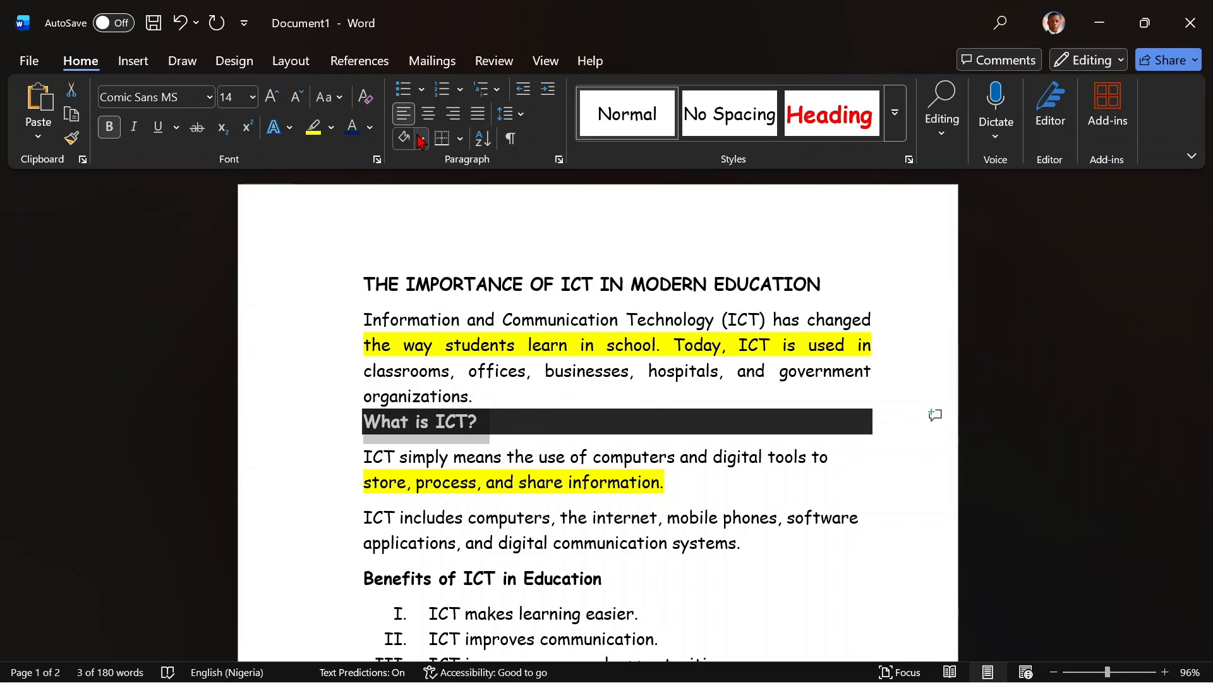
{"action": "left_click", "coordinate": [421, 138]}
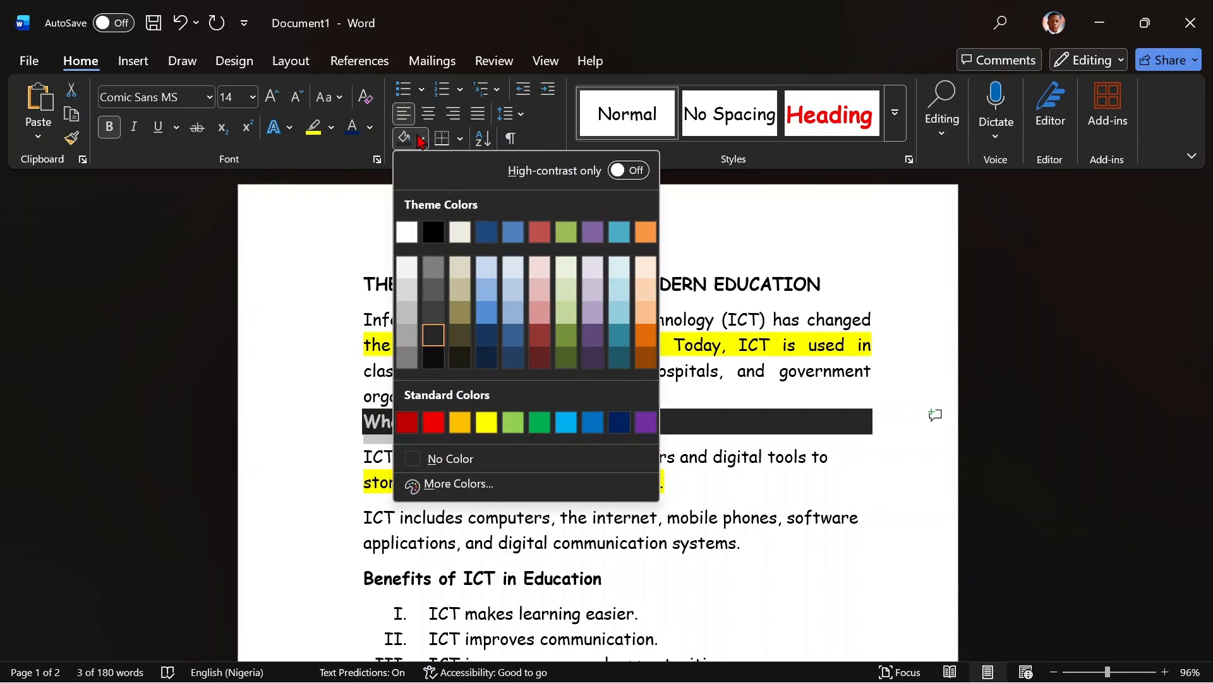
{"action": "left_click", "coordinate": [567, 358]}
{"action": "left_click", "coordinate": [522, 447]}
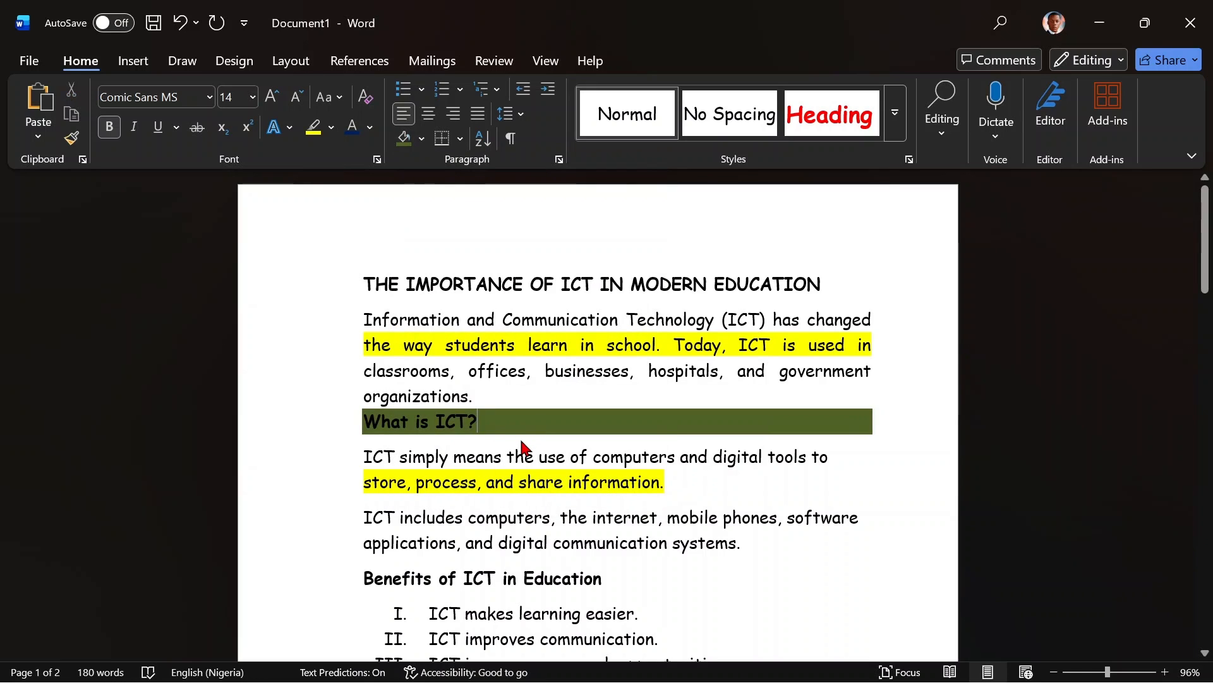
{"action": "key", "text": "ctrl+p"}
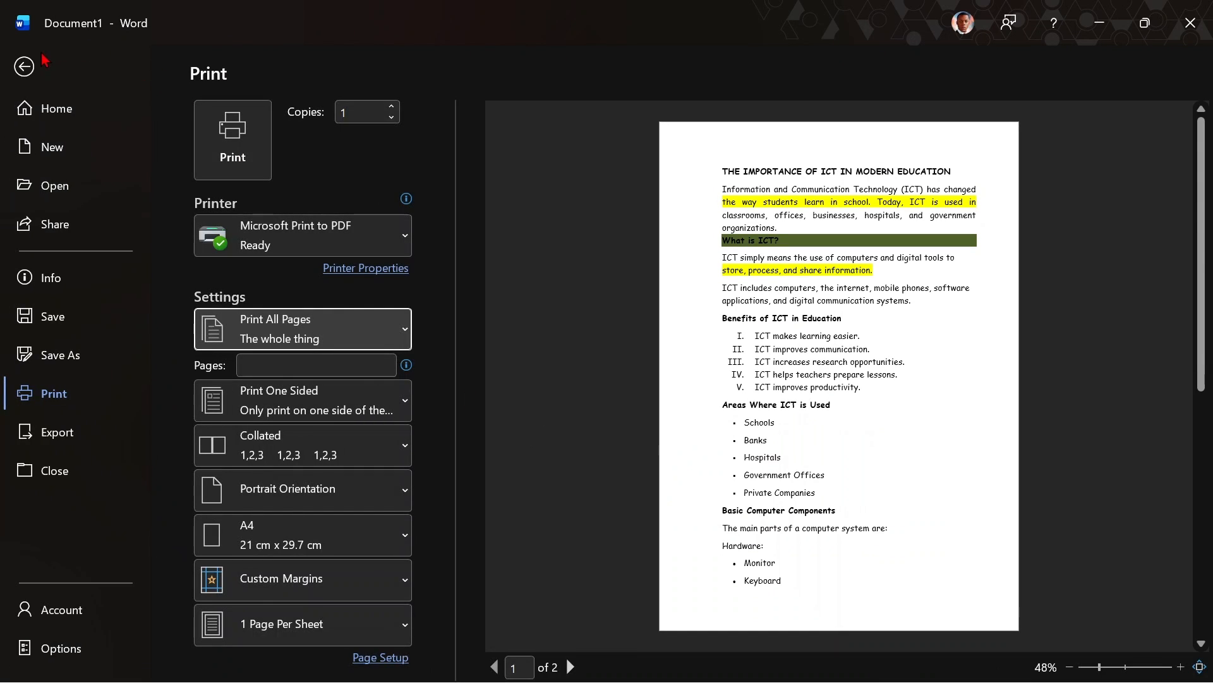
{"action": "left_click", "coordinate": [26, 67]}
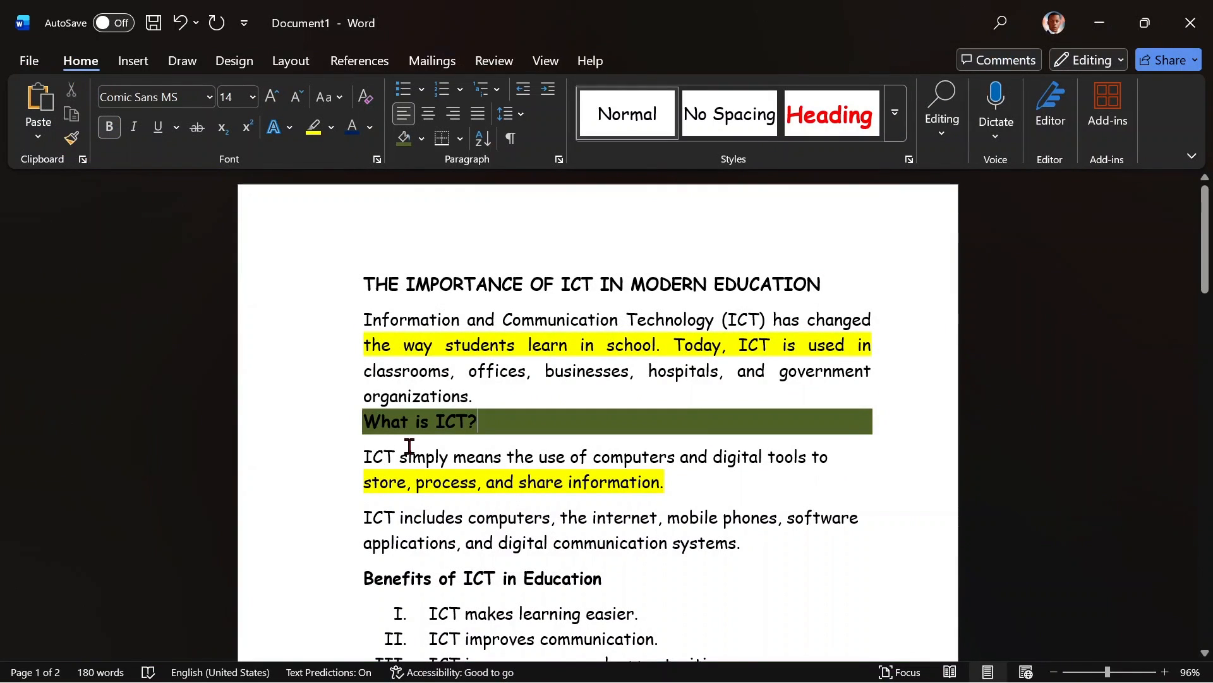
- Change the "What is ICT?" heading's shading to white, and clear it completely with No Color
{"action": "left_click", "coordinate": [422, 139]}
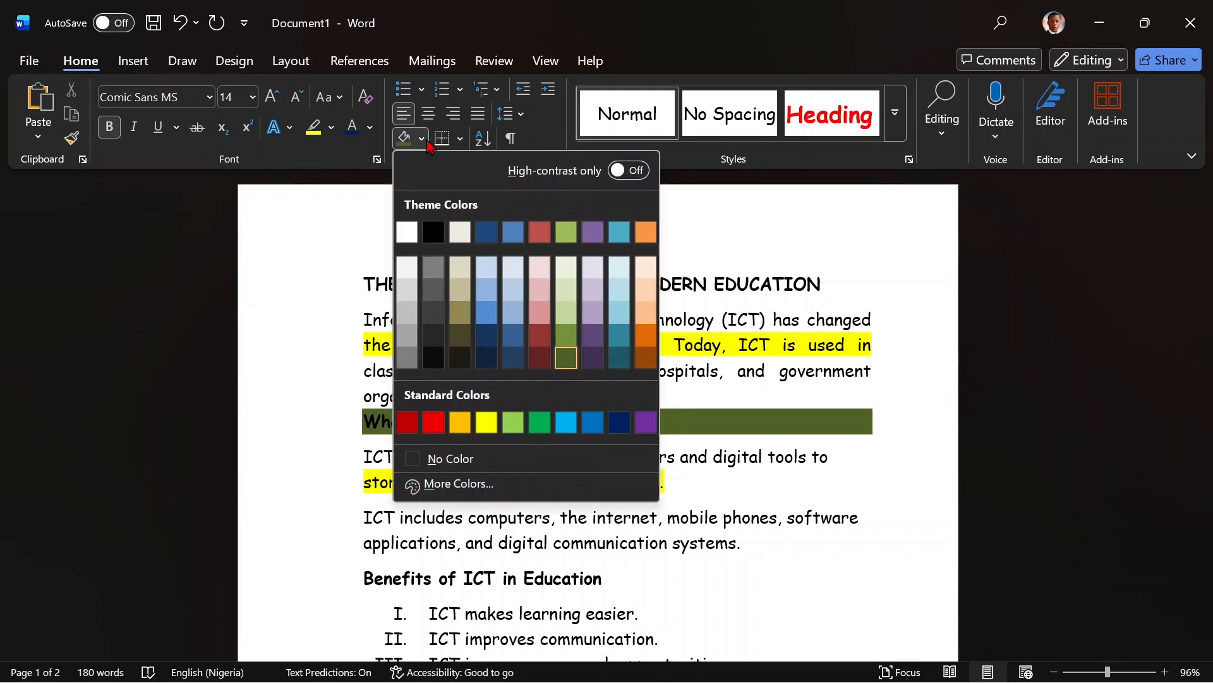
{"action": "left_click", "coordinate": [407, 233]}
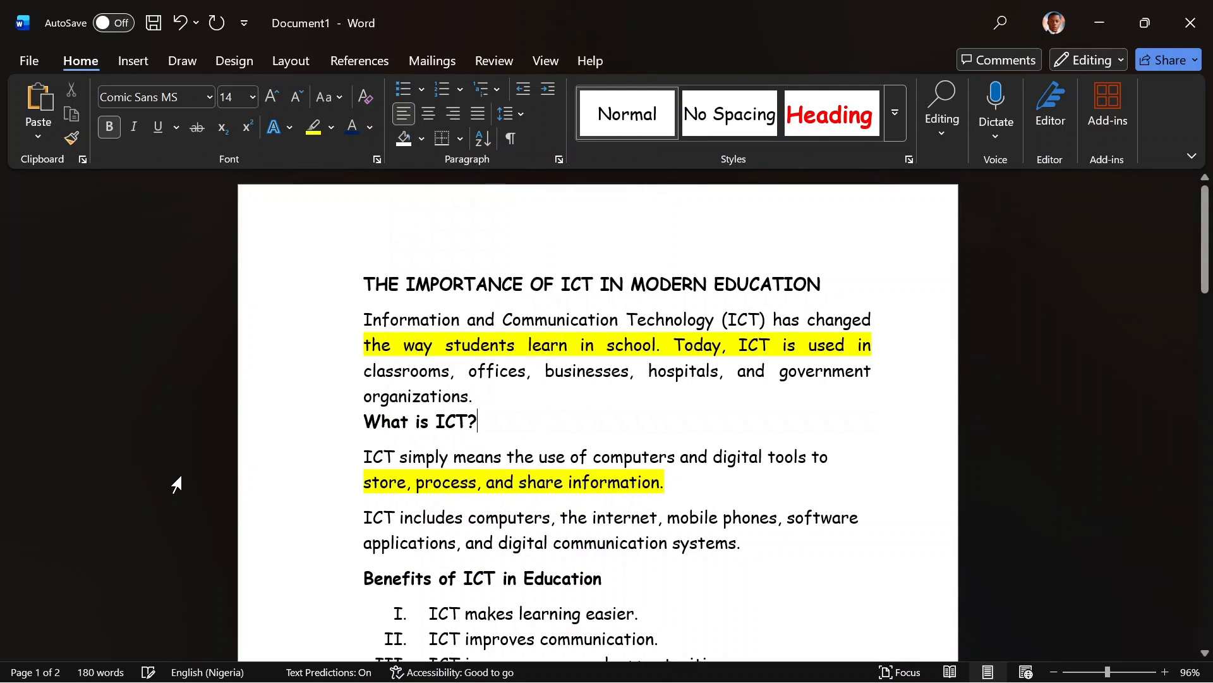
{"action": "left_click", "coordinate": [421, 139]}
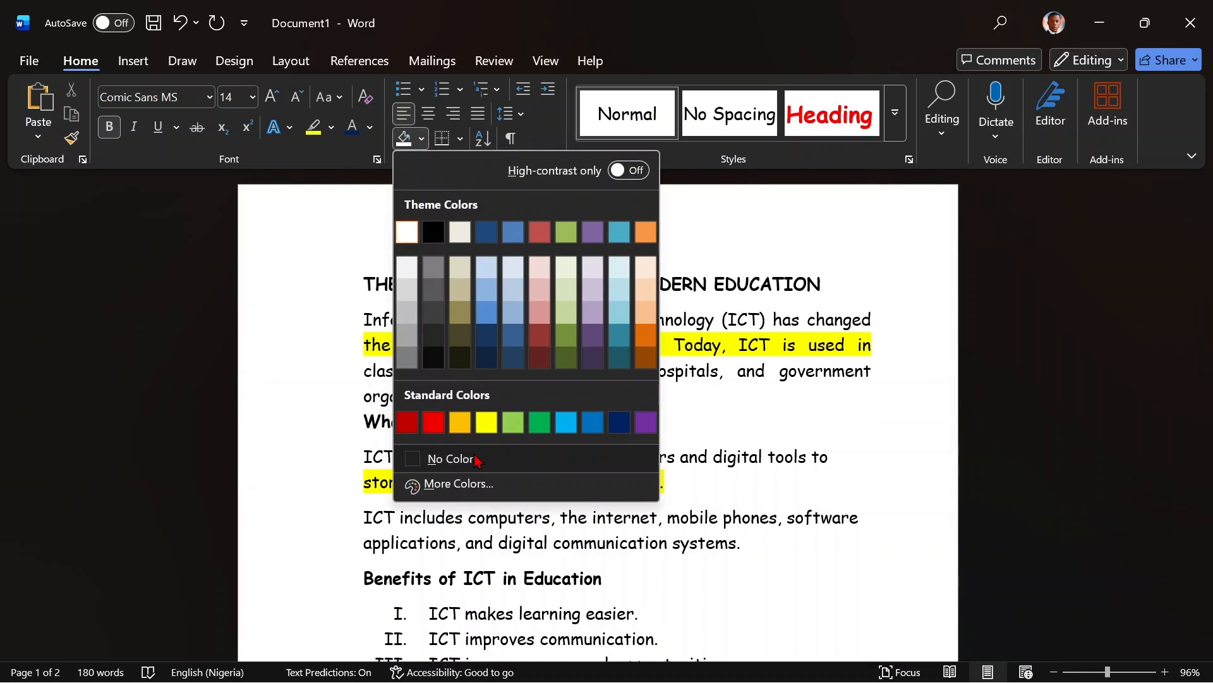
{"action": "left_click", "coordinate": [445, 458]}
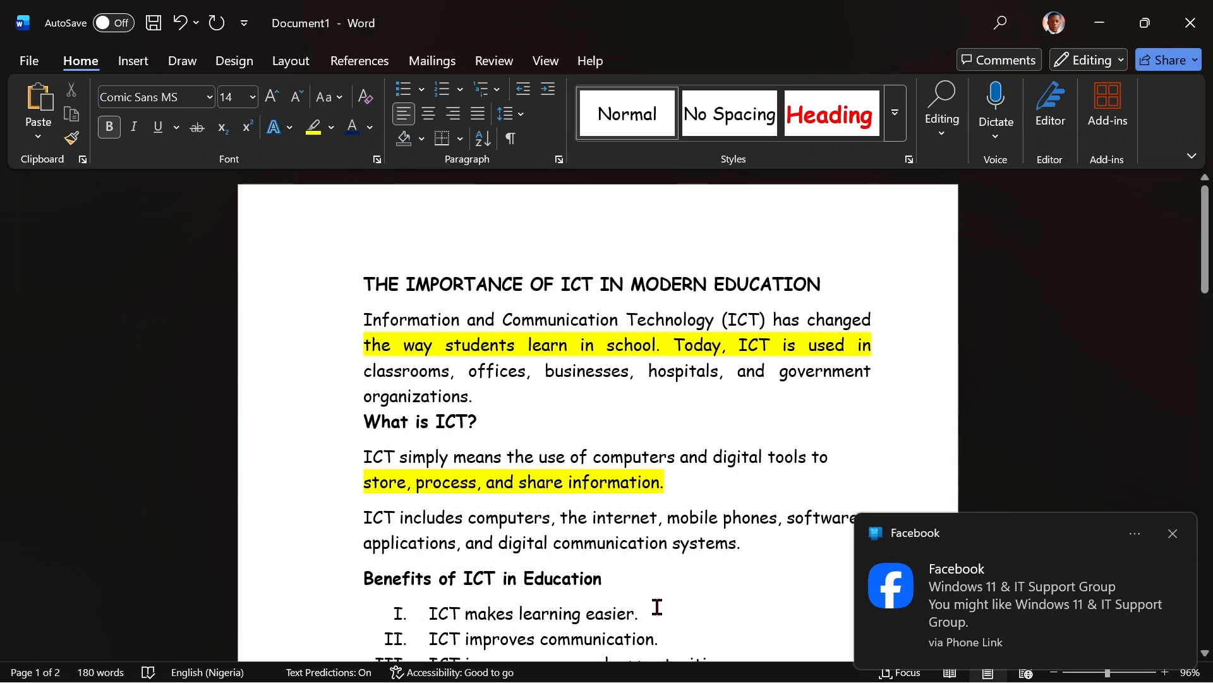
{"action": "left_click", "coordinate": [1173, 542]}
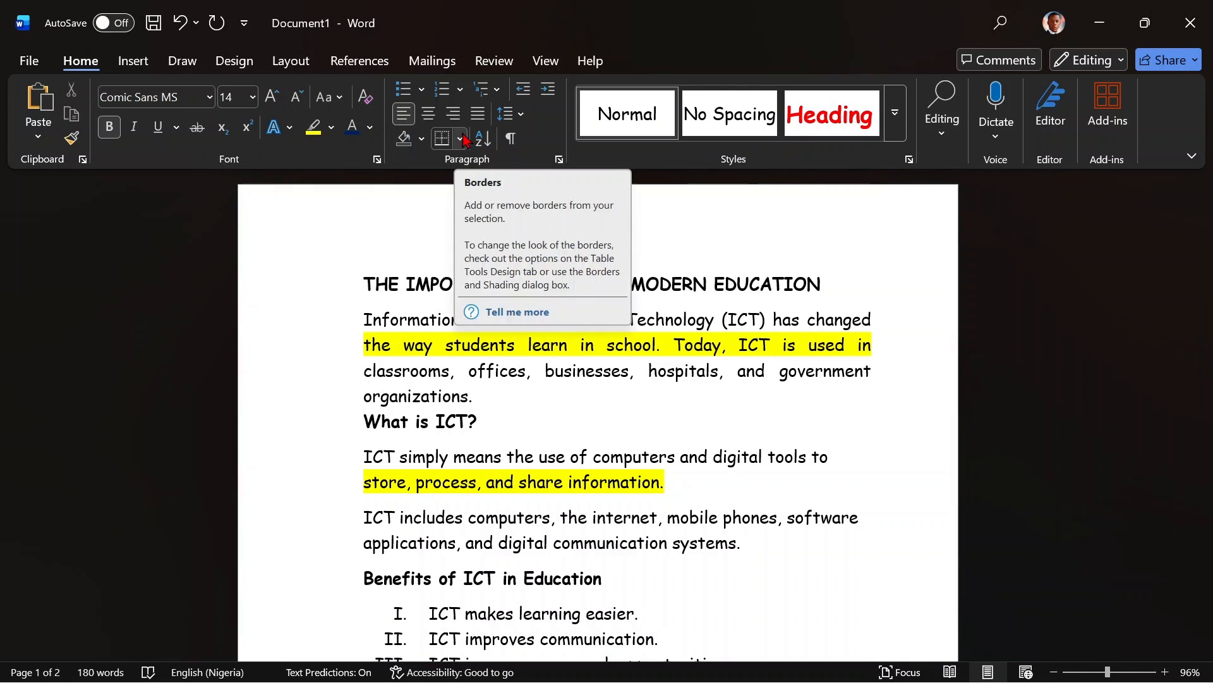
- Box the article title "THE IMPORTANCE OF ICT IN MODERN EDUCATION" with Outside Borders, and apply All Borders to it as well
{"action": "left_click", "coordinate": [320, 284]}
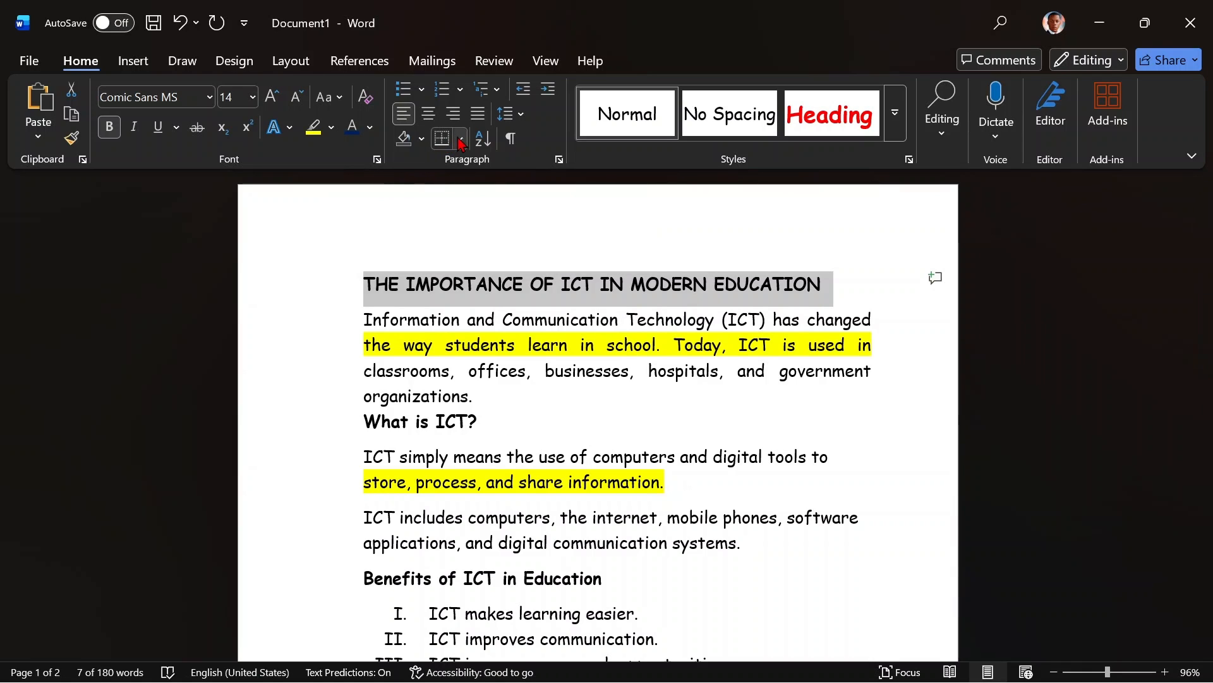
{"action": "left_click", "coordinate": [460, 138]}
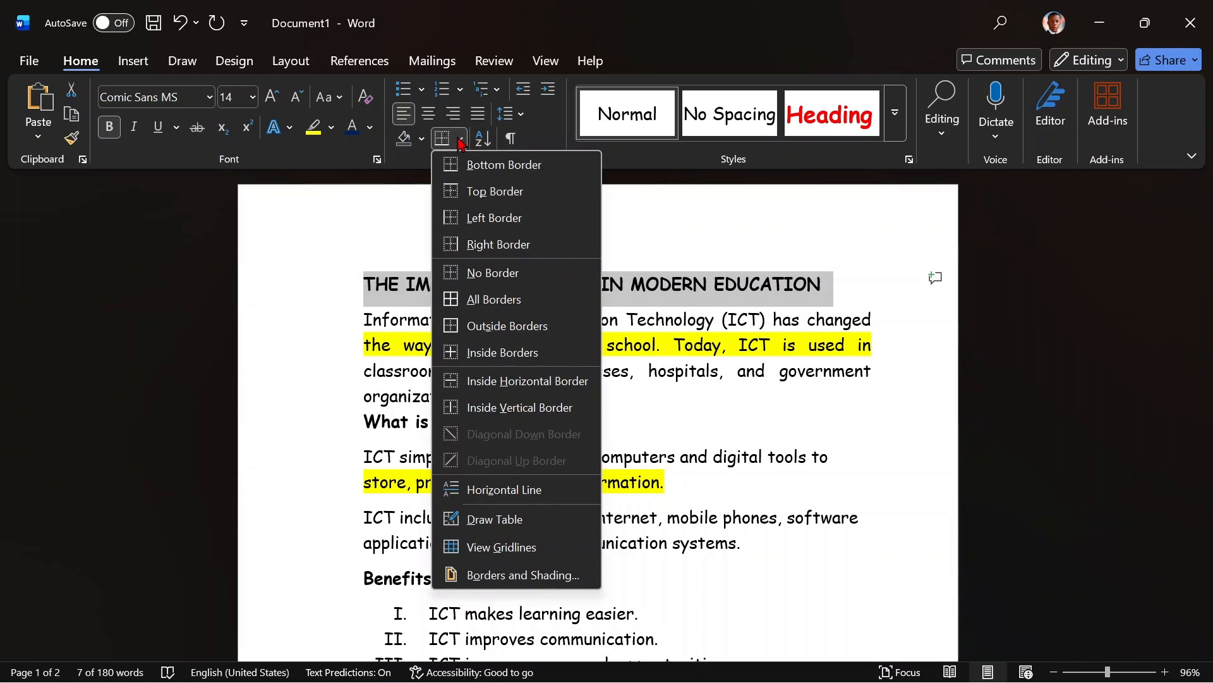
{"action": "left_click", "coordinate": [479, 328]}
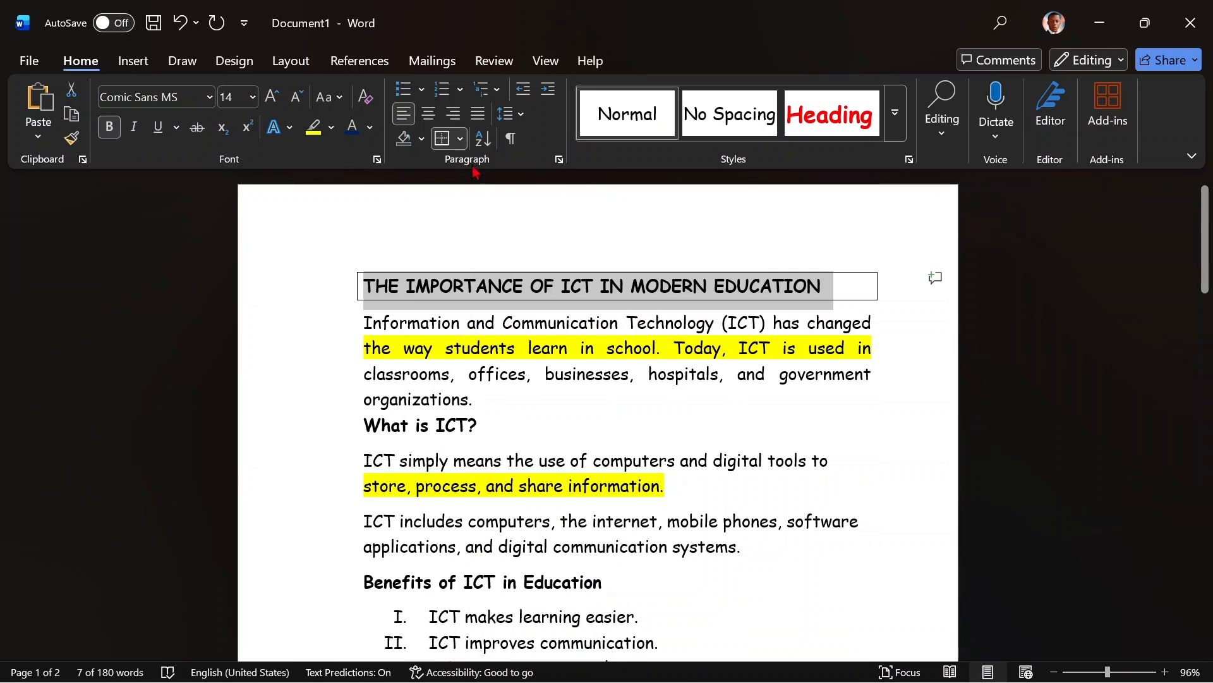
{"action": "left_click", "coordinate": [461, 138]}
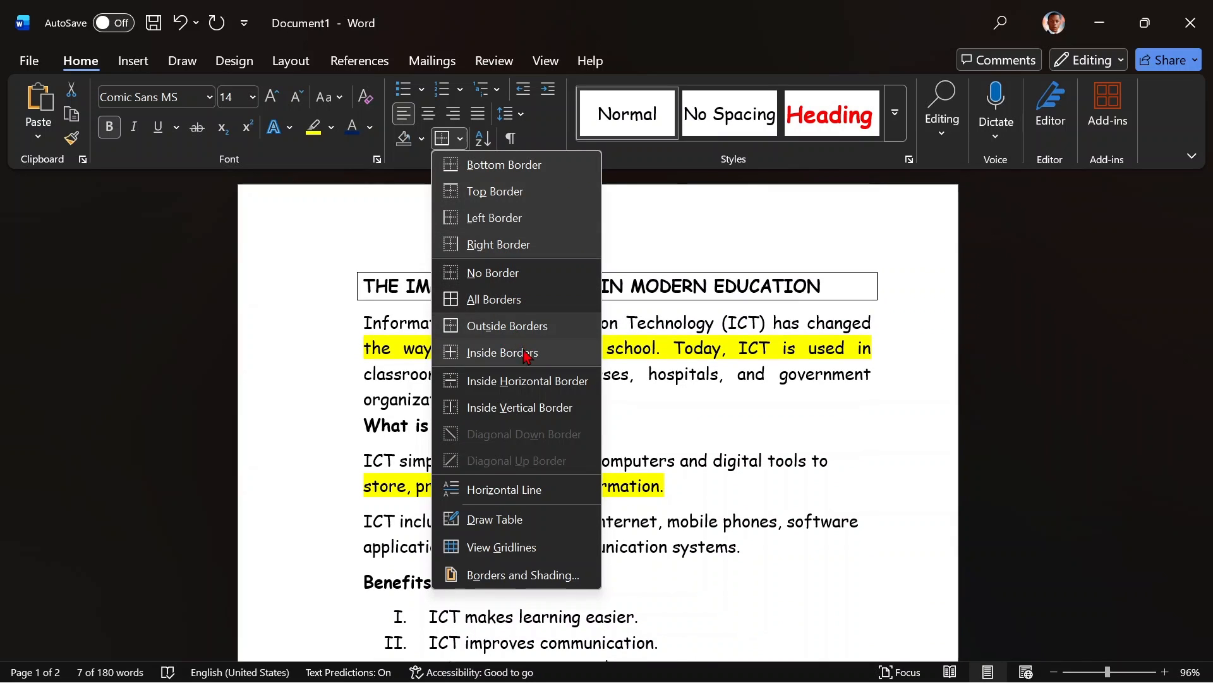
{"action": "left_click", "coordinate": [476, 303]}
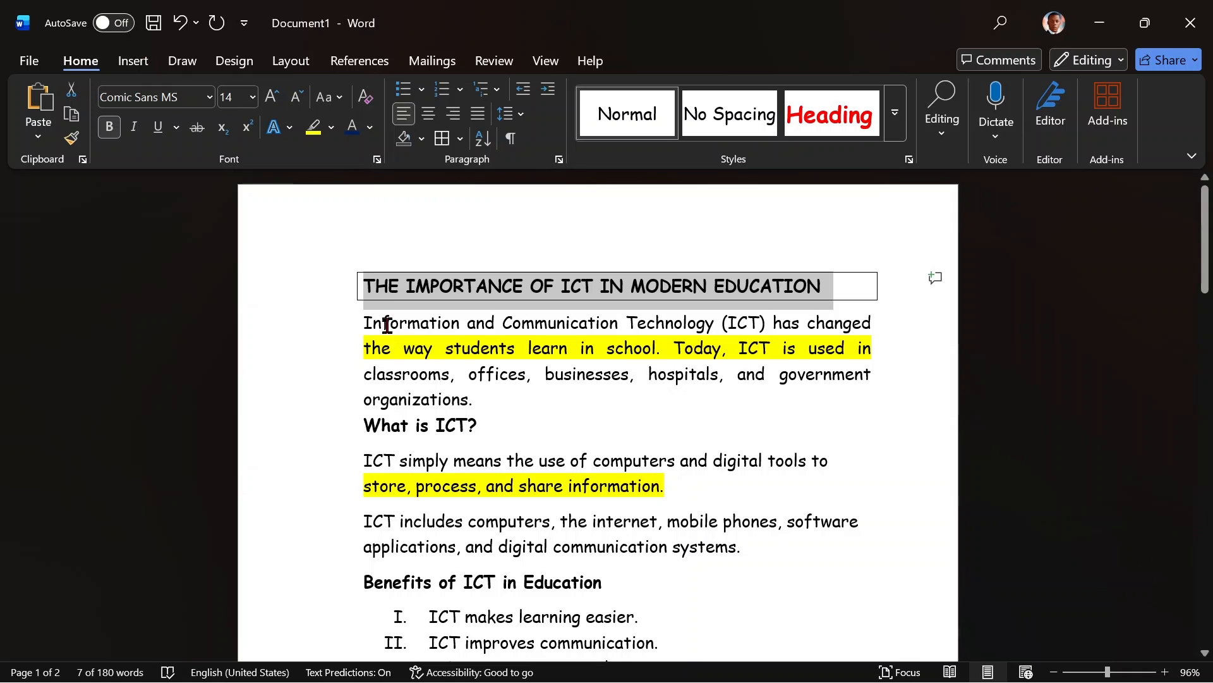
- Sort the bulleted list under "Areas Where ICT is Used" as text paragraphs in ascending order, and undo the sort
{"action": "scroll", "coordinate": [436, 412], "scroll_direction": "down", "scroll_amount": 7}
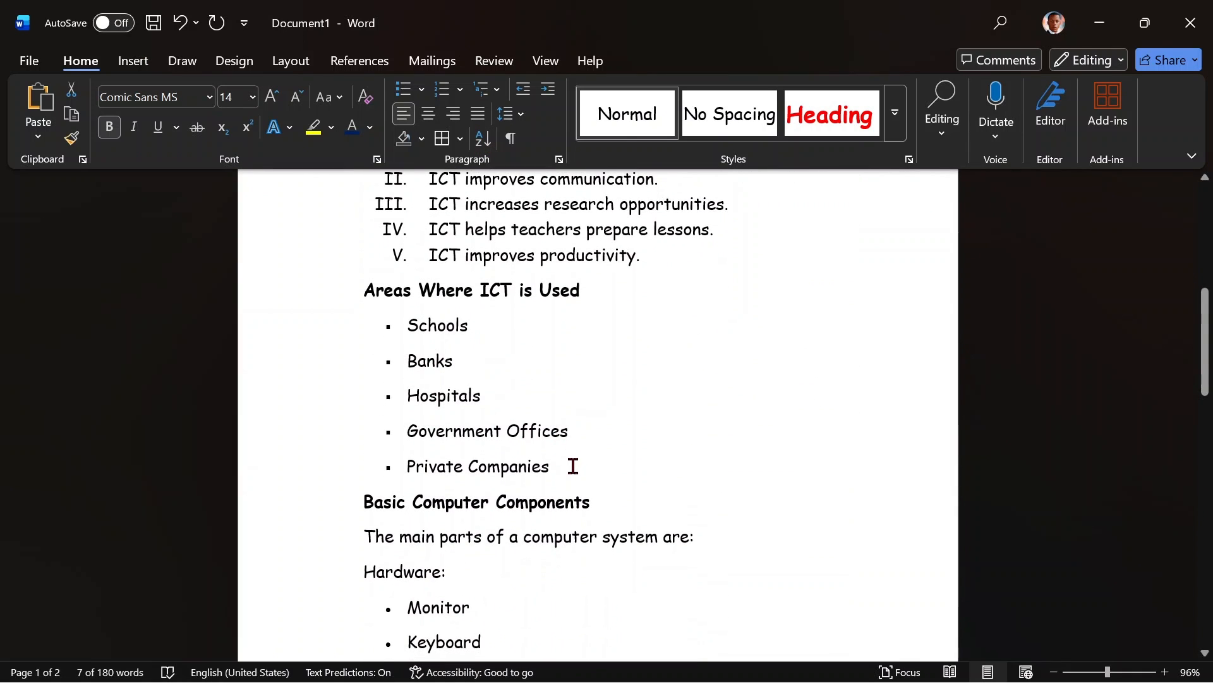
{"action": "left_click_drag", "start_coordinate": [572, 465], "coordinate": [411, 324]}
{"action": "left_click", "coordinate": [483, 138]}
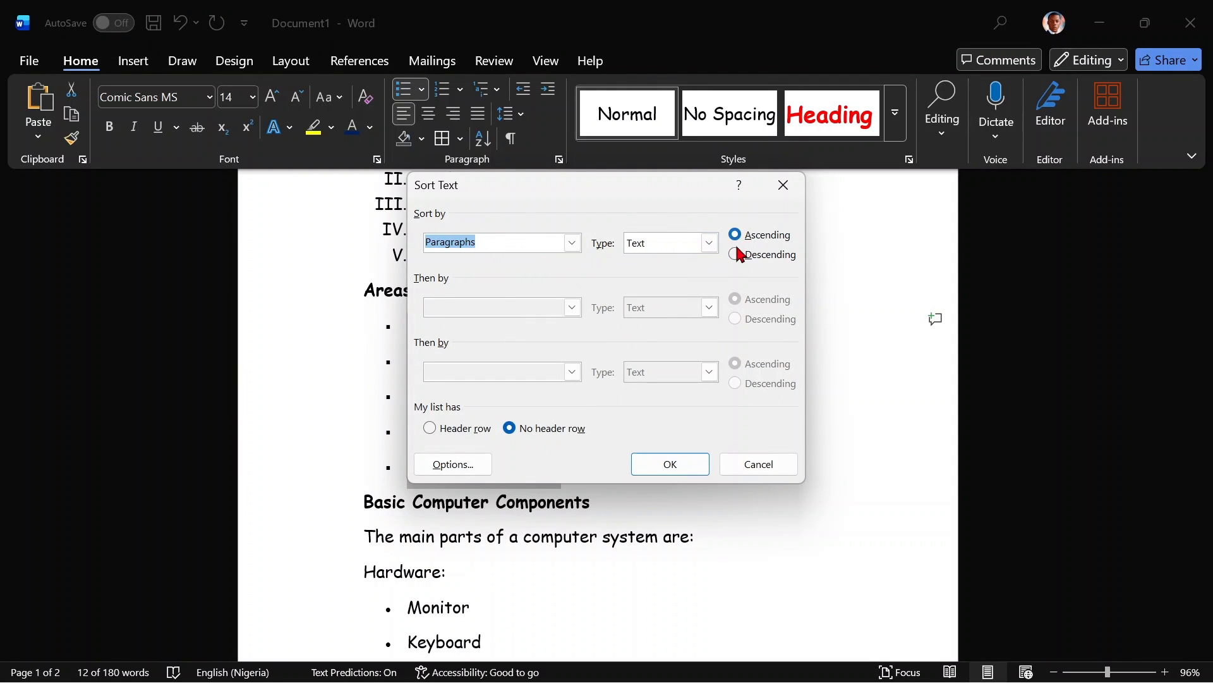
{"action": "left_click", "coordinate": [664, 474]}
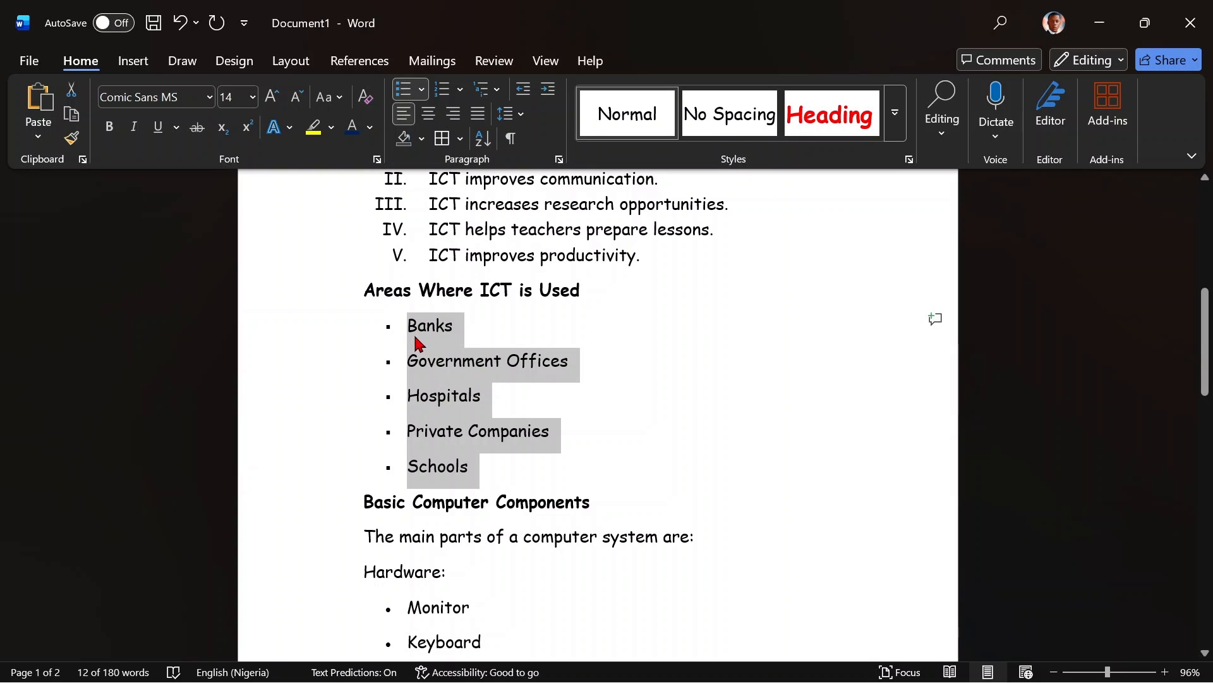
{"action": "key", "text": "ctrl+z"}
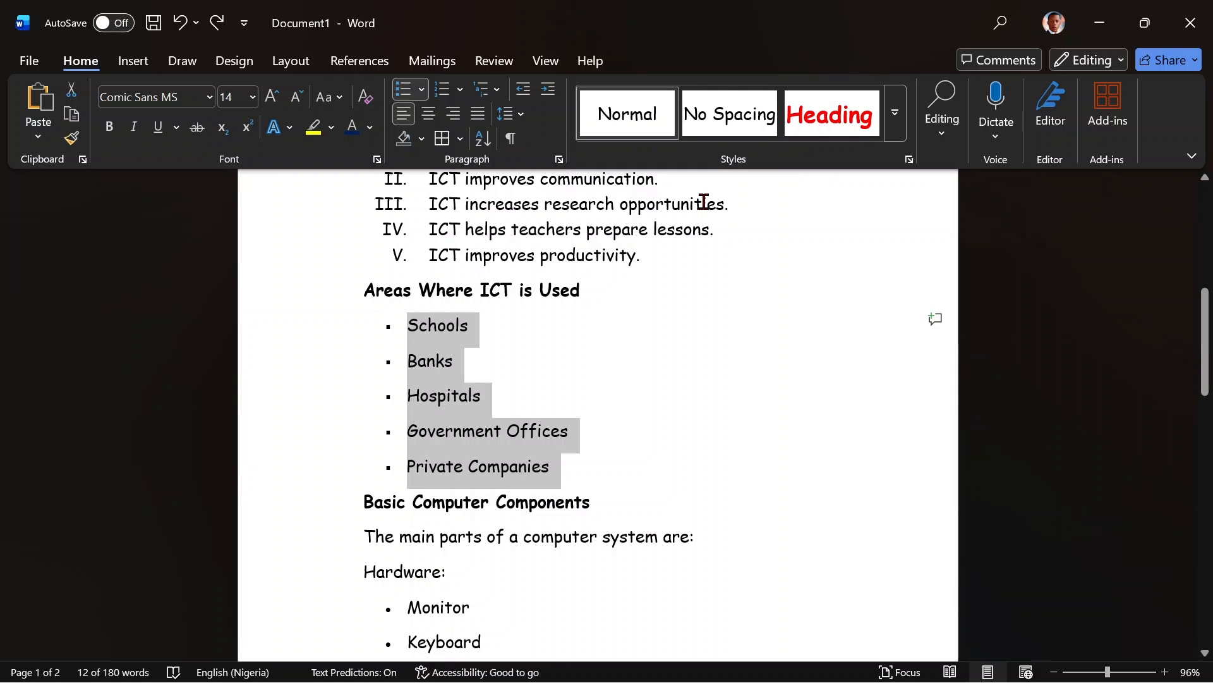
- Give the article title the black-fill, white-outline text effect with an aqua hard shadow, and color its text standard dark red
{"action": "scroll", "coordinate": [727, 287], "scroll_direction": "up", "scroll_amount": 6}
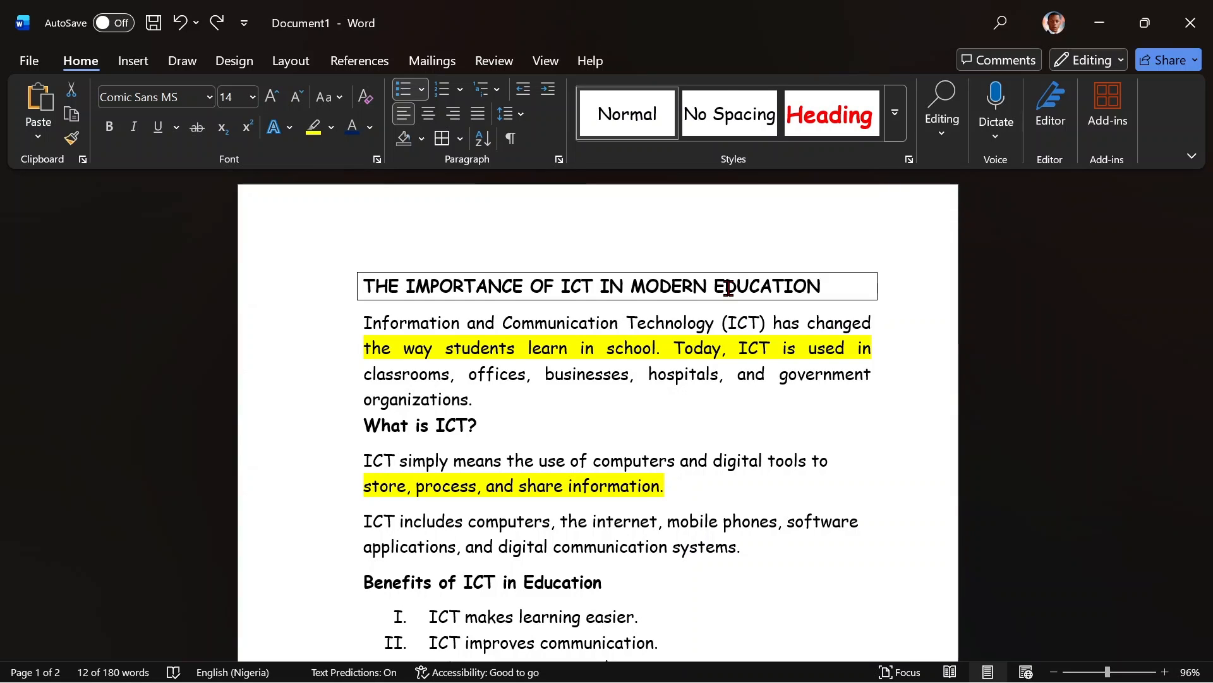
{"action": "left_click", "coordinate": [333, 295]}
{"action": "left_click", "coordinate": [278, 126]}
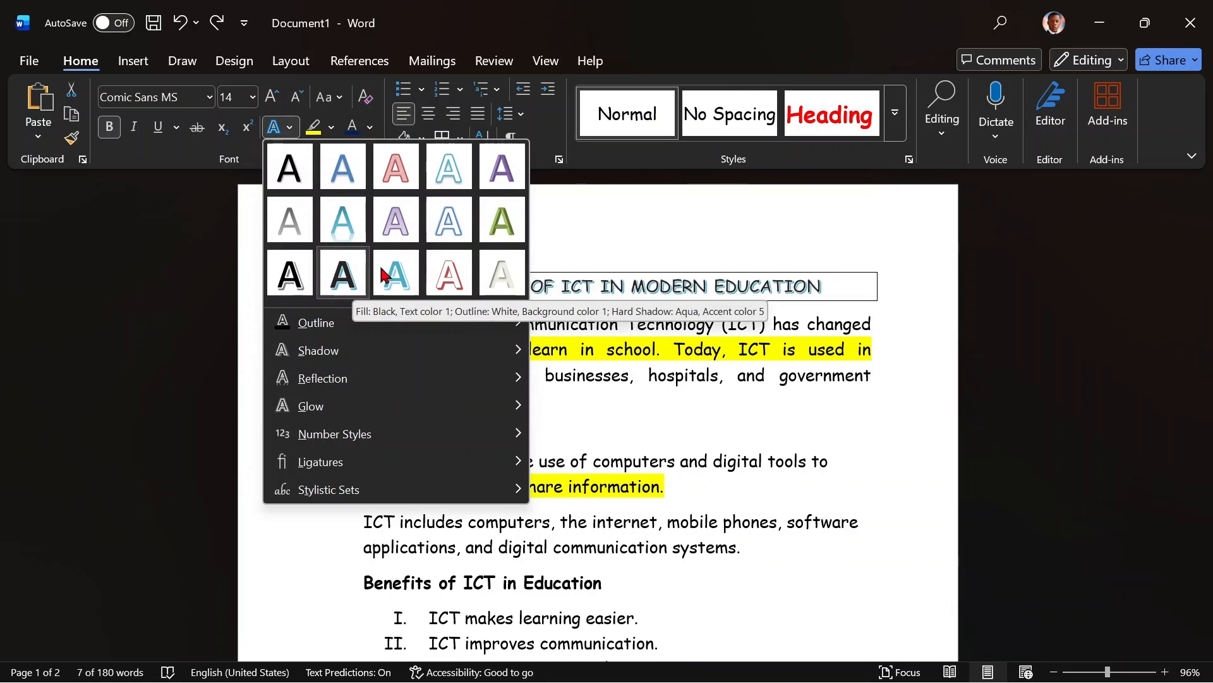
{"action": "left_click", "coordinate": [343, 284]}
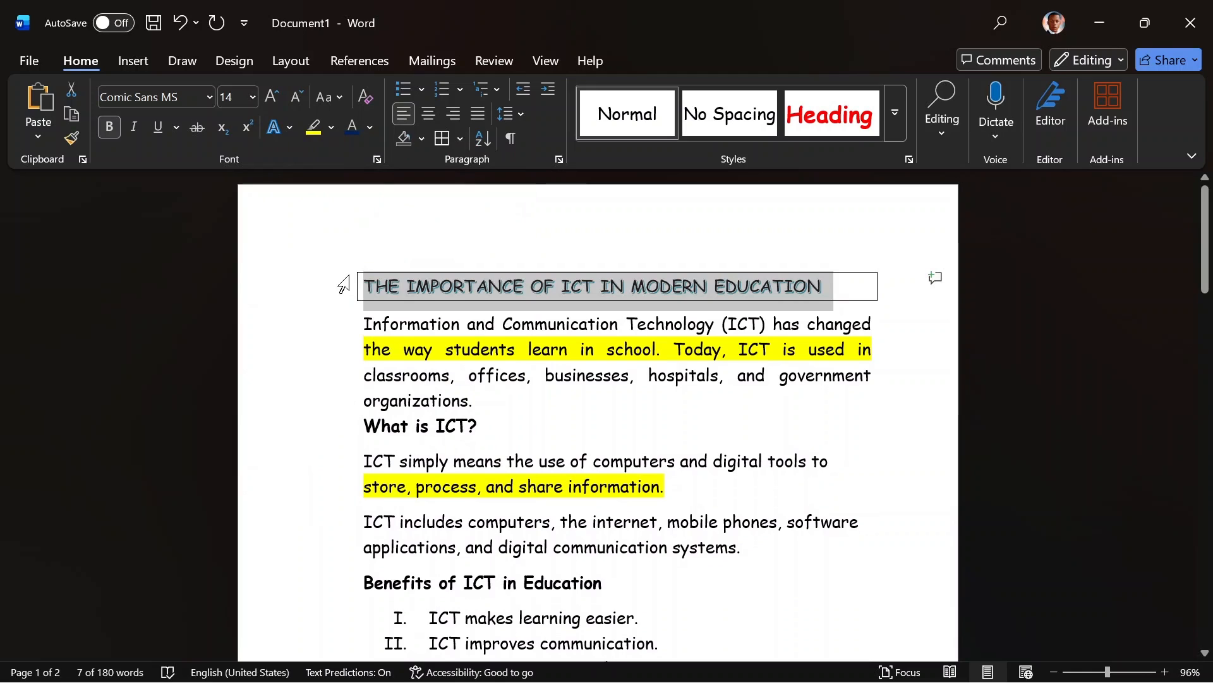
{"action": "left_click", "coordinate": [369, 127]}
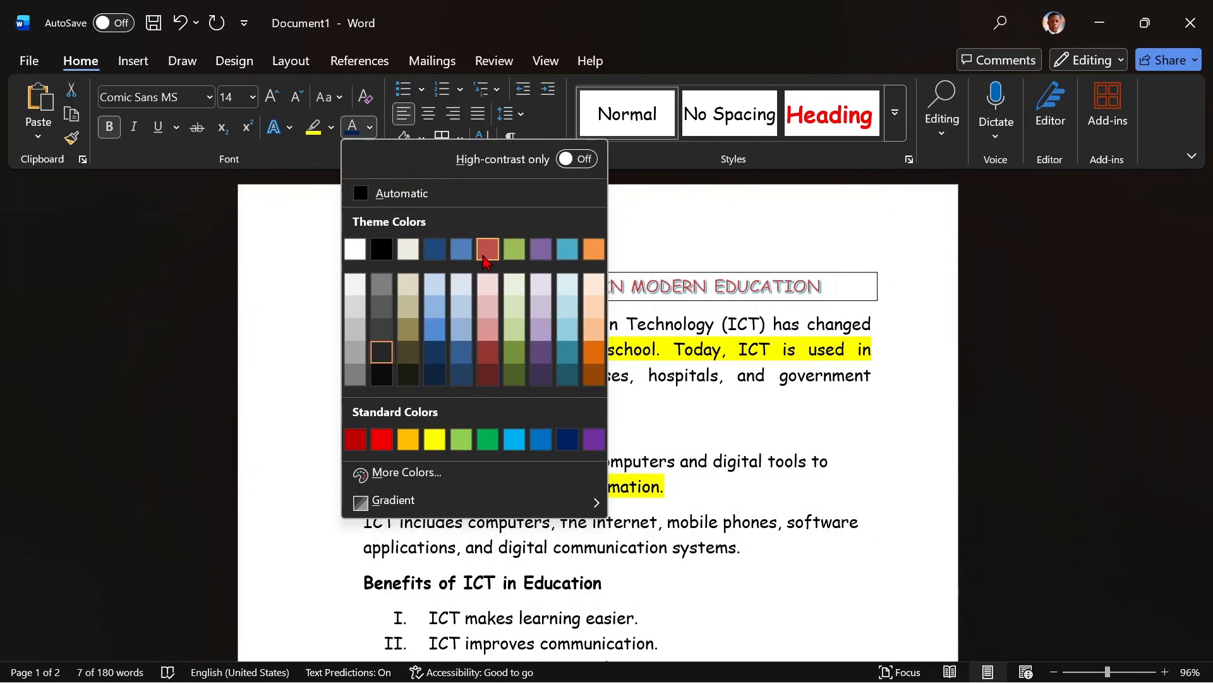
{"action": "left_click", "coordinate": [355, 438]}
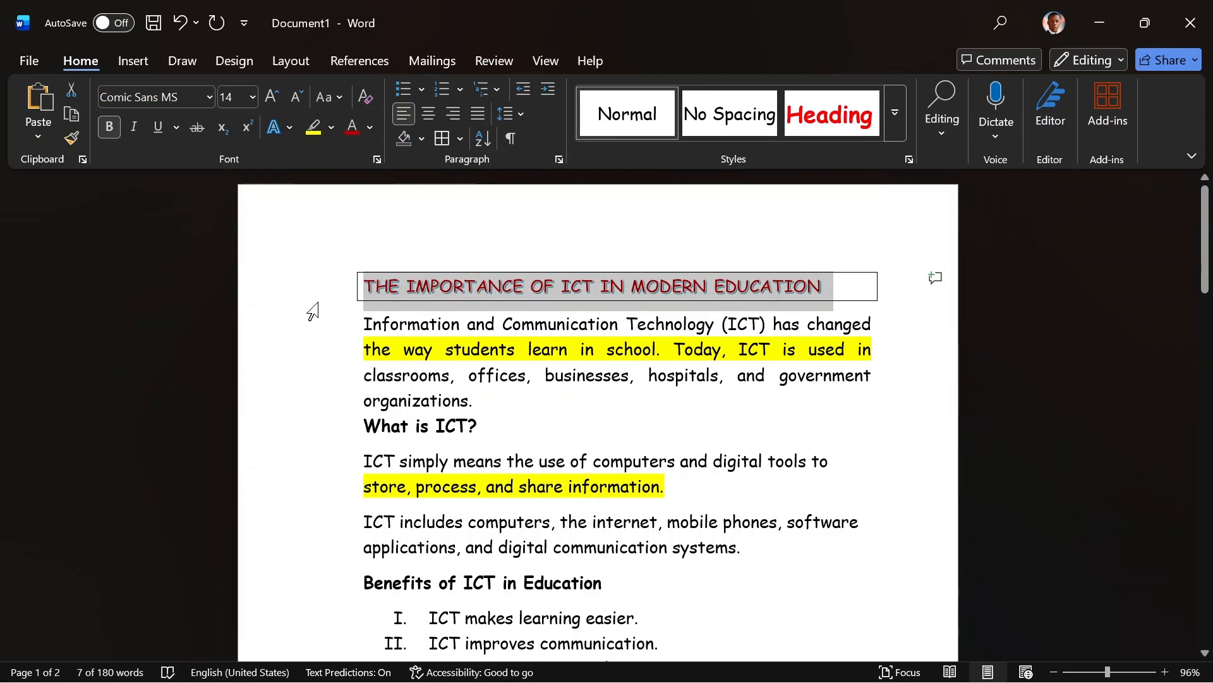
- Create a new style named "Style1" from the article title's formatting using Apply Styles
{"action": "left_click", "coordinate": [329, 419]}
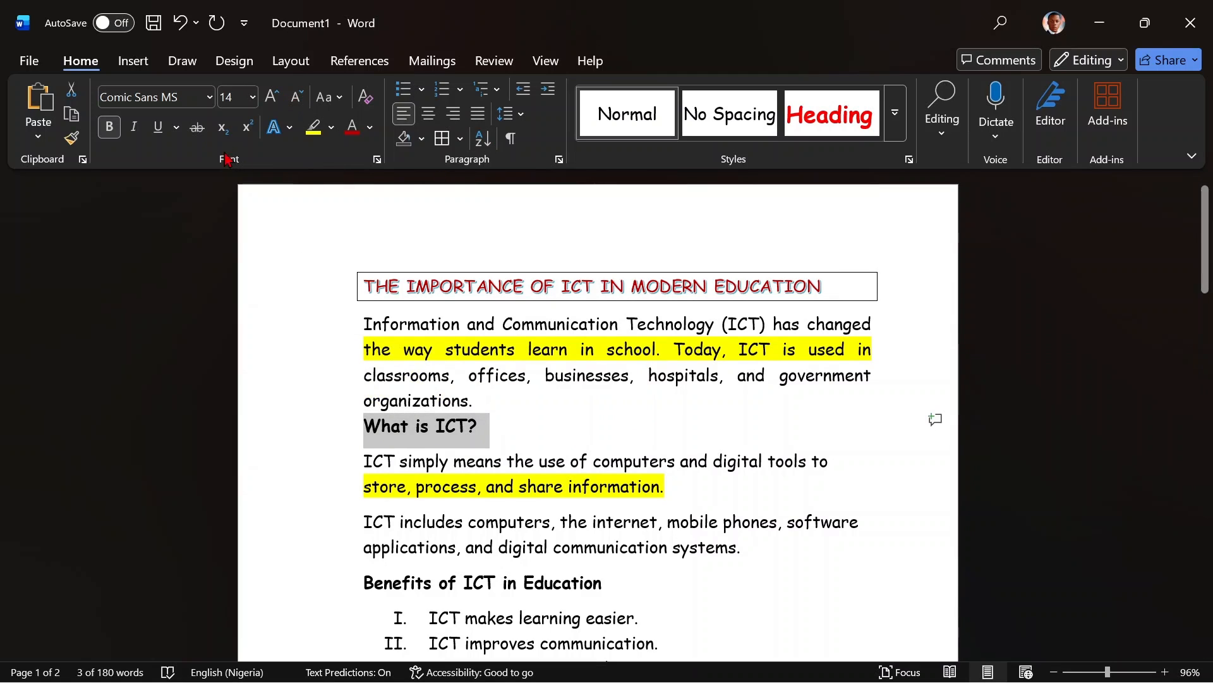
{"action": "left_click", "coordinate": [322, 288]}
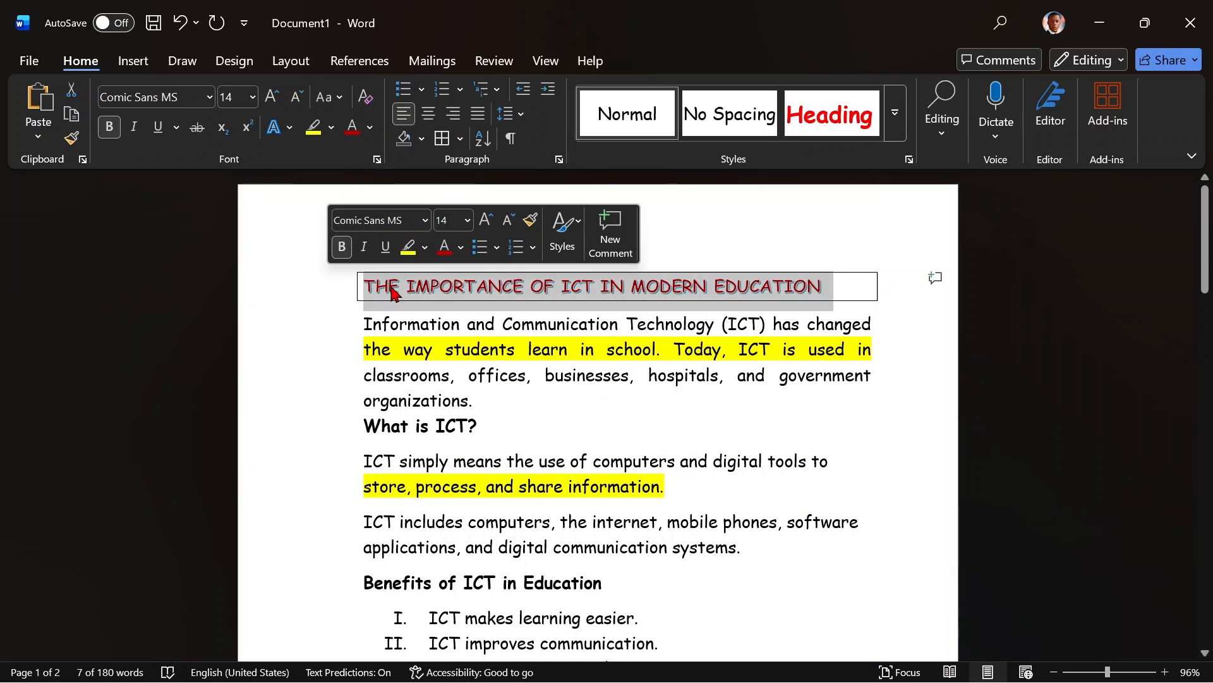
{"action": "left_click", "coordinate": [895, 113]}
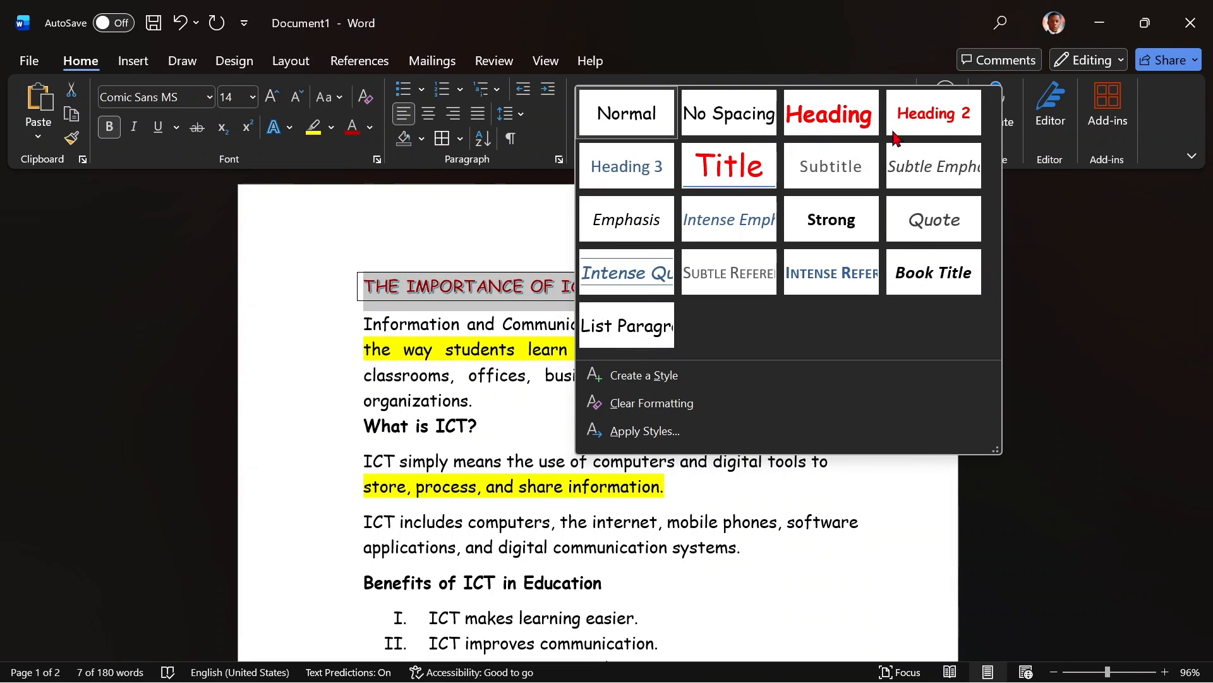
{"action": "left_click", "coordinate": [634, 432]}
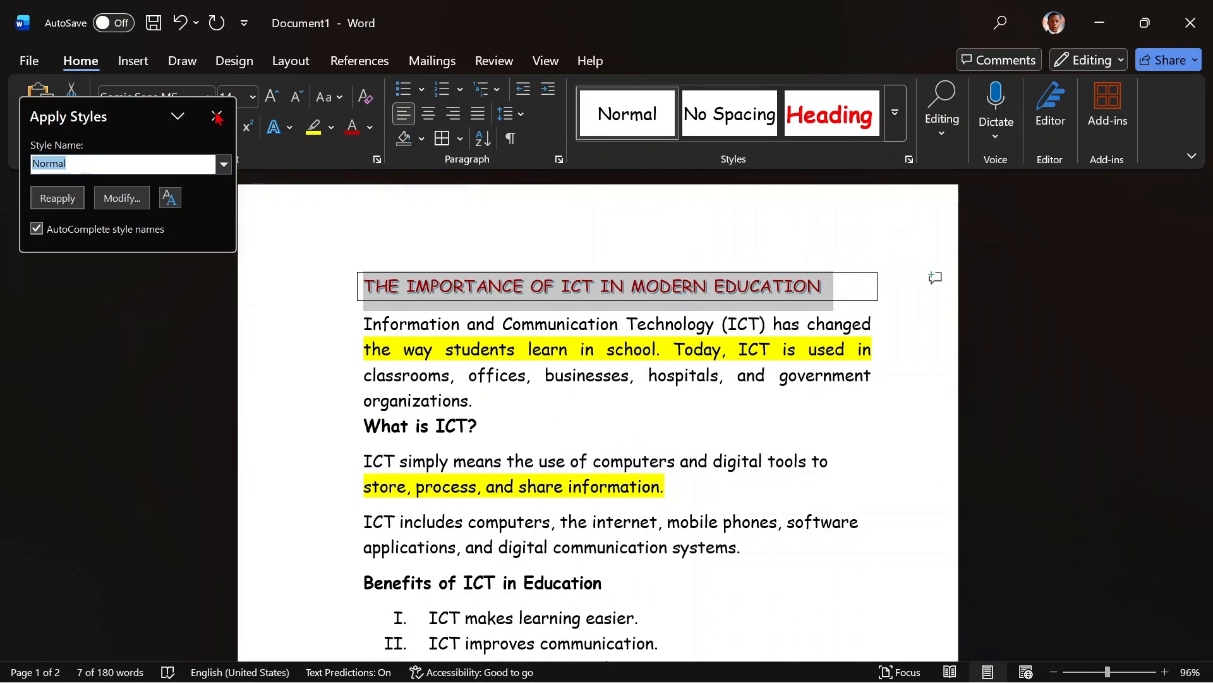
{"action": "left_click", "coordinate": [143, 157]}
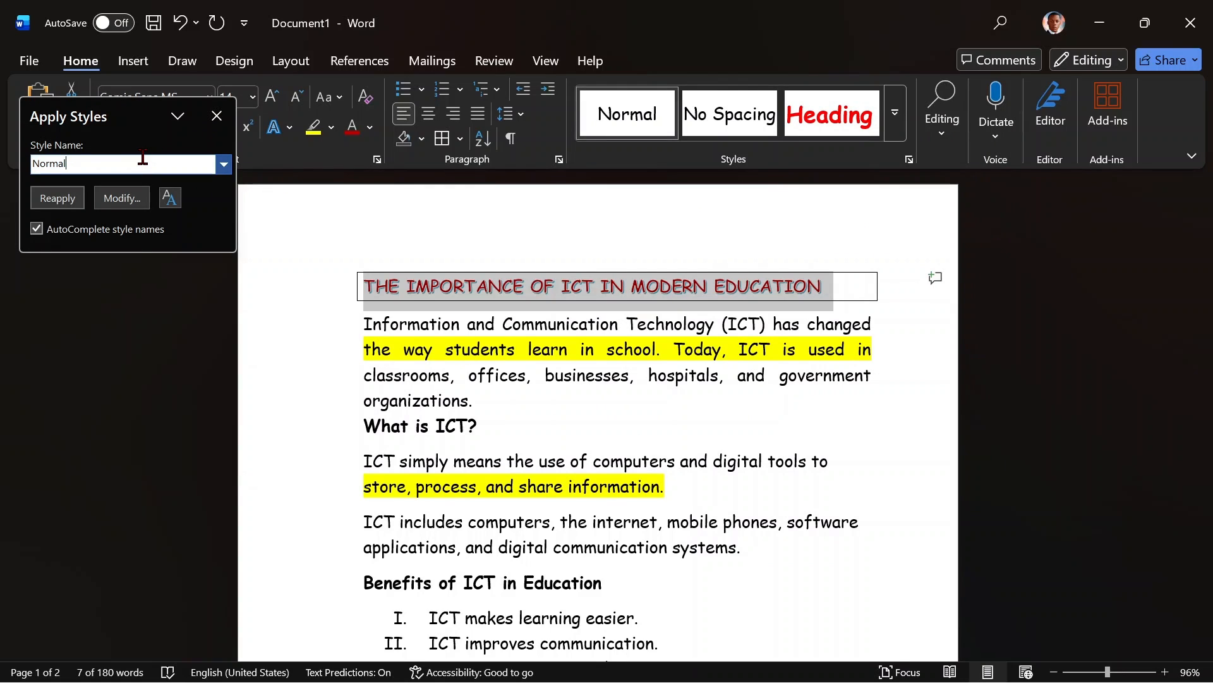
{"action": "key", "text": "BackSpace"}
{"action": "key", "text": "BackSpace"}
{"action": "type", "text": "Style1"}
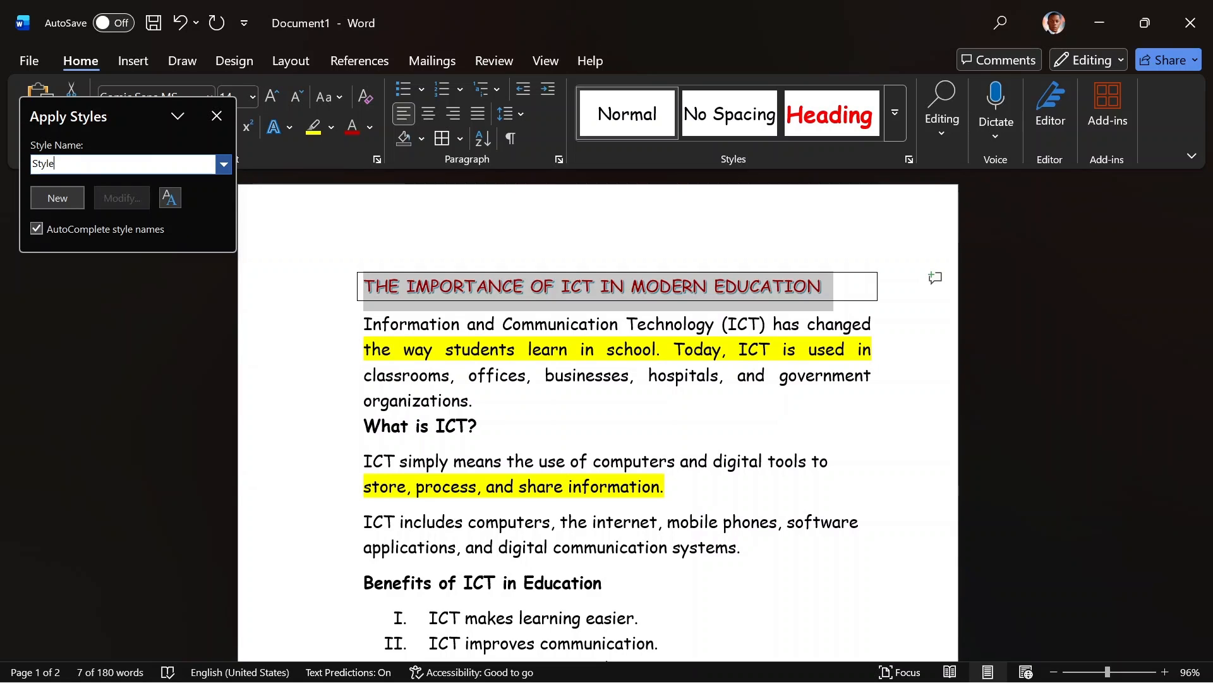
{"action": "left_click", "coordinate": [57, 198]}
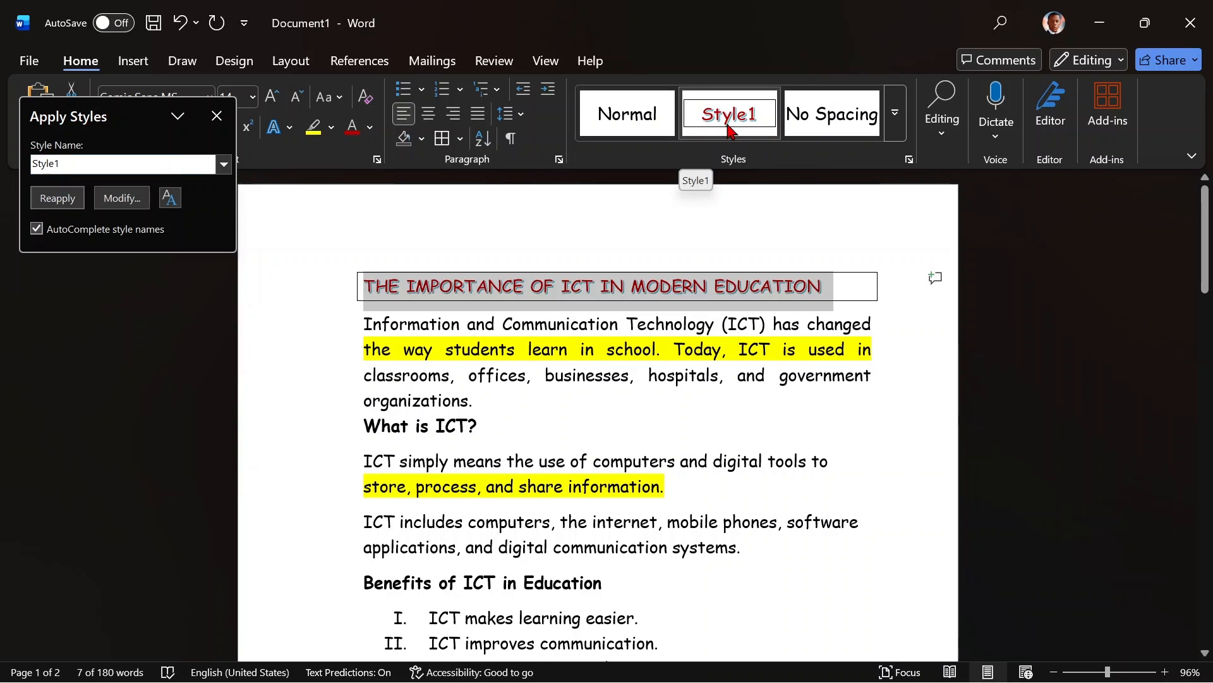
{"action": "left_click", "coordinate": [217, 116]}
- Apply Style1 to the "What is ICT?" and "Benefits of ICT in Education" headings
{"action": "left_click", "coordinate": [334, 430]}
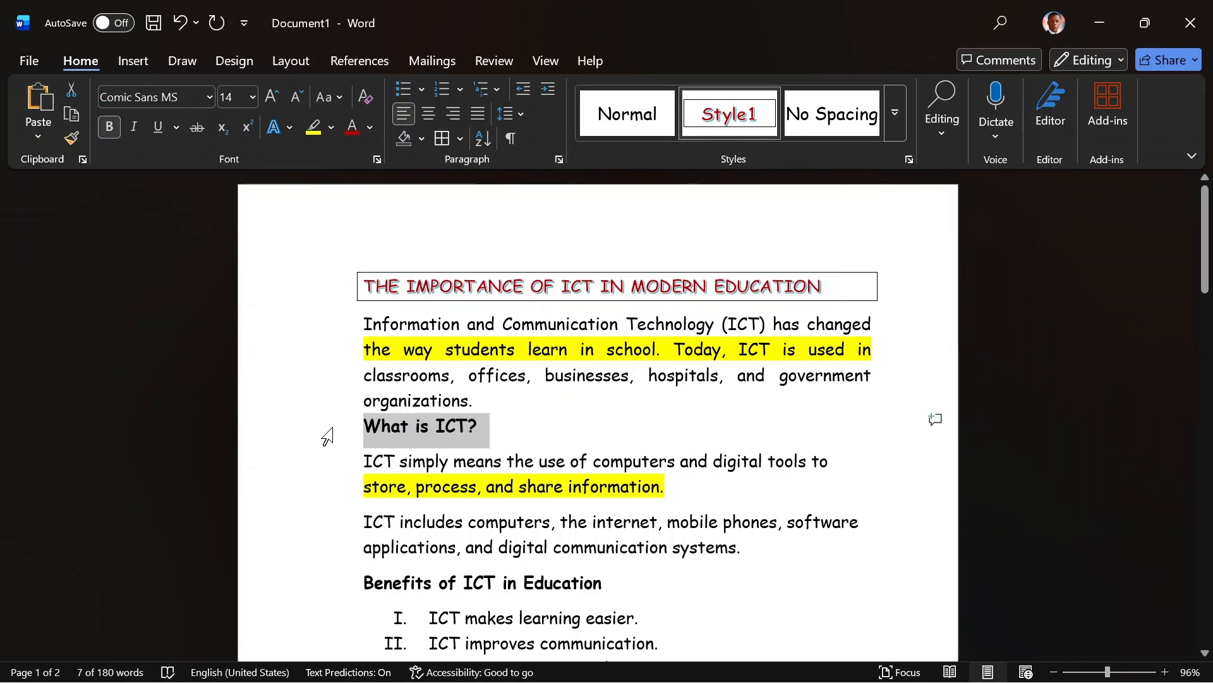
{"action": "left_click", "coordinate": [714, 123]}
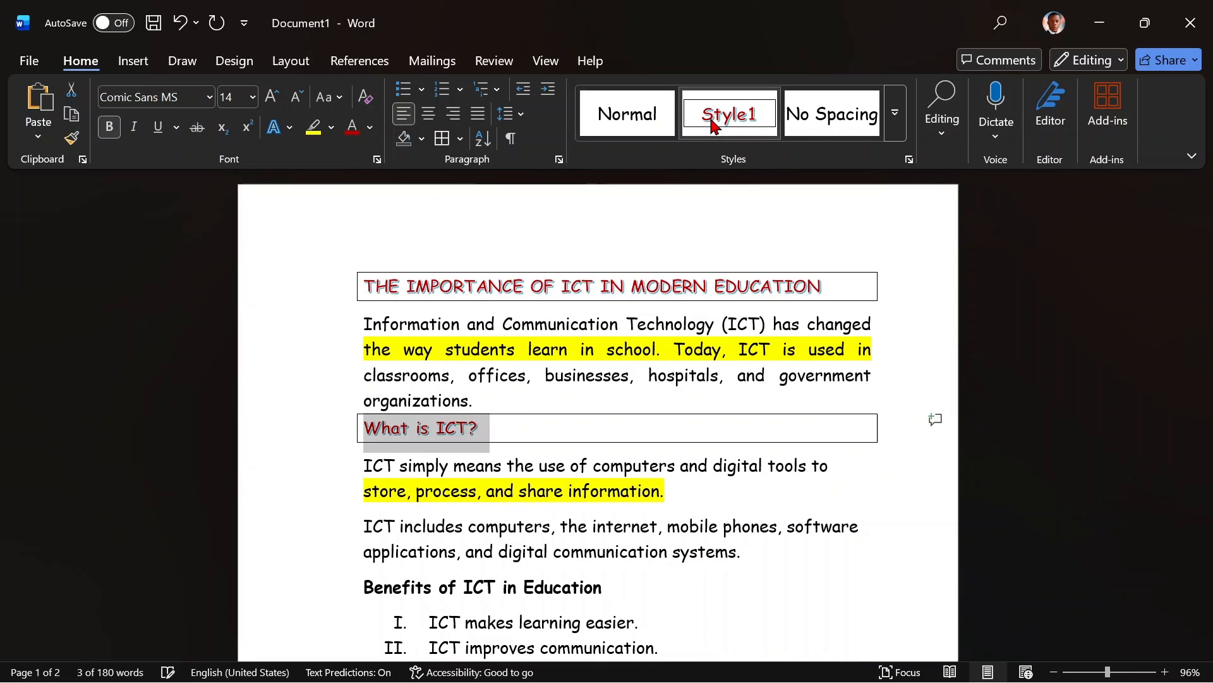
{"action": "left_click", "coordinate": [321, 594]}
{"action": "left_click", "coordinate": [721, 114]}
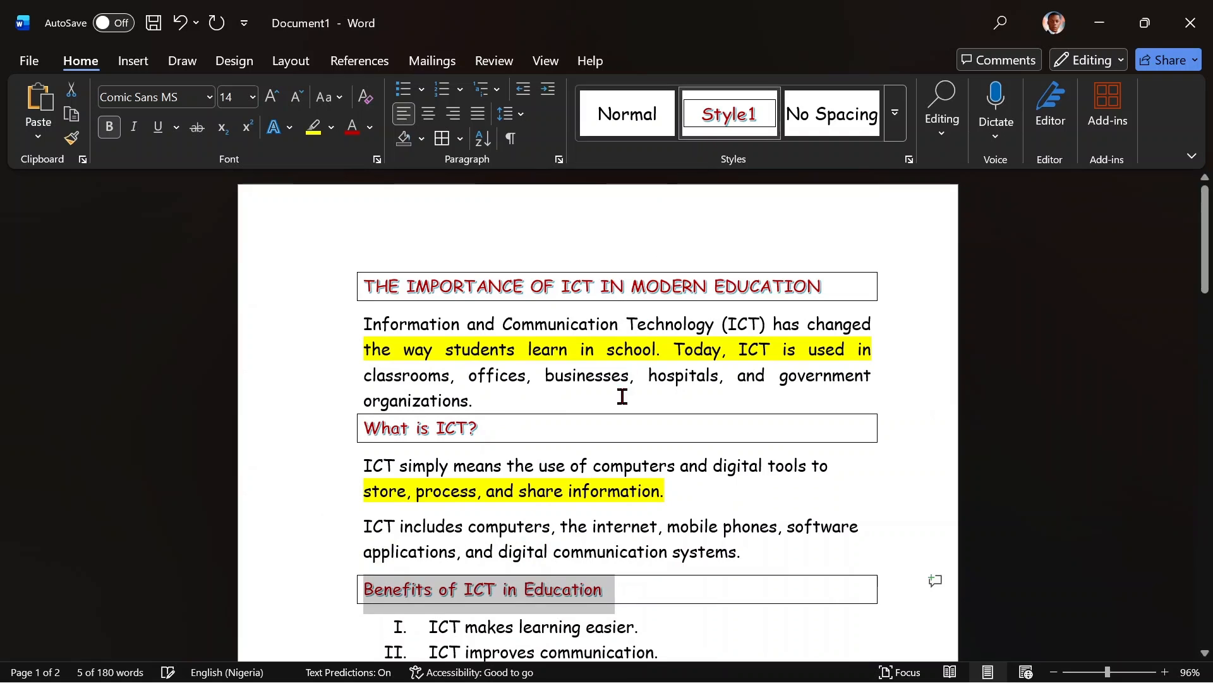
- Apply Style1 to the "Areas Where ICT is Used" and "Basic Computer Components" headings
{"action": "scroll", "coordinate": [601, 419], "scroll_direction": "down", "scroll_amount": 5}
{"action": "left_click", "coordinate": [328, 480]}
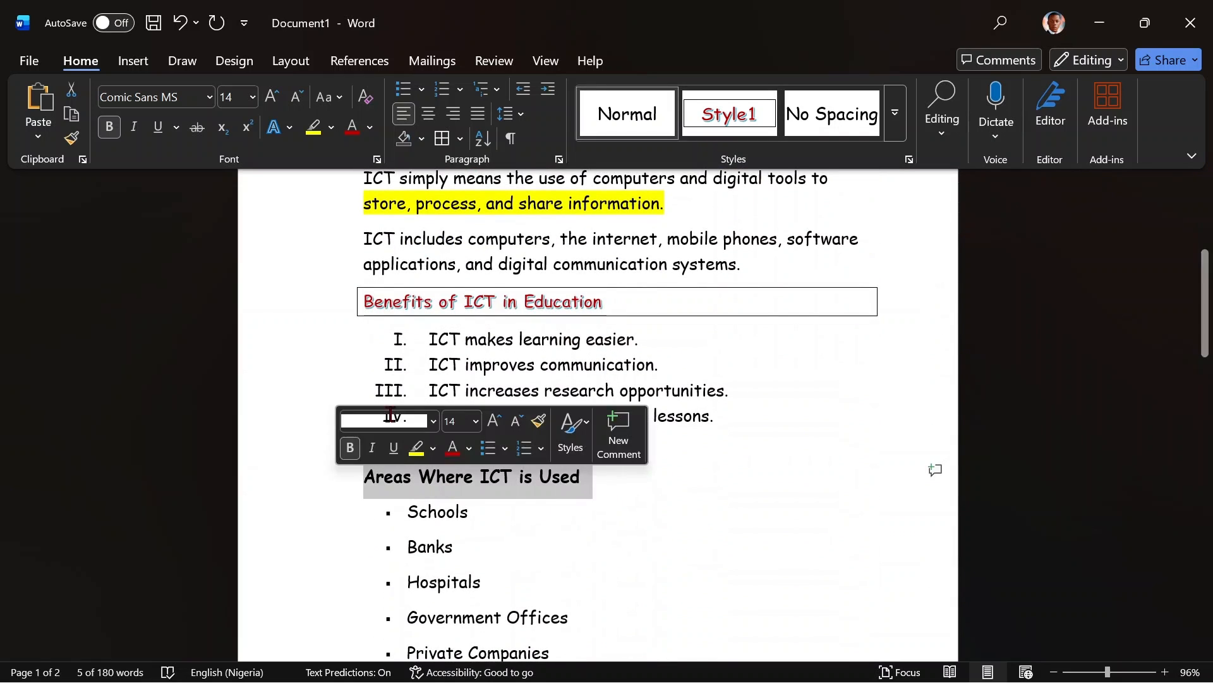
{"action": "left_click", "coordinate": [735, 132]}
{"action": "scroll", "coordinate": [634, 412], "scroll_direction": "down", "scroll_amount": 5}
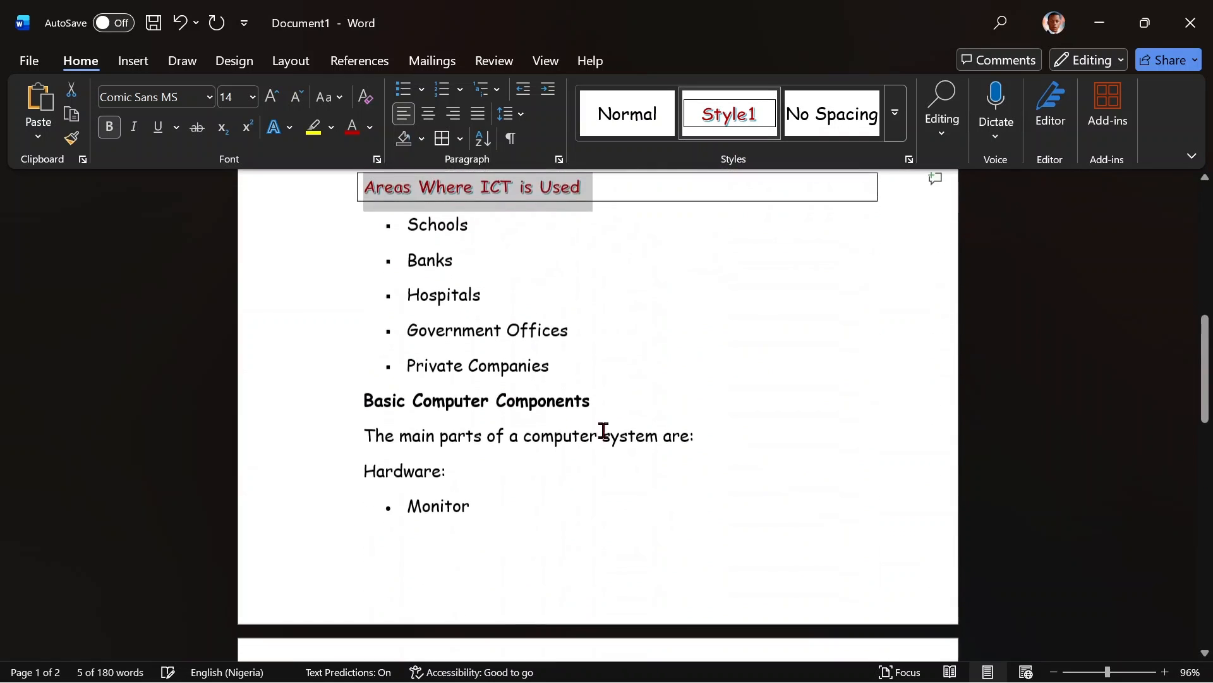
{"action": "left_click", "coordinate": [345, 412]}
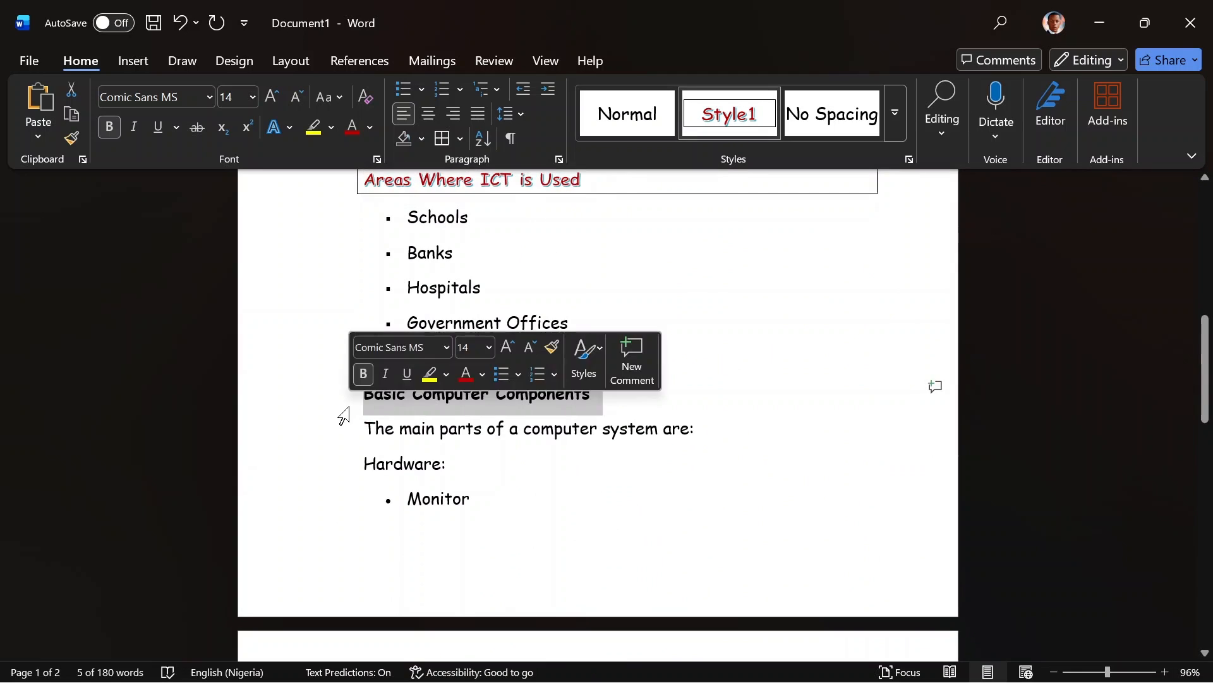
{"action": "left_click", "coordinate": [737, 116]}
- Apply Style1 to the "Simple ICT Formula" heading on the second page, and return to the start of the document
{"action": "scroll", "coordinate": [606, 442], "scroll_direction": "down", "scroll_amount": 5}
{"action": "scroll", "coordinate": [384, 517], "scroll_direction": "down", "scroll_amount": 5}
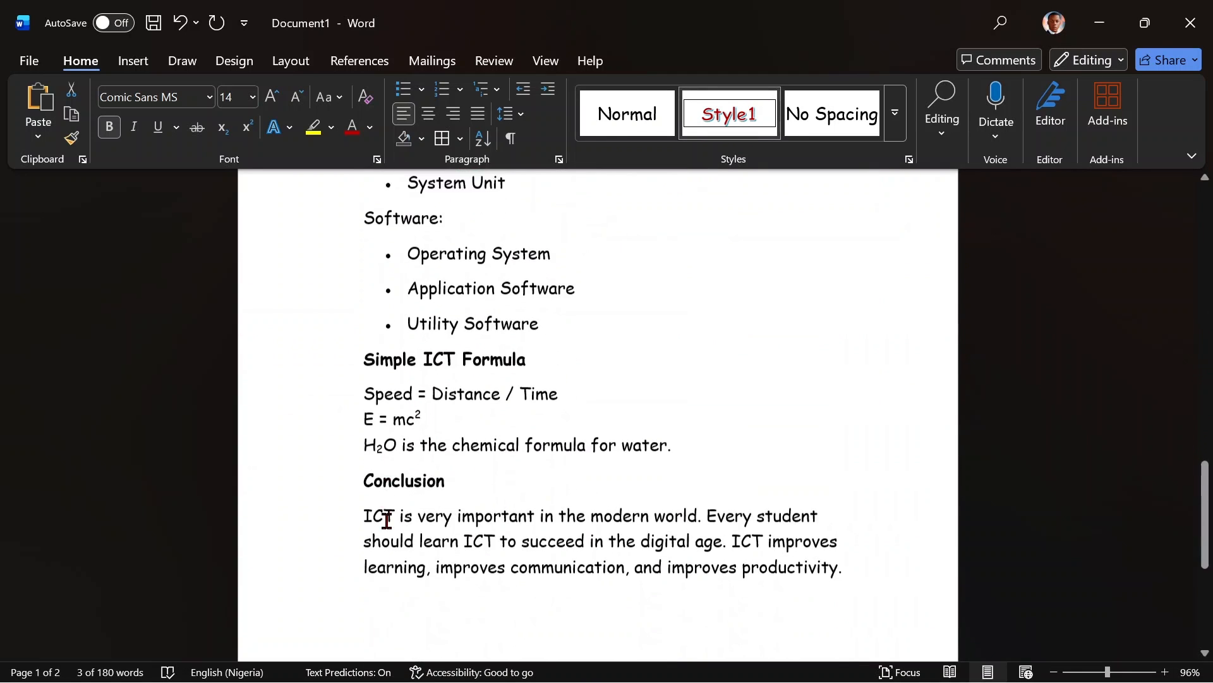
{"action": "left_click", "coordinate": [315, 325]}
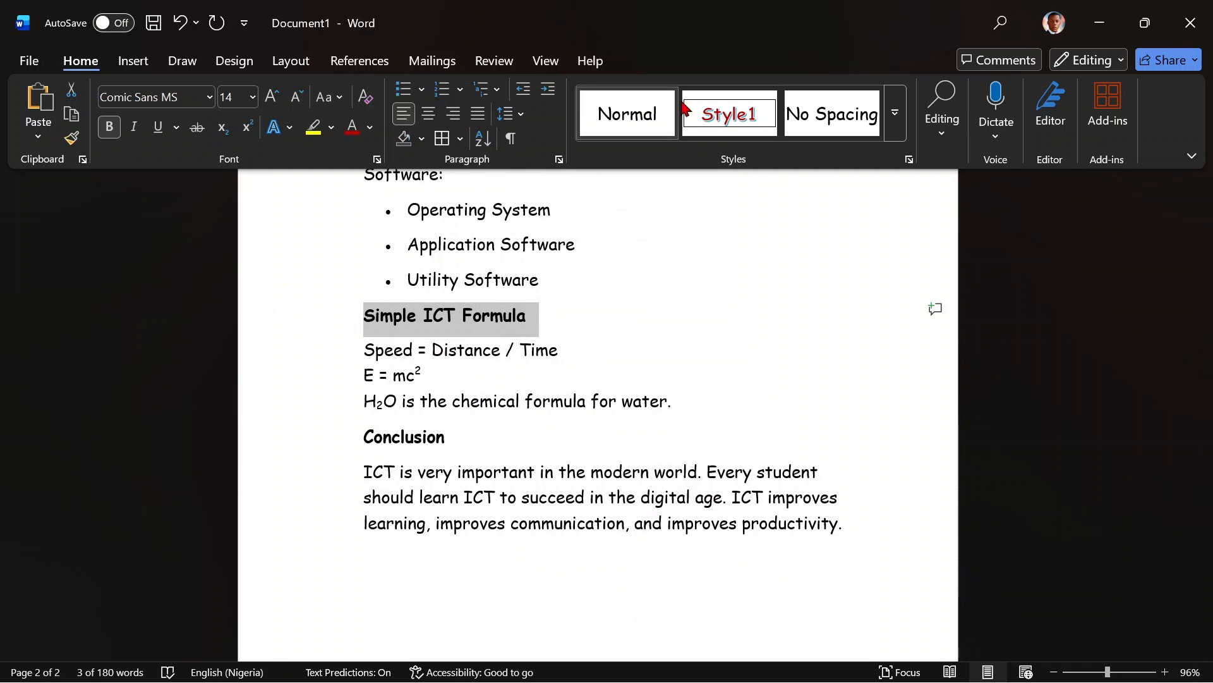
{"action": "left_click", "coordinate": [706, 114]}
{"action": "scroll", "coordinate": [670, 398], "scroll_direction": "up", "scroll_amount": 20}
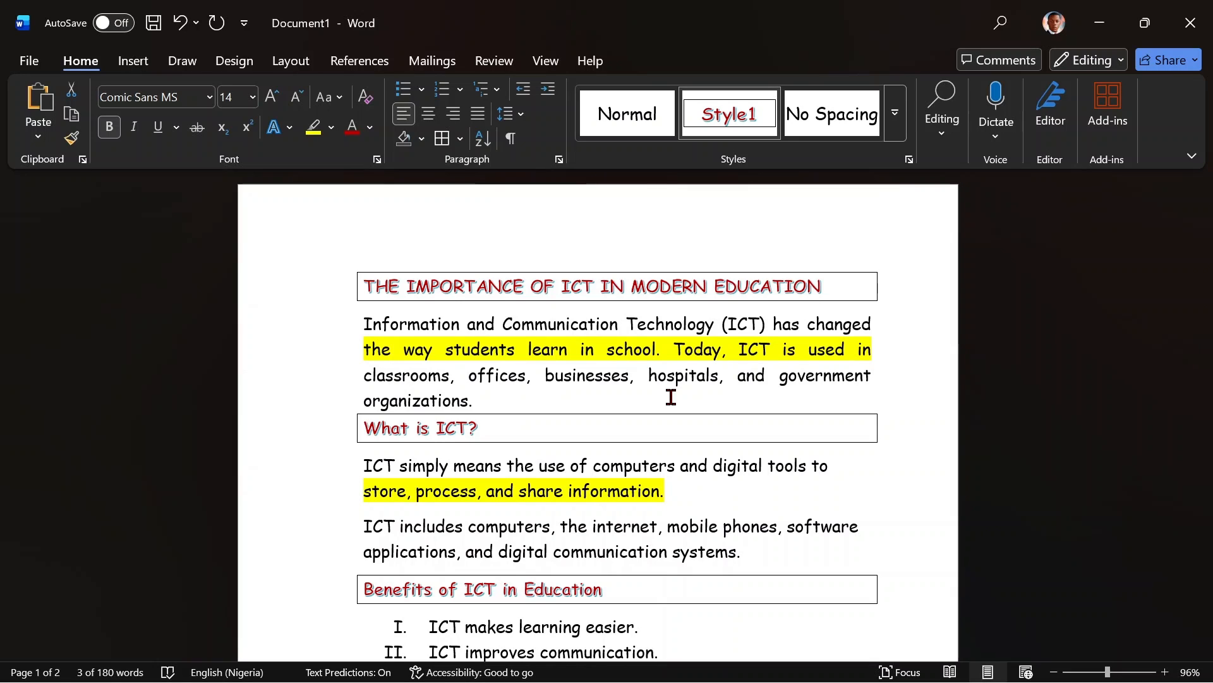
- Modify Style1 to use yellow text, centred alignment and an 18 pt font size
{"action": "right_click", "coordinate": [742, 117]}
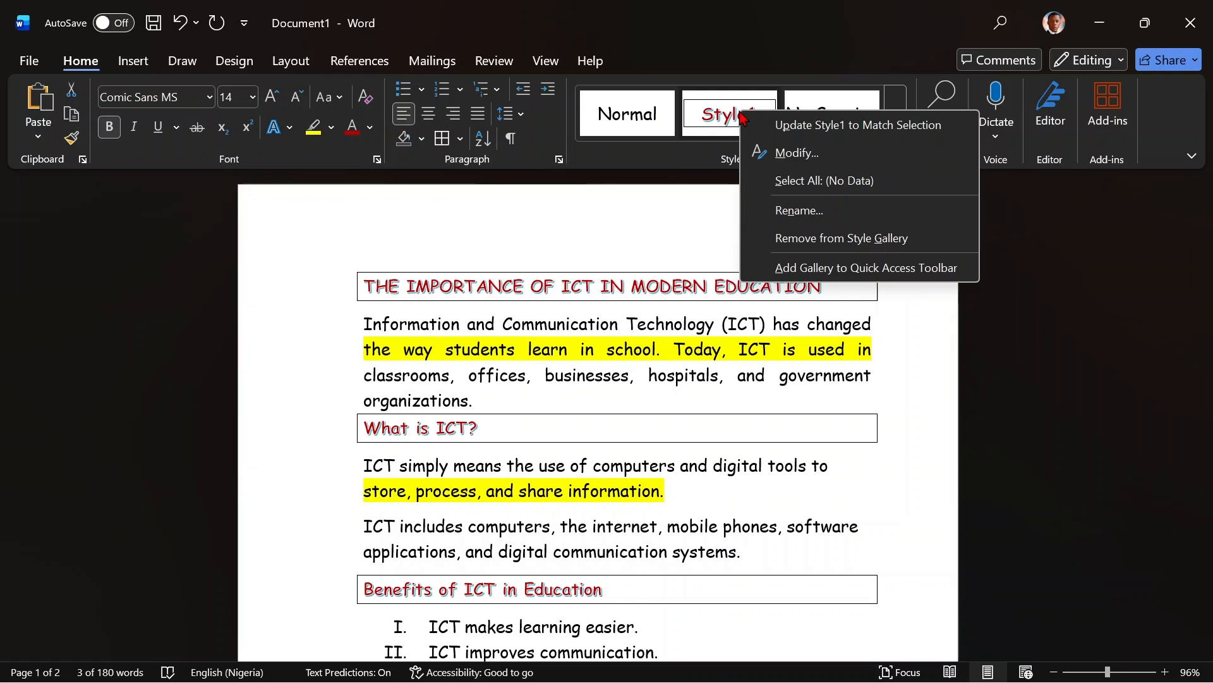
{"action": "left_click", "coordinate": [787, 156]}
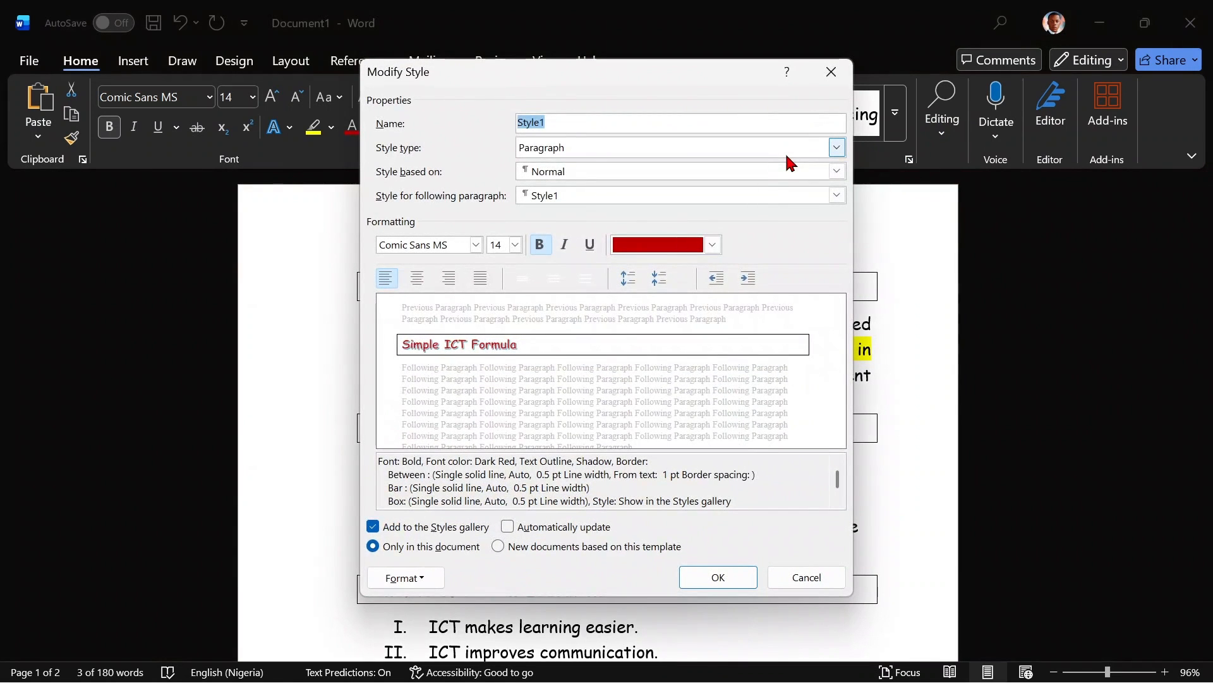
{"action": "left_click", "coordinate": [713, 245]}
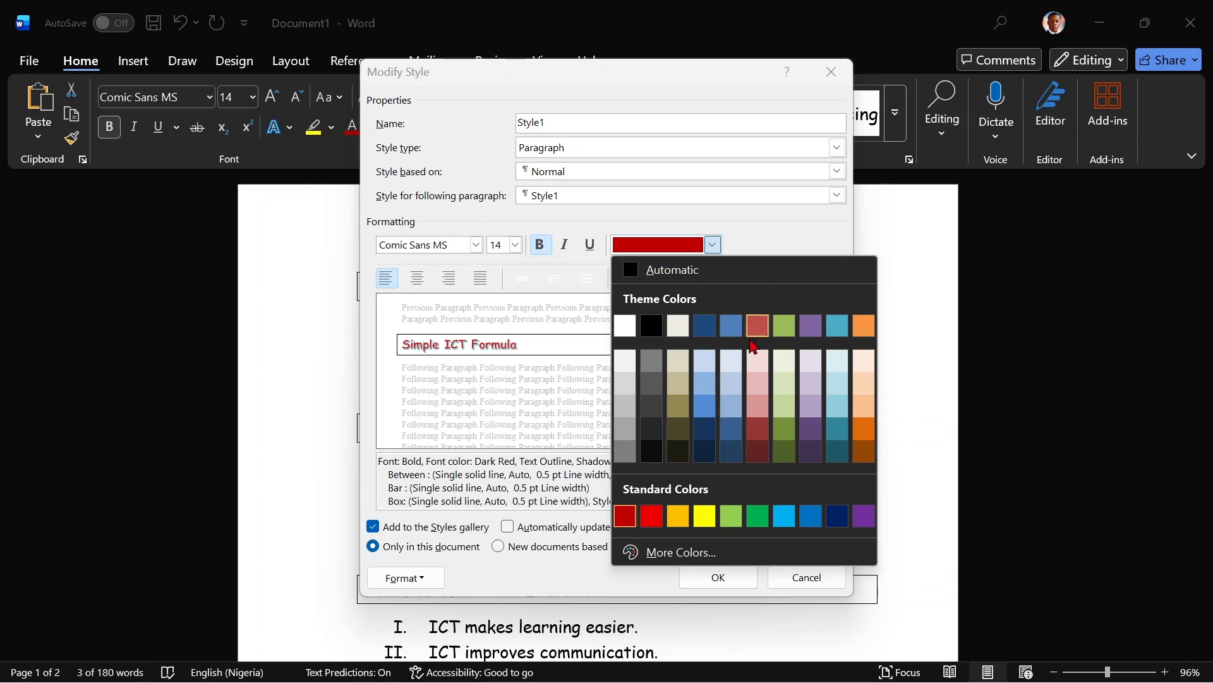
{"action": "left_click", "coordinate": [706, 515]}
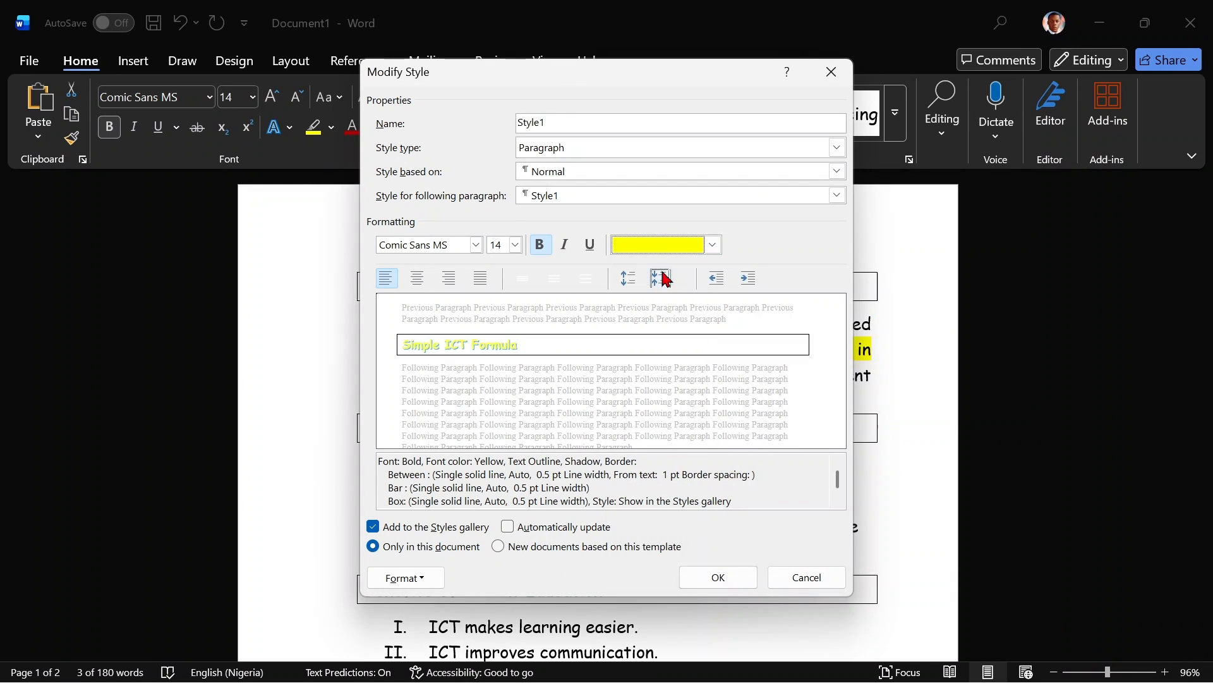
{"action": "left_click", "coordinate": [422, 282]}
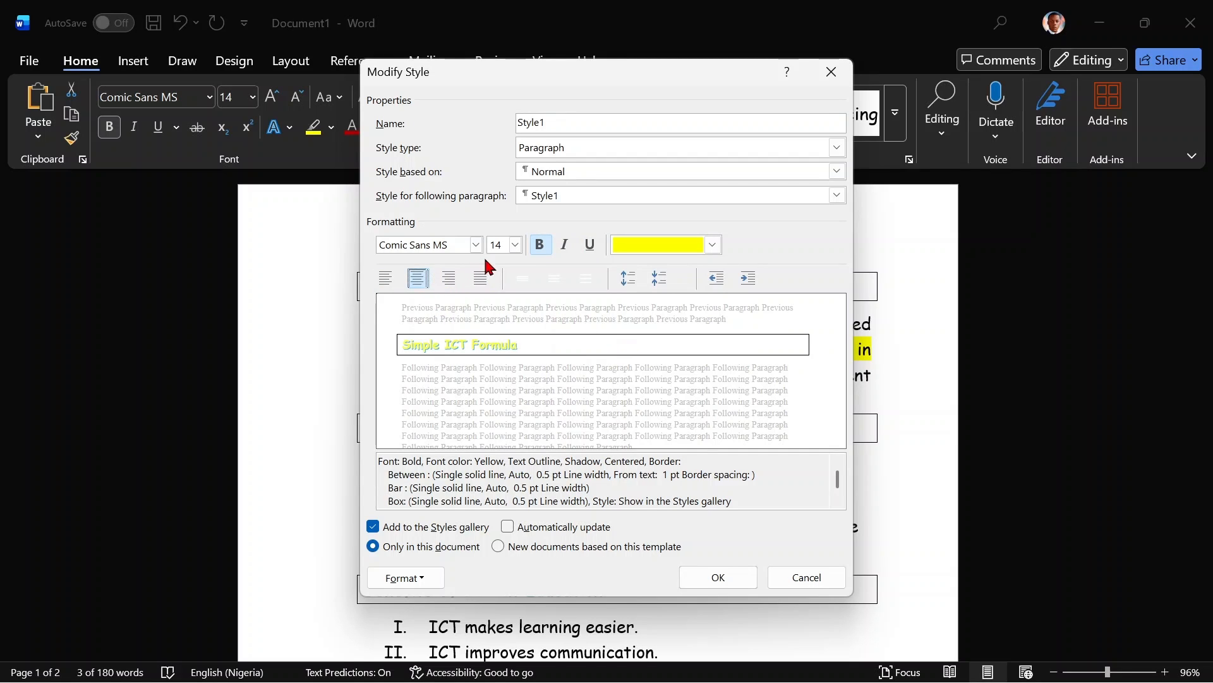
{"action": "left_click", "coordinate": [517, 246]}
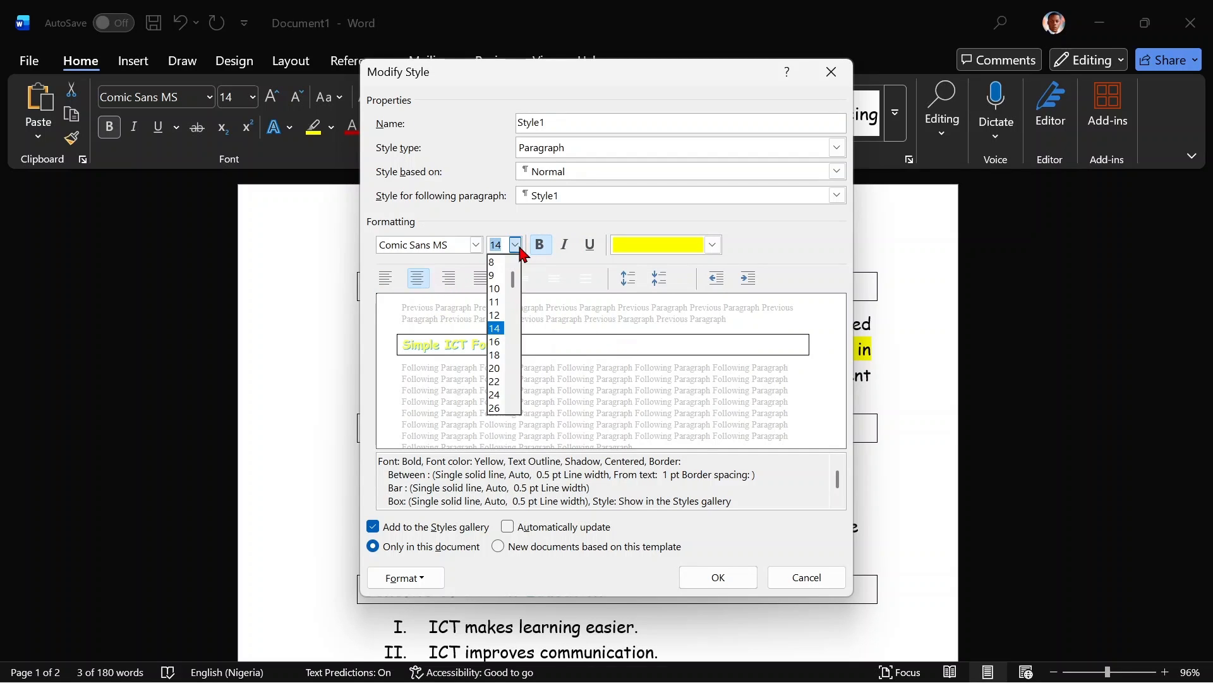
{"action": "left_click", "coordinate": [497, 356]}
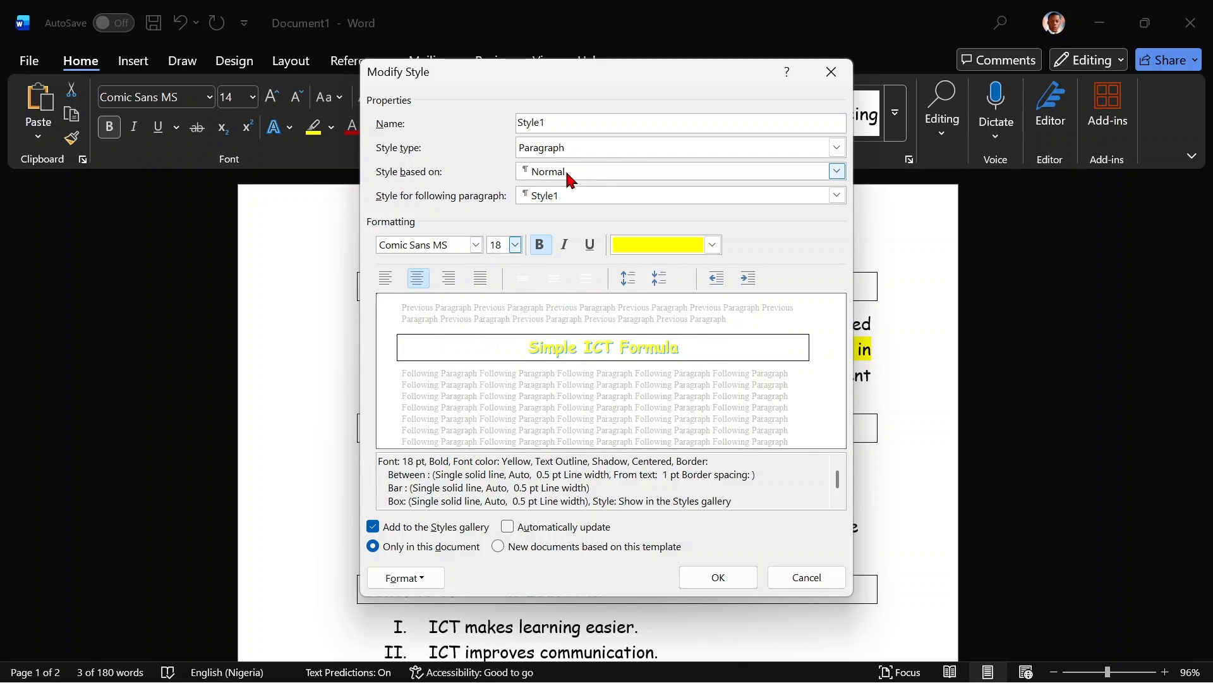
{"action": "left_click", "coordinate": [711, 582]}
- Apply Style1 to the "Conclusion" heading on the second page
{"action": "scroll", "coordinate": [632, 513], "scroll_direction": "down", "scroll_amount": 20}
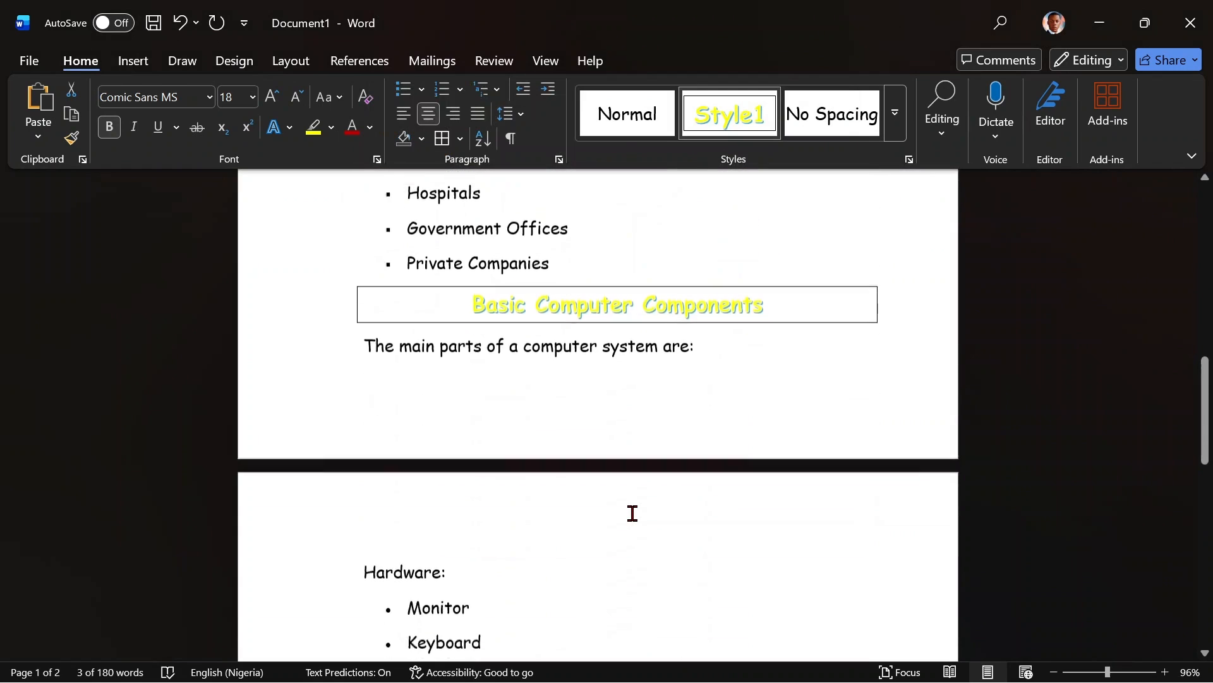
{"action": "scroll", "coordinate": [632, 514], "scroll_direction": "down", "scroll_amount": 4}
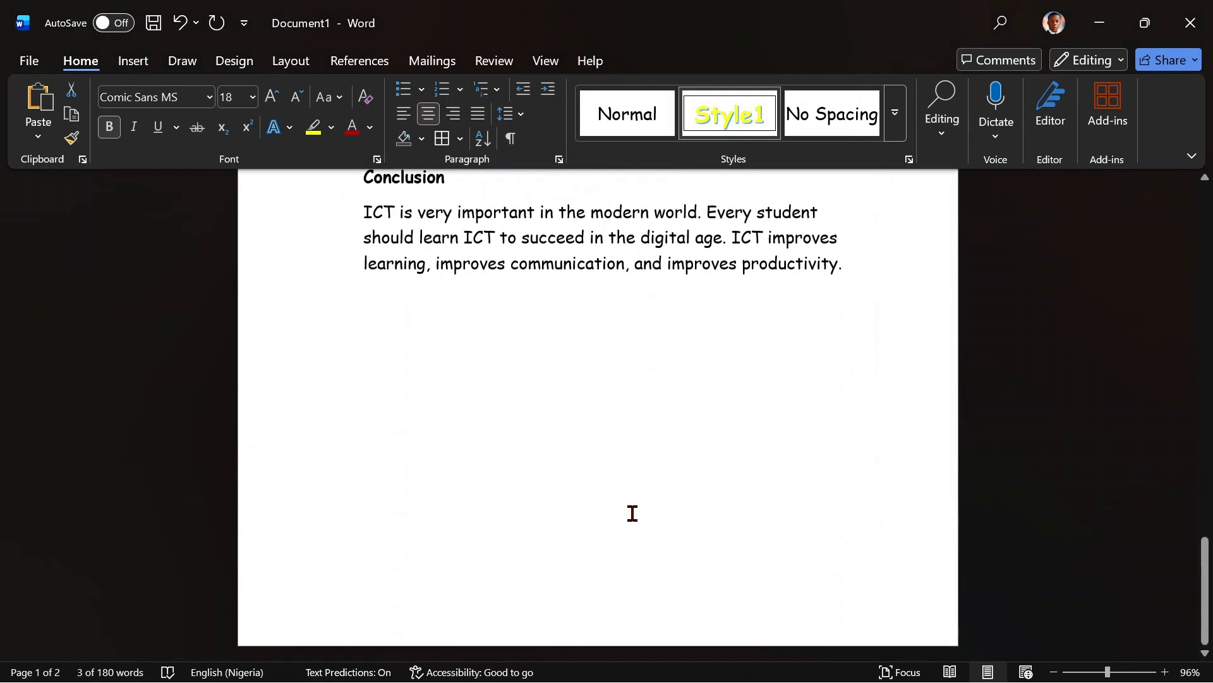
{"action": "scroll", "coordinate": [632, 513], "scroll_direction": "up", "scroll_amount": 6}
{"action": "right_click", "coordinate": [632, 513]}
{"action": "left_click", "coordinate": [514, 539]}
{"action": "left_click_drag", "start_coordinate": [512, 537], "coordinate": [331, 536]}
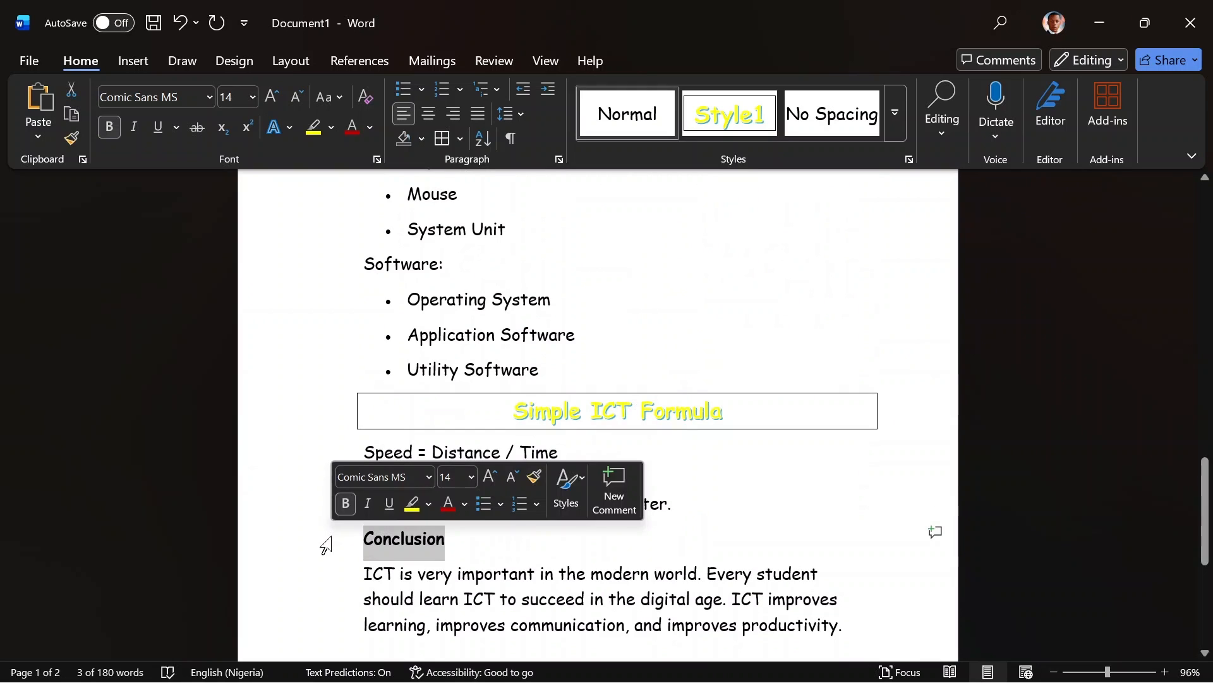
{"action": "left_click", "coordinate": [729, 113]}
{"action": "left_click", "coordinate": [739, 266]}
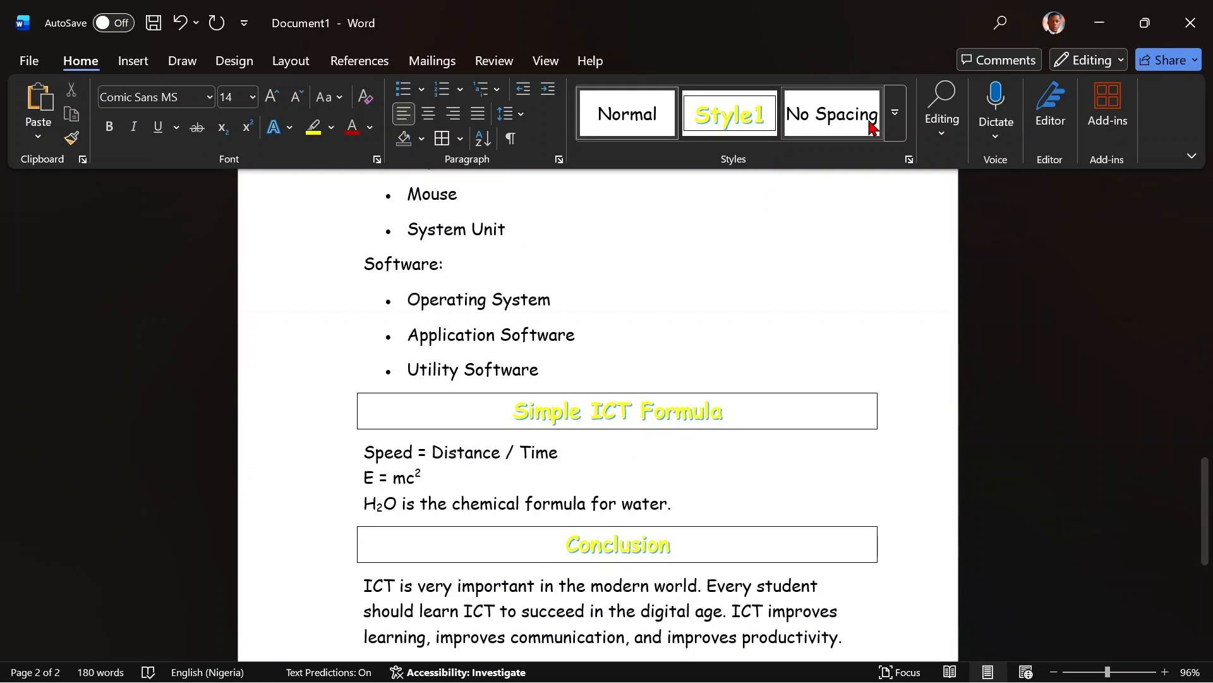
{"action": "left_click", "coordinate": [895, 112]}
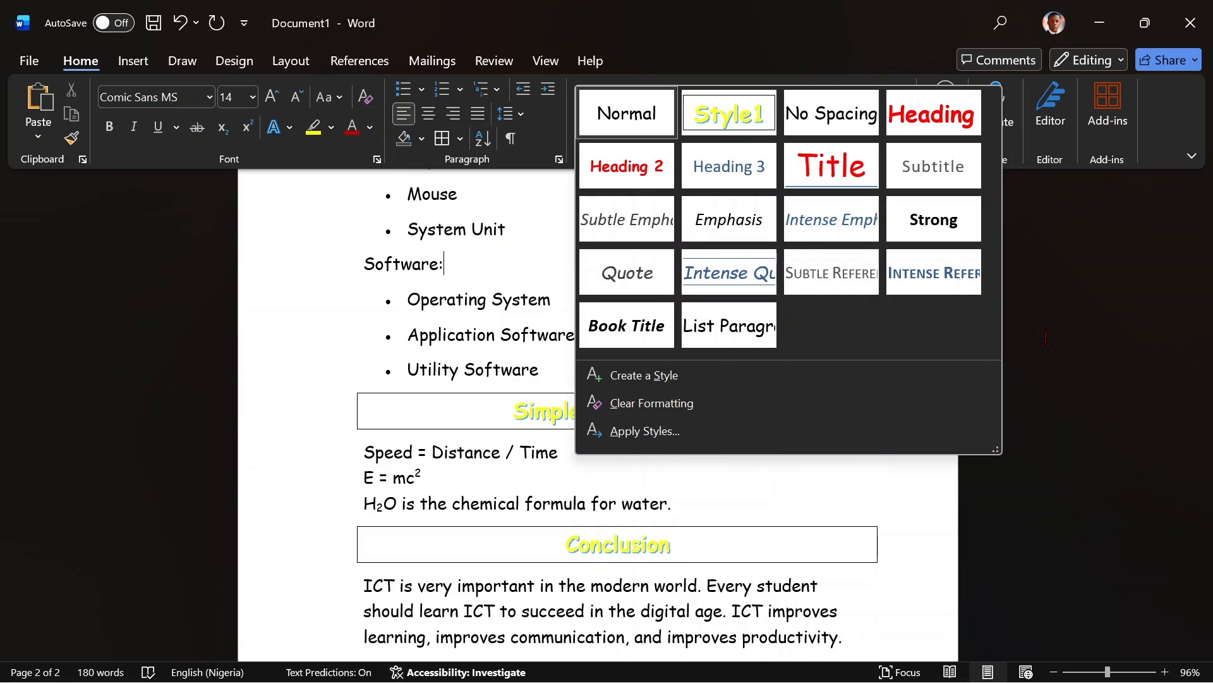
{"action": "left_click", "coordinate": [1050, 196]}
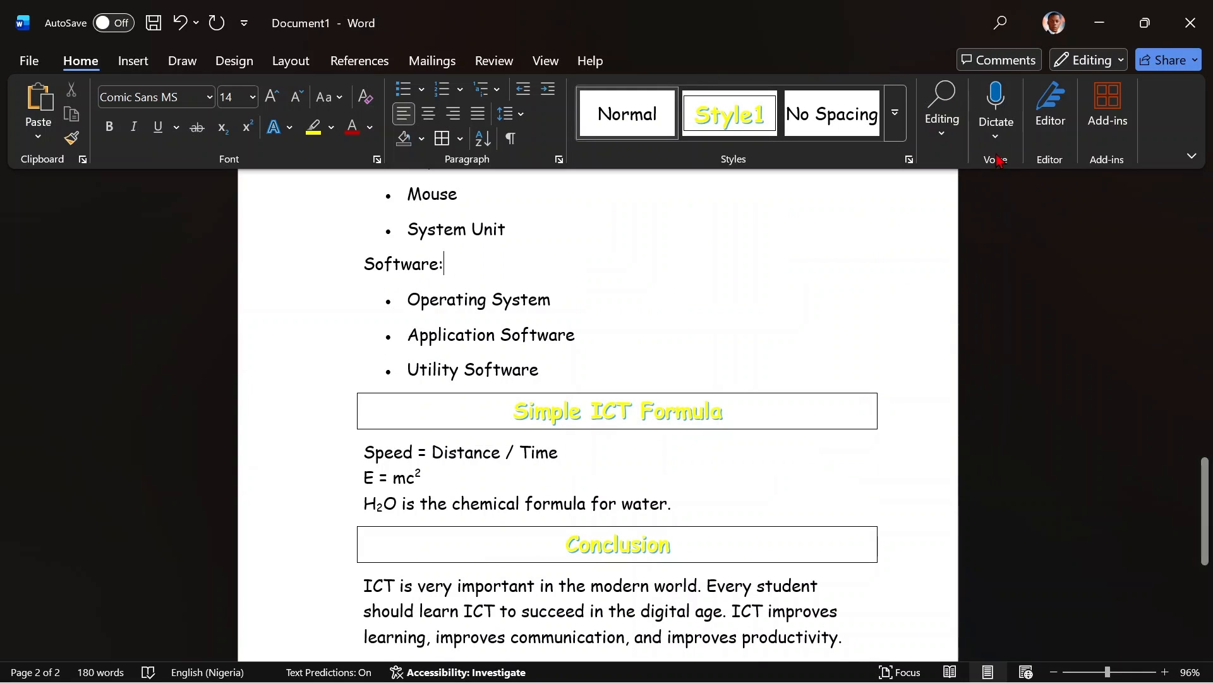
- Search the document for "ict" and go to the match in the sentence beginning "ICT simply means"
{"action": "left_click", "coordinate": [953, 132]}
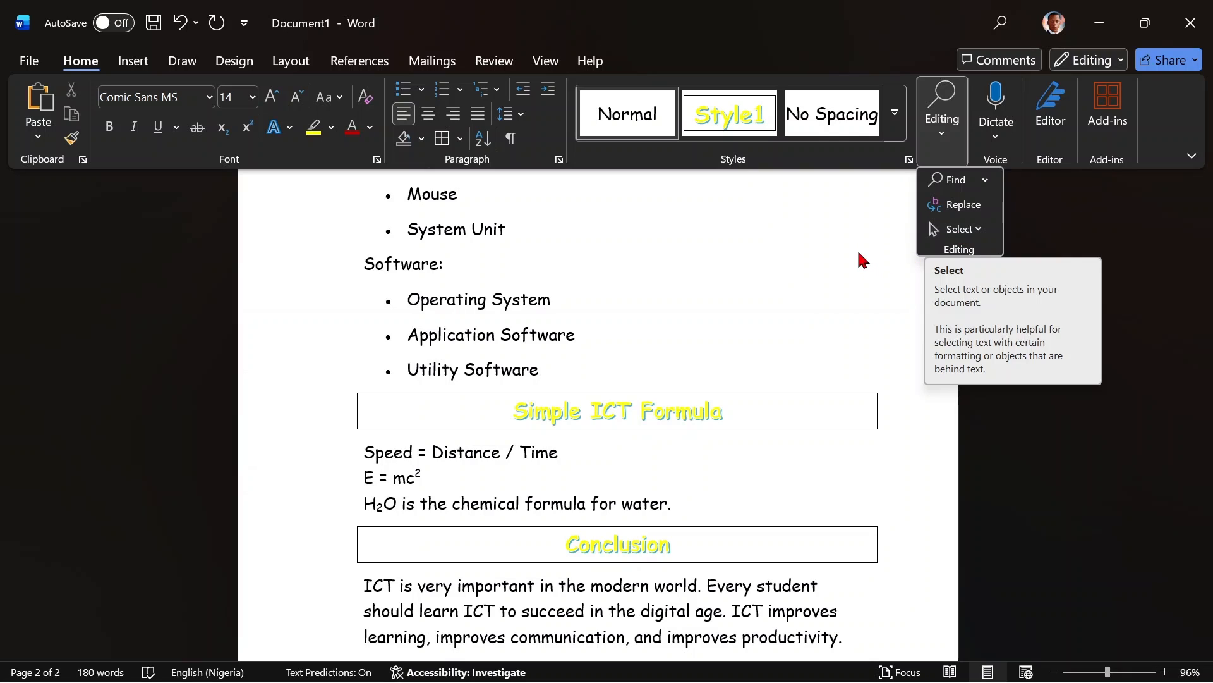
{"action": "left_click", "coordinate": [984, 182]}
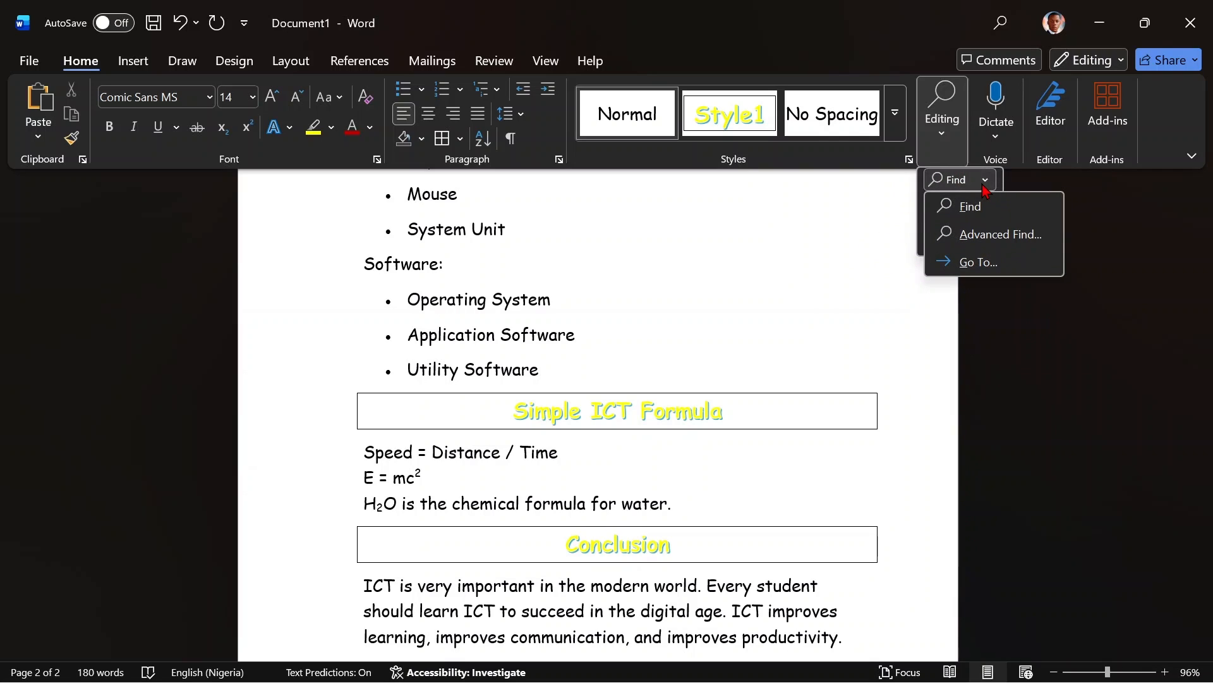
{"action": "left_click", "coordinate": [968, 208]}
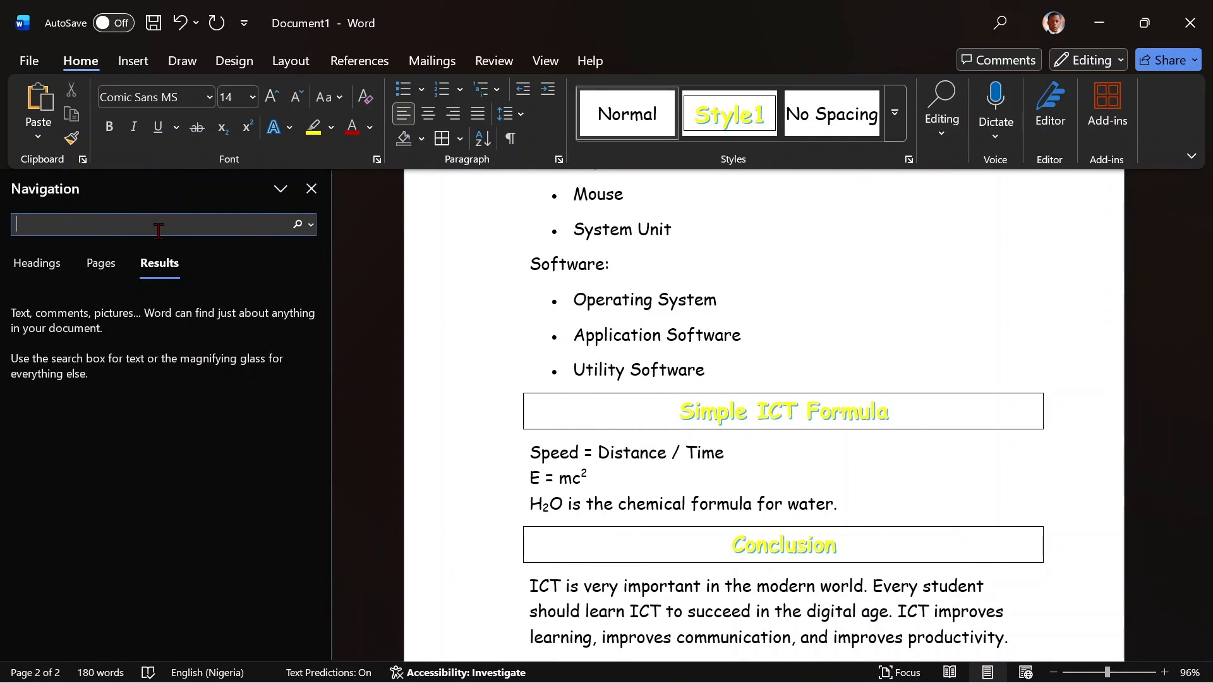
{"action": "type", "text": "ict"}
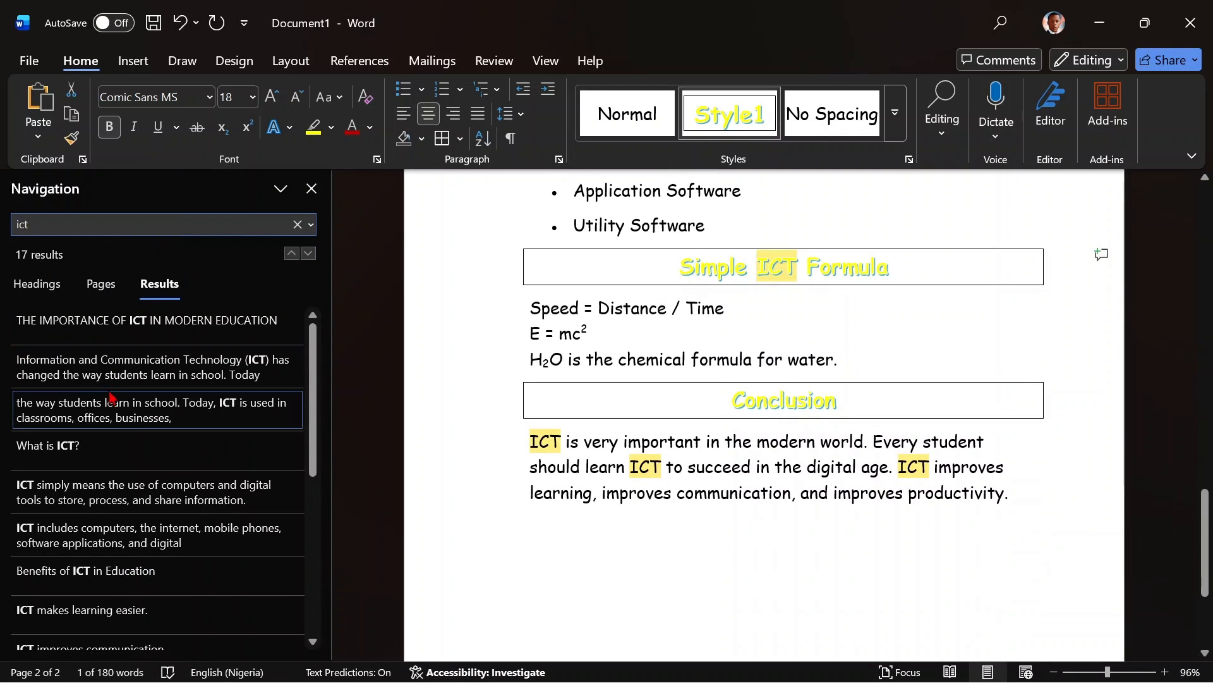
{"action": "left_click", "coordinate": [69, 493]}
{"action": "scroll", "coordinate": [572, 506], "scroll_direction": "up", "scroll_amount": 2}
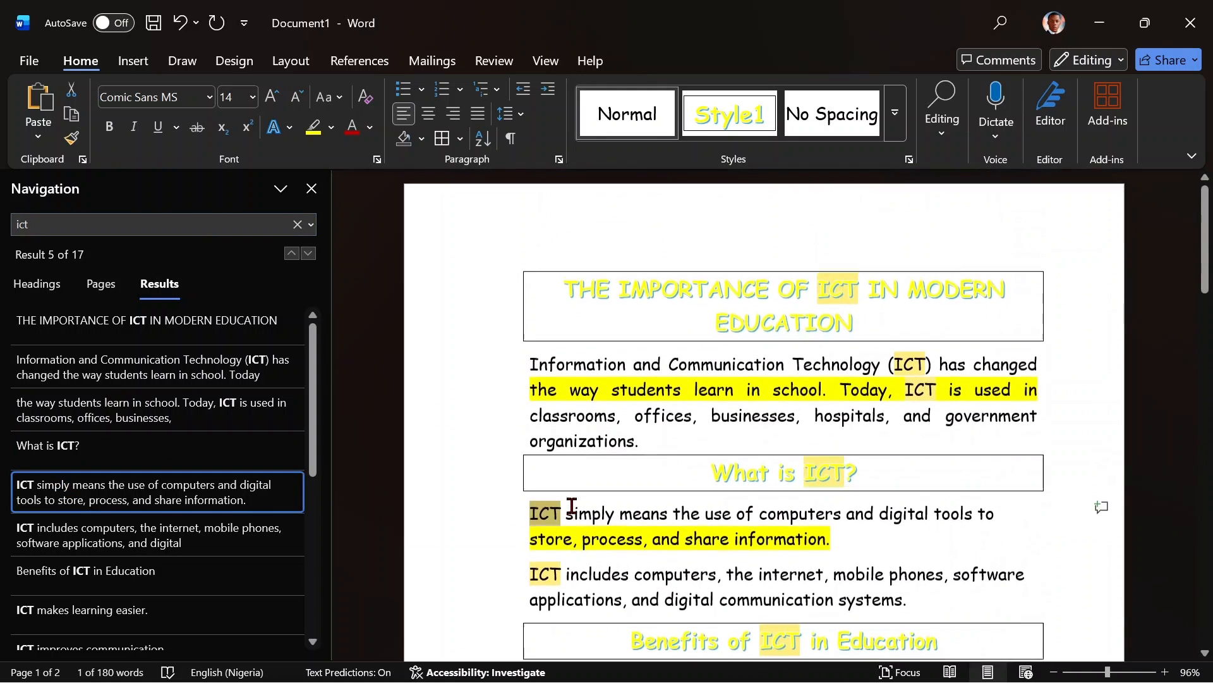
{"action": "scroll", "coordinate": [572, 506], "scroll_direction": "down", "scroll_amount": 8}
{"action": "scroll", "coordinate": [572, 505], "scroll_direction": "down", "scroll_amount": 2}
- Clear the previous search and search the document for "speed"
{"action": "left_click", "coordinate": [180, 227]}
{"action": "key", "text": "BackSpace"}
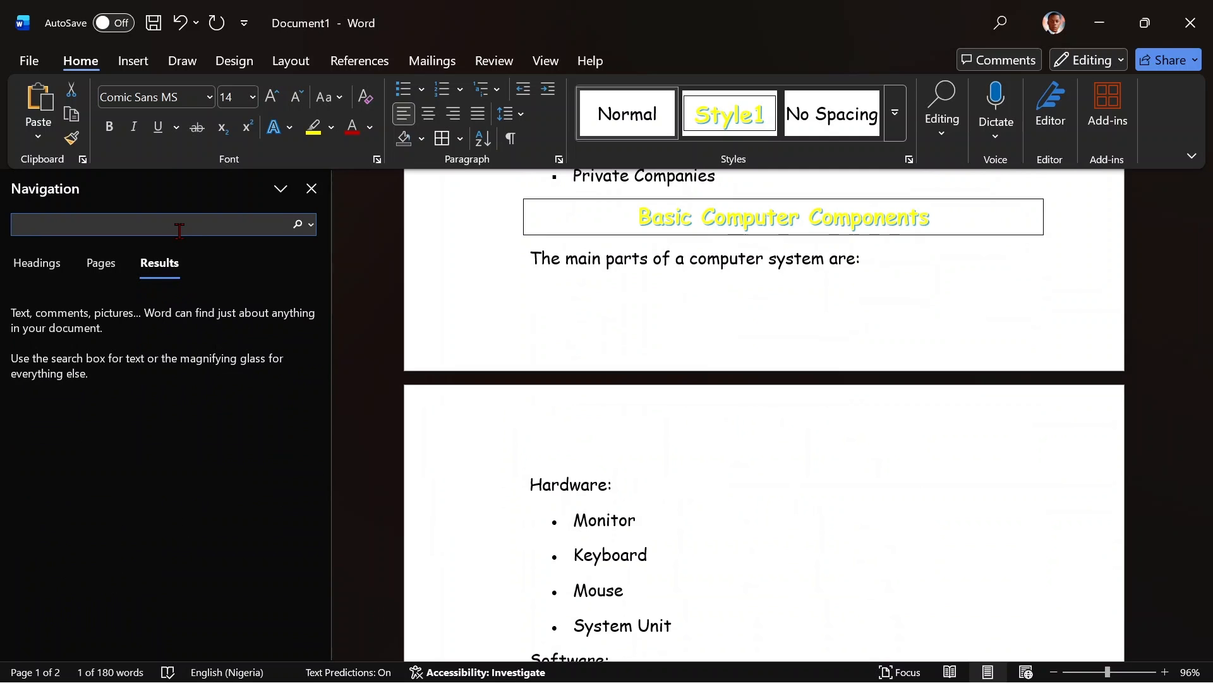
{"action": "type", "text": "speed"}
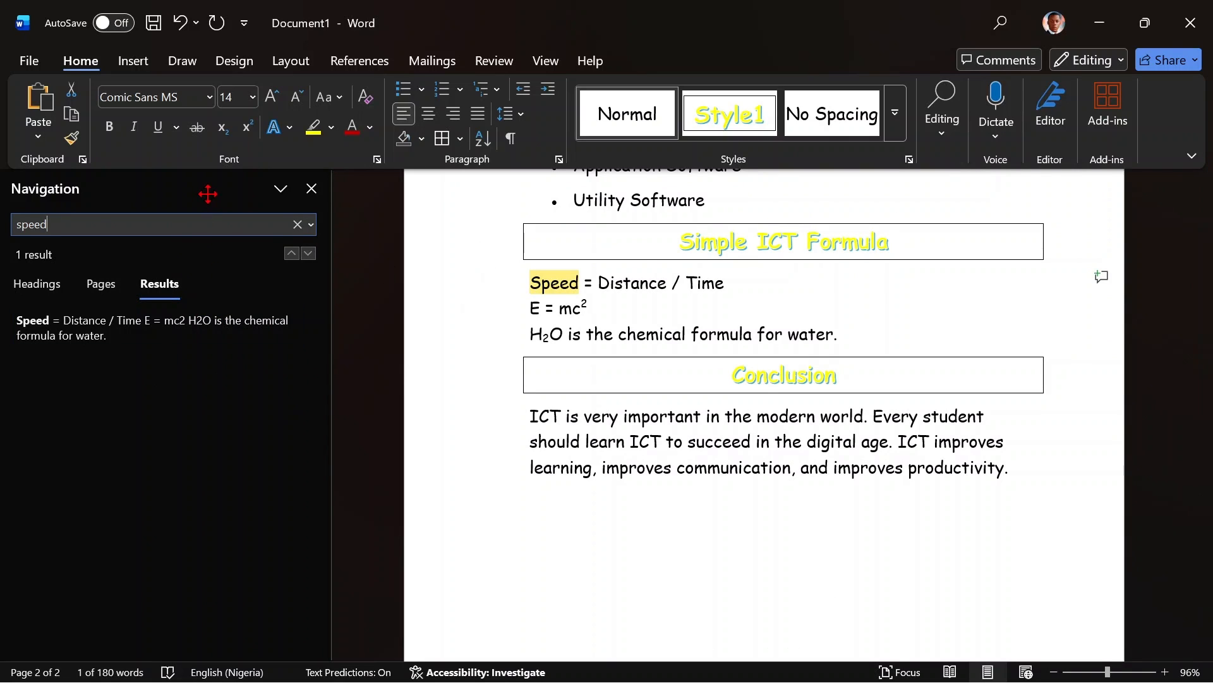
- Close the Navigation pane and leave the Replace dialog without replacing anything
{"action": "left_click", "coordinate": [946, 134]}
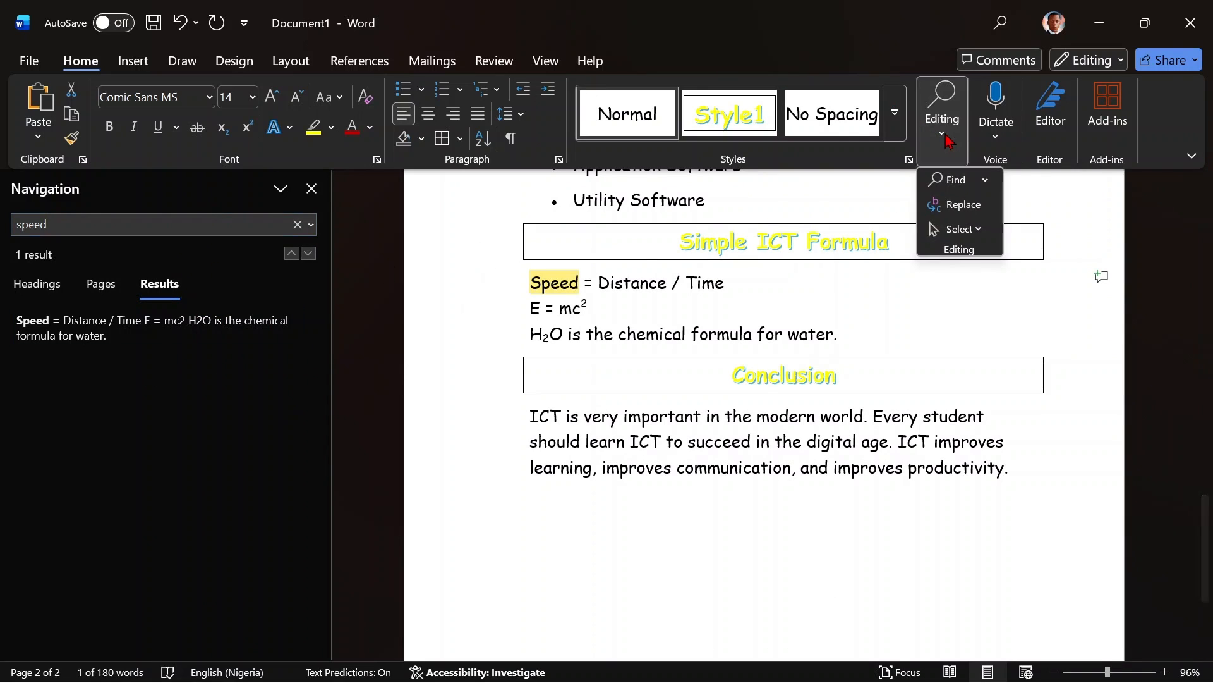
{"action": "left_click", "coordinate": [957, 205]}
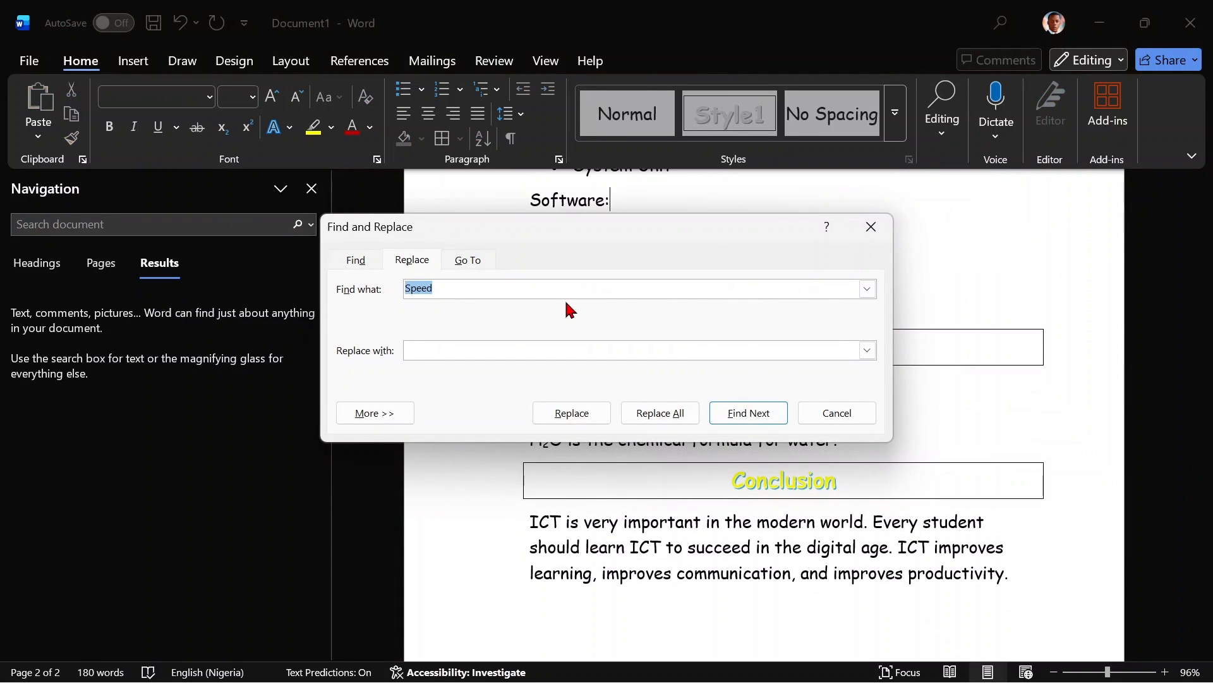
{"action": "left_click", "coordinate": [314, 198]}
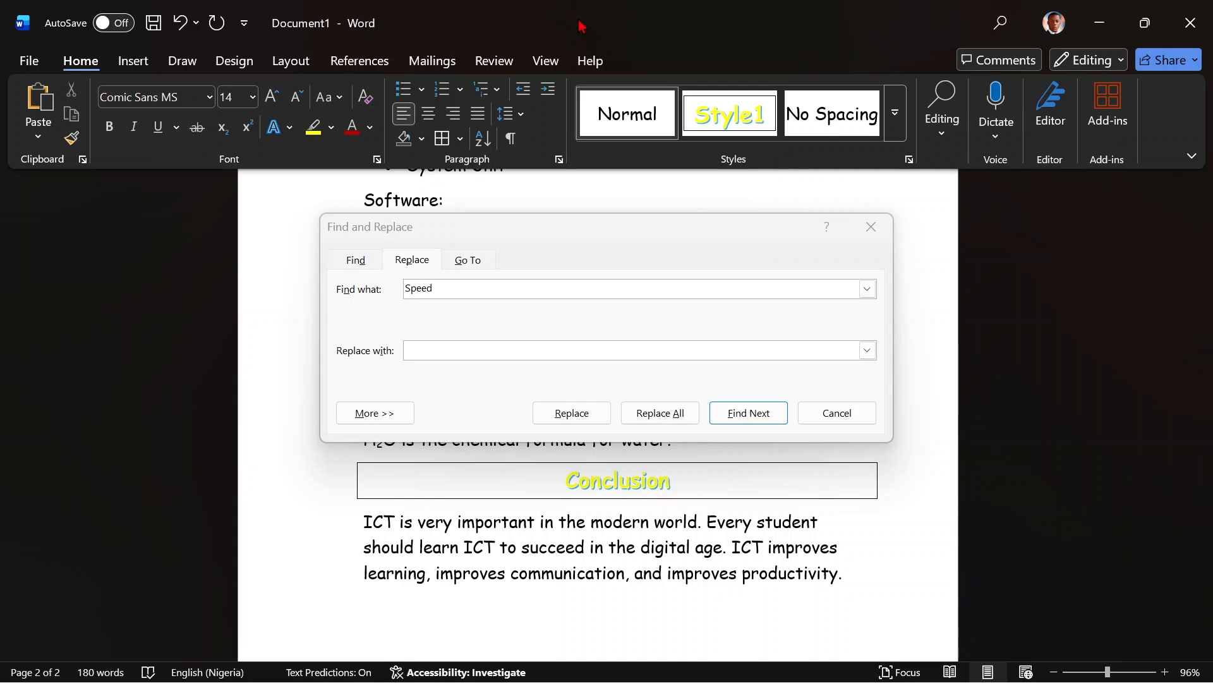
{"action": "left_click", "coordinate": [871, 226]}
- Replace every occurrence of "ict" in the document with "computer science", and close Find and Replace
{"action": "scroll", "coordinate": [669, 292], "scroll_direction": "up", "scroll_amount": 15}
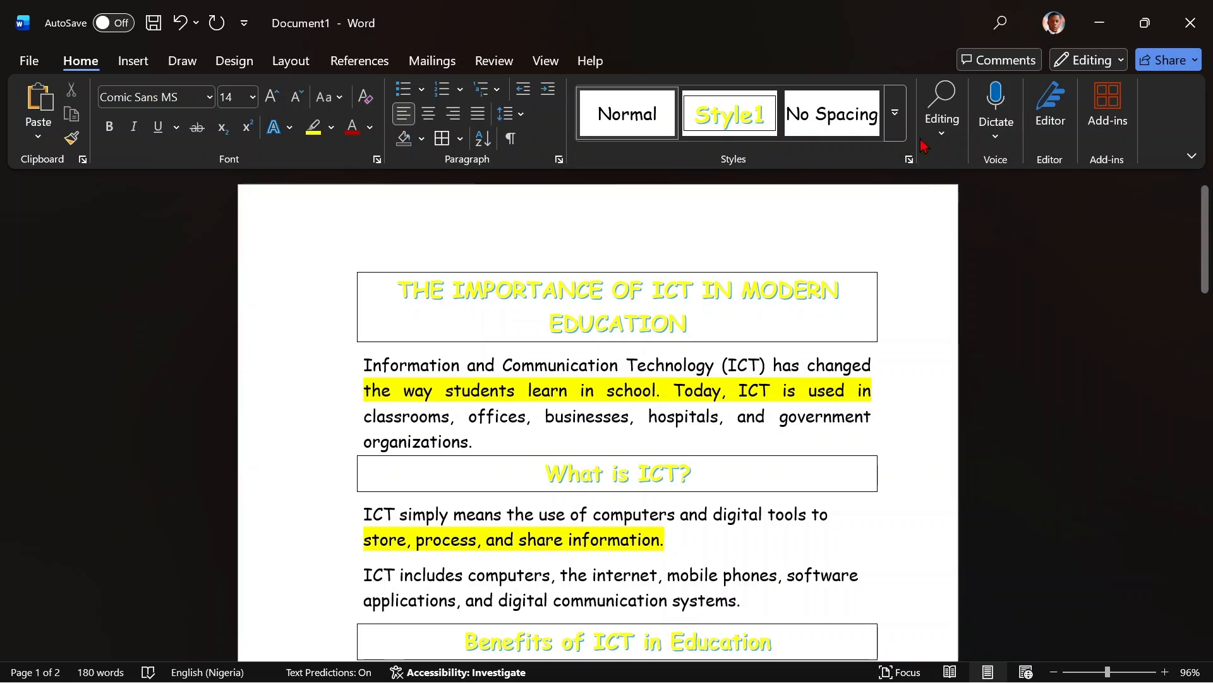
{"action": "left_click", "coordinate": [958, 144]}
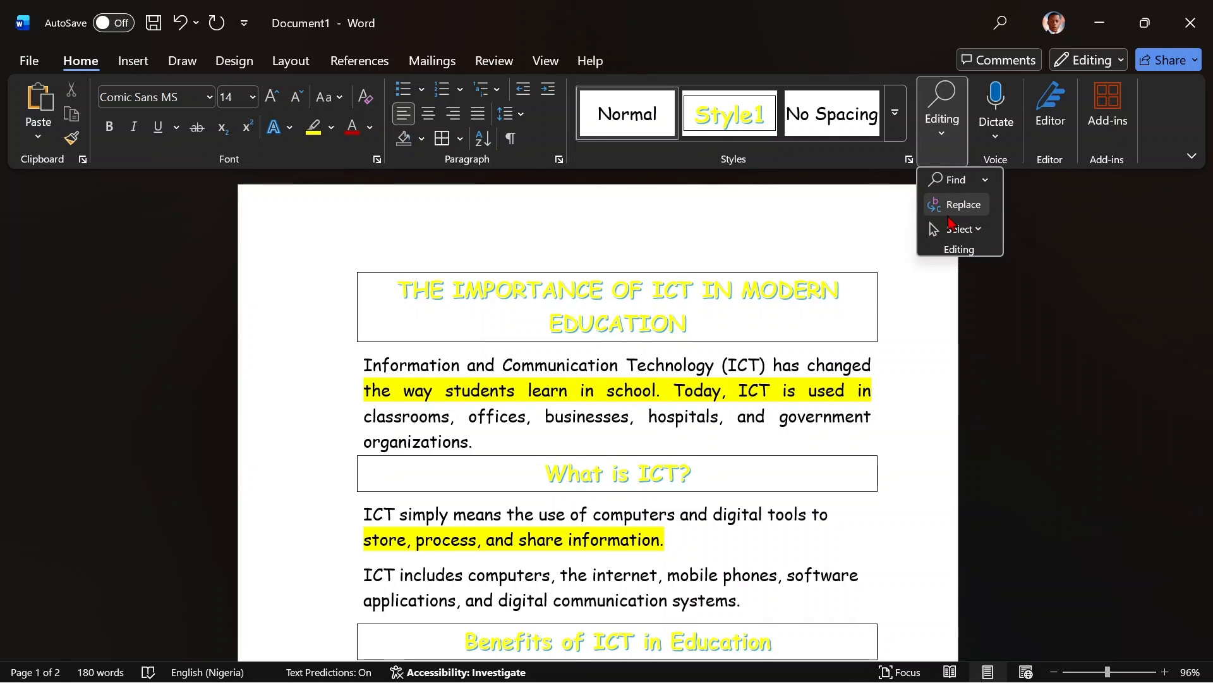
{"action": "left_click", "coordinate": [962, 204]}
{"action": "left_click", "coordinate": [442, 282]}
{"action": "key", "text": "BackSpace"}
{"action": "key", "text": "BackSpace"}
{"action": "key", "text": "BackSpace"}
{"action": "key", "text": "BackSpace"}
{"action": "key", "text": "BackSpace"}
{"action": "type", "text": "ict"}
{"action": "left_click", "coordinate": [427, 345]}
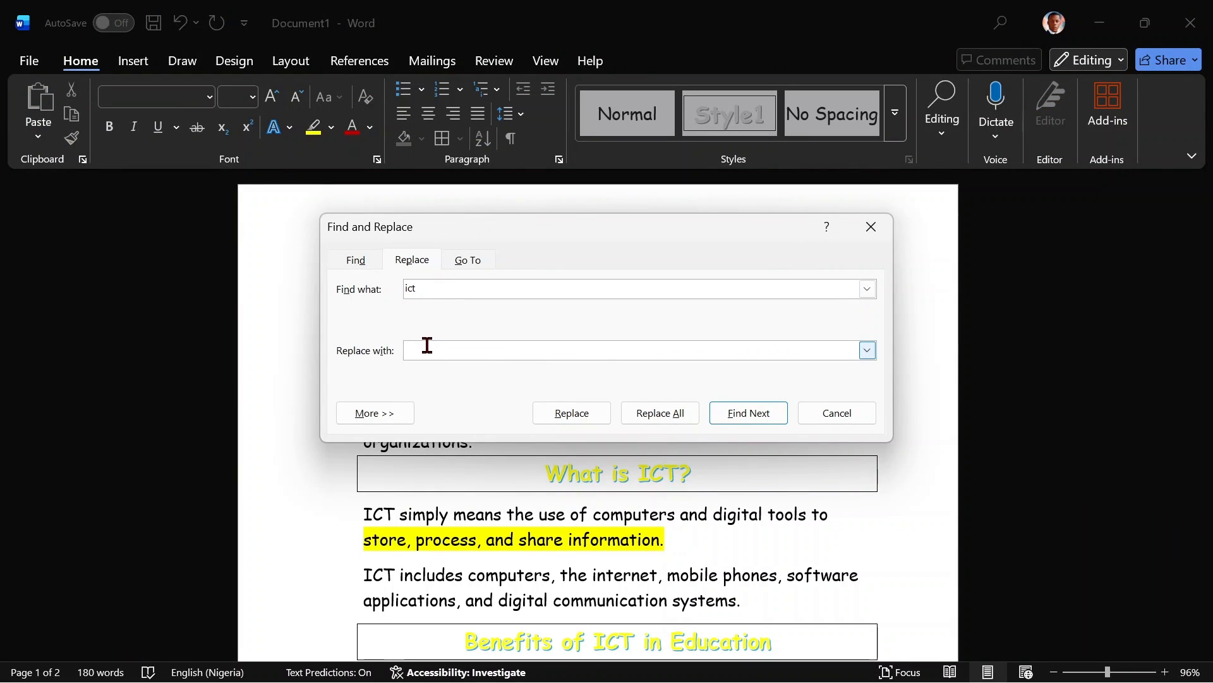
{"action": "type", "text": "computer science"}
{"action": "left_click", "coordinate": [649, 420]}
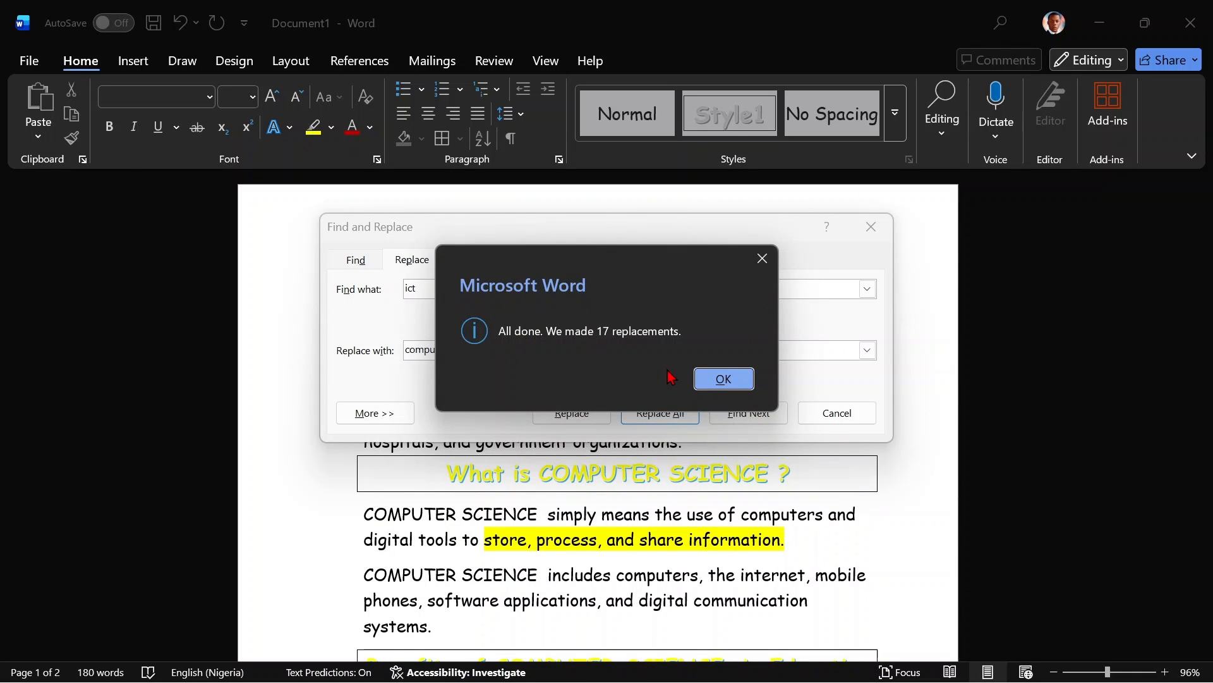
{"action": "left_click", "coordinate": [718, 379]}
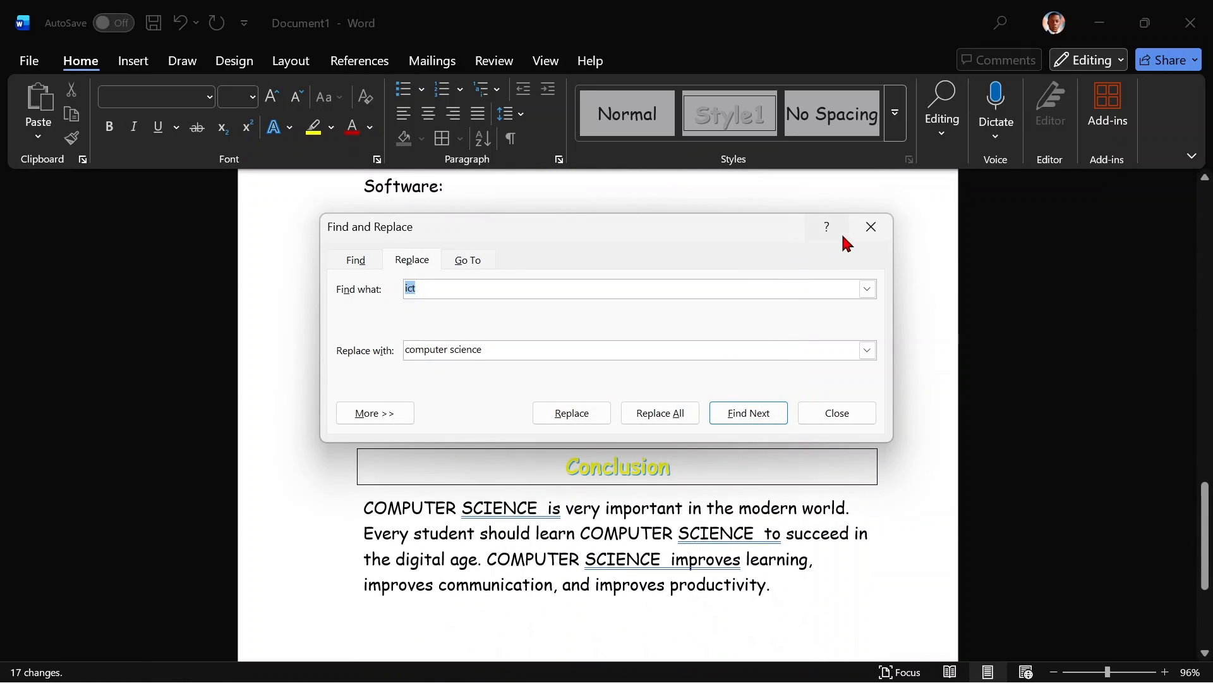
{"action": "left_click", "coordinate": [871, 226]}
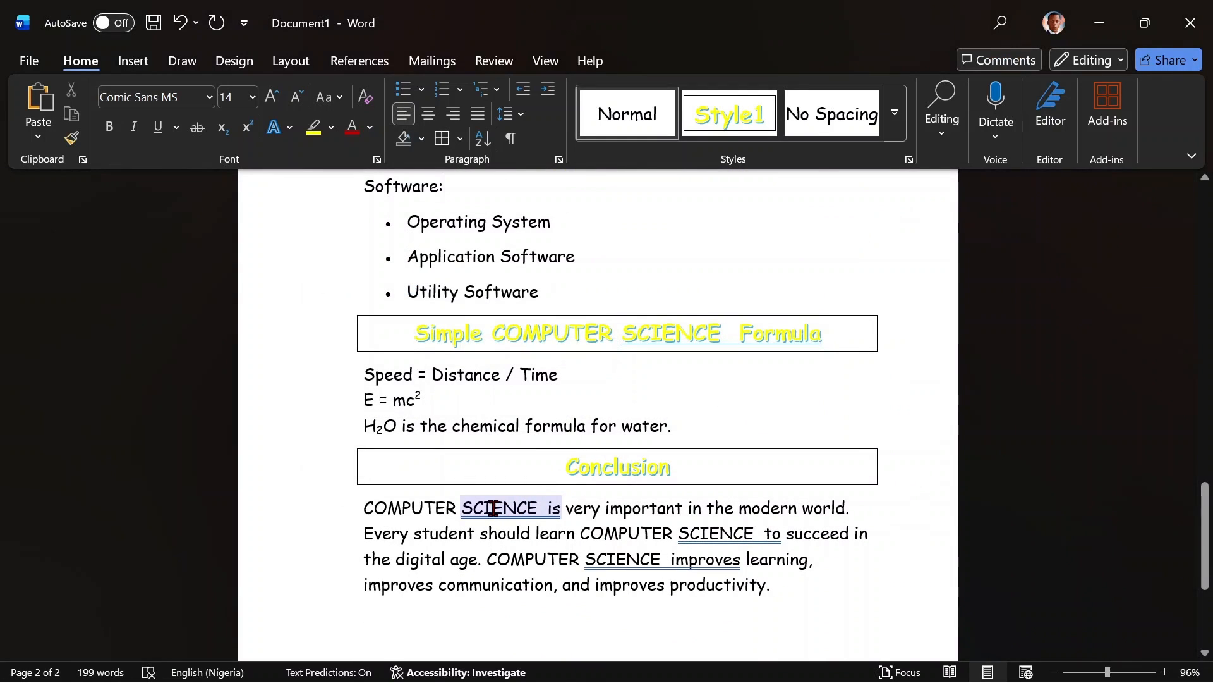
- Review the replaced wording in the headings, paragraphs and lists on both pages
{"action": "scroll", "coordinate": [493, 508], "scroll_direction": "up", "scroll_amount": 4}
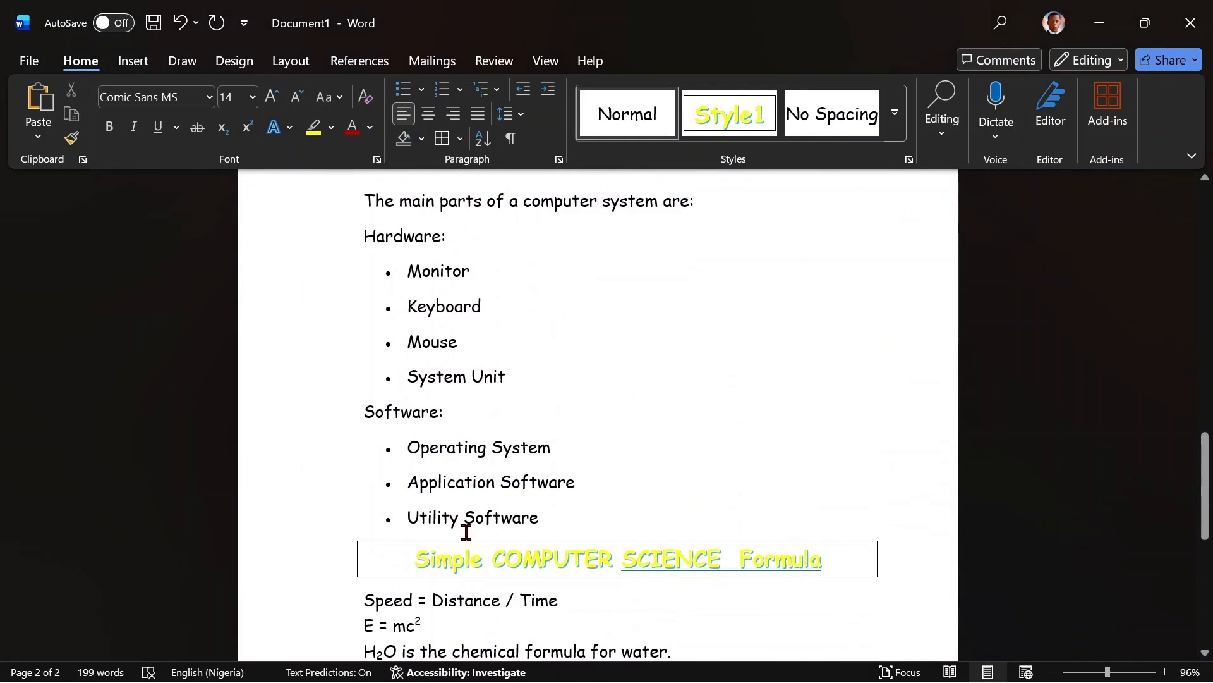
{"action": "scroll", "coordinate": [467, 532], "scroll_direction": "down", "scroll_amount": 4}
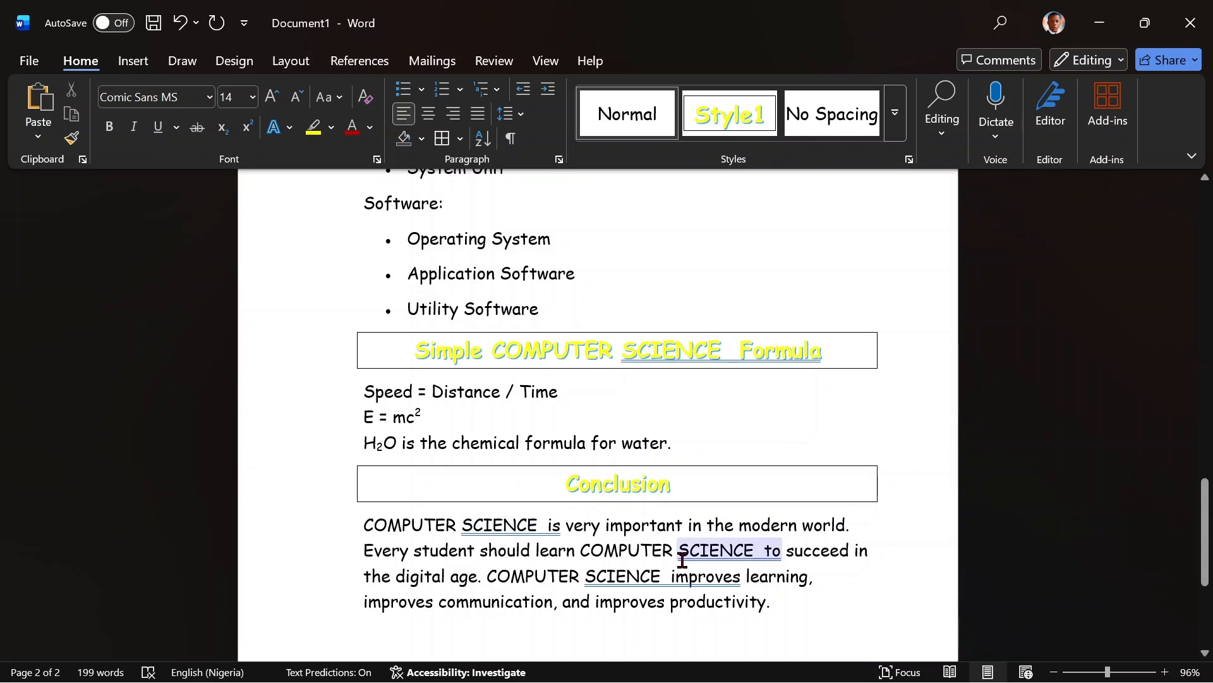
{"action": "scroll", "coordinate": [642, 430], "scroll_direction": "up", "scroll_amount": 10}
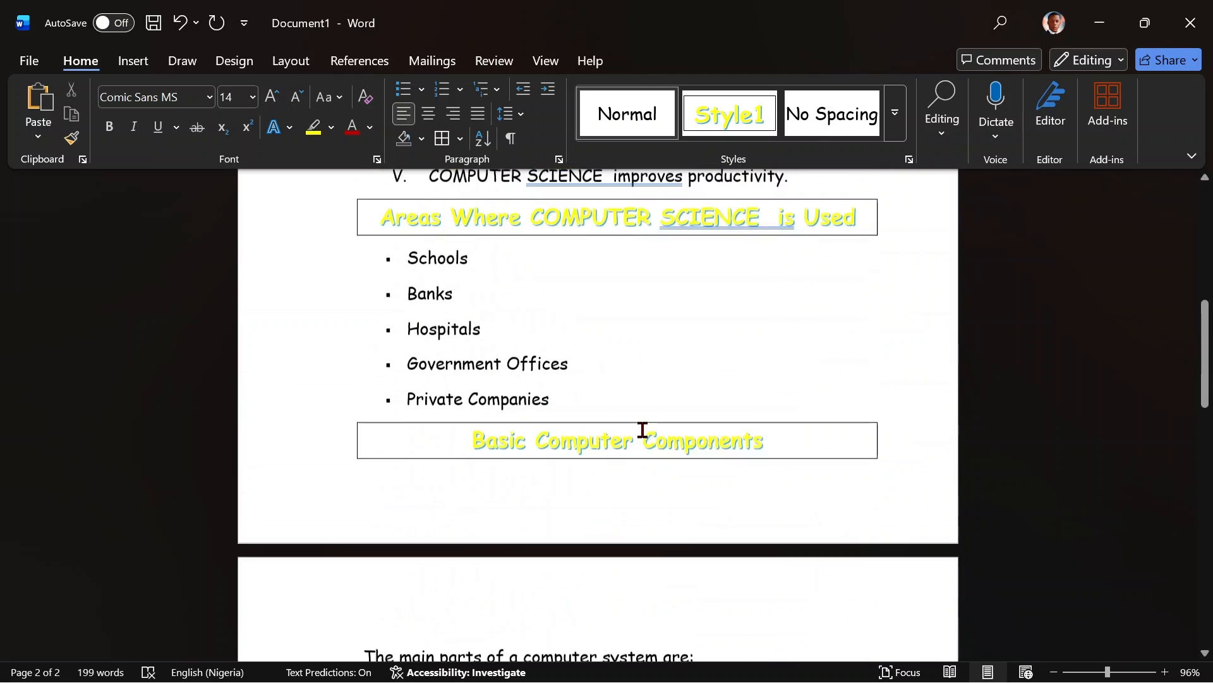
{"action": "scroll", "coordinate": [642, 430], "scroll_direction": "up", "scroll_amount": 15}
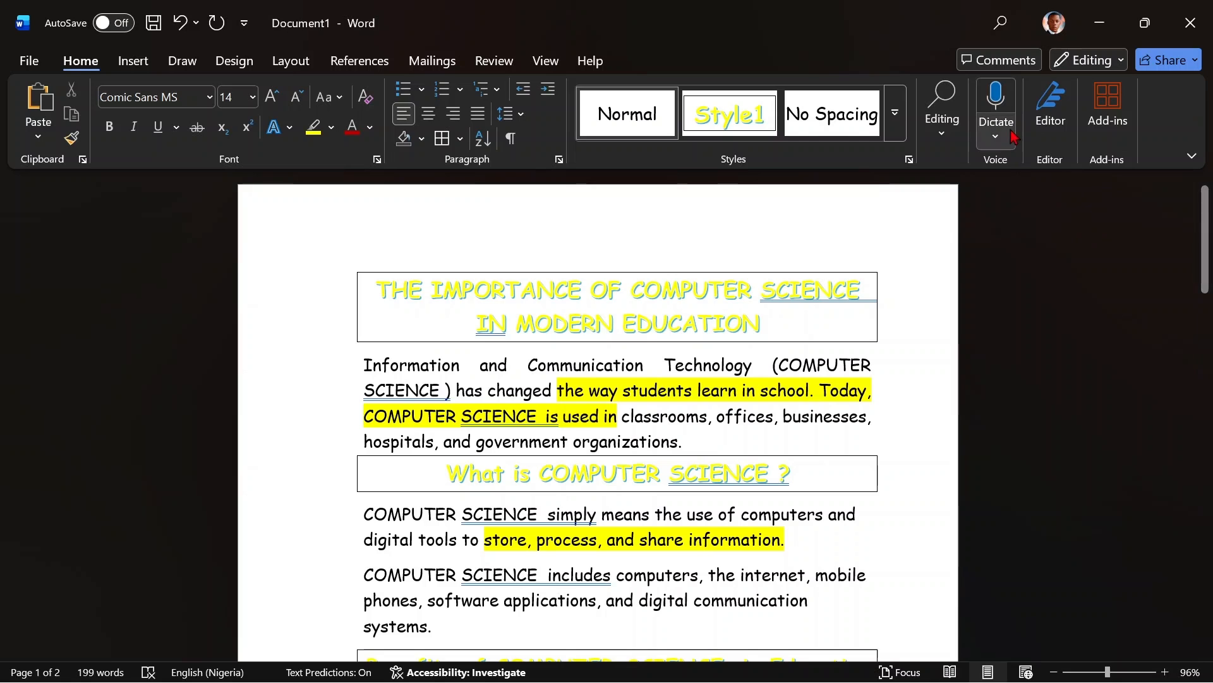
{"action": "scroll", "coordinate": [827, 452], "scroll_direction": "down", "scroll_amount": 1}
{"action": "scroll", "coordinate": [828, 453], "scroll_direction": "up", "scroll_amount": 1}
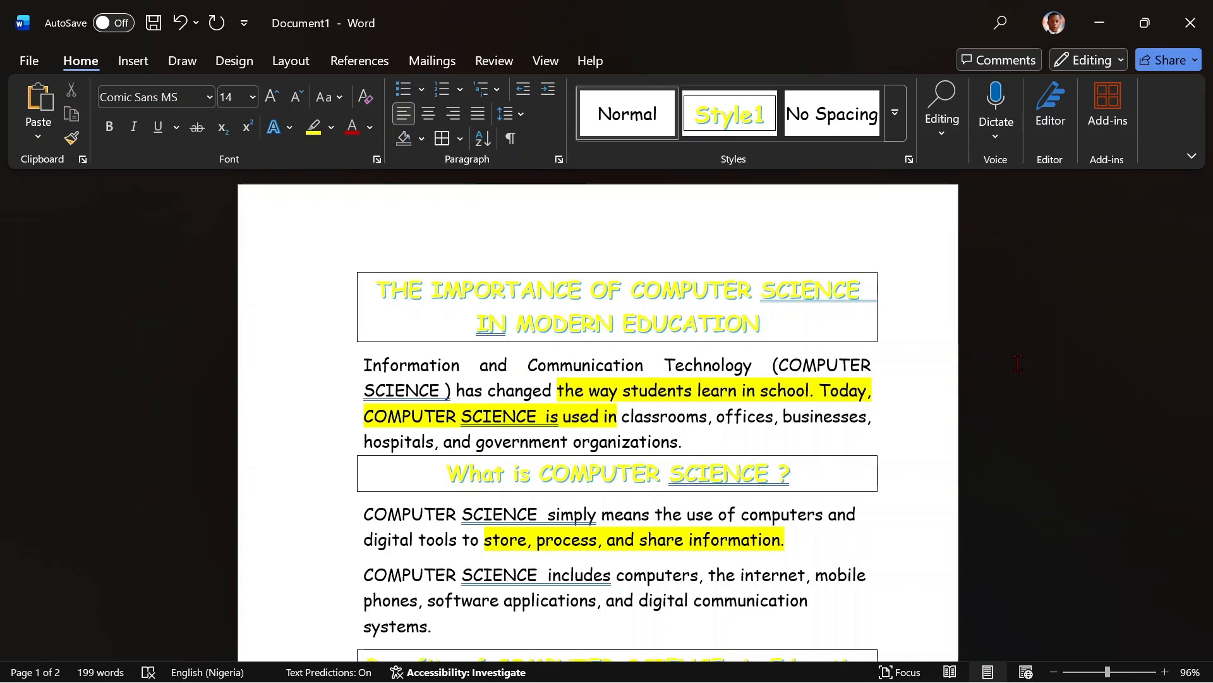
{"action": "scroll", "coordinate": [630, 475], "scroll_direction": "down", "scroll_amount": 10}
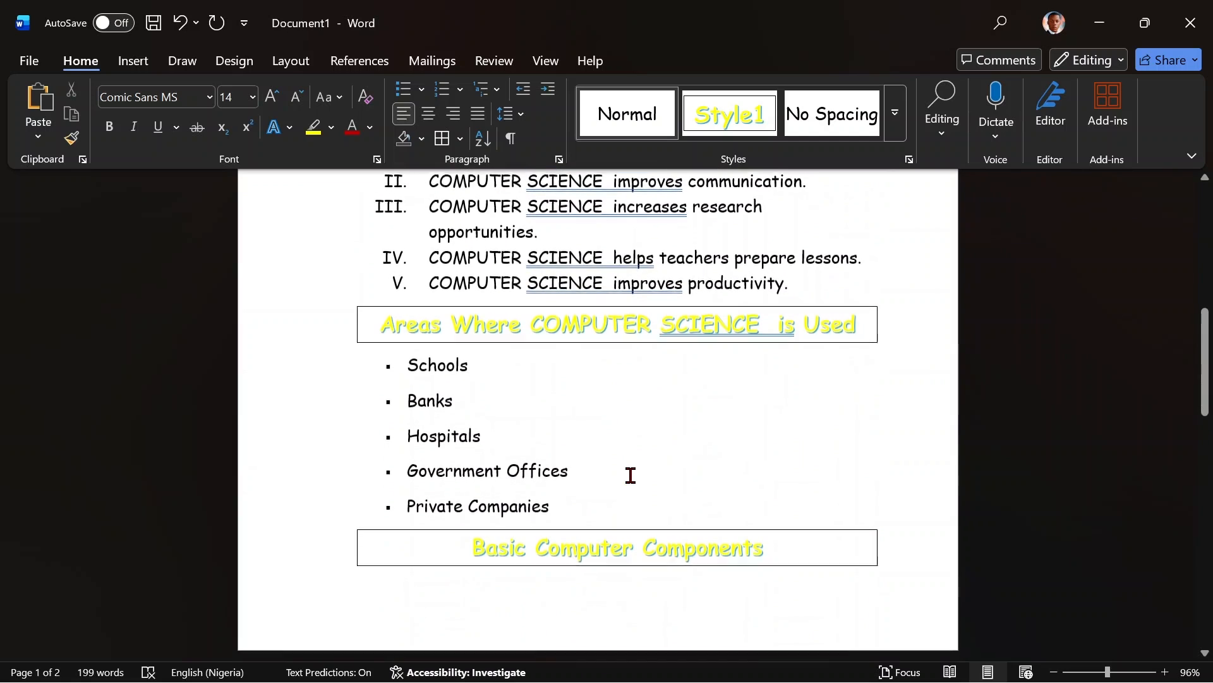
{"action": "scroll", "coordinate": [630, 475], "scroll_direction": "up", "scroll_amount": 3}
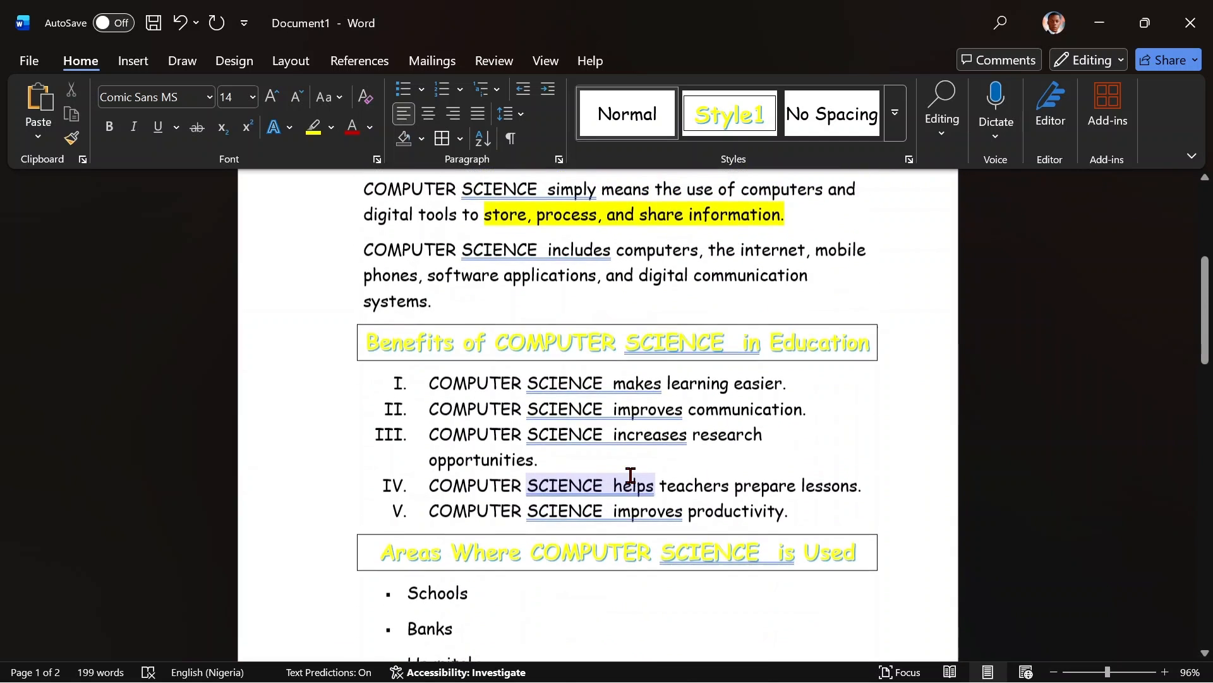